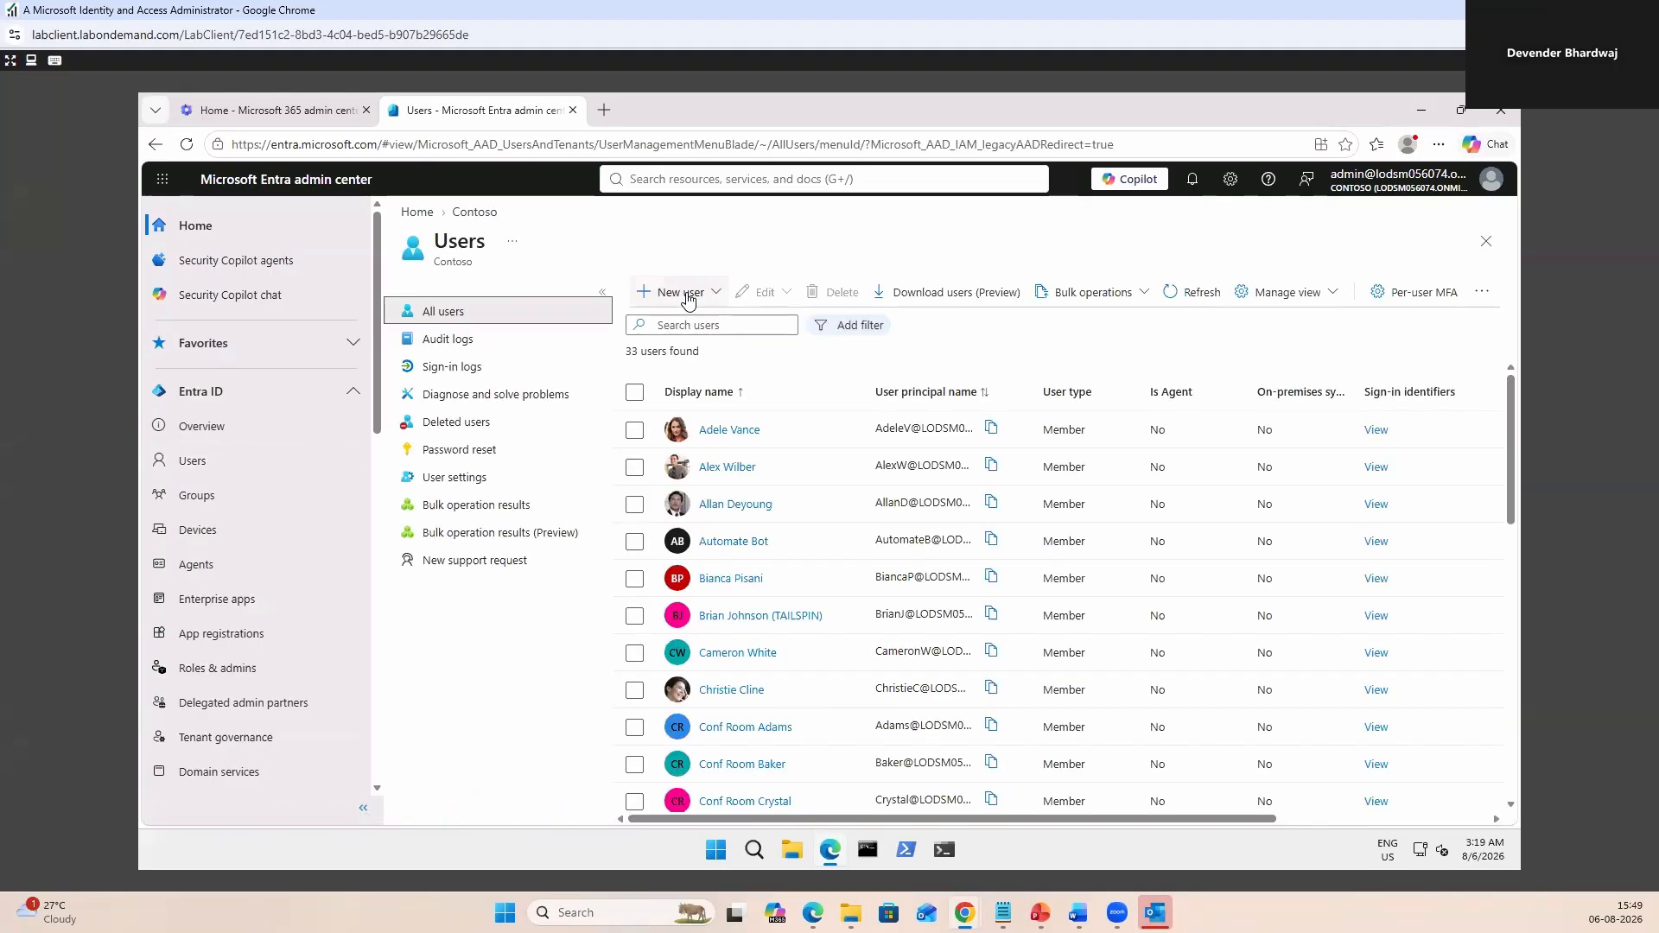
Start a new internal user, entering 'User' as the principal name and 'User1' as the display name.
left_click(686, 296)
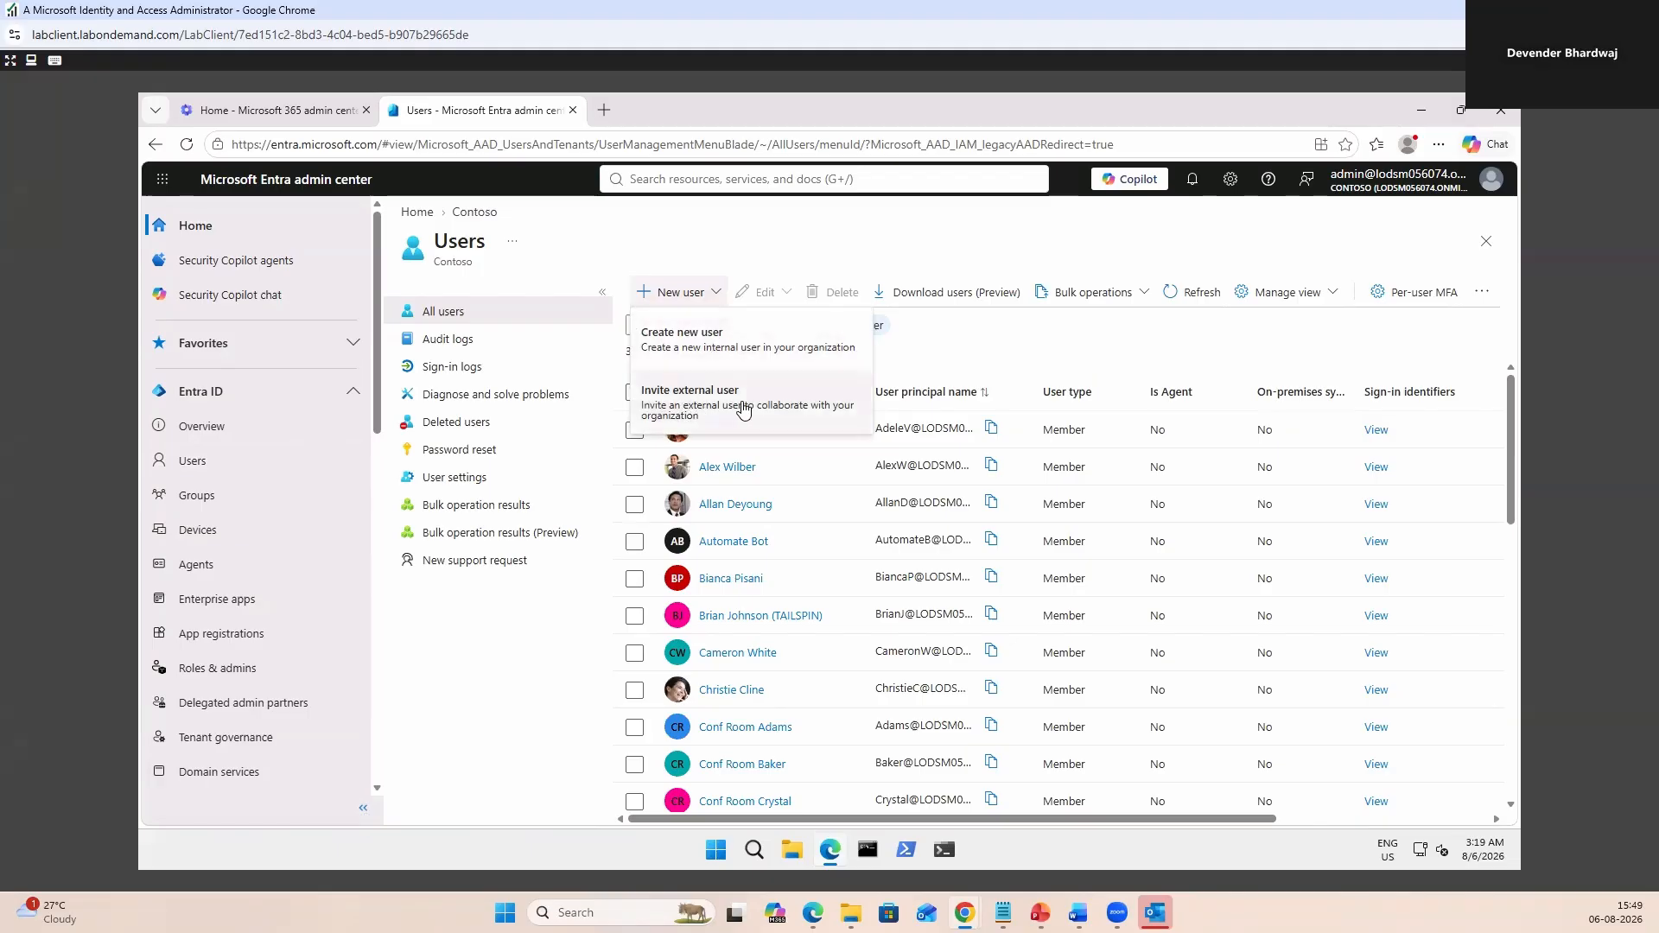
left_click(695, 343)
type("User1")
left_click(627, 570)
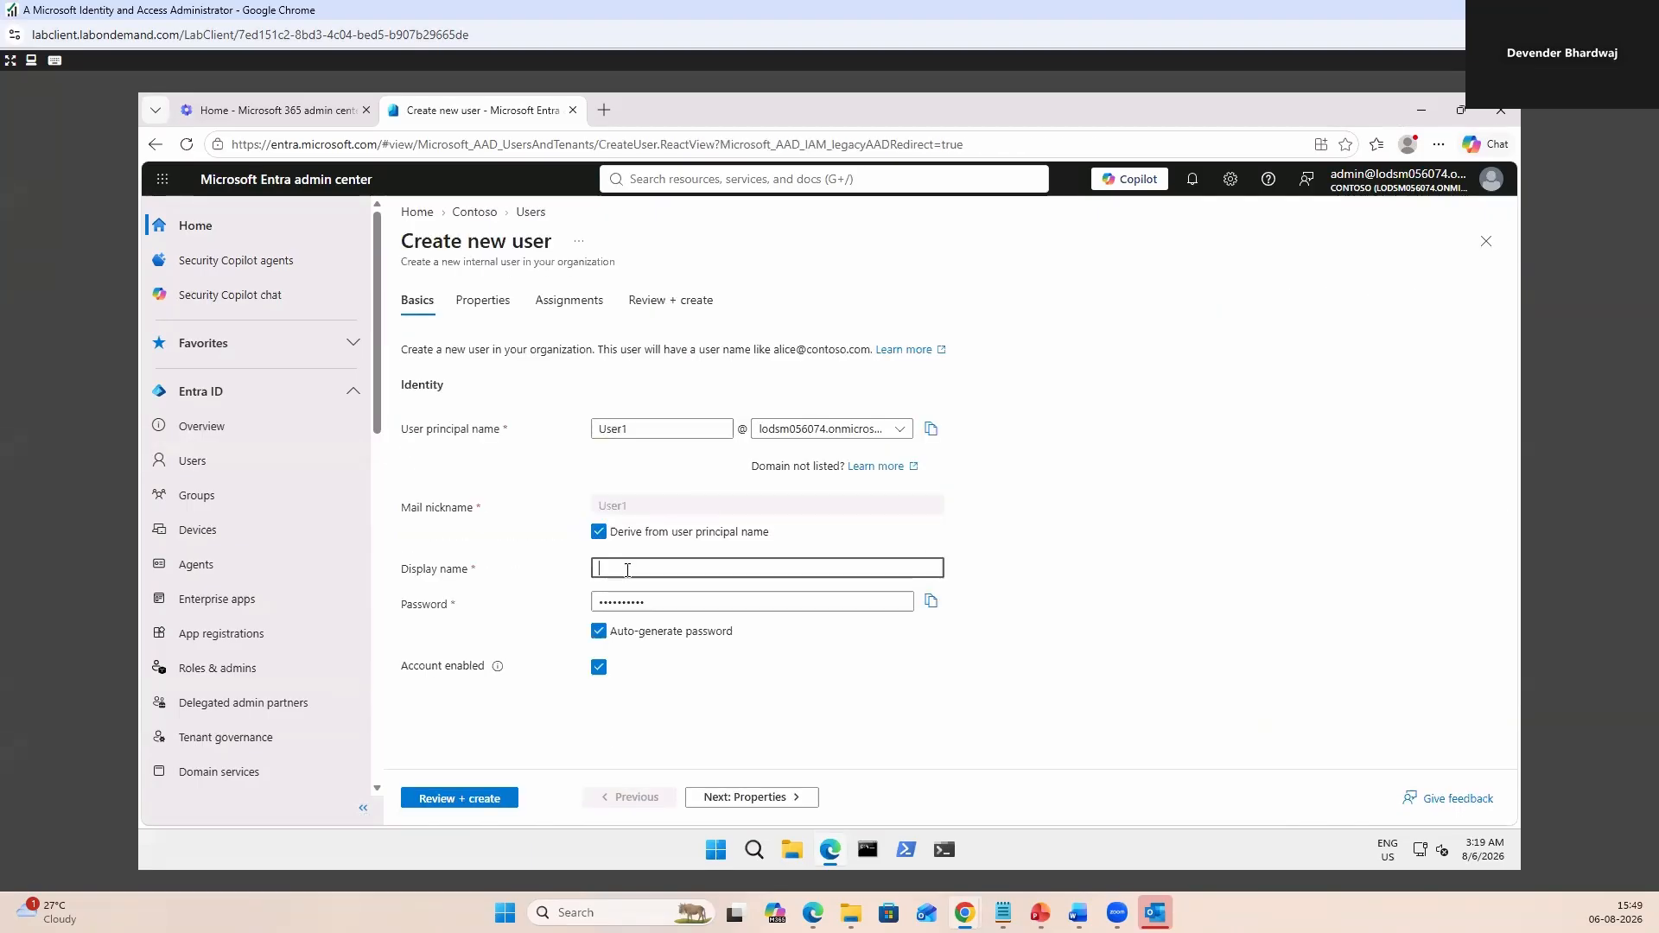
type("User1")
left_click(703, 603)
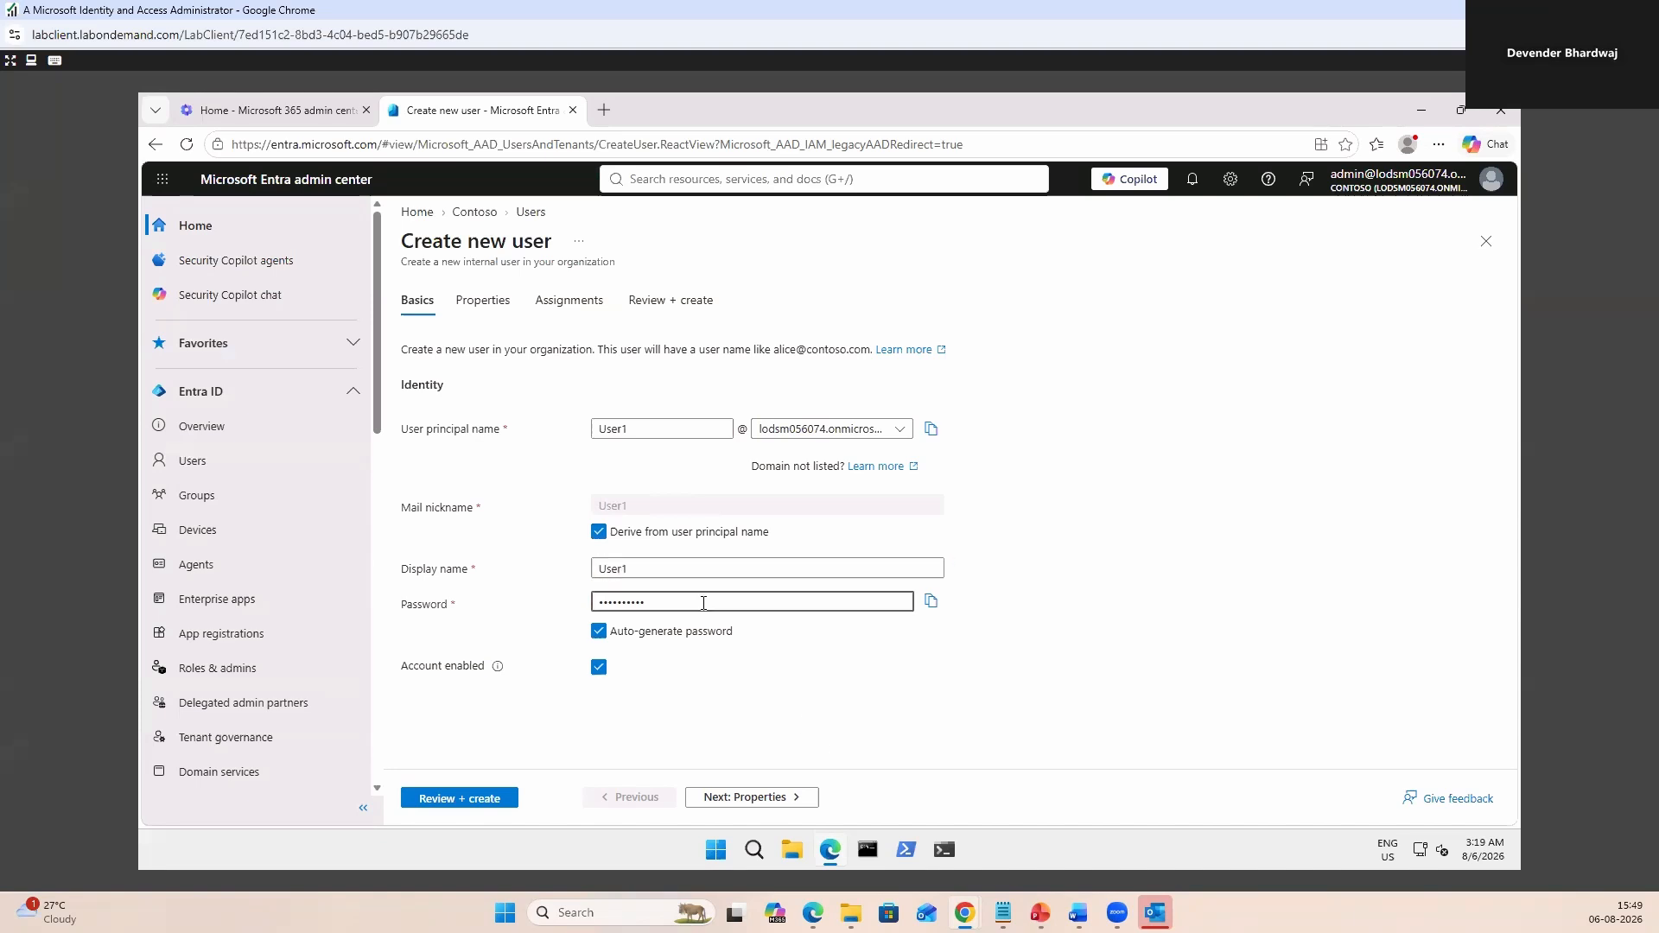
Turn off auto-generate password, paste a chosen password, keep the account enabled, then review and create.
left_click(598, 631)
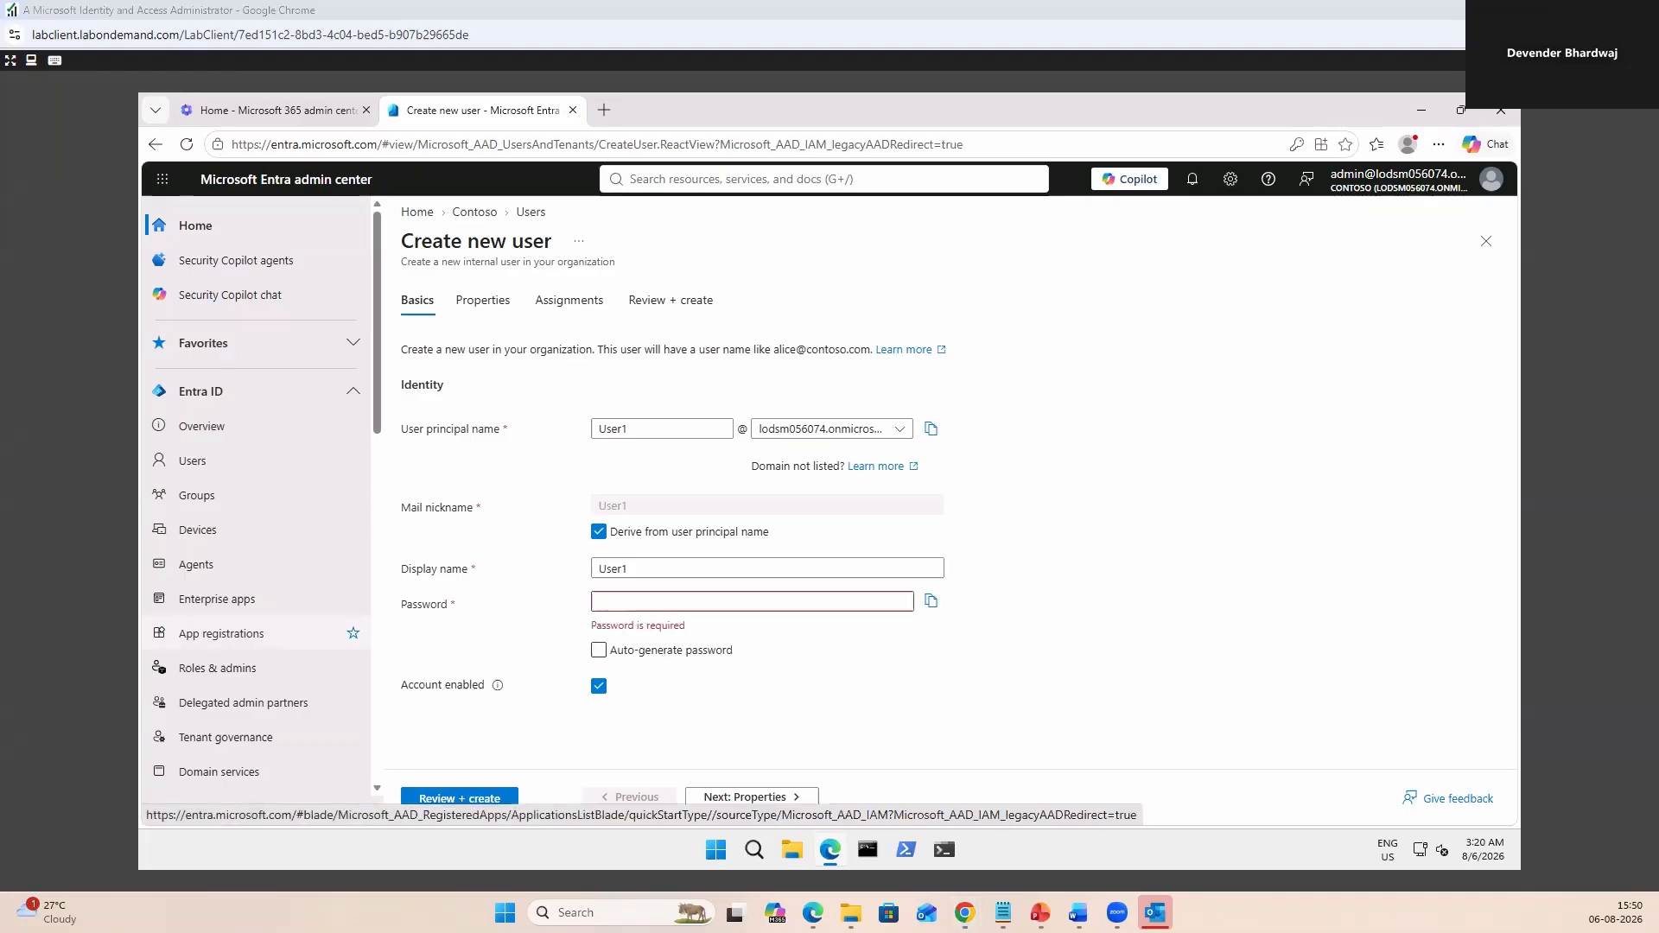
key("ctrl+v")
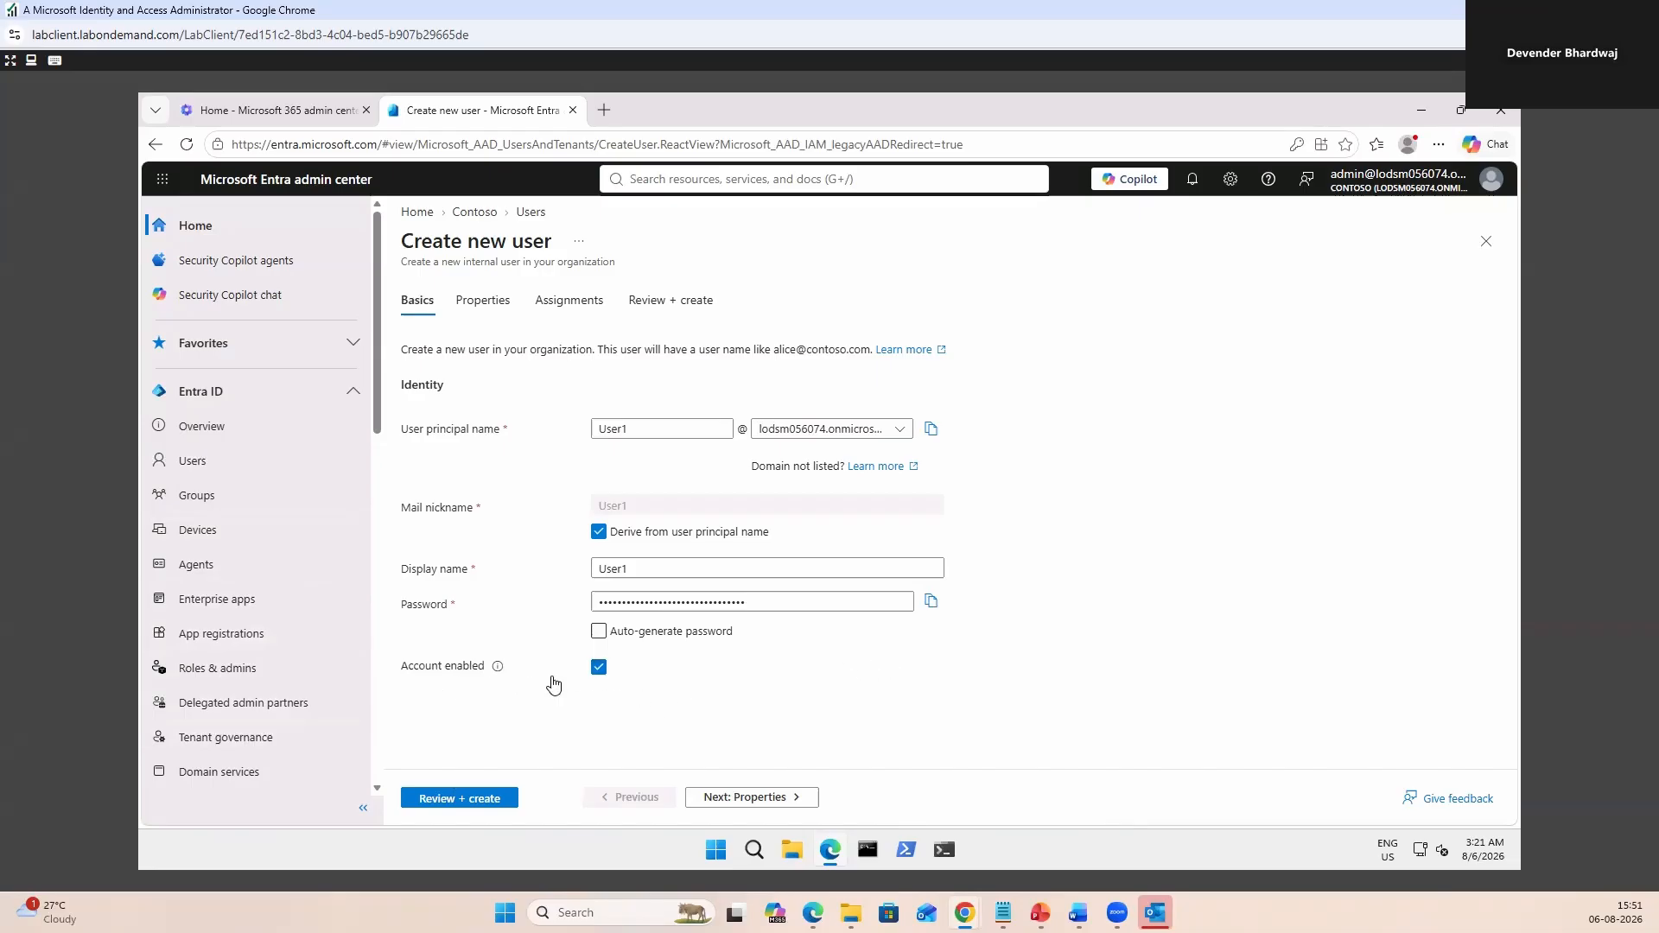
left_click(599, 667)
left_click(600, 669)
left_click(473, 799)
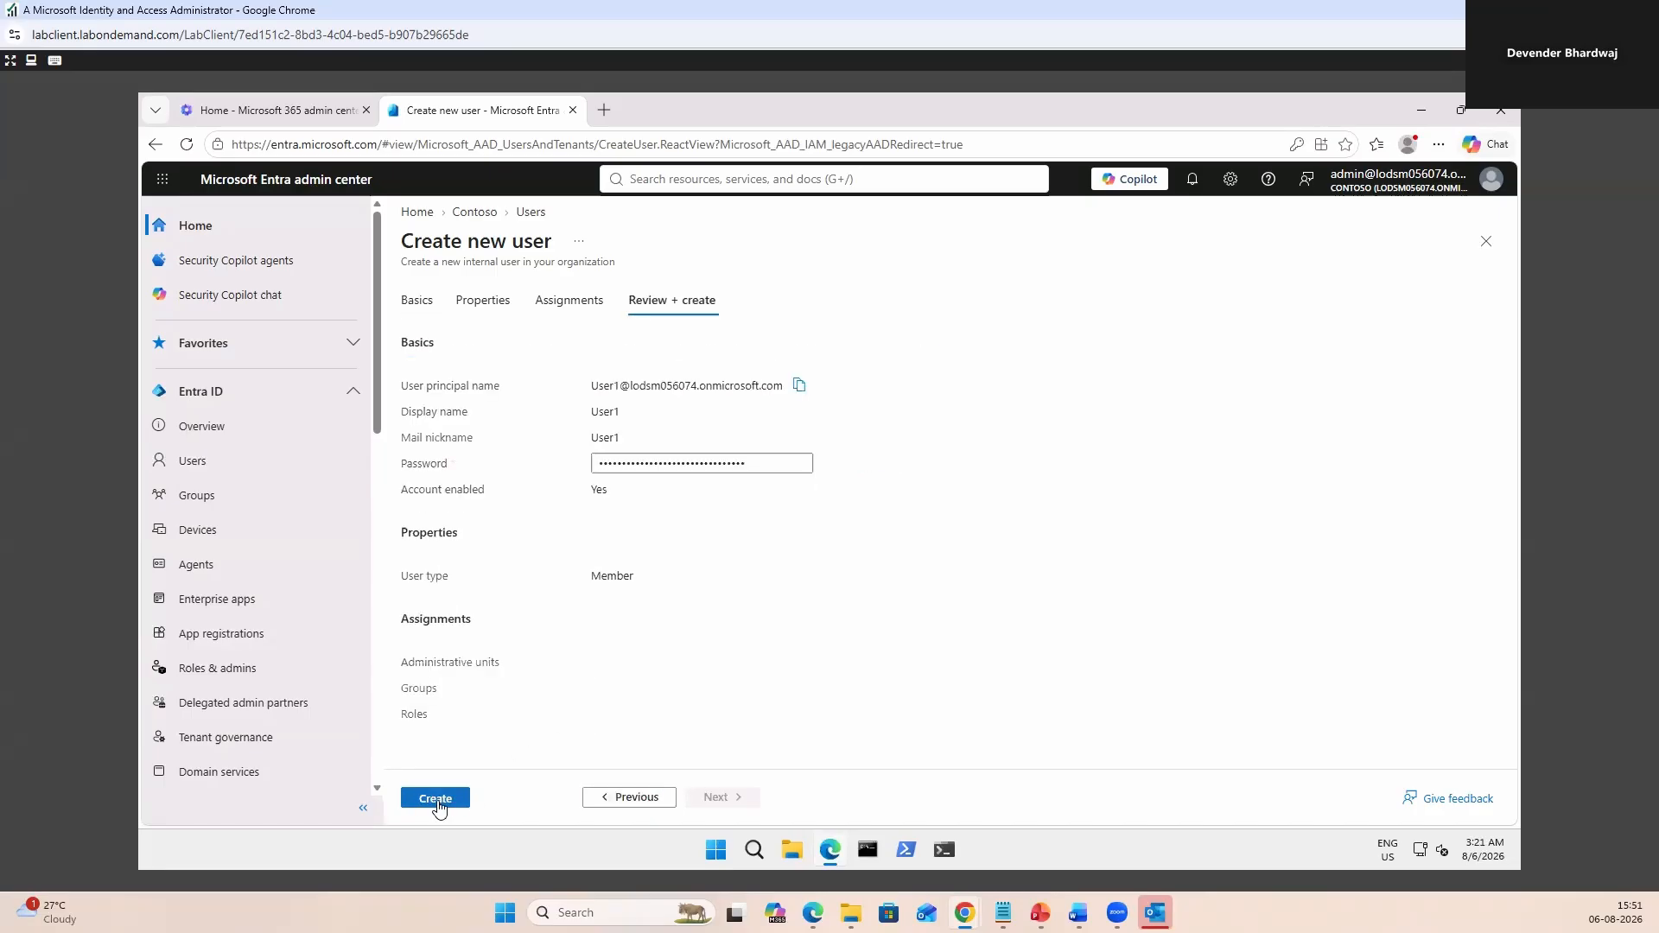
left_click(436, 799)
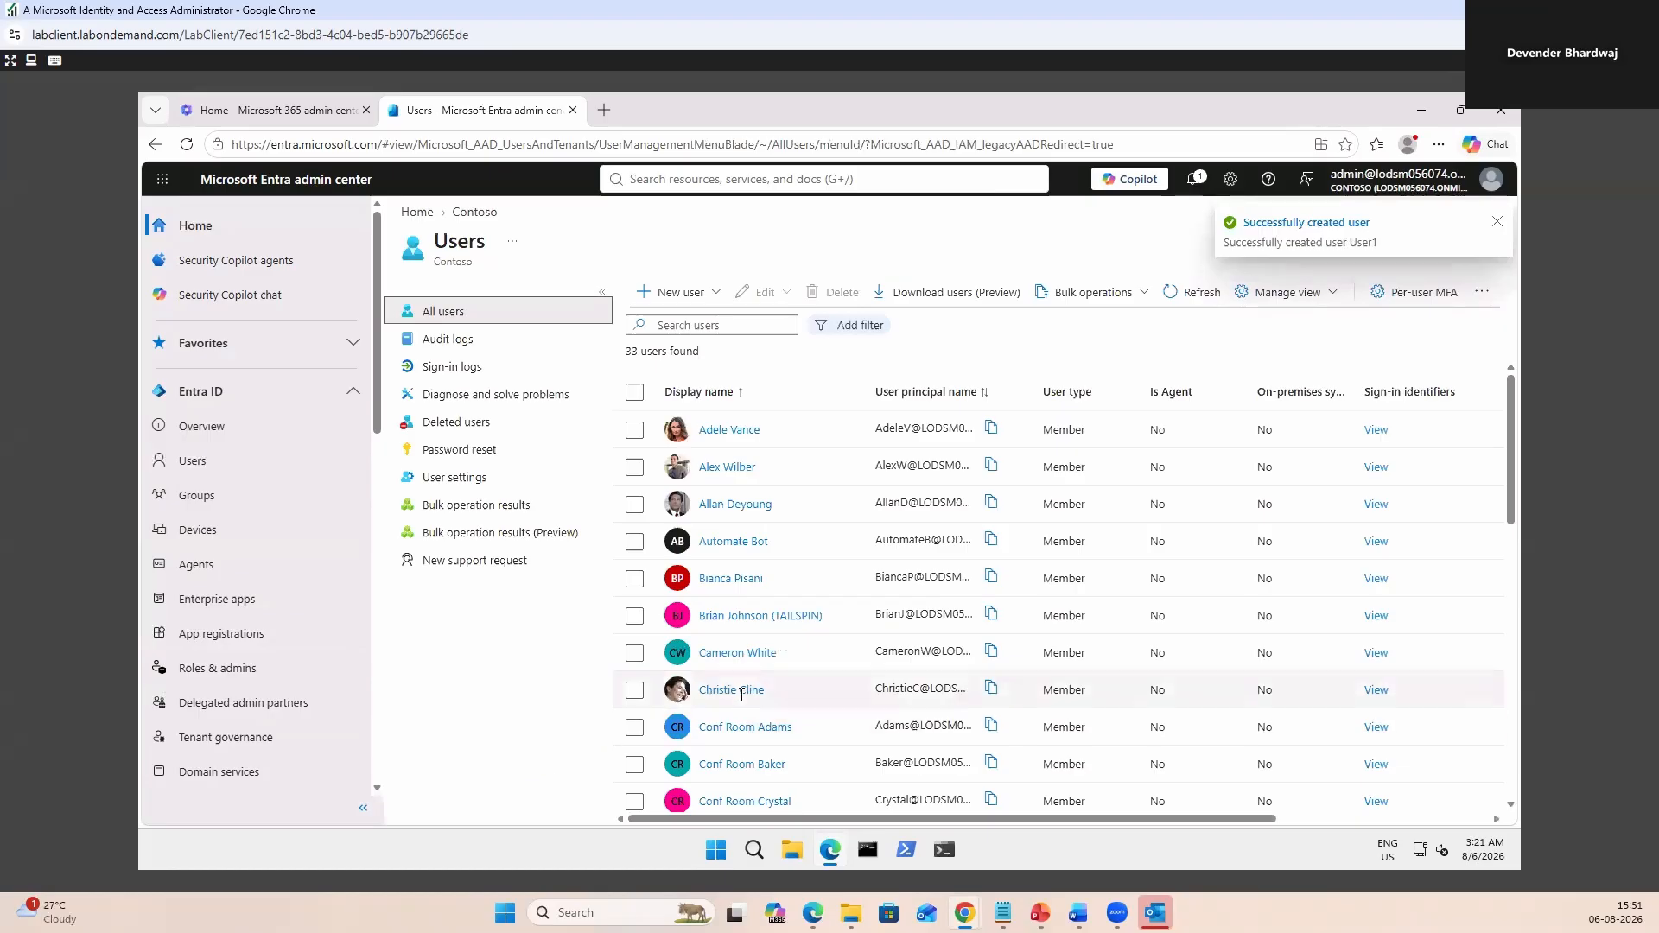
Search the Users list for 'user' to show only the User1 account.
left_click(688, 326)
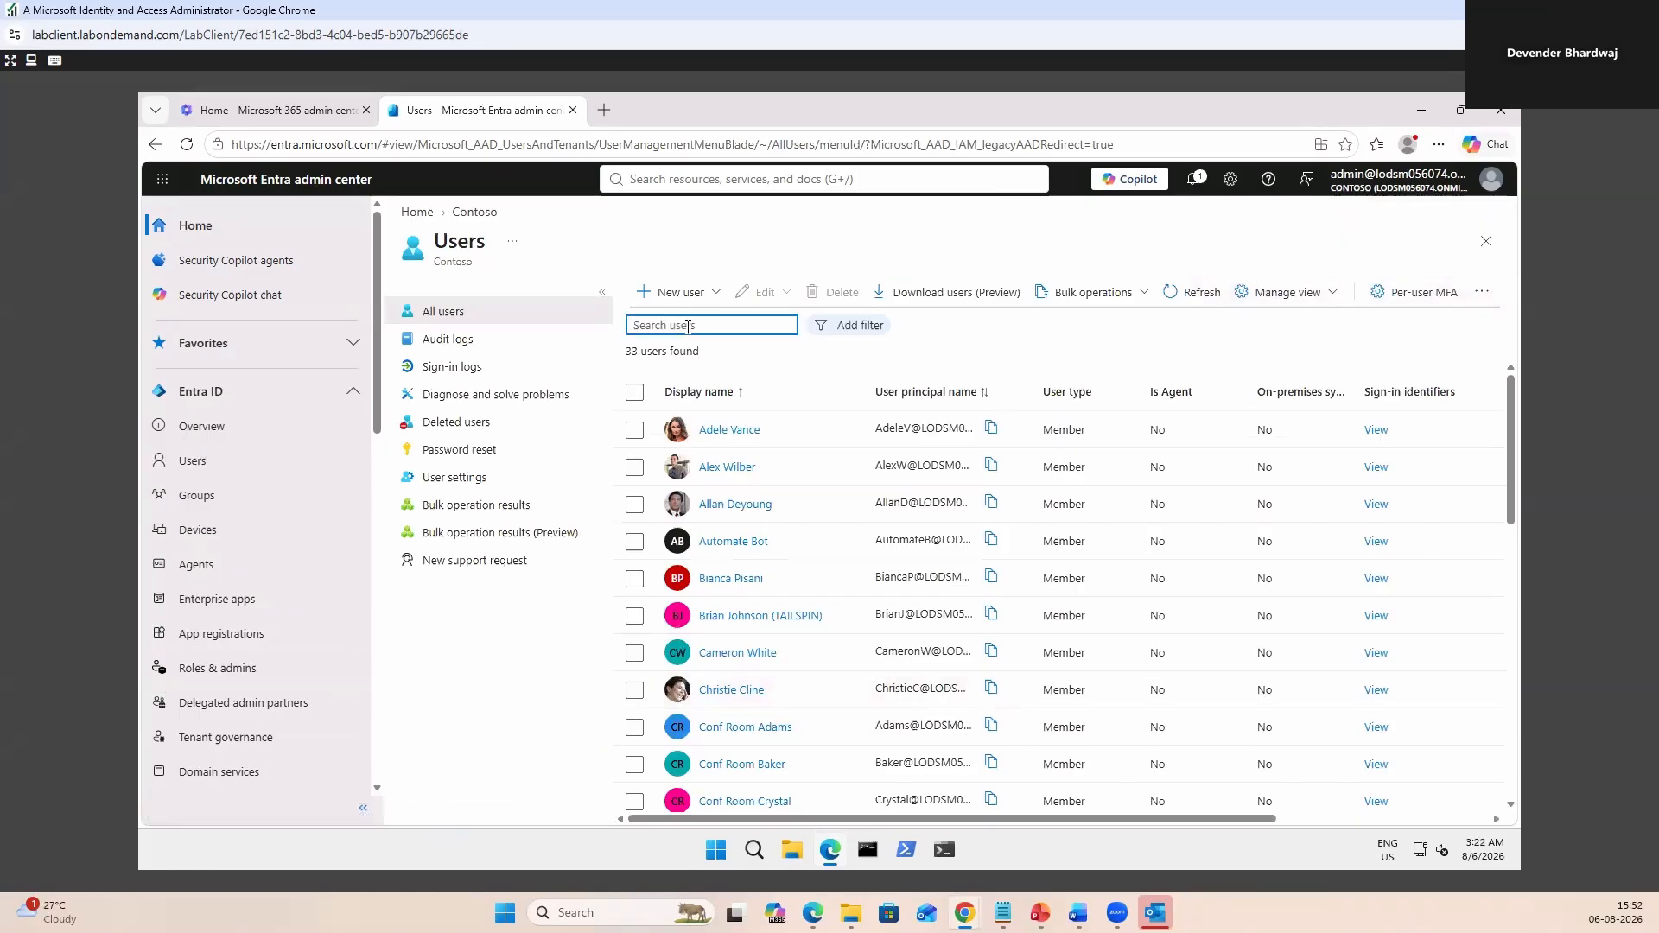
type("user")
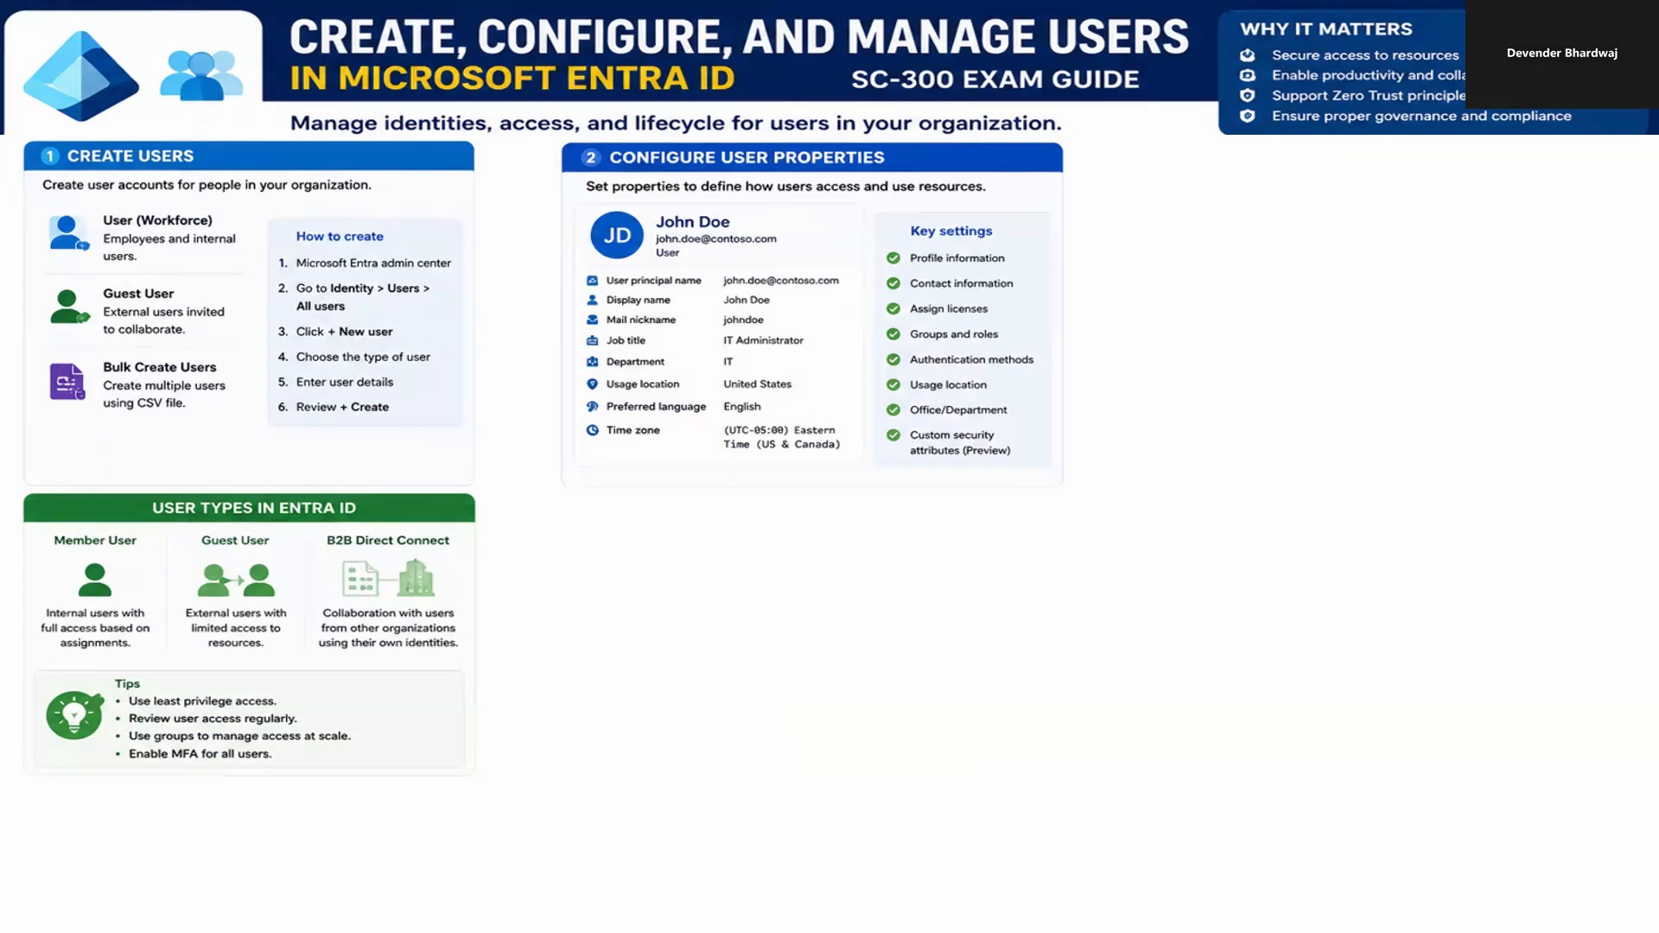
key("alt+Tab")
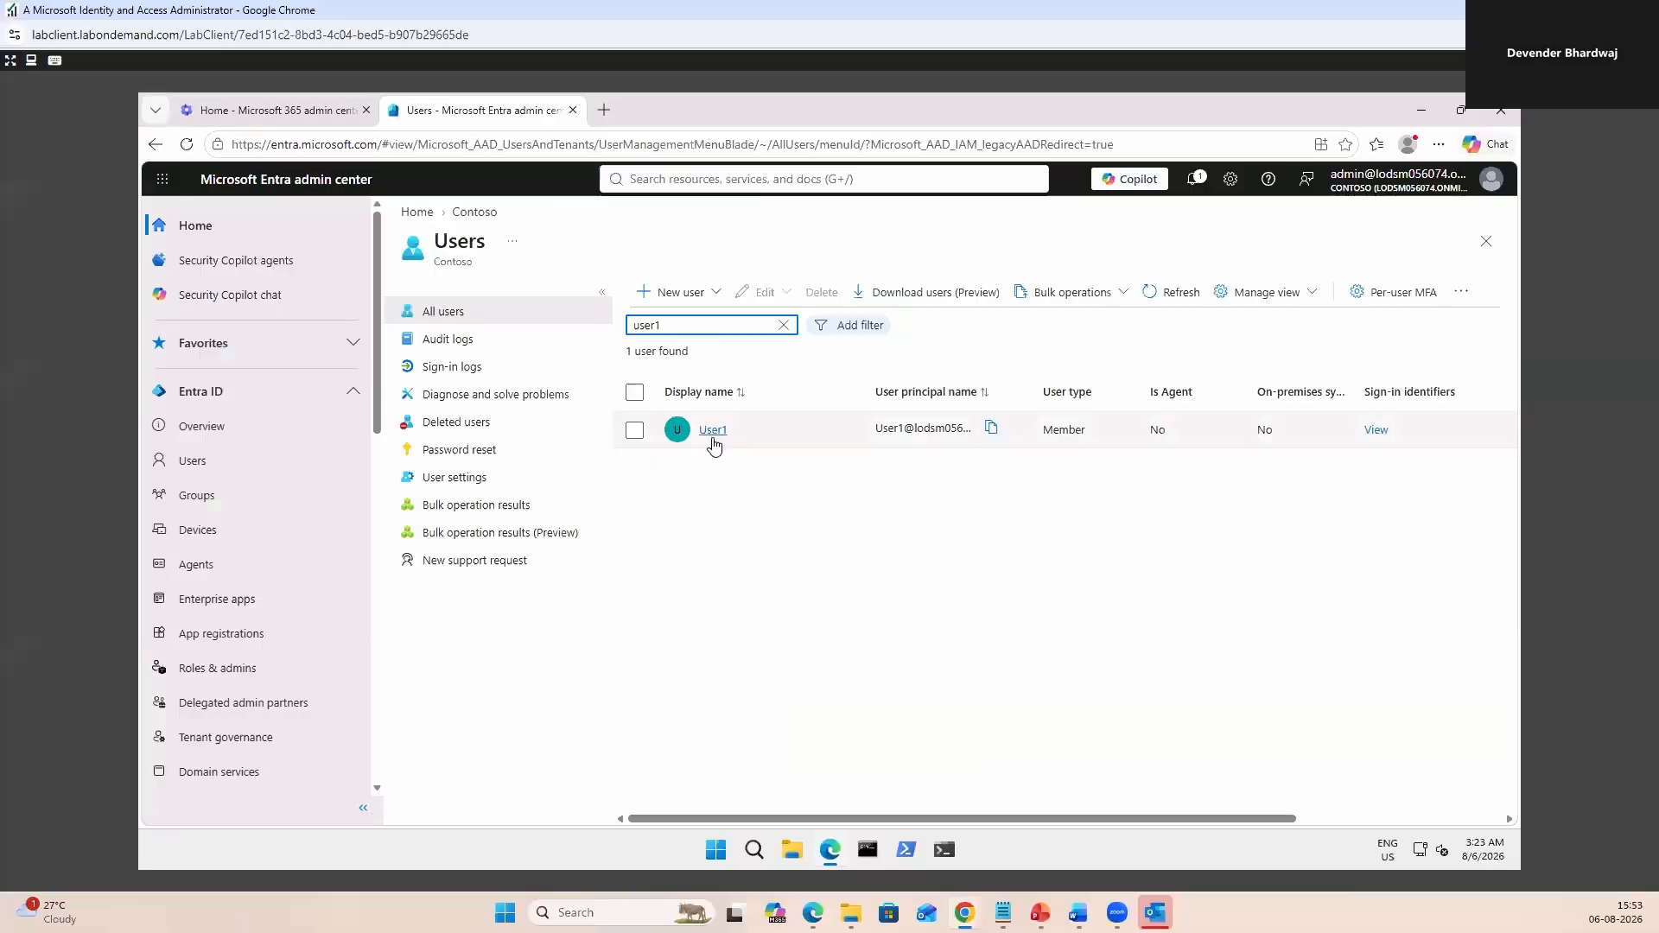
Edit User1's properties: keep Member type, job title 'Accounts Manage', company 'My Company'.
left_click(713, 432)
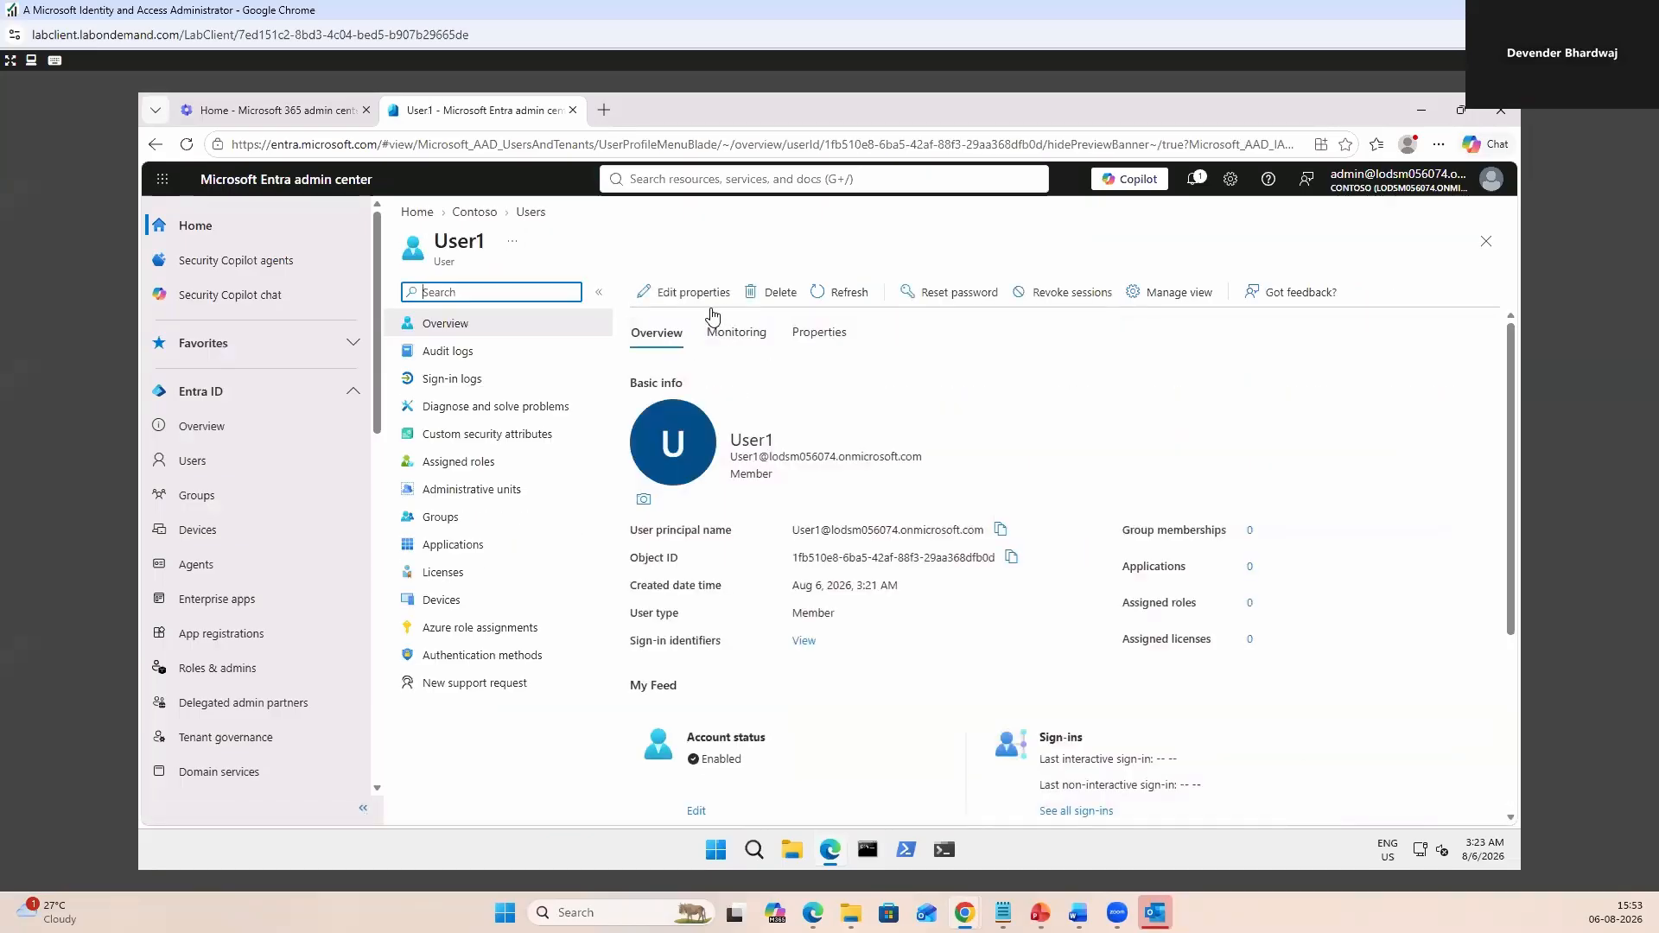
left_click(689, 293)
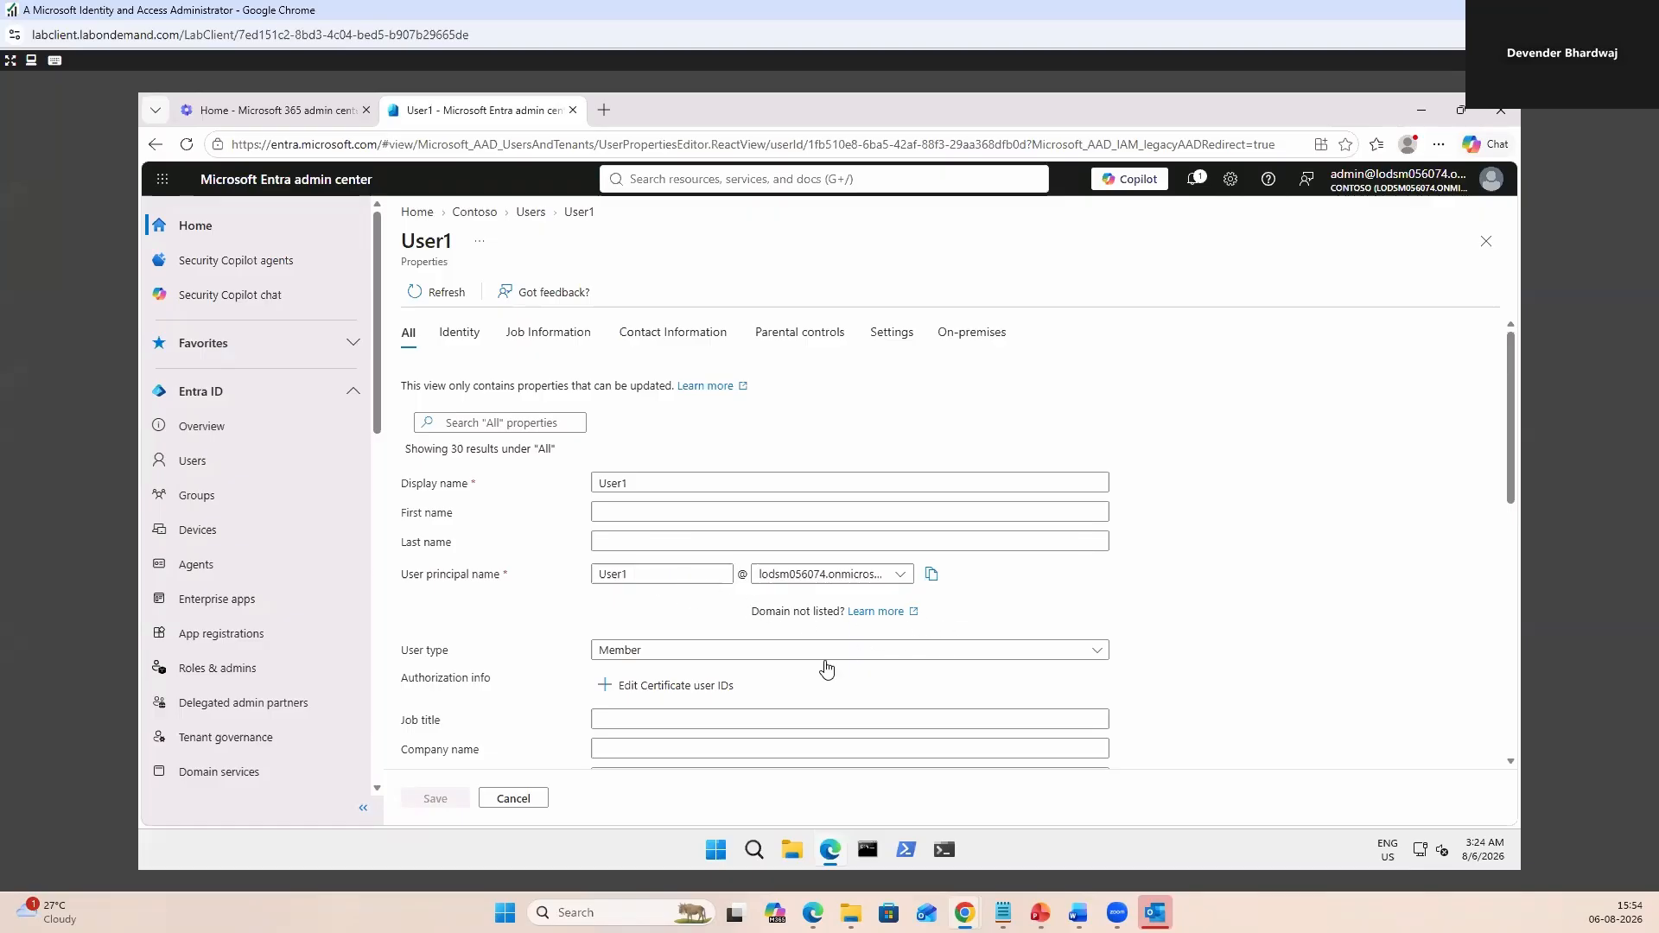
scroll(1214, 671, "down", 2)
left_click(1097, 477)
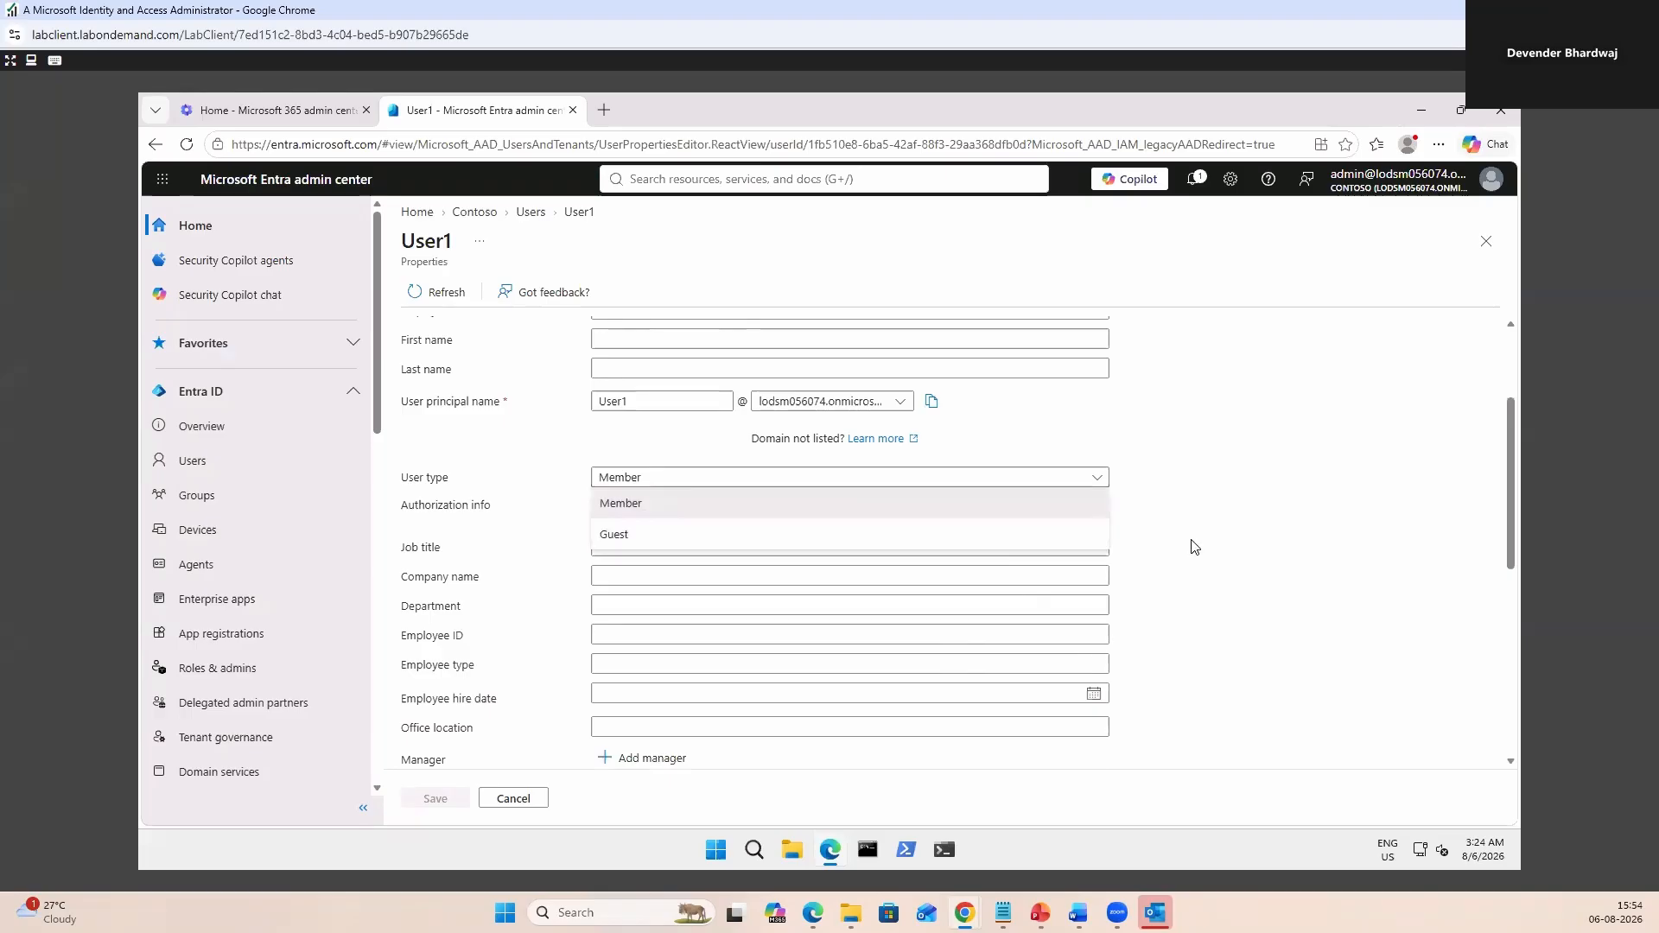
left_click(1191, 546)
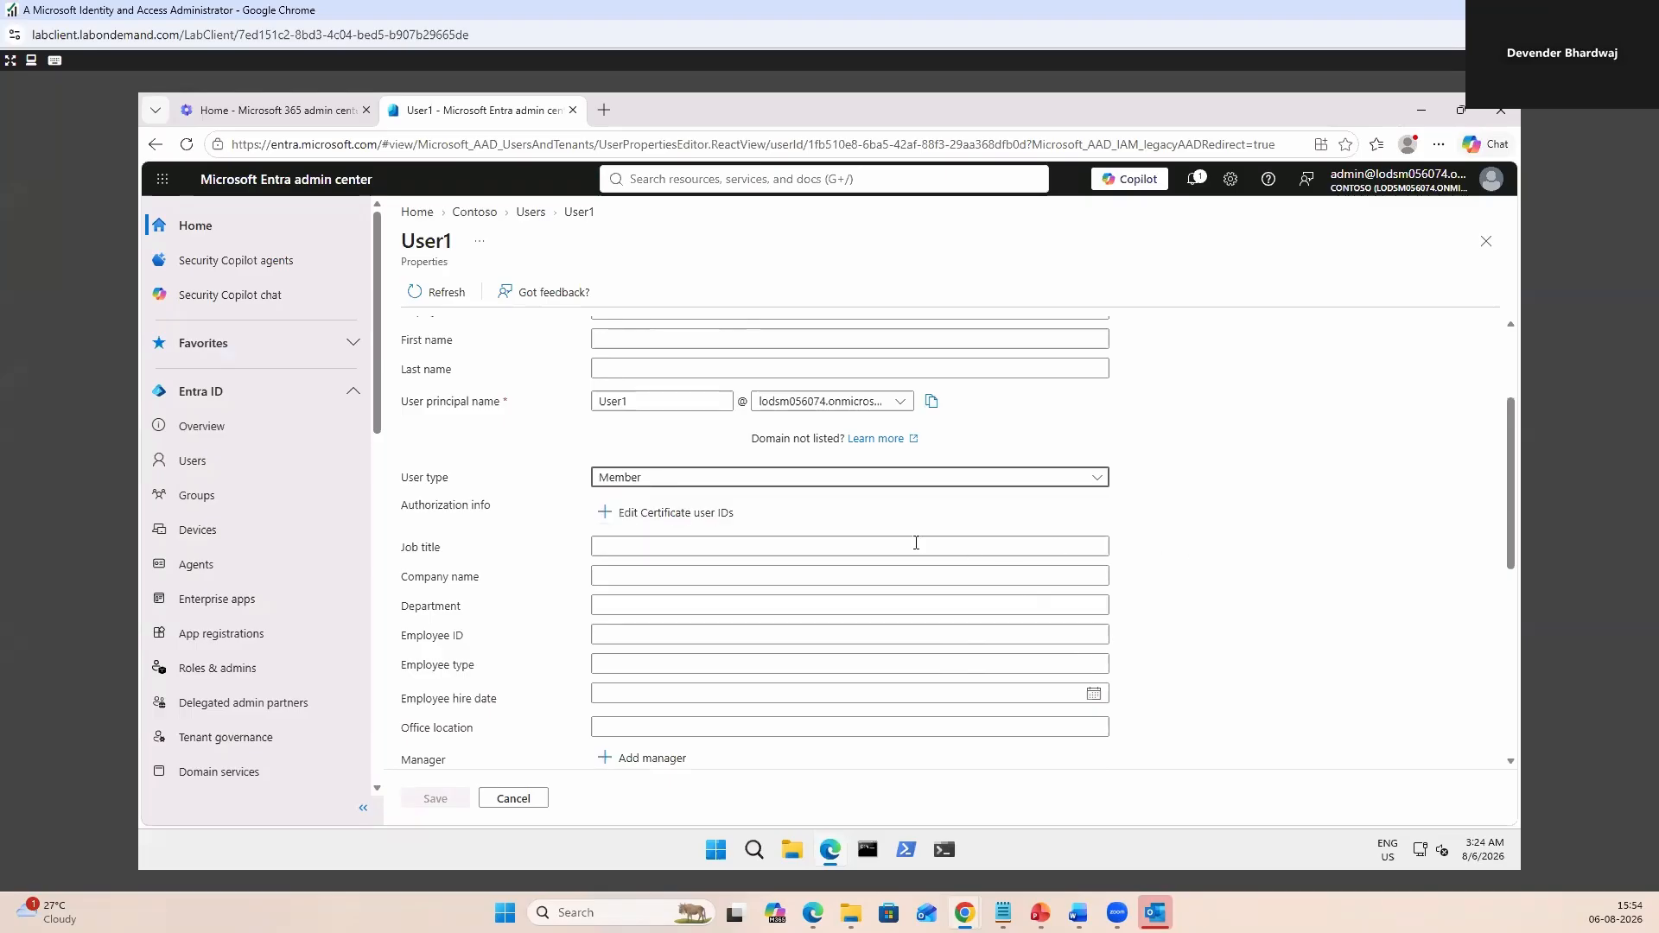
left_click(688, 548)
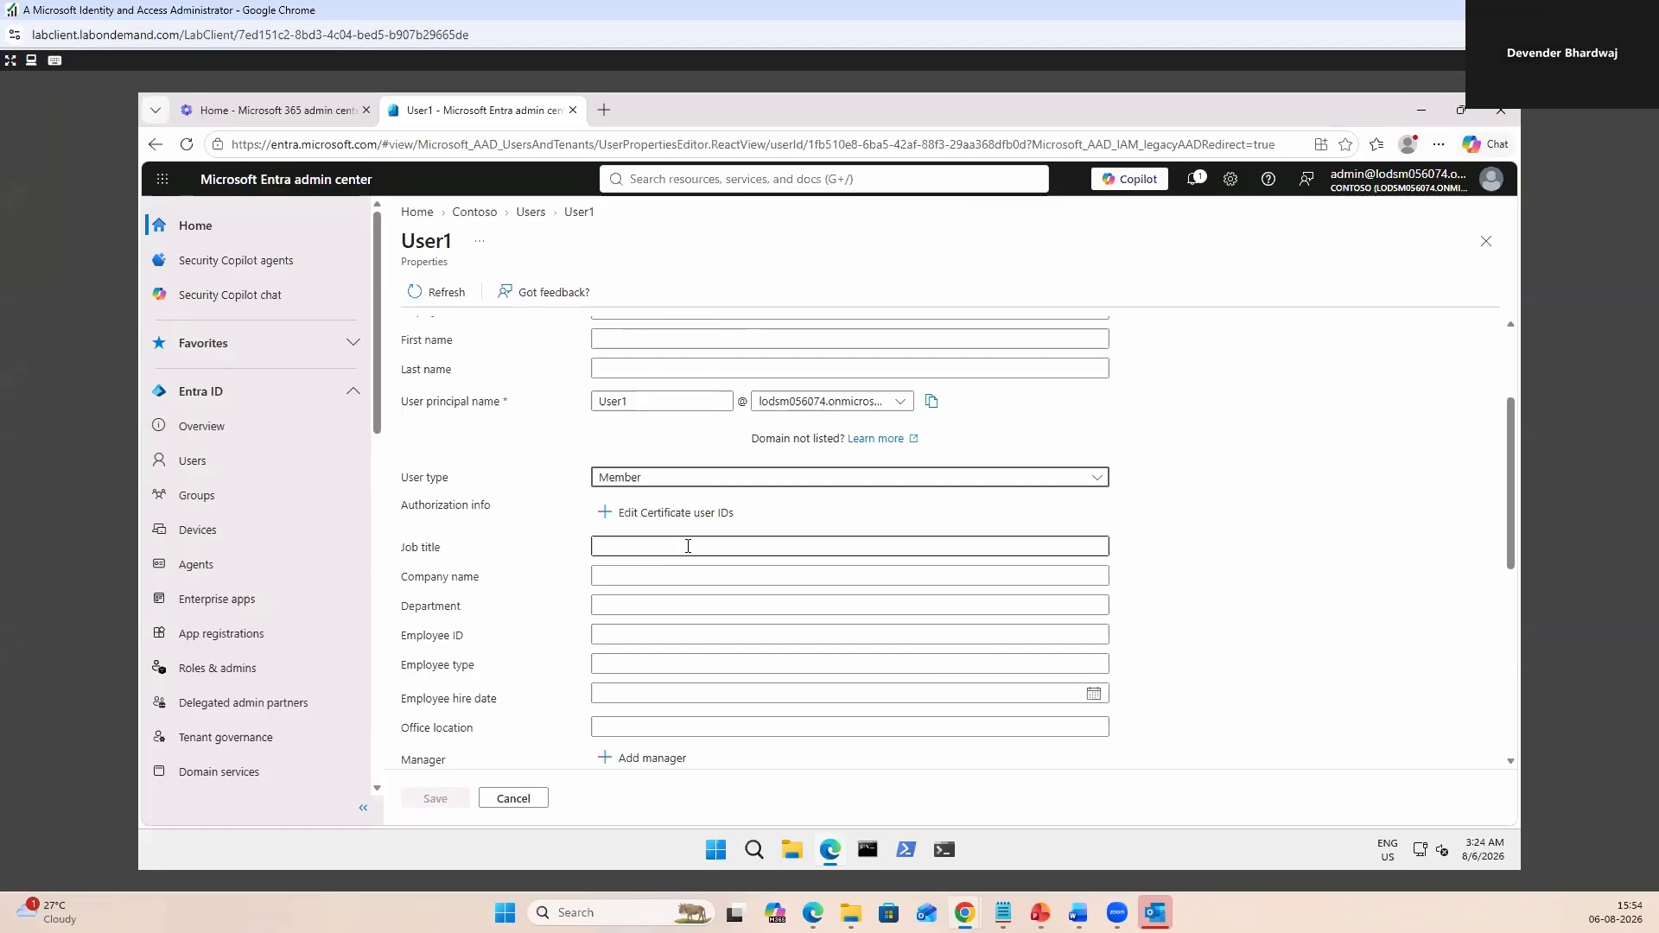
left_click(688, 546)
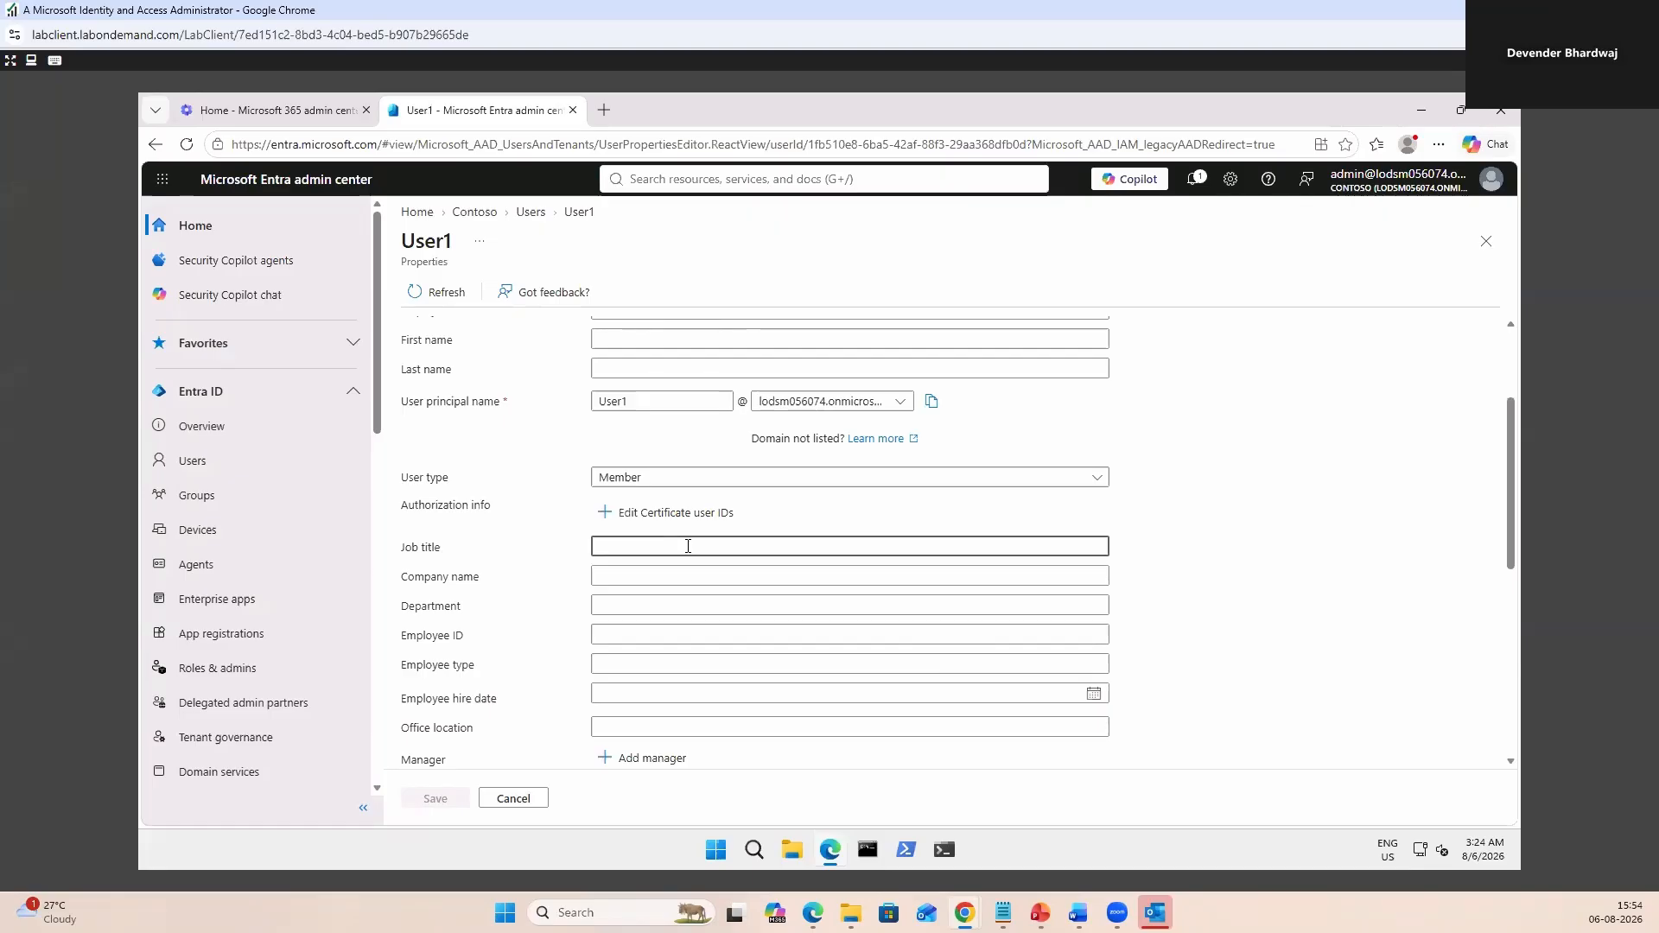
type("Accounts Manage")
left_click(679, 576)
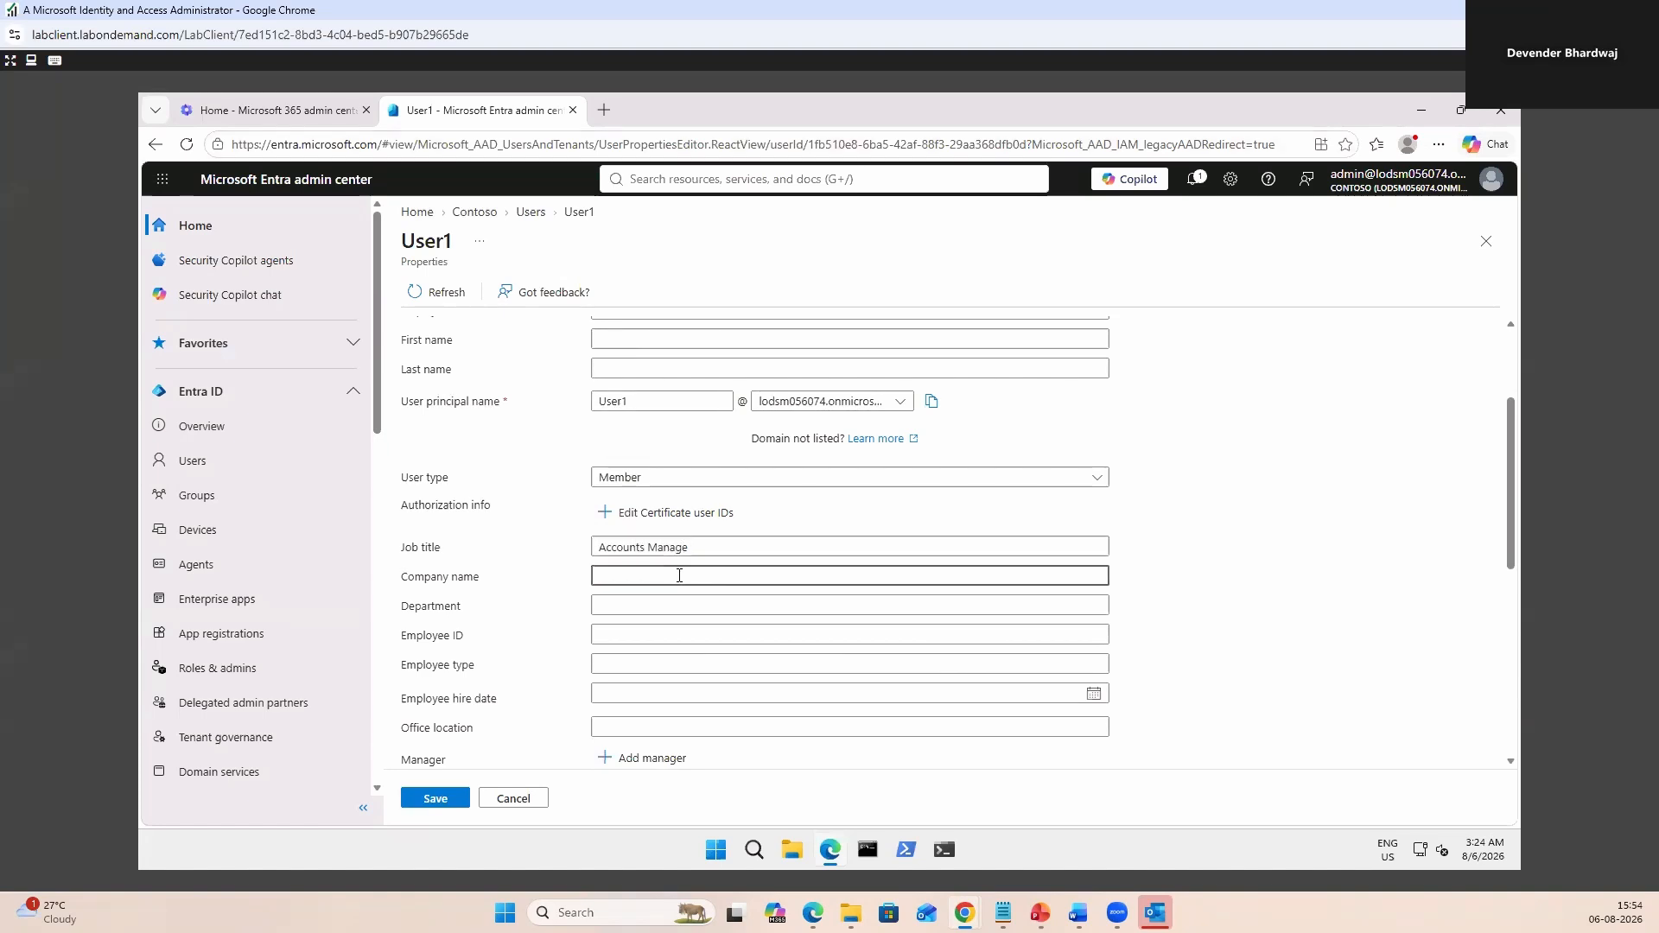
type("My Company")
Enter department 'Account', employee ID A12345B, type FT, hire date 6 Aug 2026, office 'London, UK'.
left_click(666, 606)
type("Account")
left_click(664, 634)
type("A12345B")
left_click(646, 672)
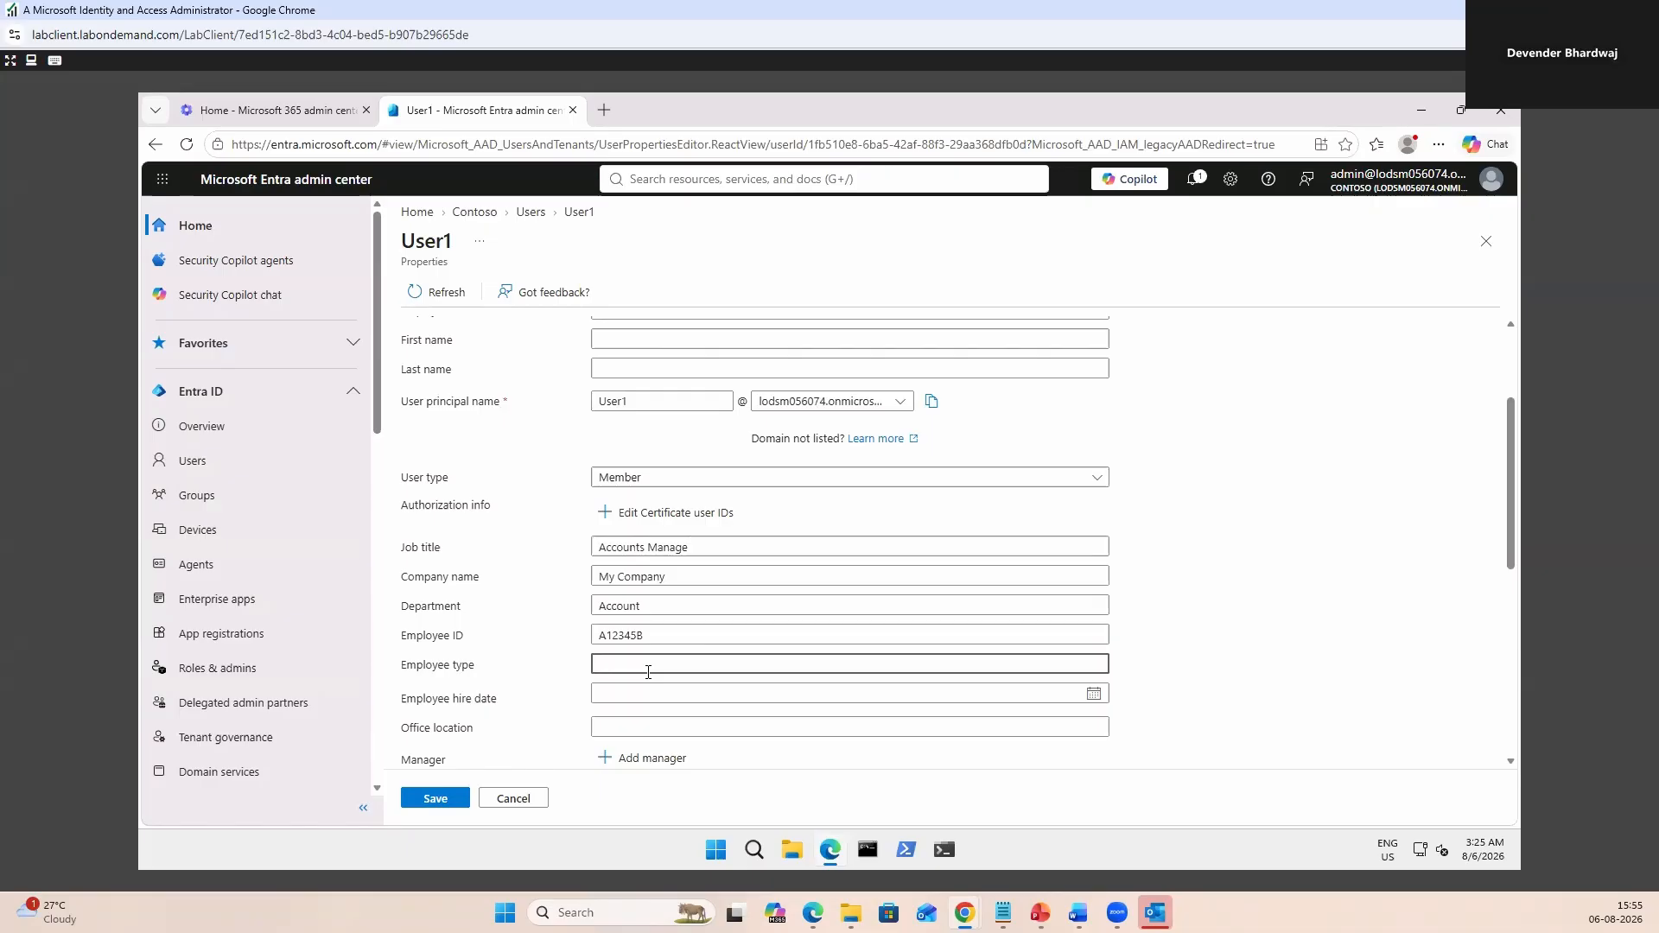
type("FT")
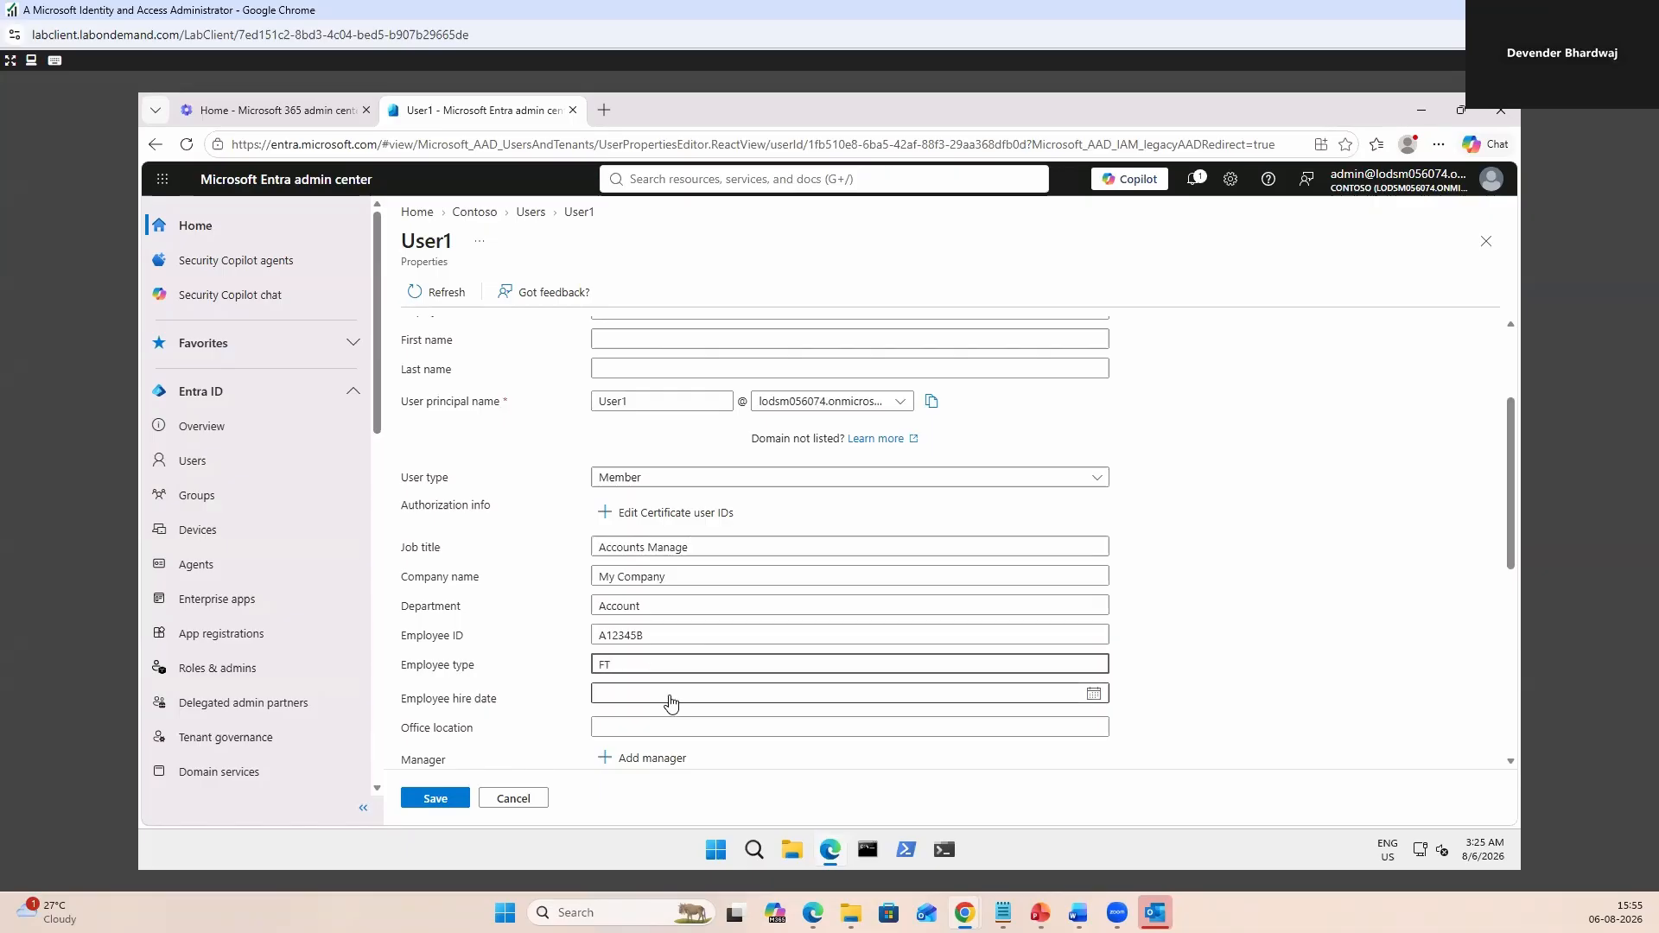
left_click(670, 695)
left_click(709, 556)
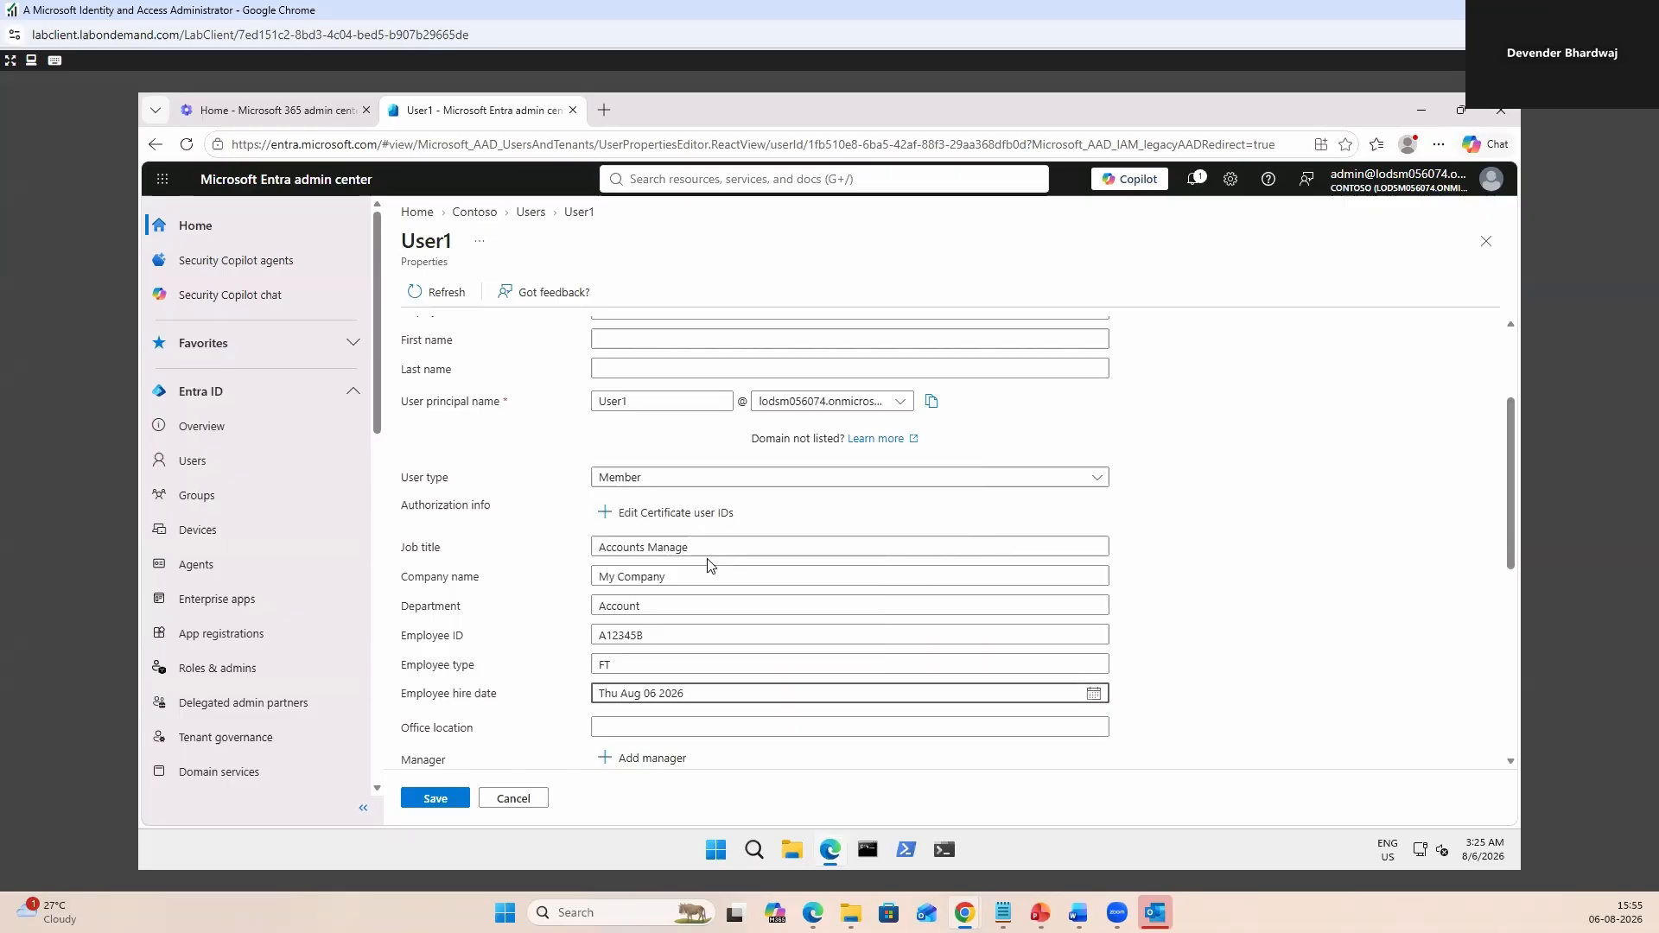
left_click(985, 727)
left_click(985, 727)
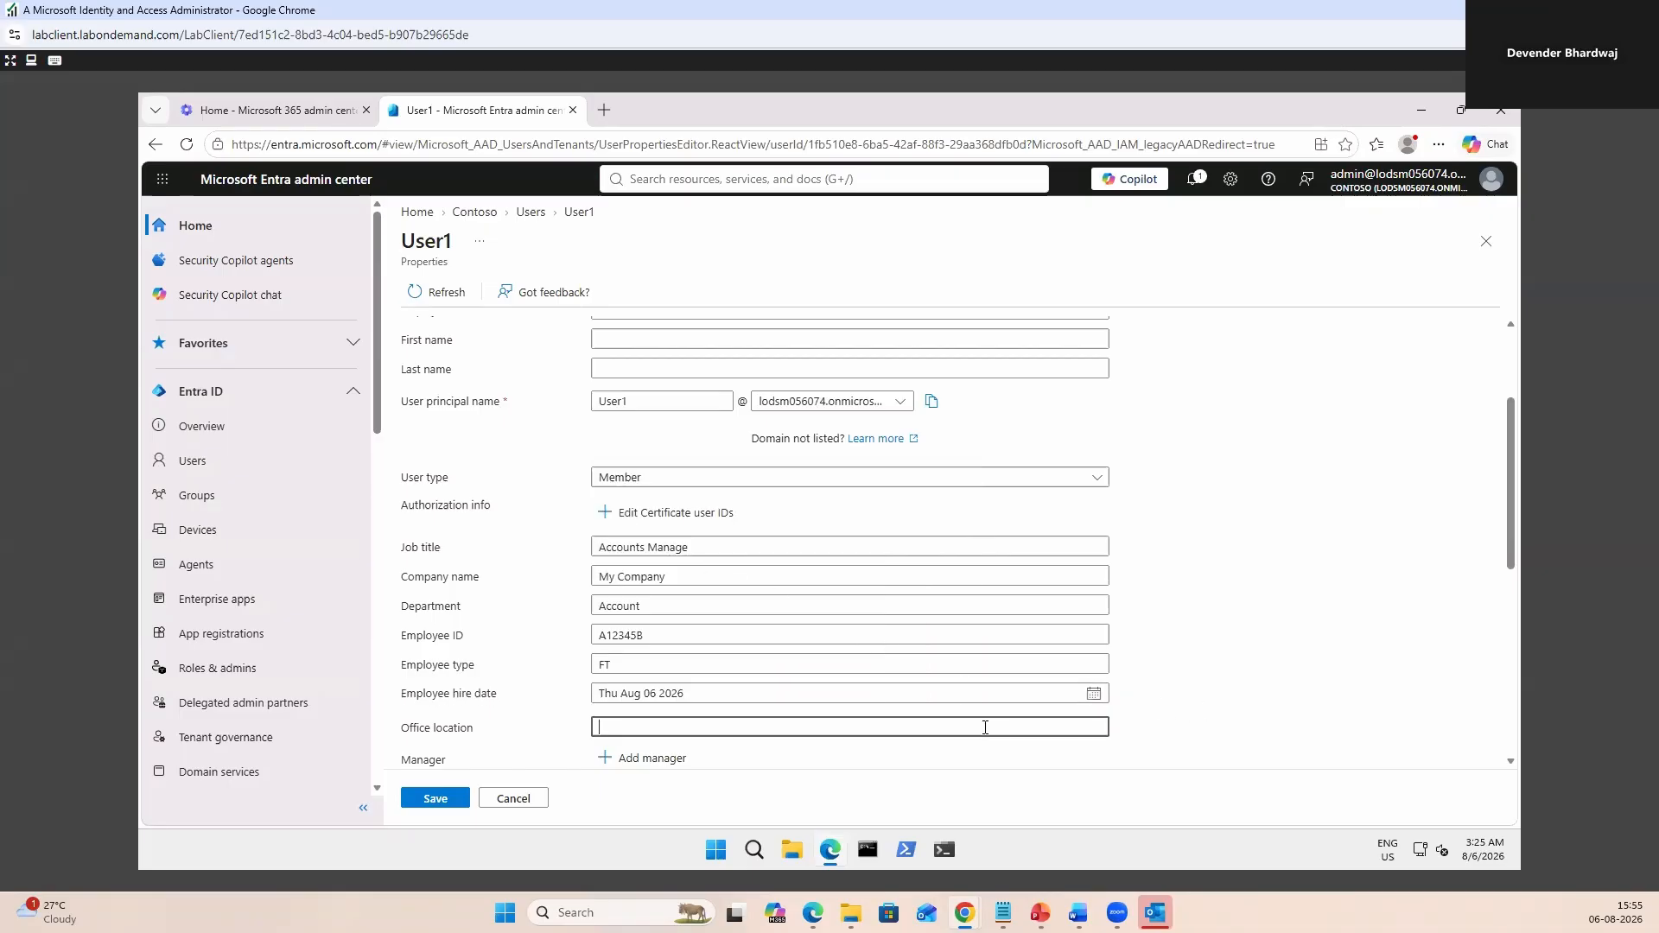
type("London, UK")
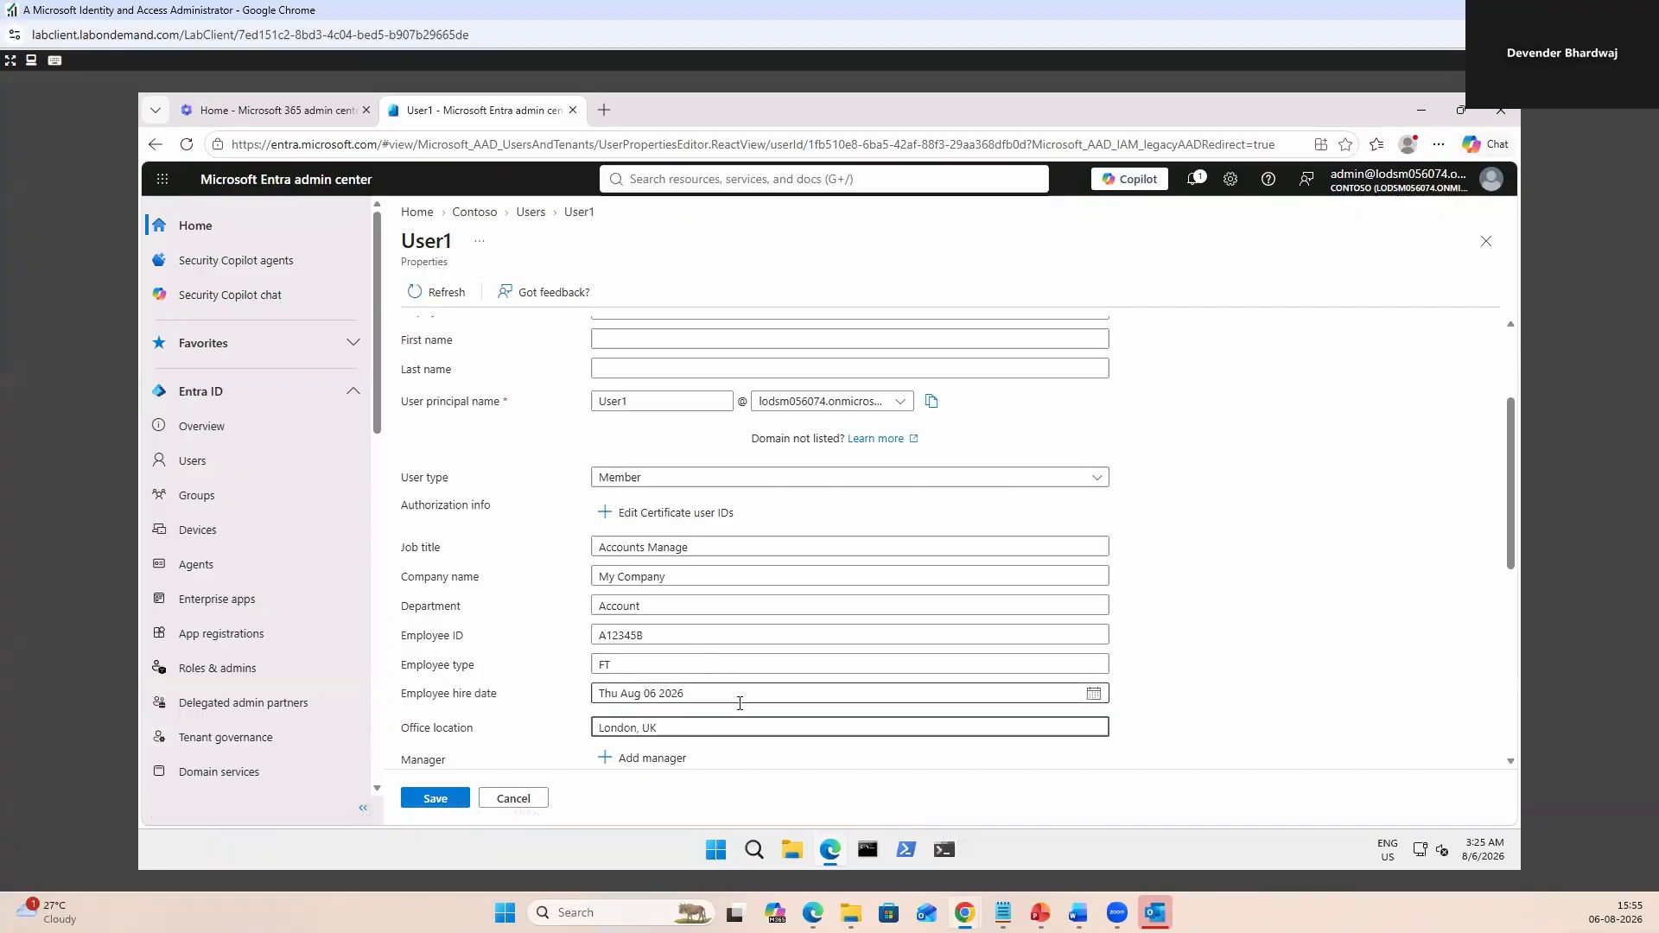
scroll(756, 652, "up", 3)
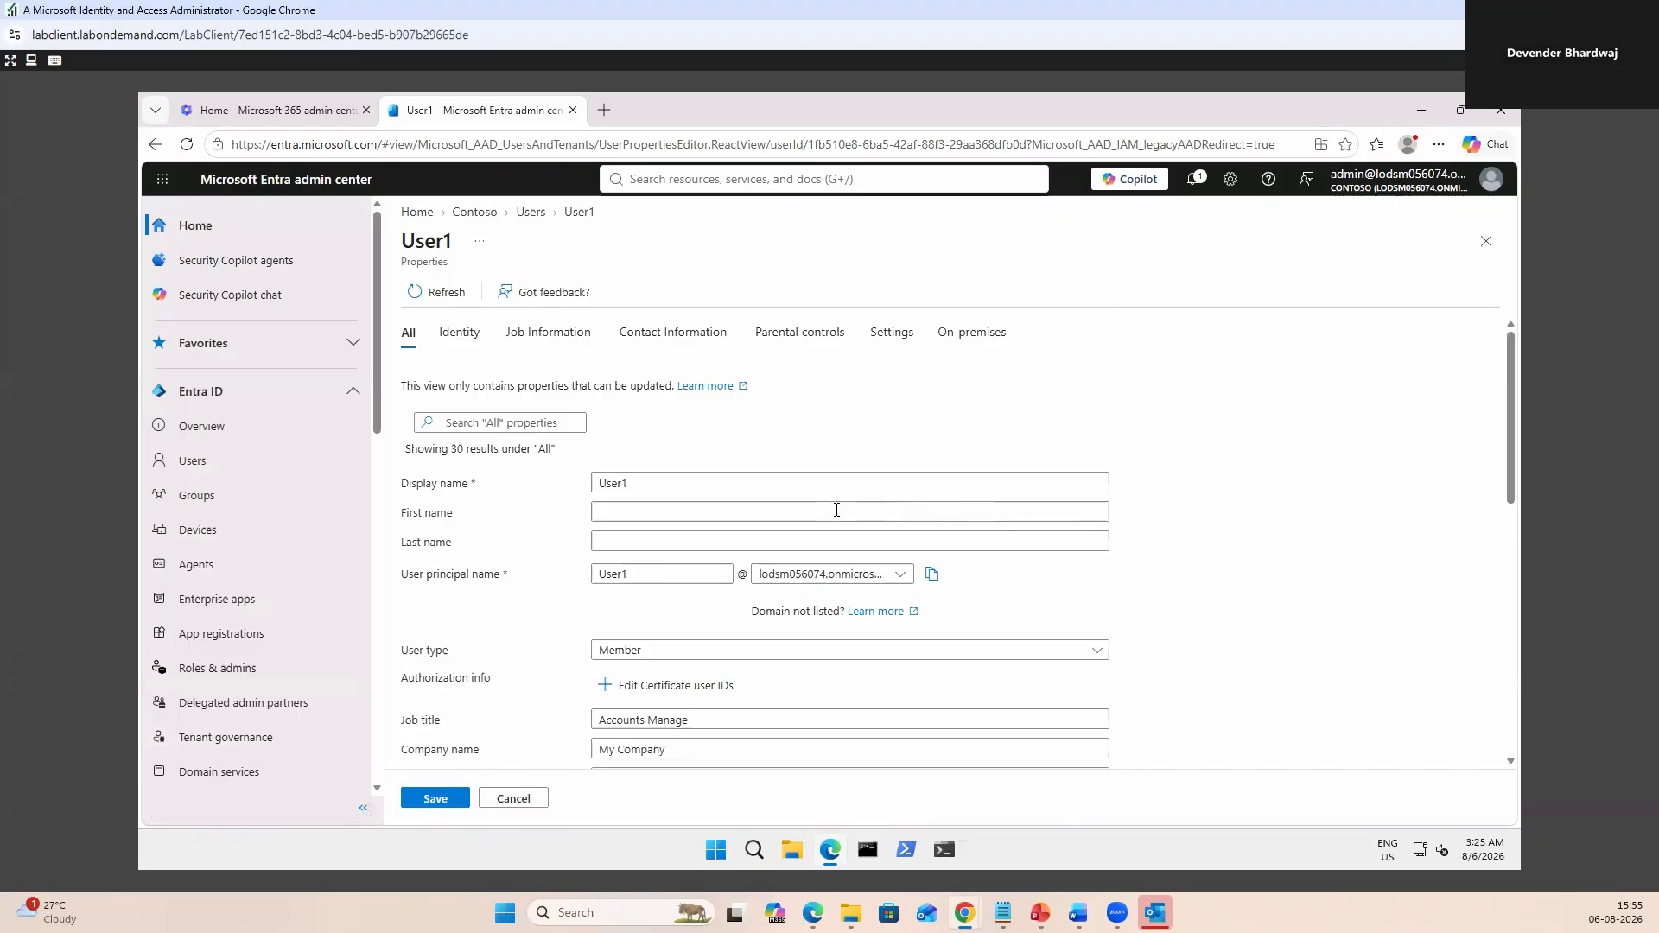
Under Job information, select the second listed user as User1's manager.
scroll(999, 645, "down", 5)
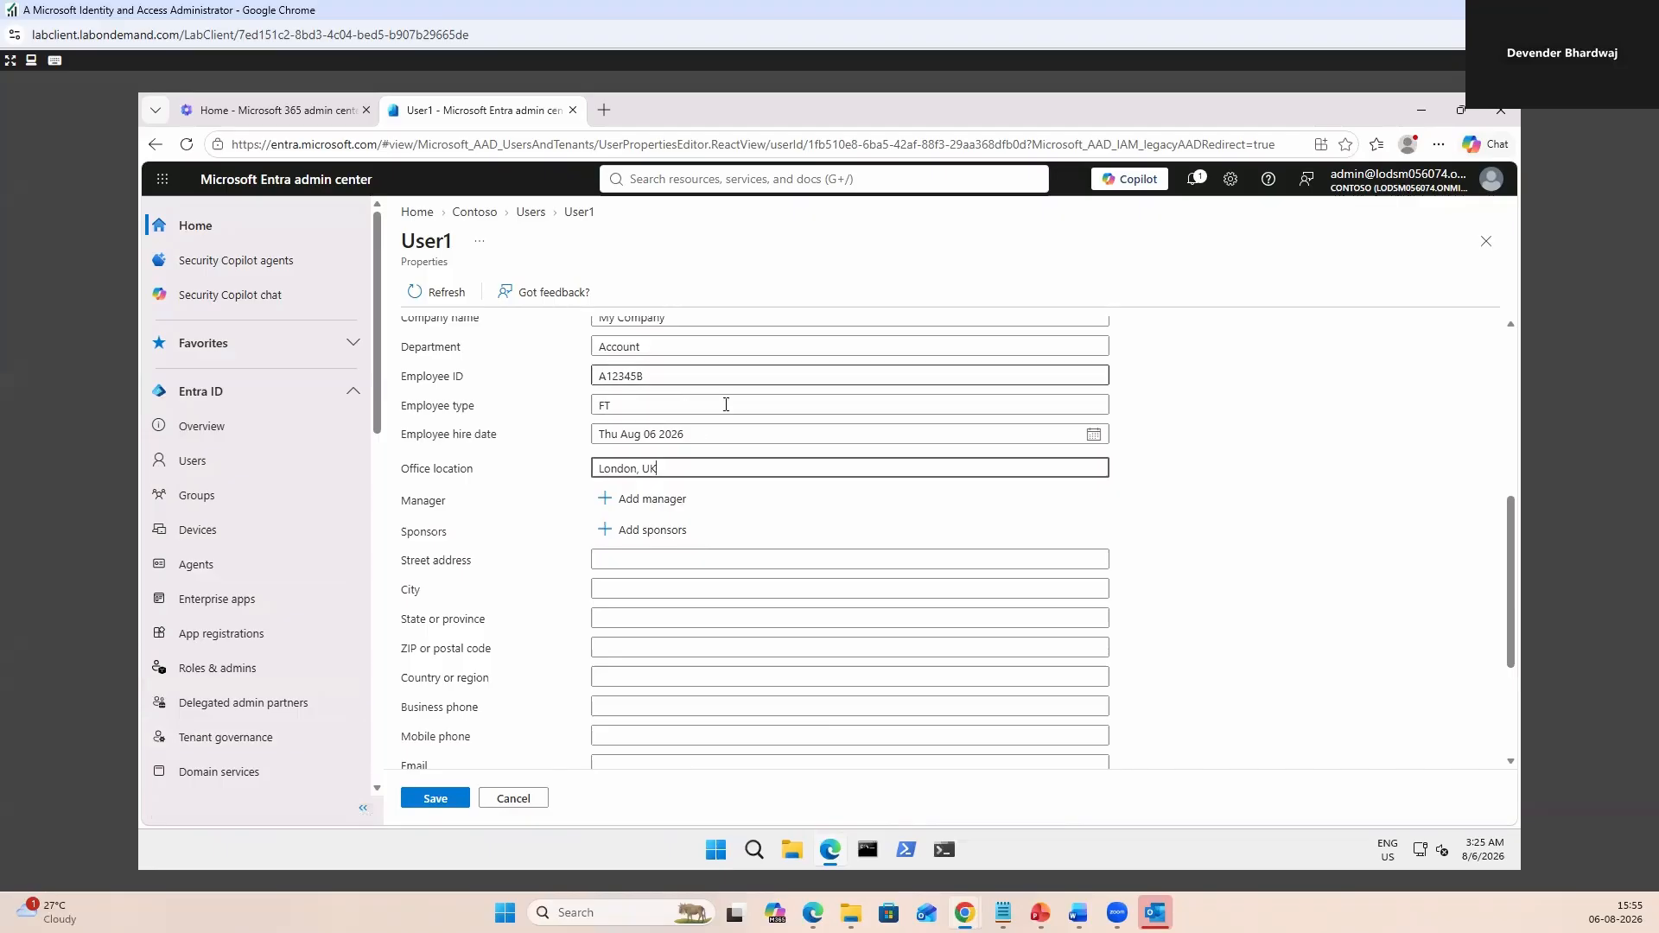
scroll(726, 405, "up", 5)
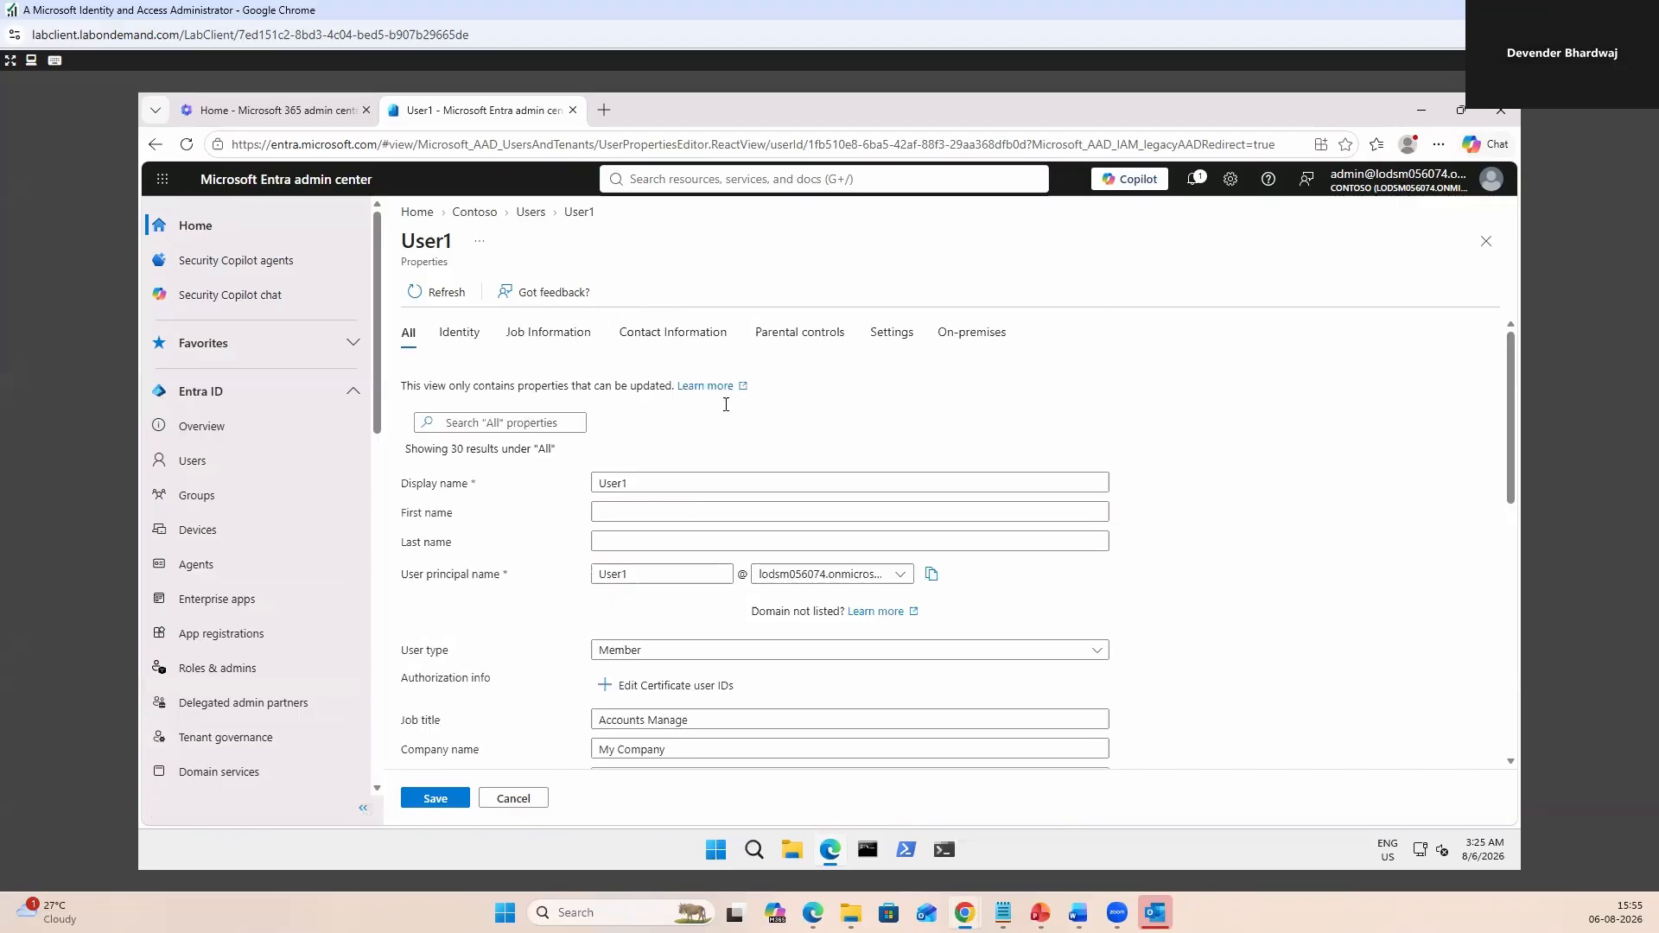
left_click(463, 333)
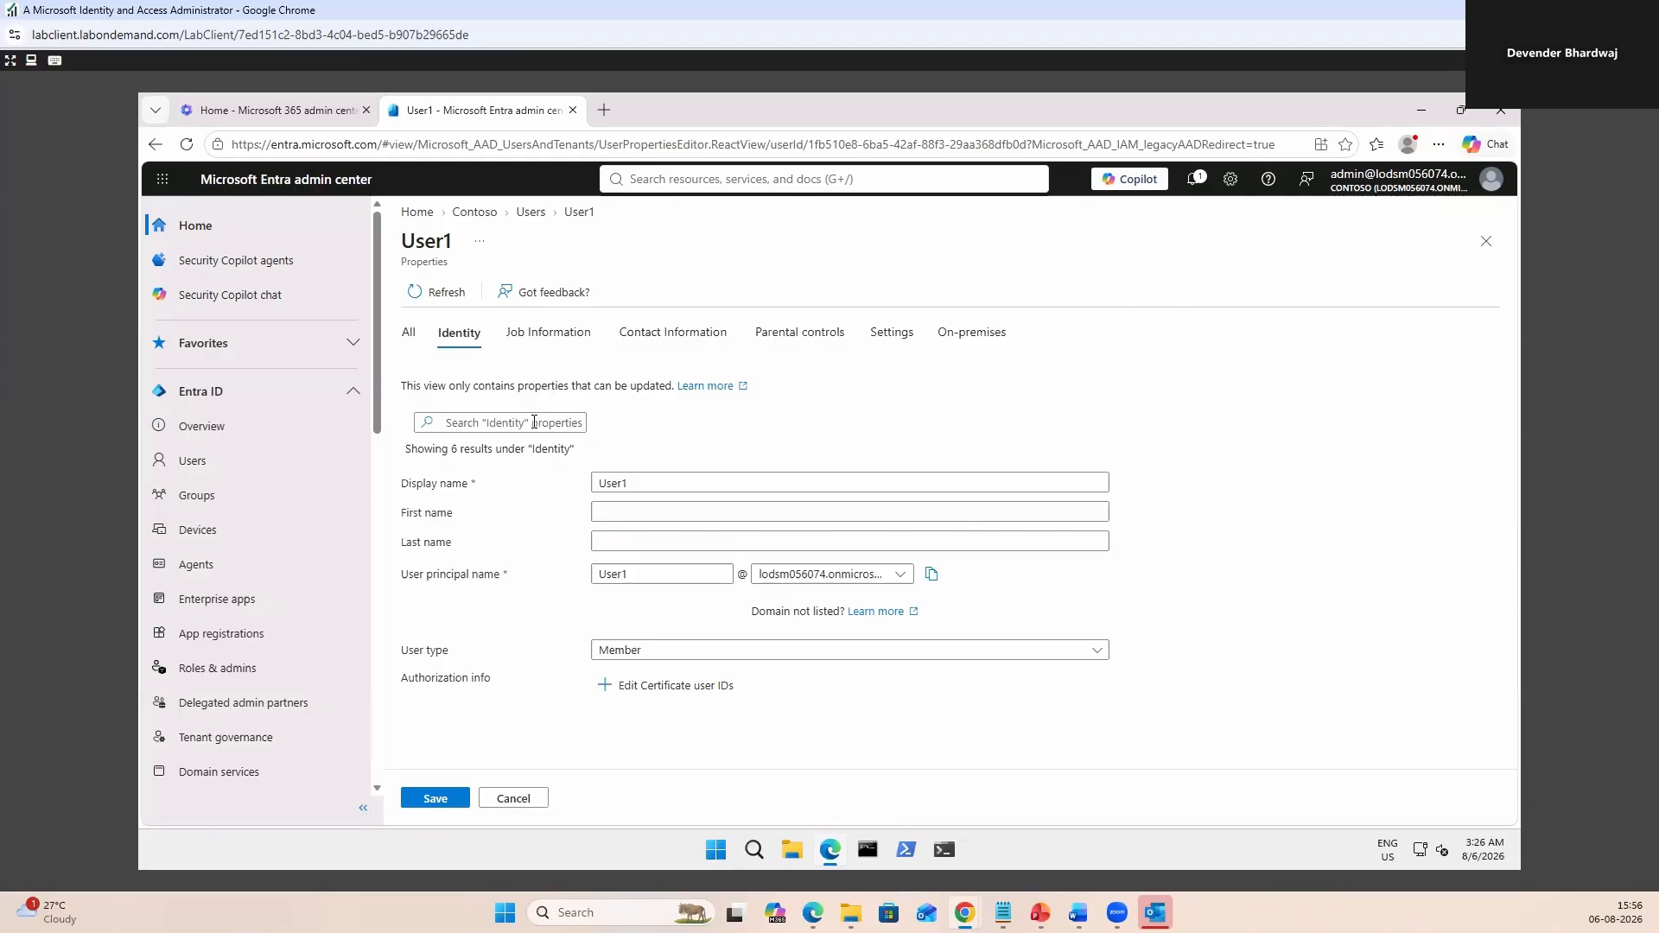
left_click(543, 335)
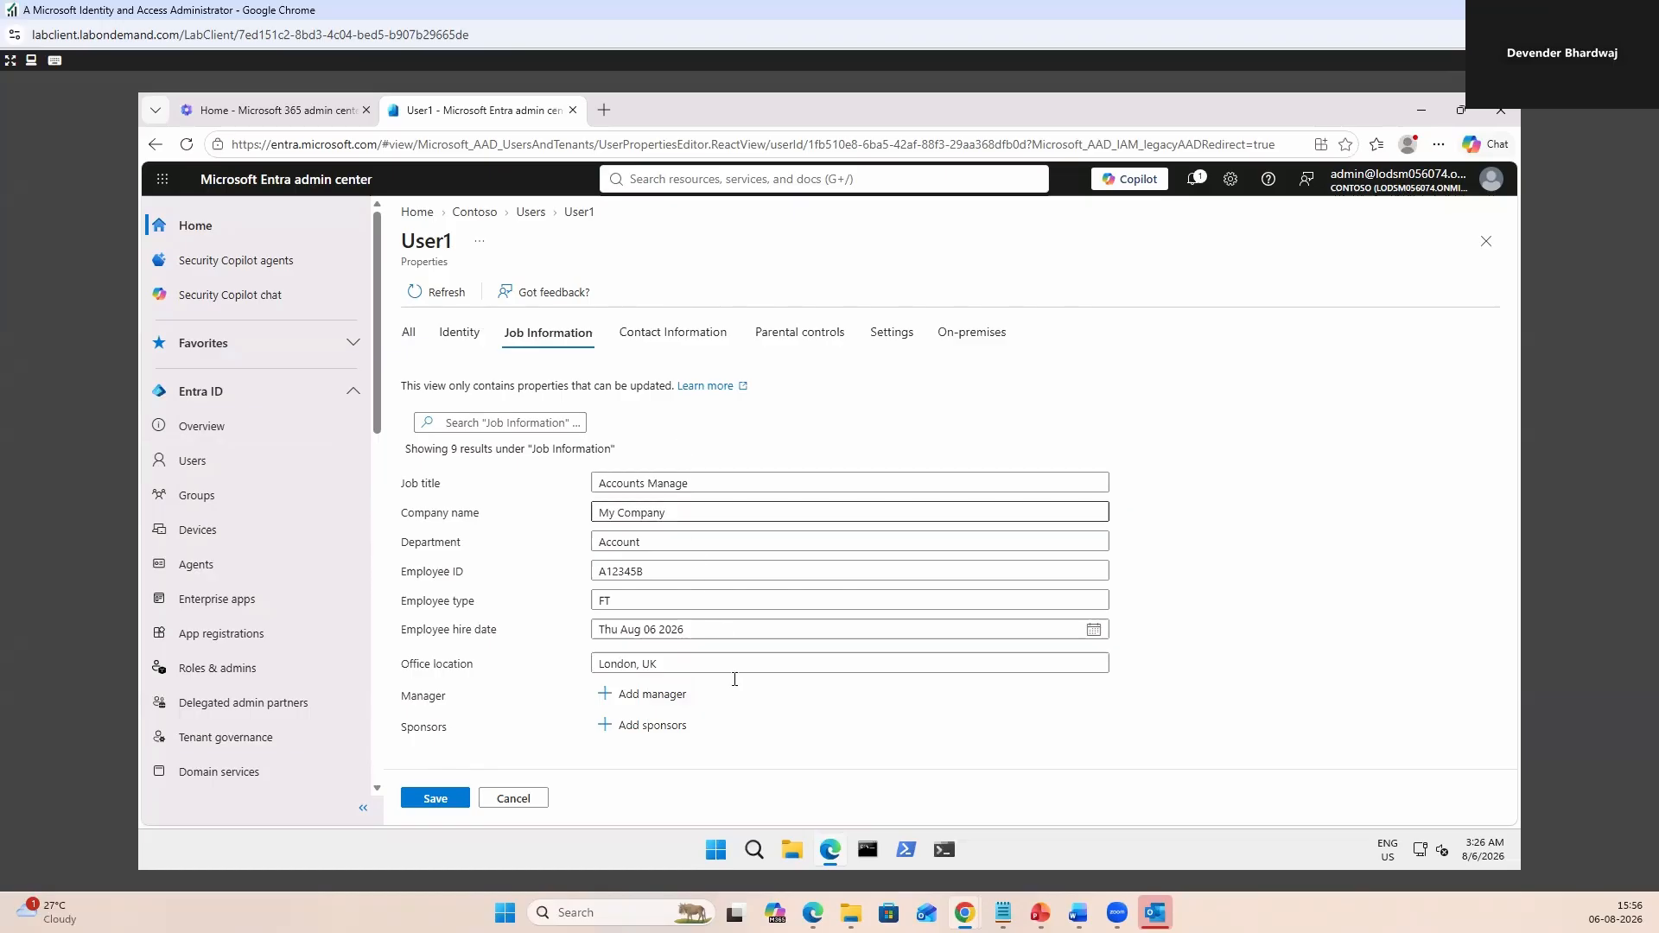
left_click(653, 695)
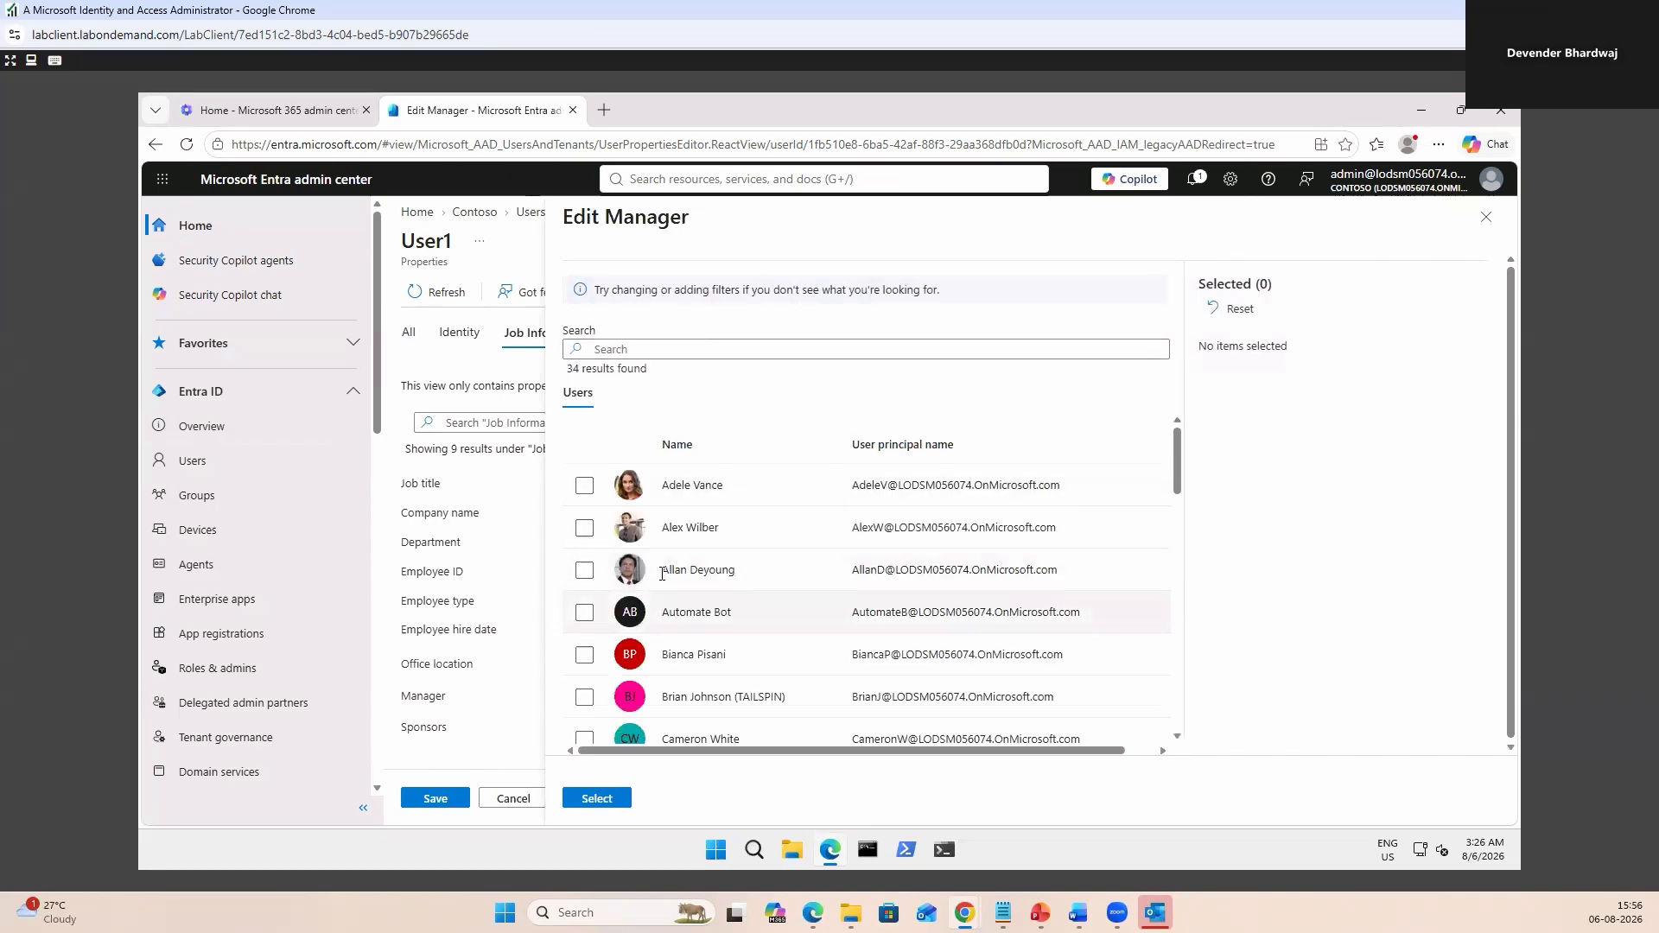
left_click(585, 528)
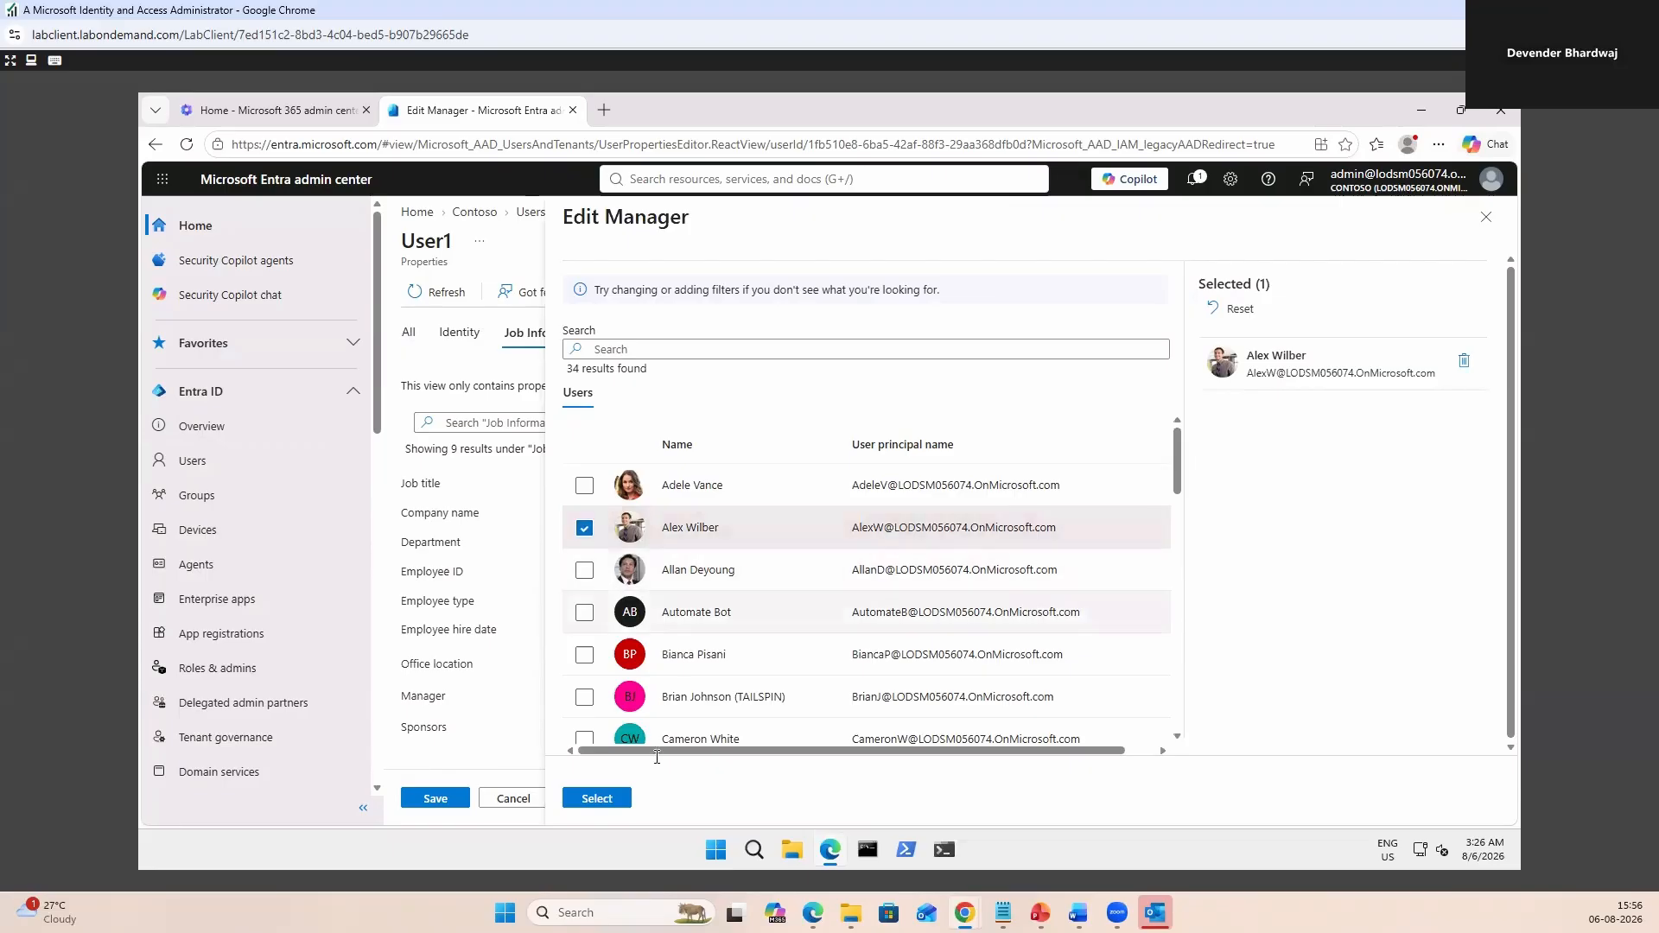
left_click(596, 798)
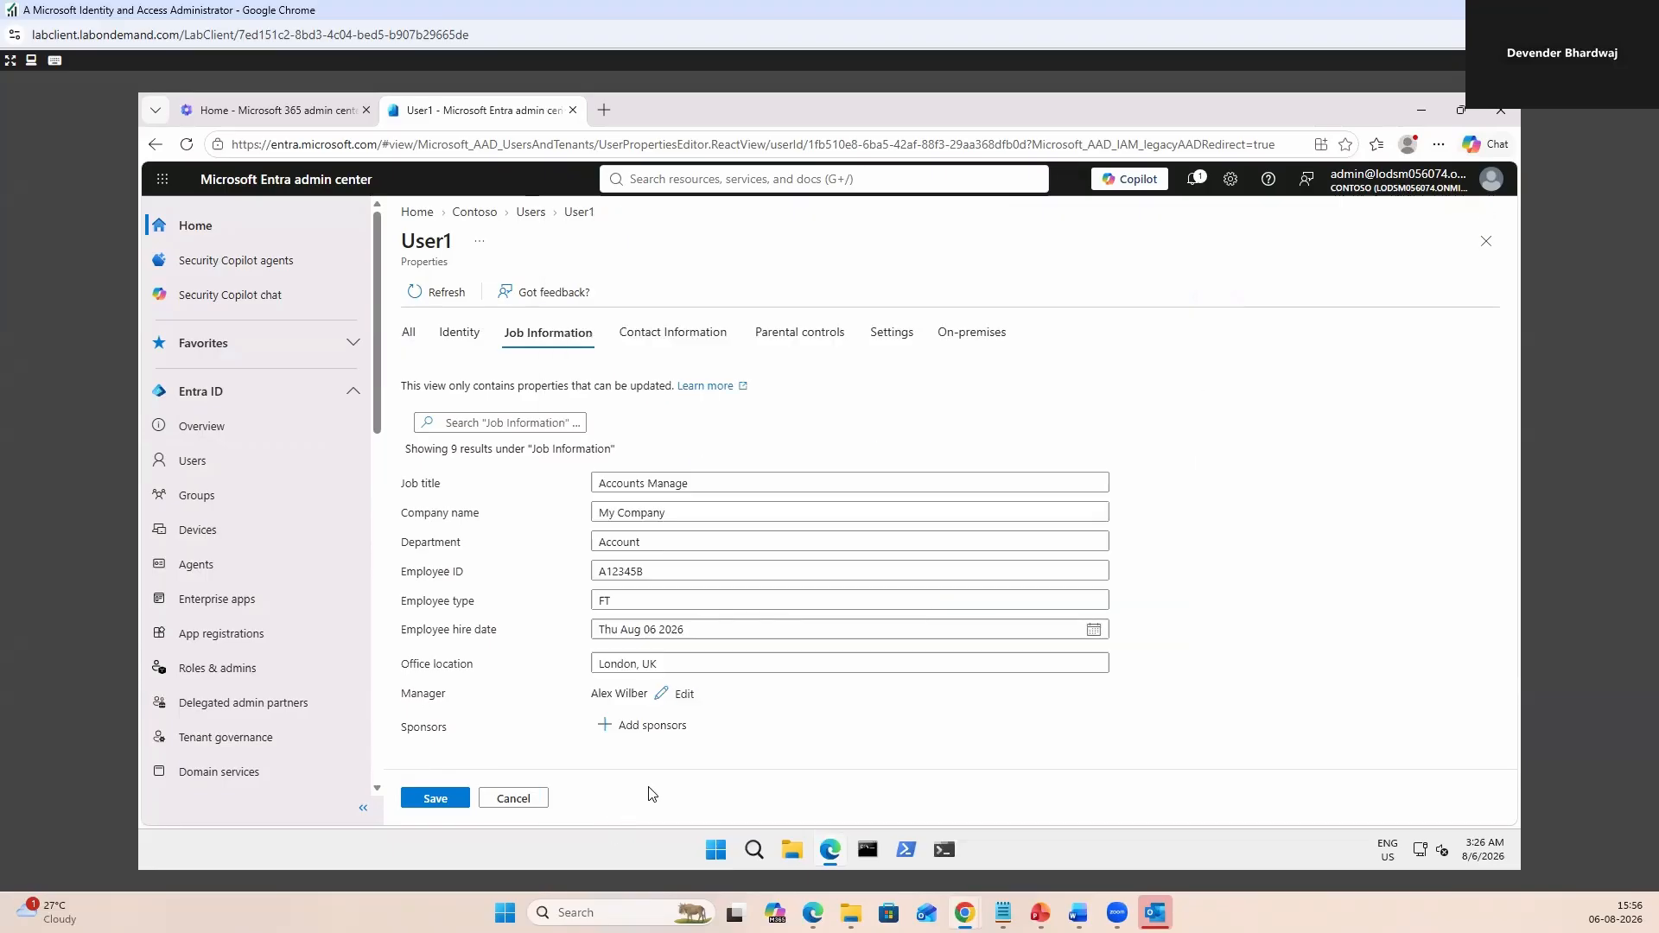
Look through User1's Contact information, Parental controls, Settings and On-premises sections.
left_click(673, 335)
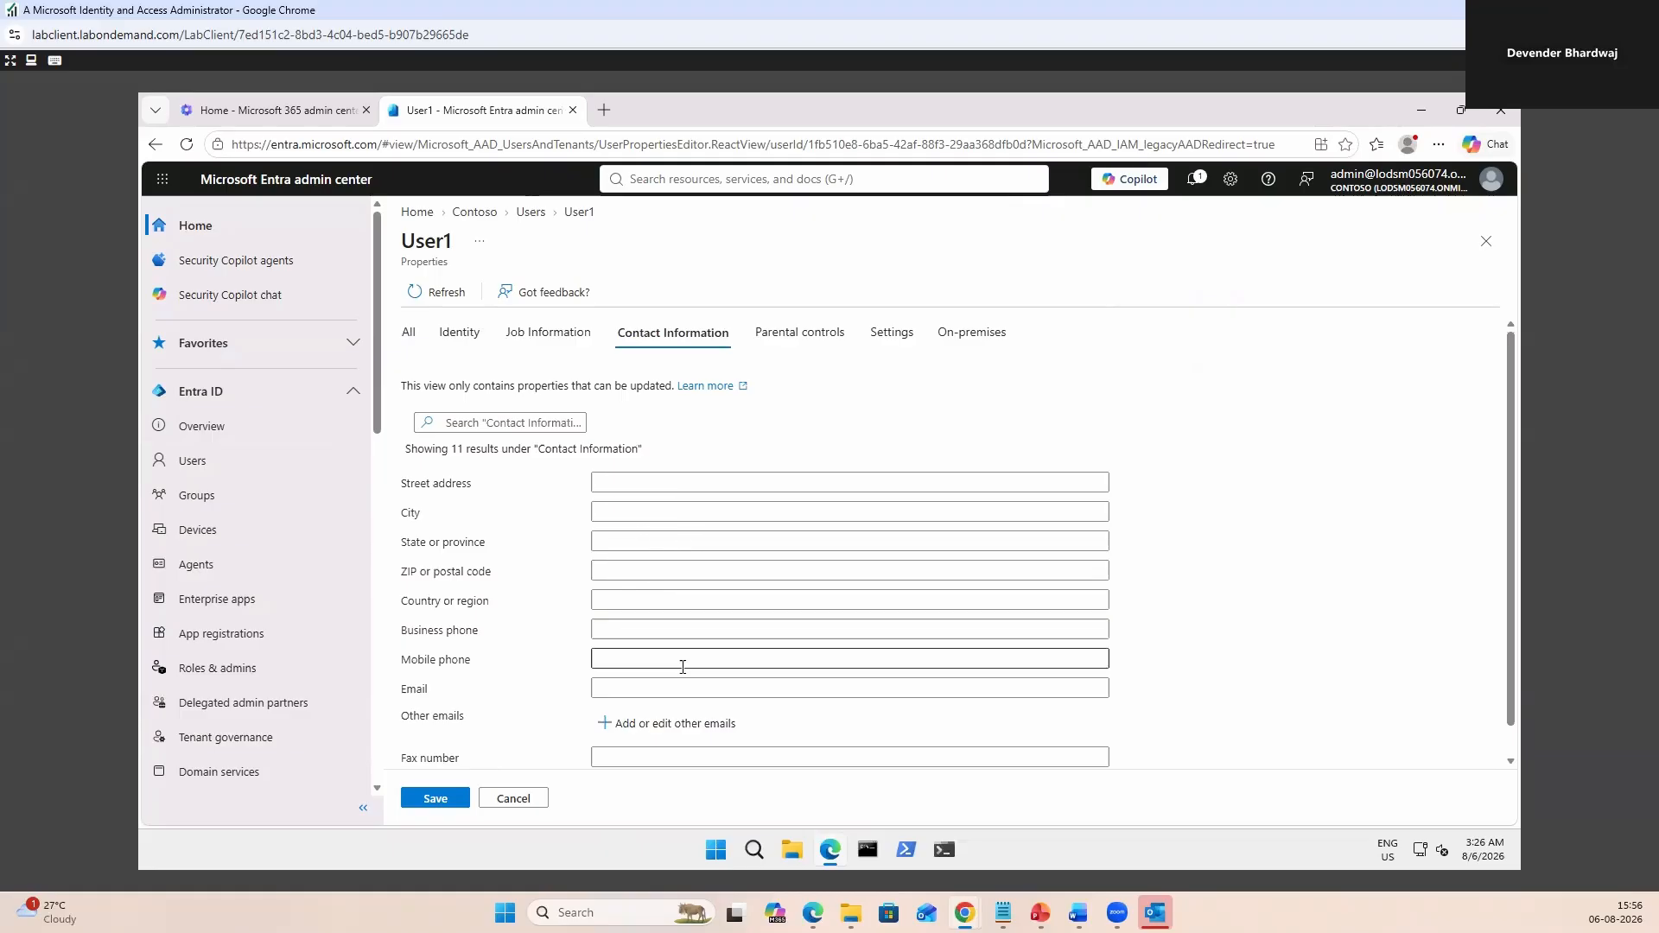
left_click(803, 340)
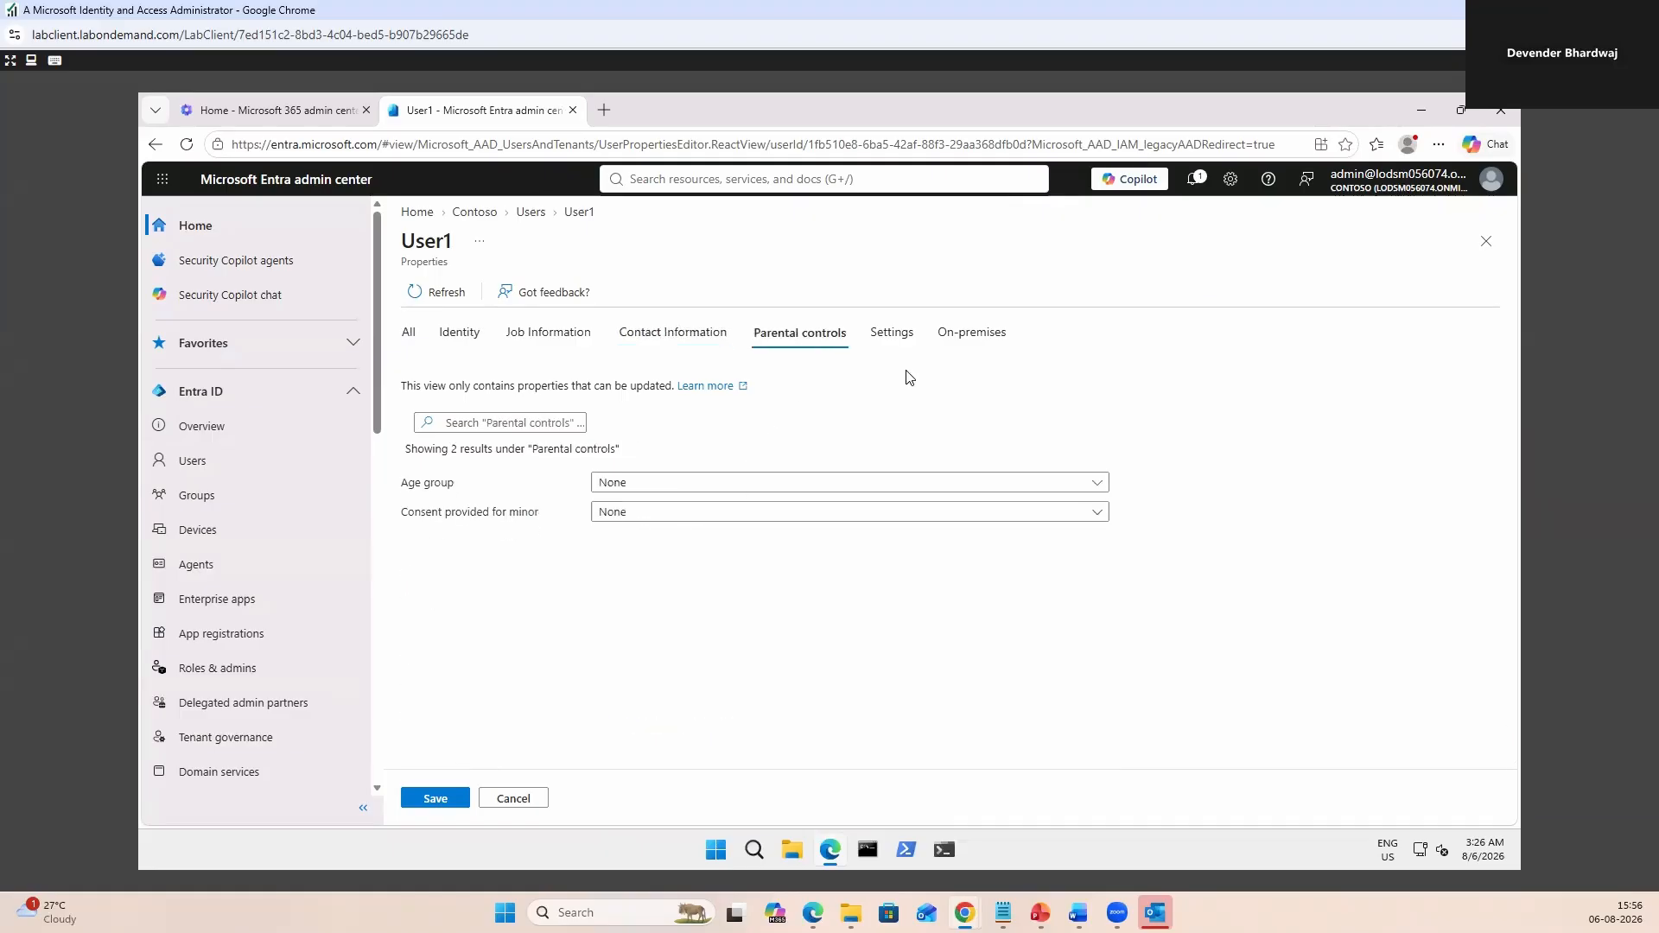
left_click(902, 342)
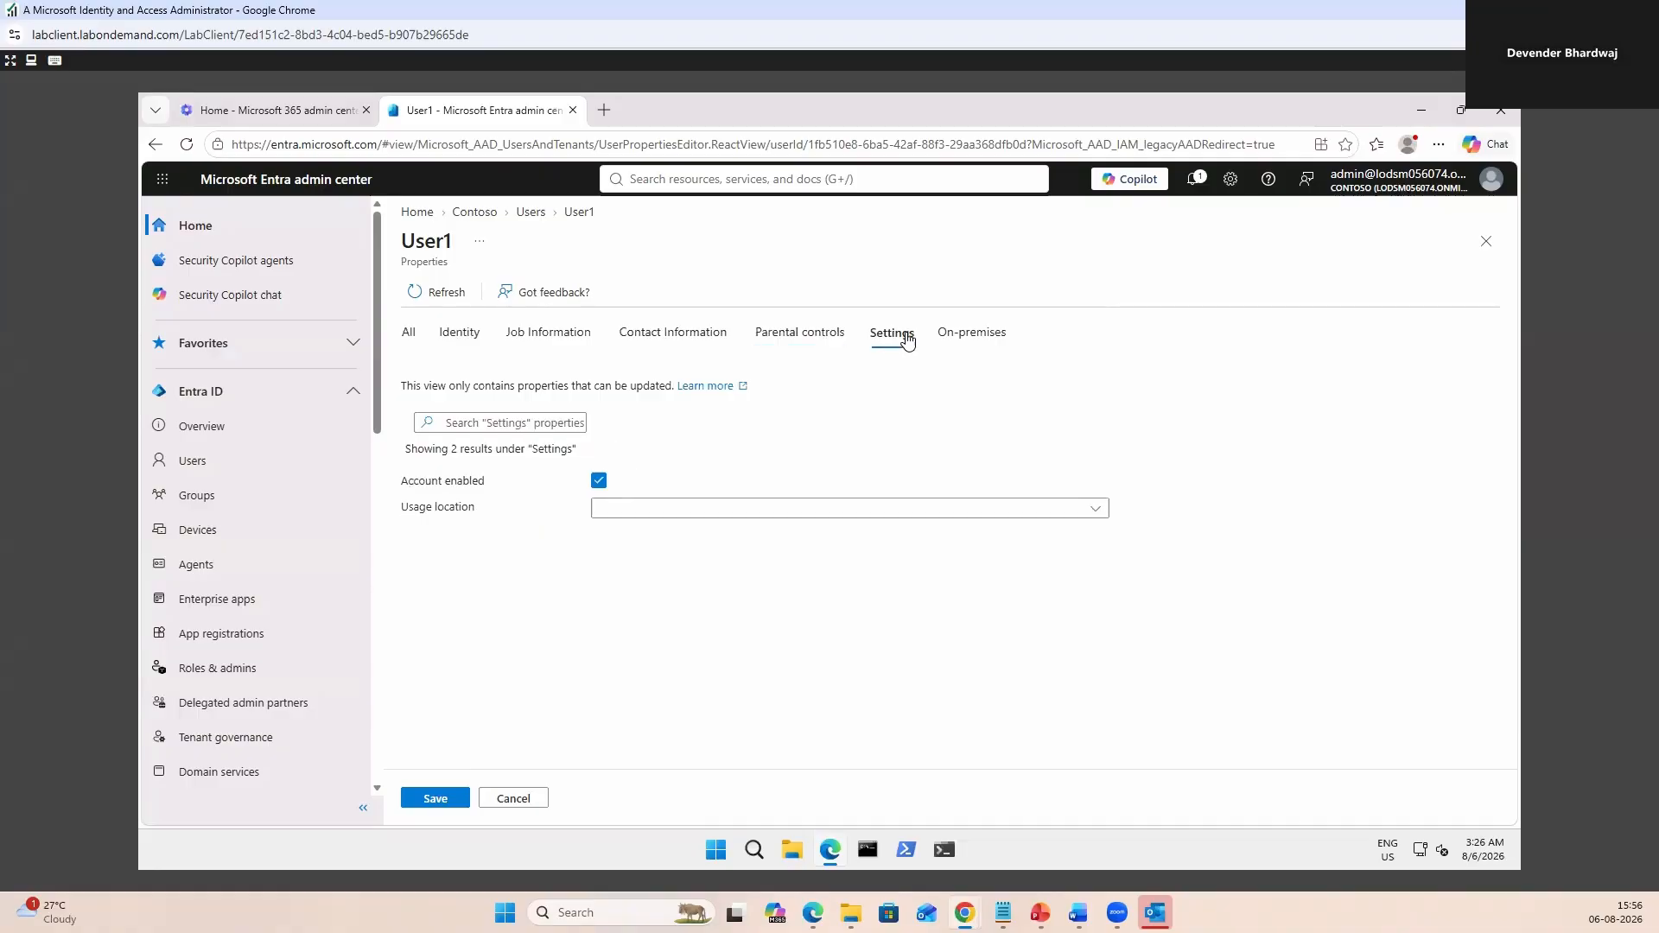
left_click(949, 337)
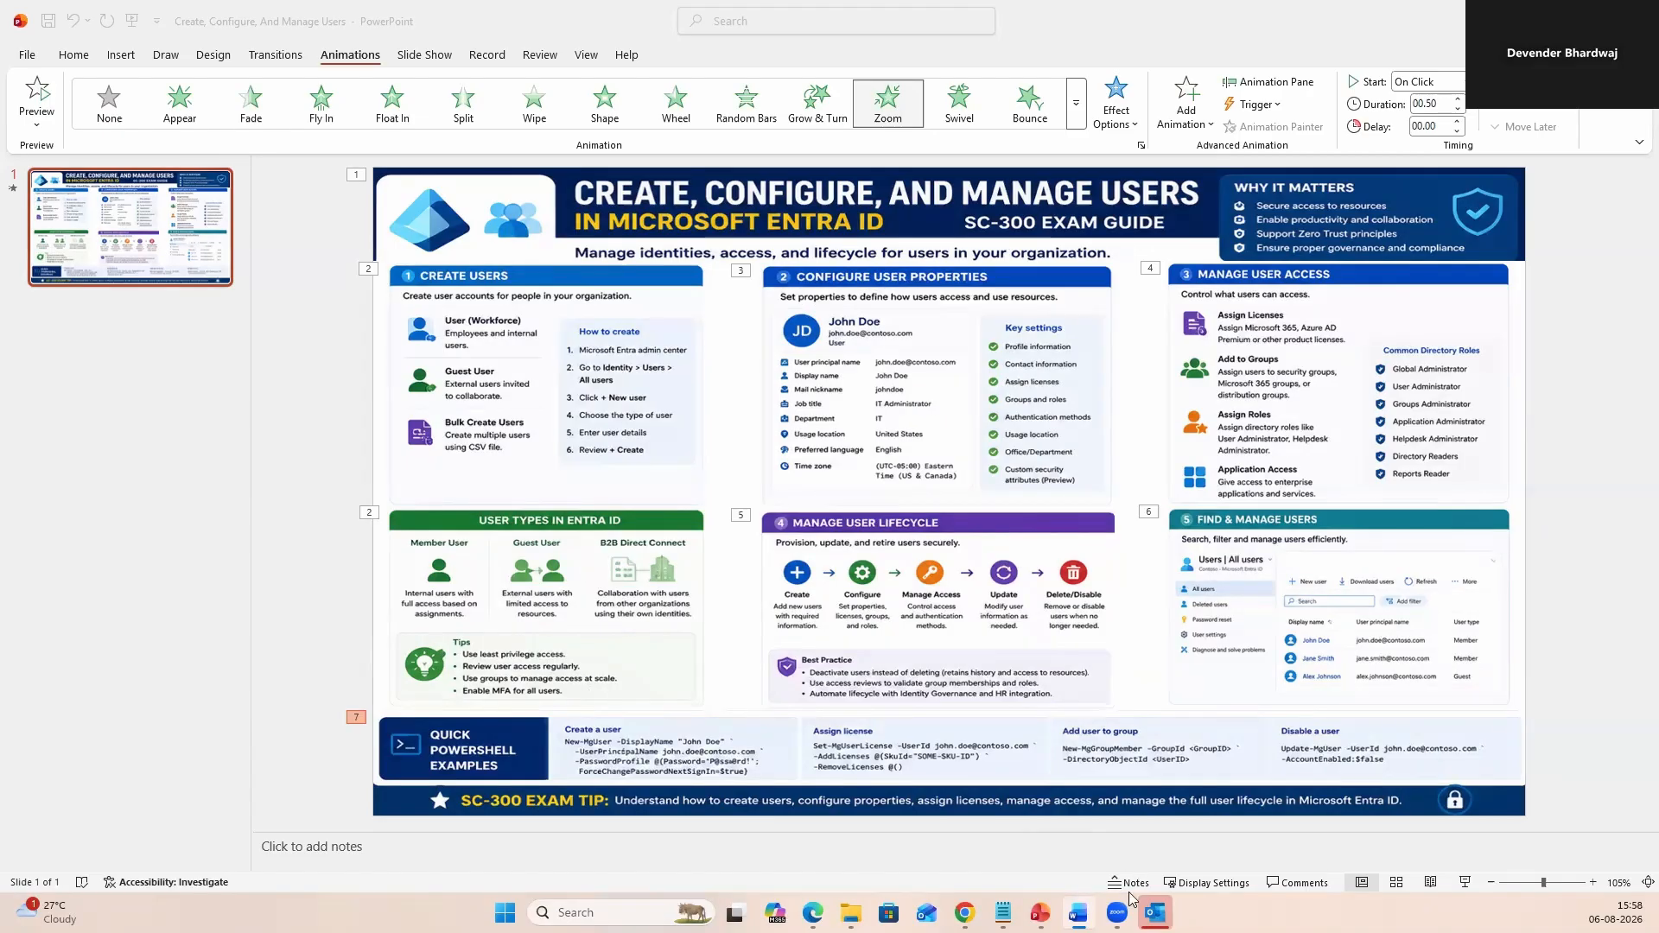
Bring the admin browser window back in front of the PowerPoint slide.
mouse_move(964, 912)
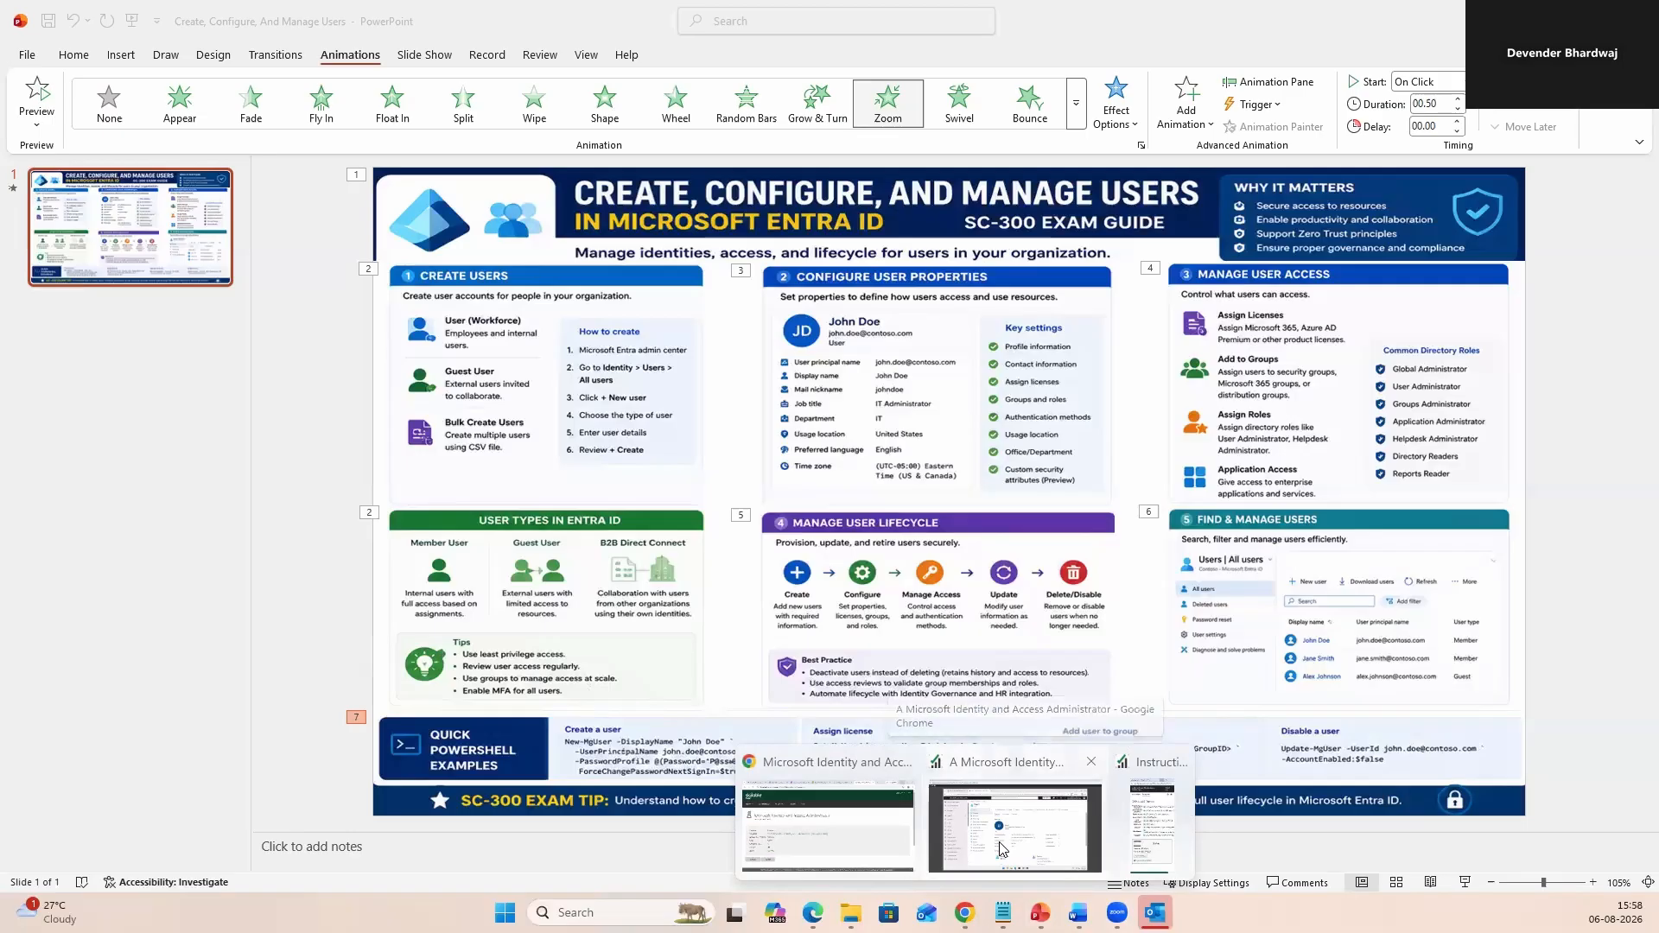
left_click(1026, 850)
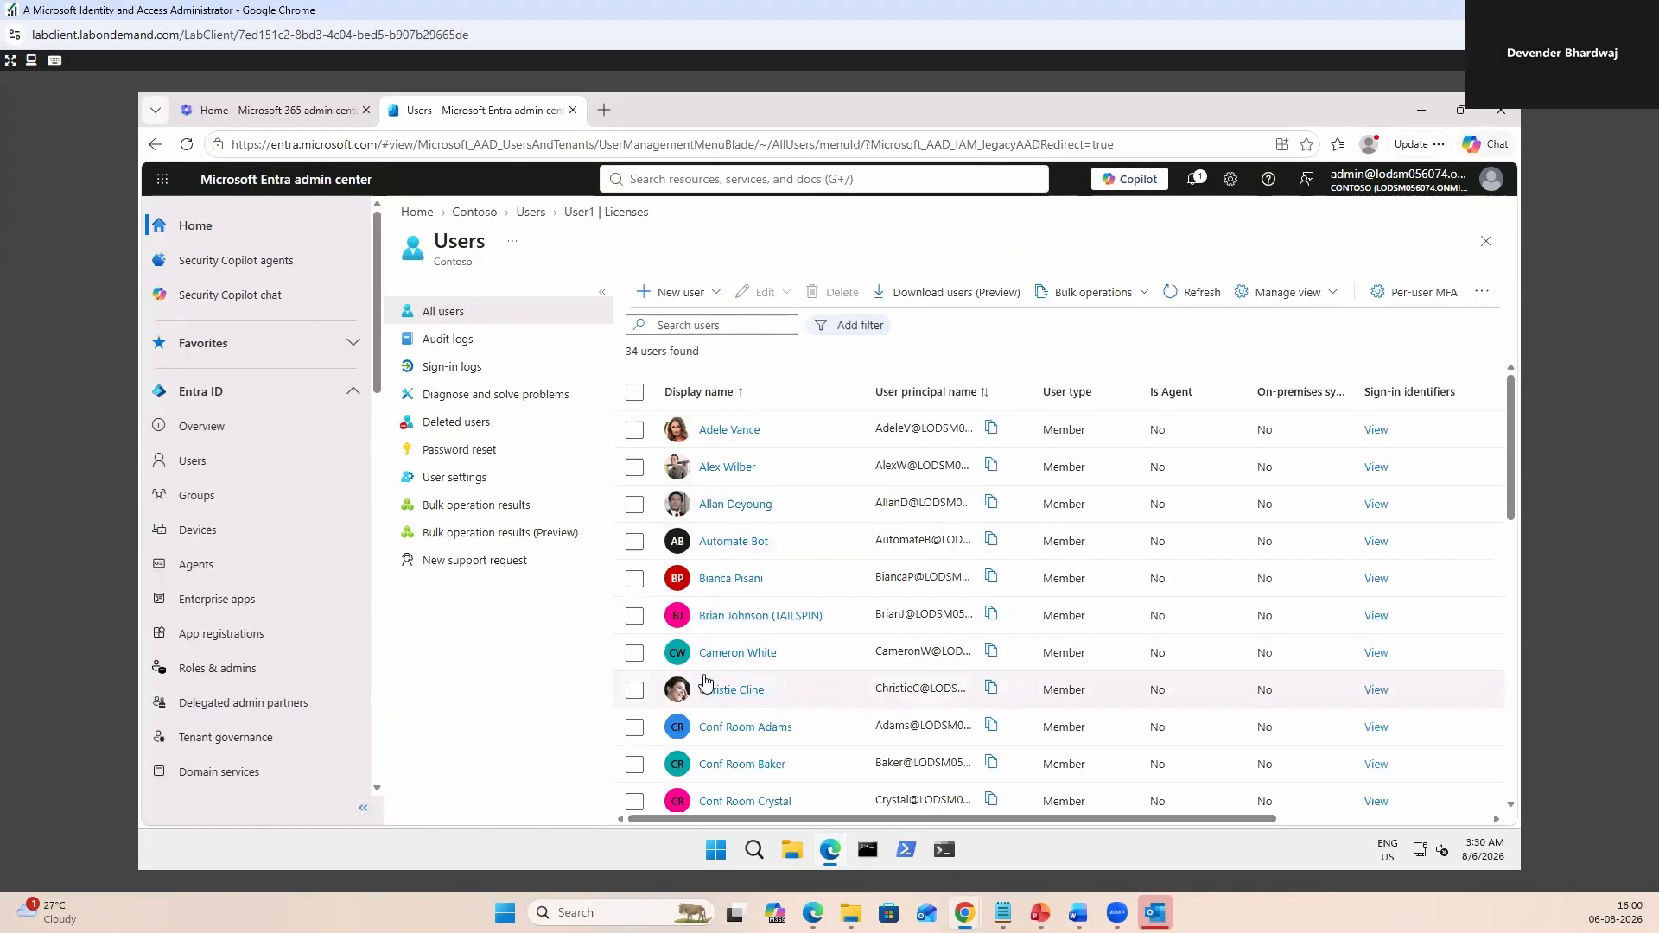
In Microsoft 365 admin center, check available licenses under Billing > Licenses, then open Active users.
left_click(276, 112)
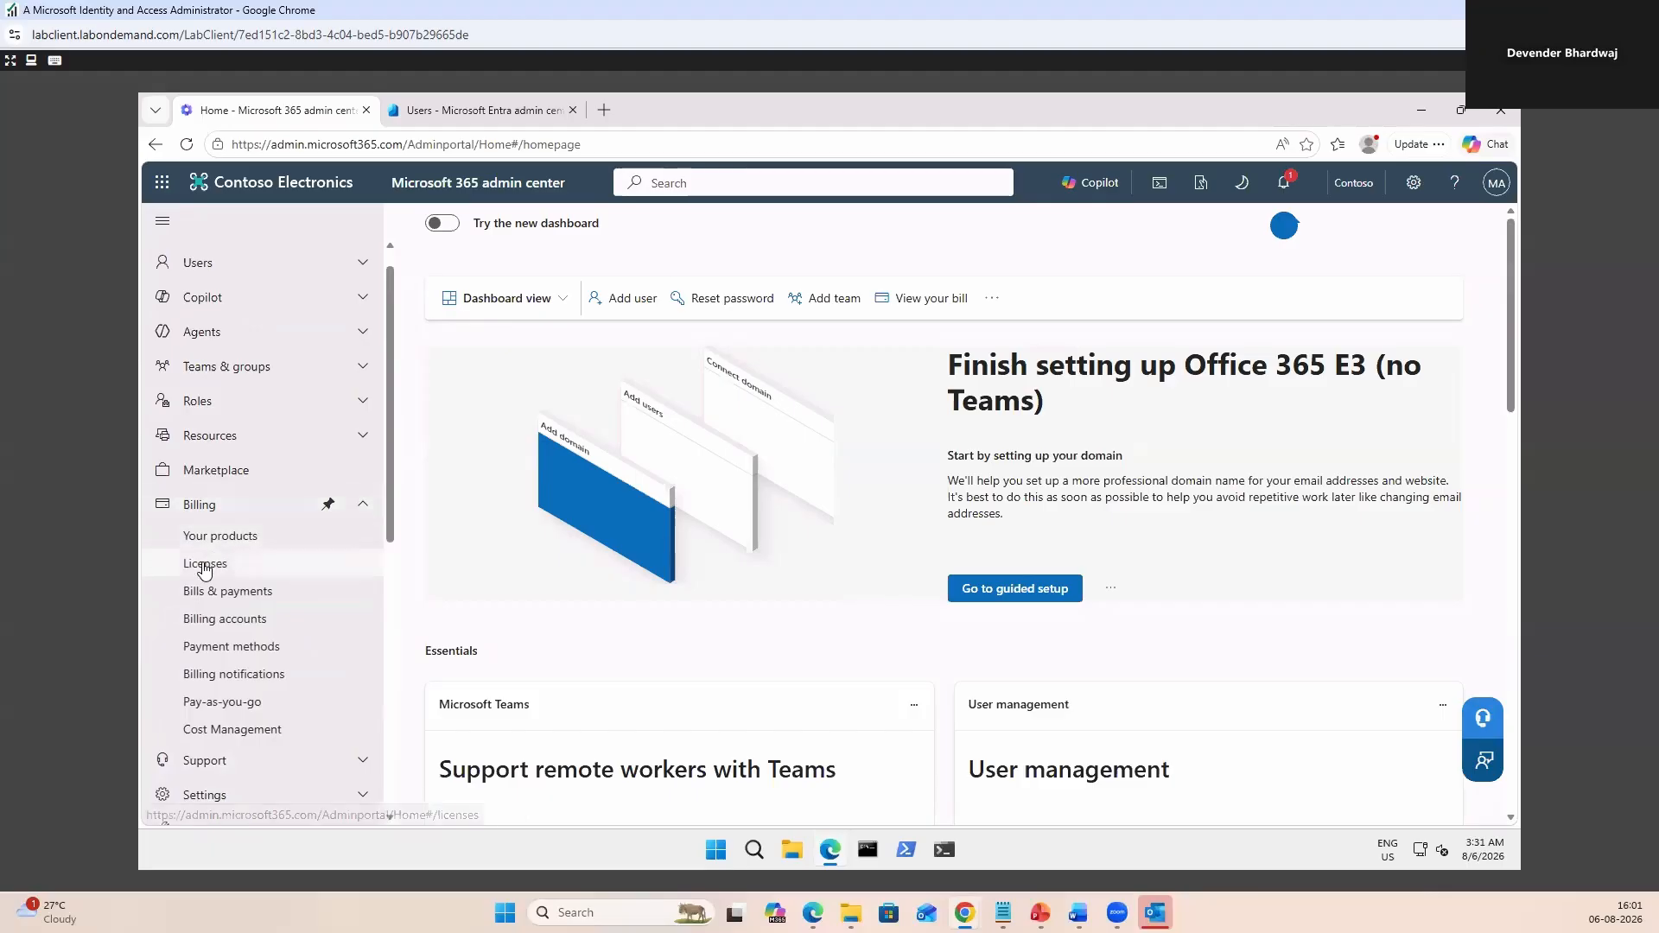
left_click(205, 566)
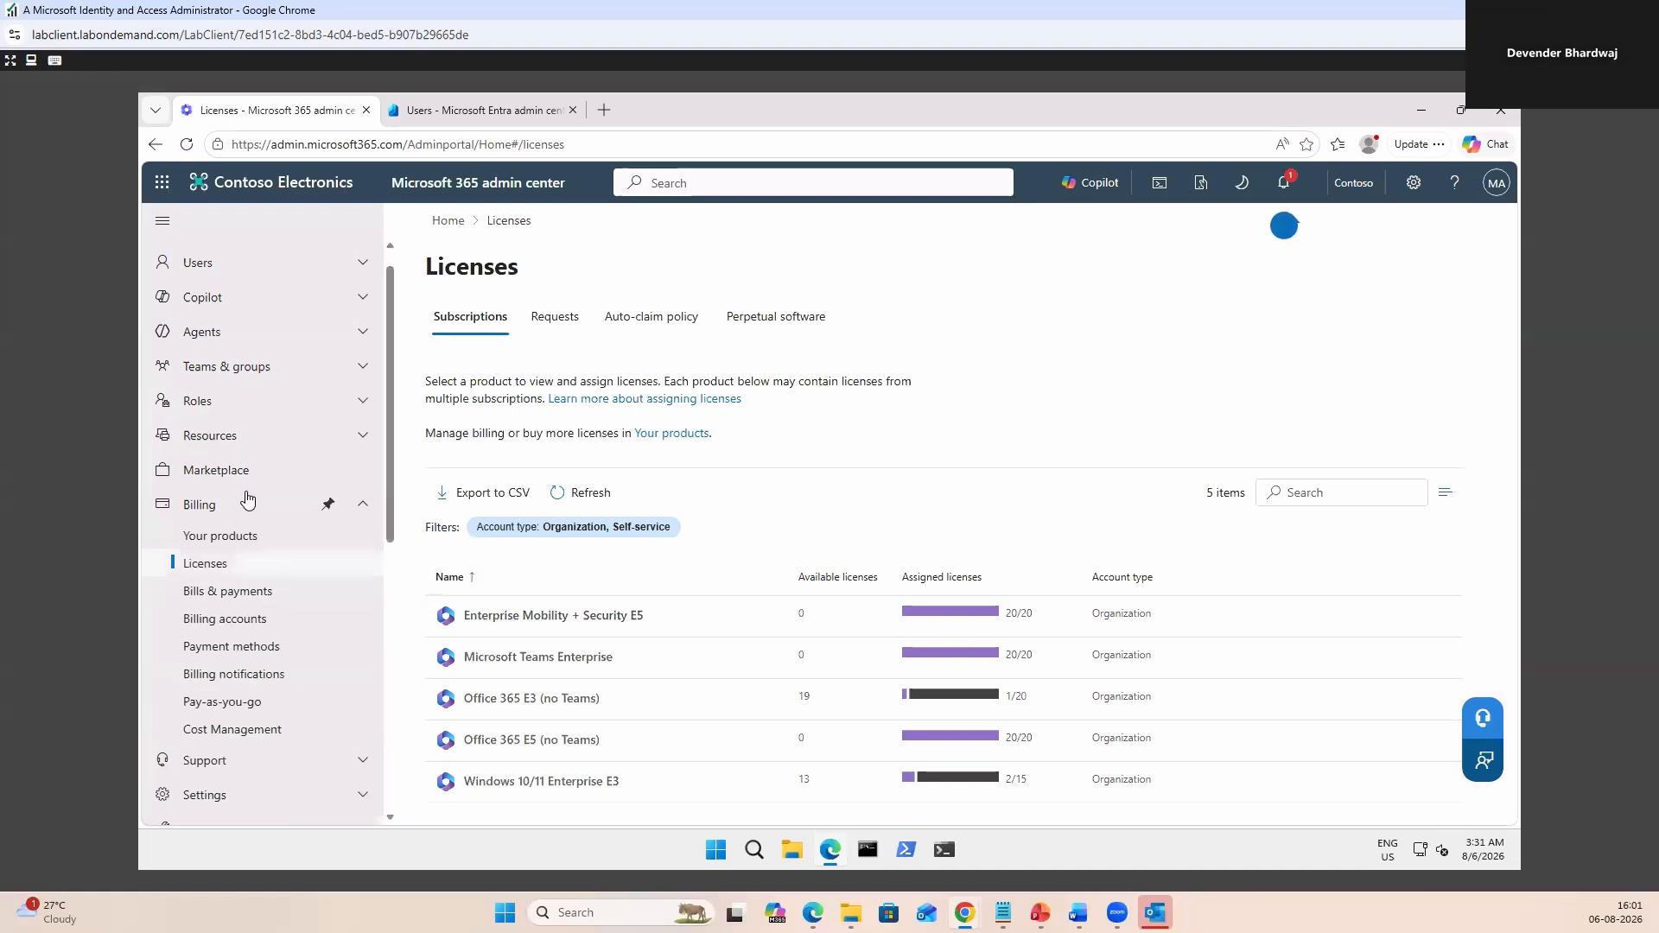
left_click(199, 263)
left_click(227, 294)
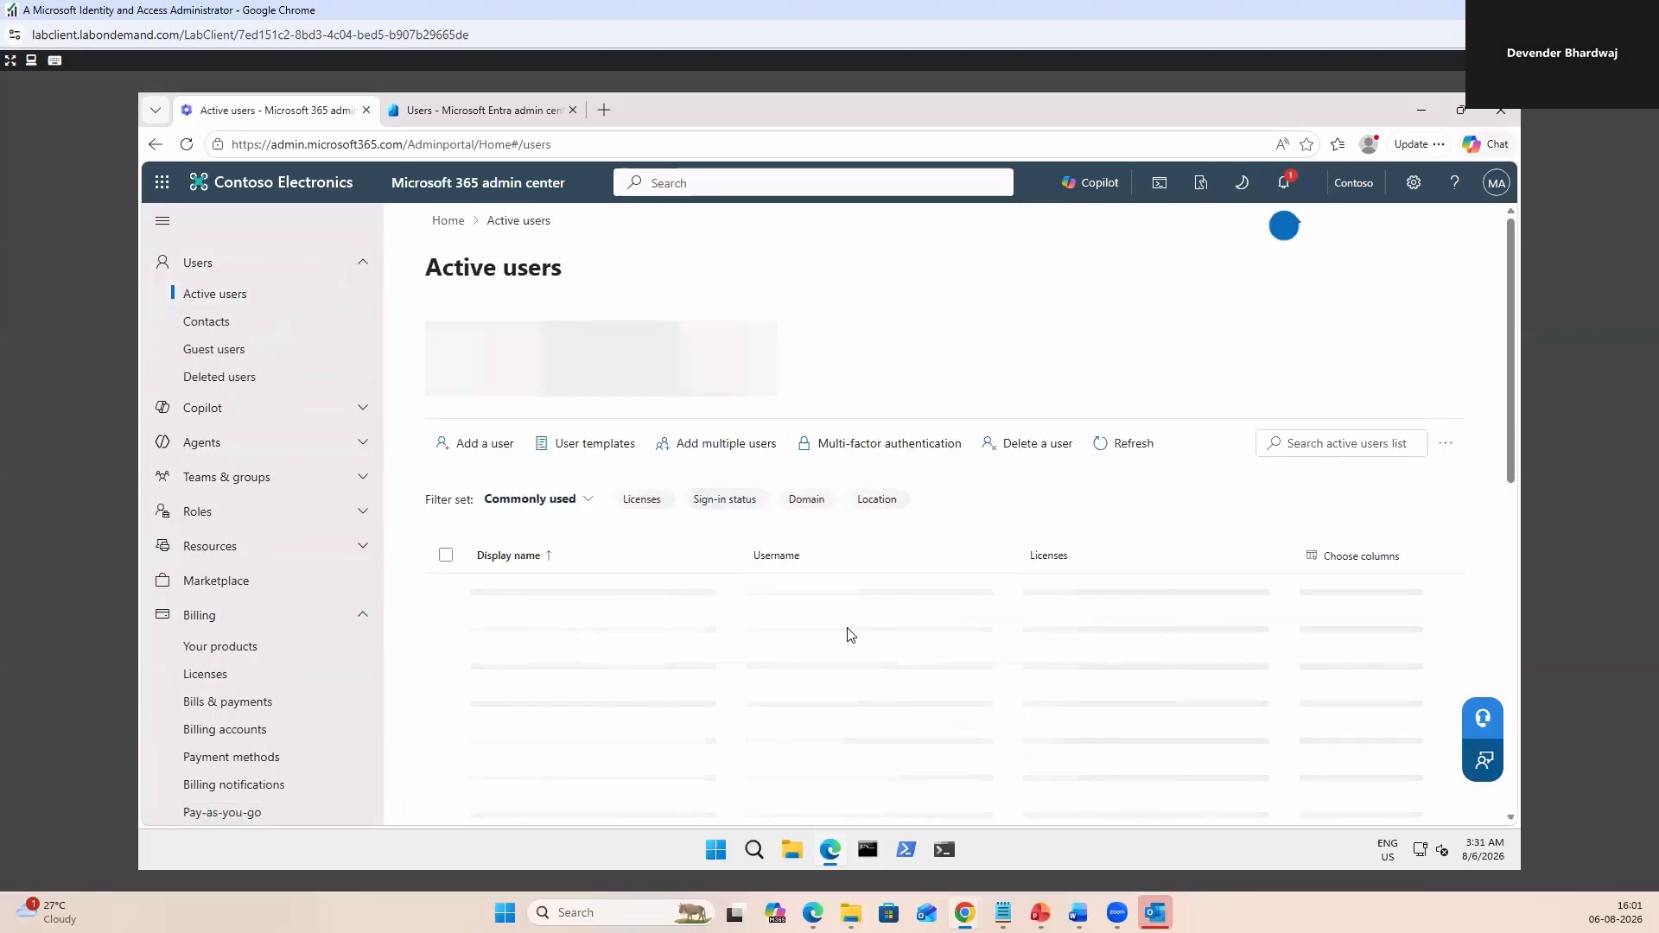
Remove Enterprise Mobility + Security E5 from another user to free a license, then recheck counts.
left_click(851, 596)
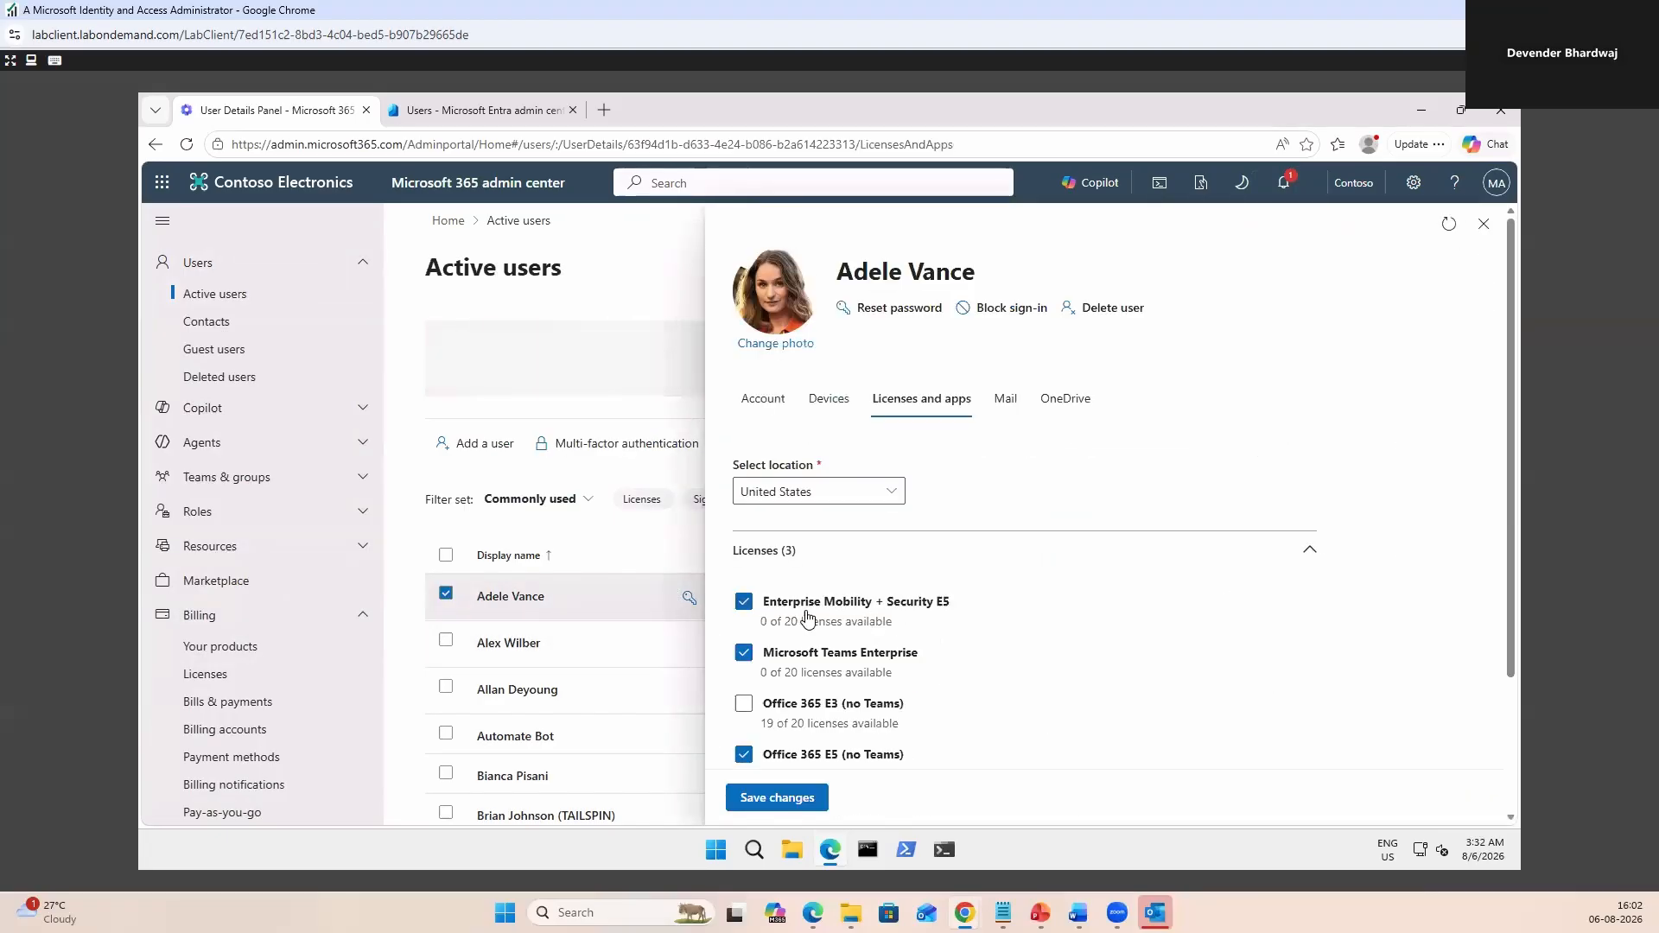
left_click(742, 605)
left_click(776, 796)
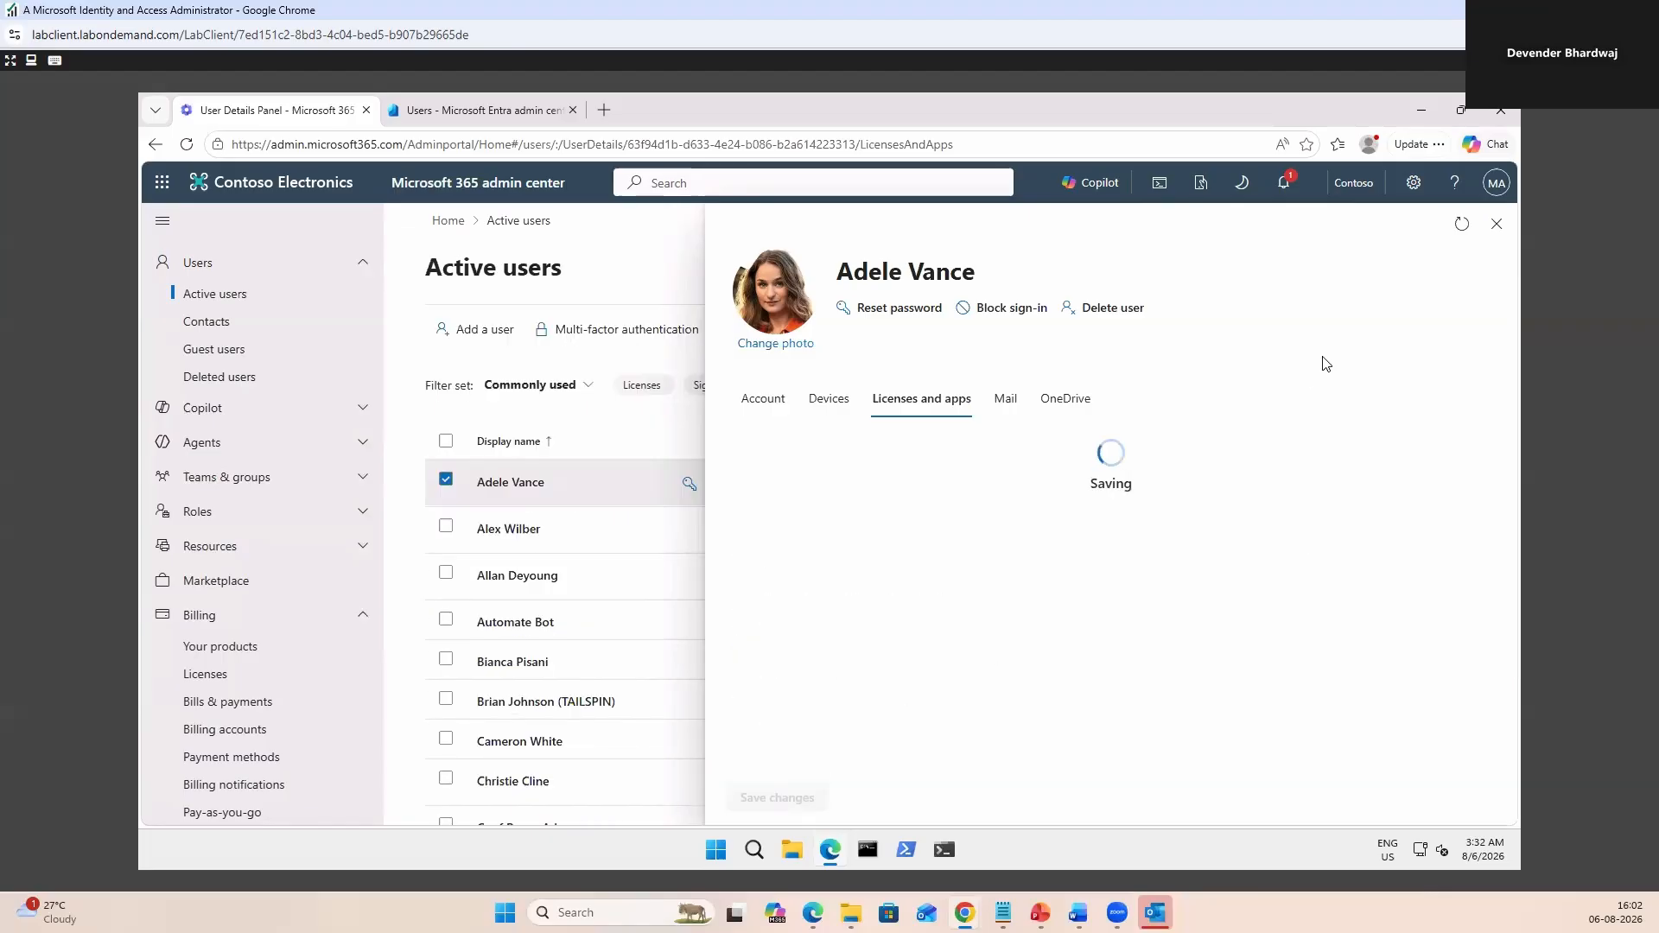
left_click(1495, 224)
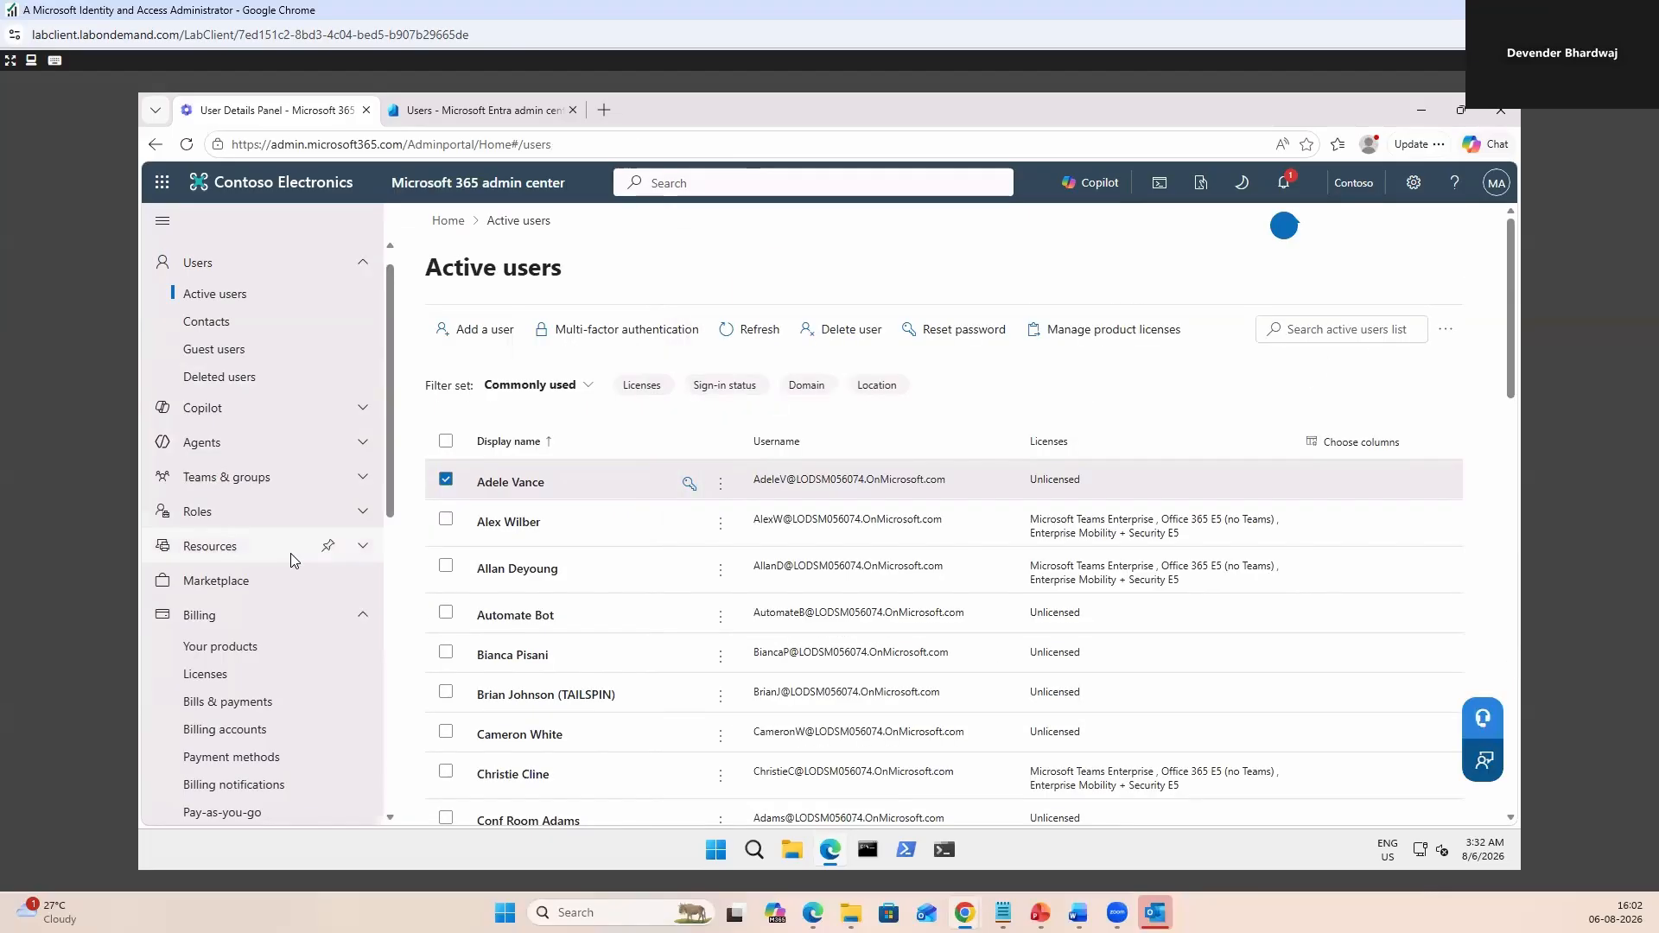
left_click(217, 676)
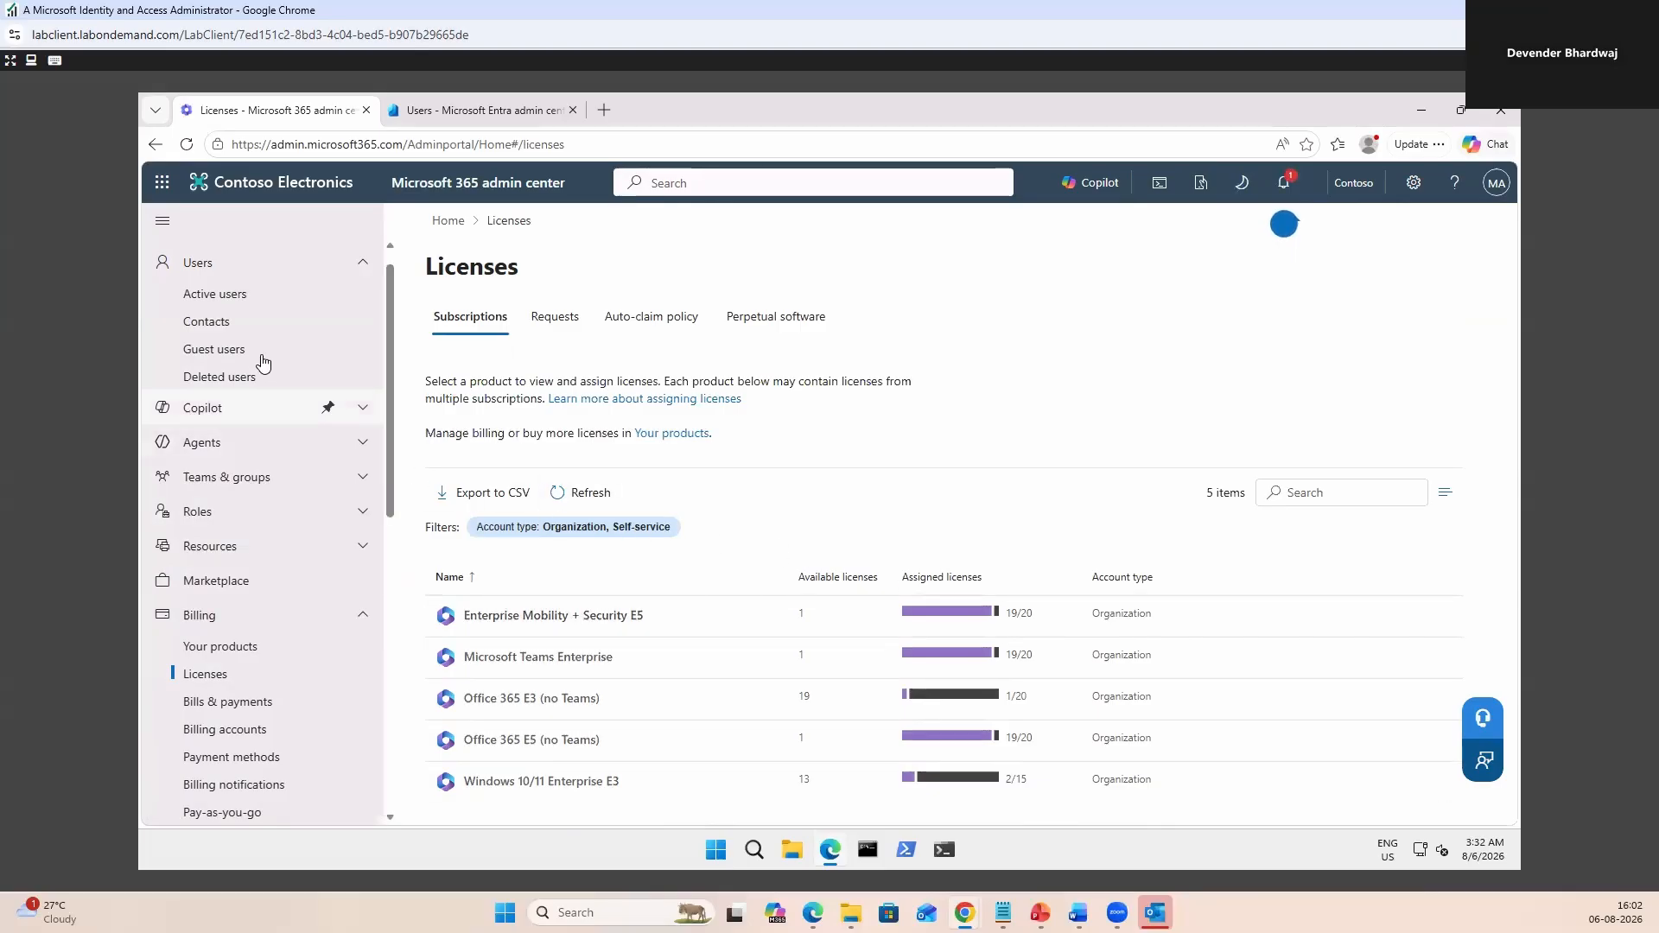
left_click(227, 298)
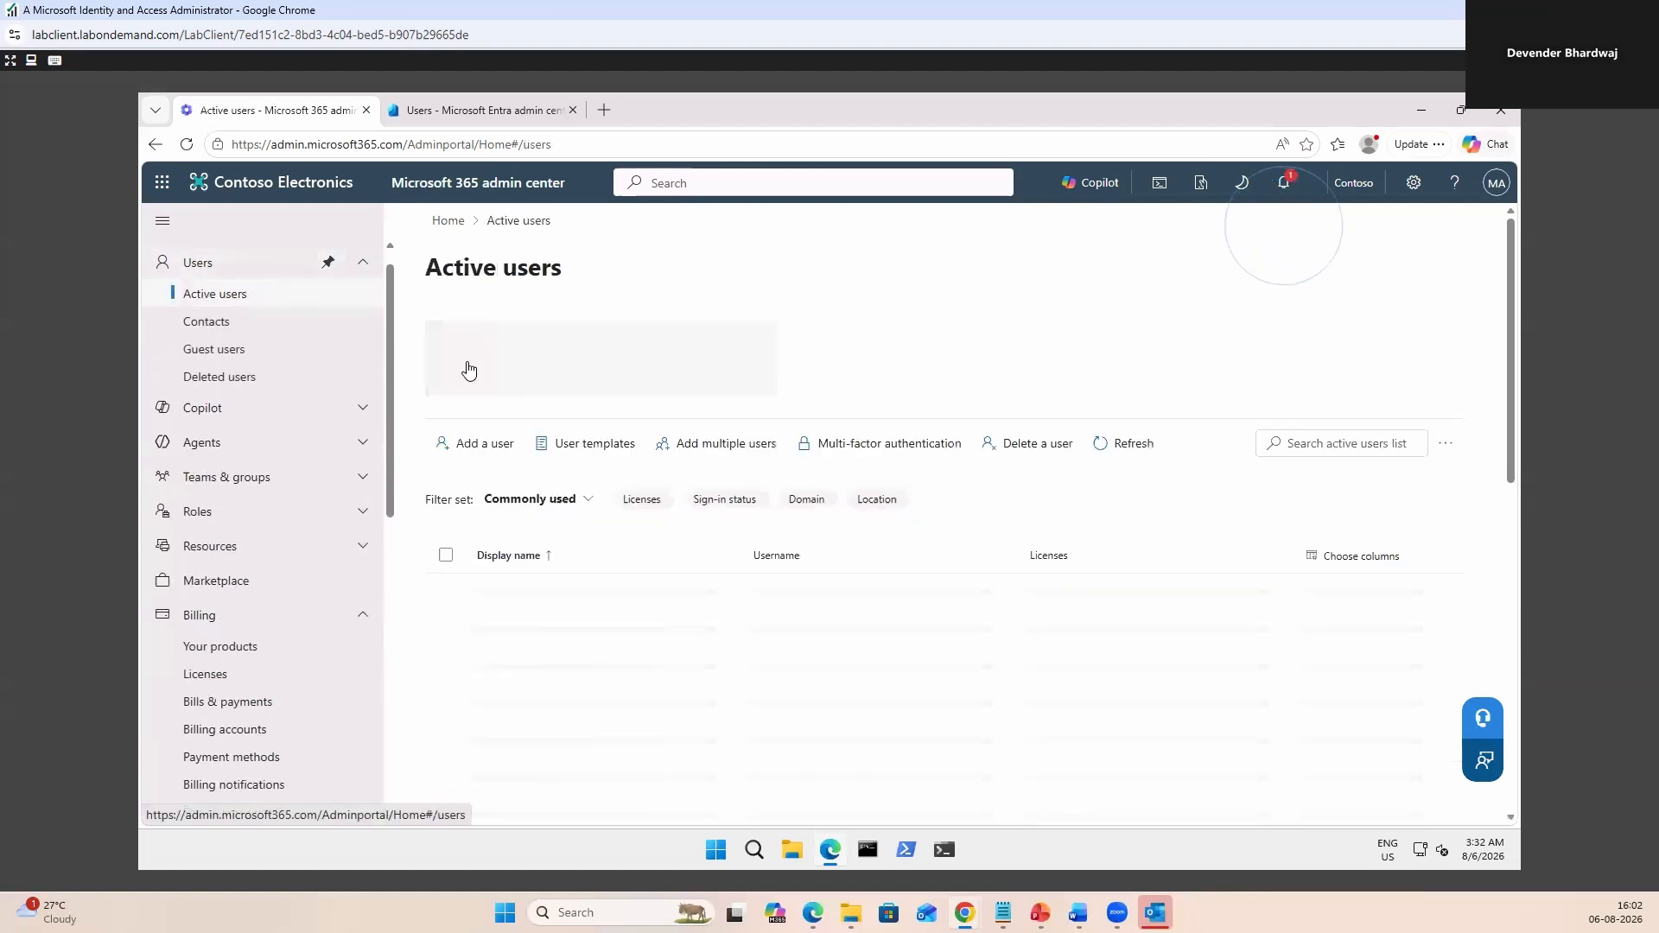
Tick Enterprise Mobility + Security E5, Microsoft Teams Enterprise and Office 365 E5 (no Teams) for User1.
scroll(587, 599, "down", 10)
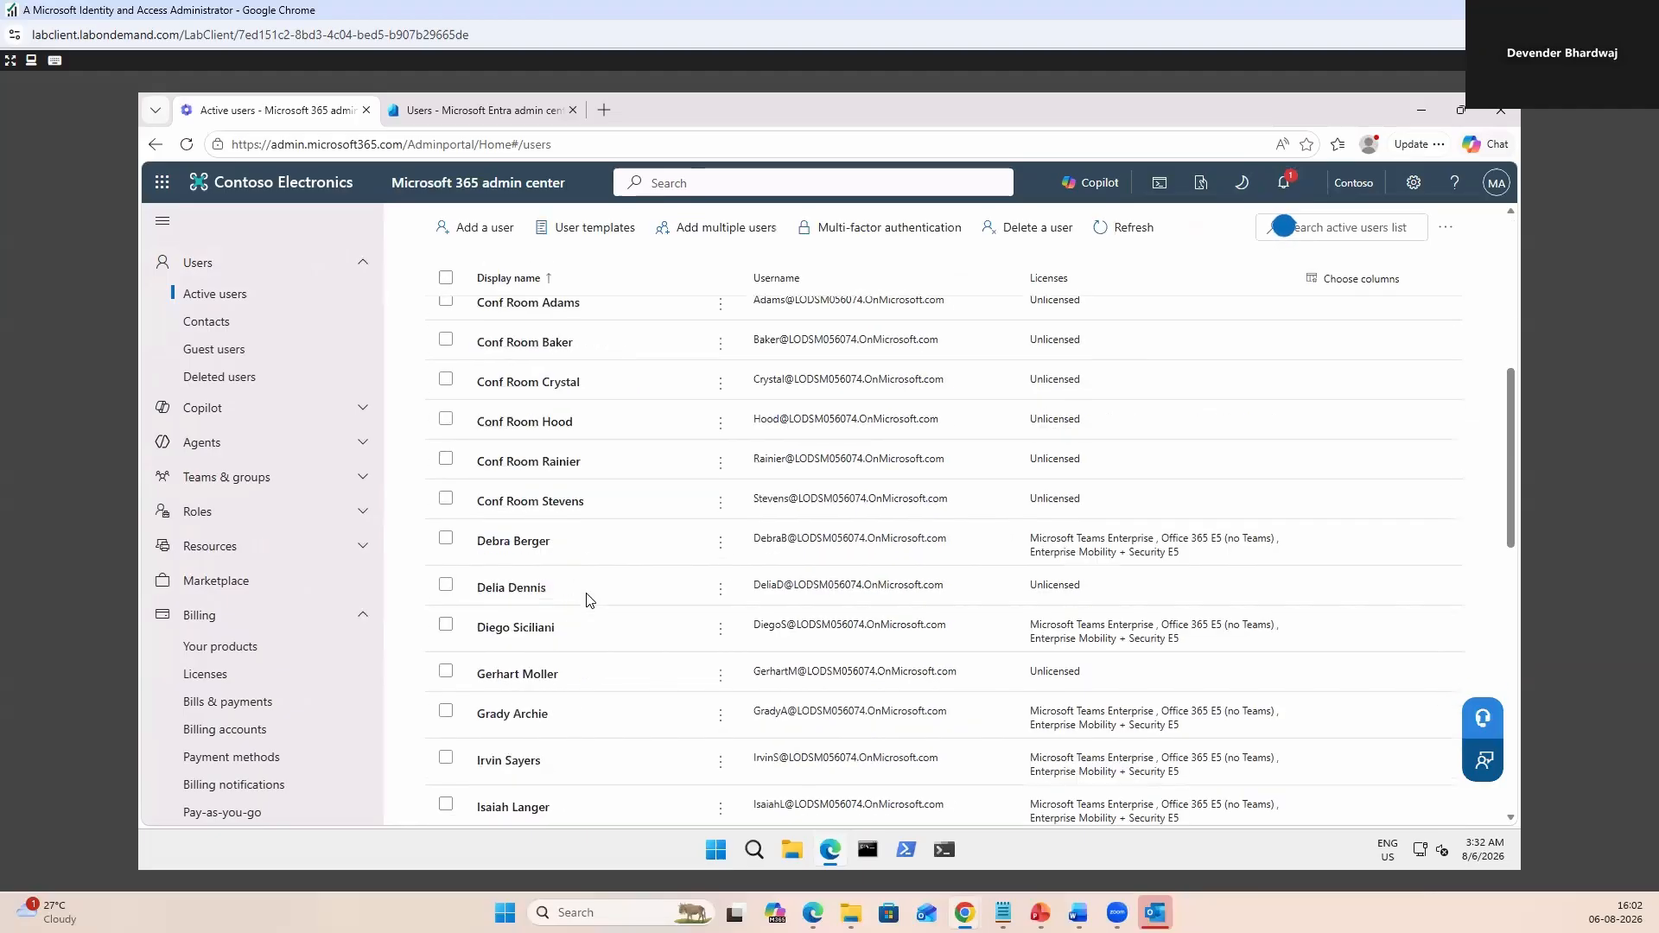
scroll(588, 600, "down", 5)
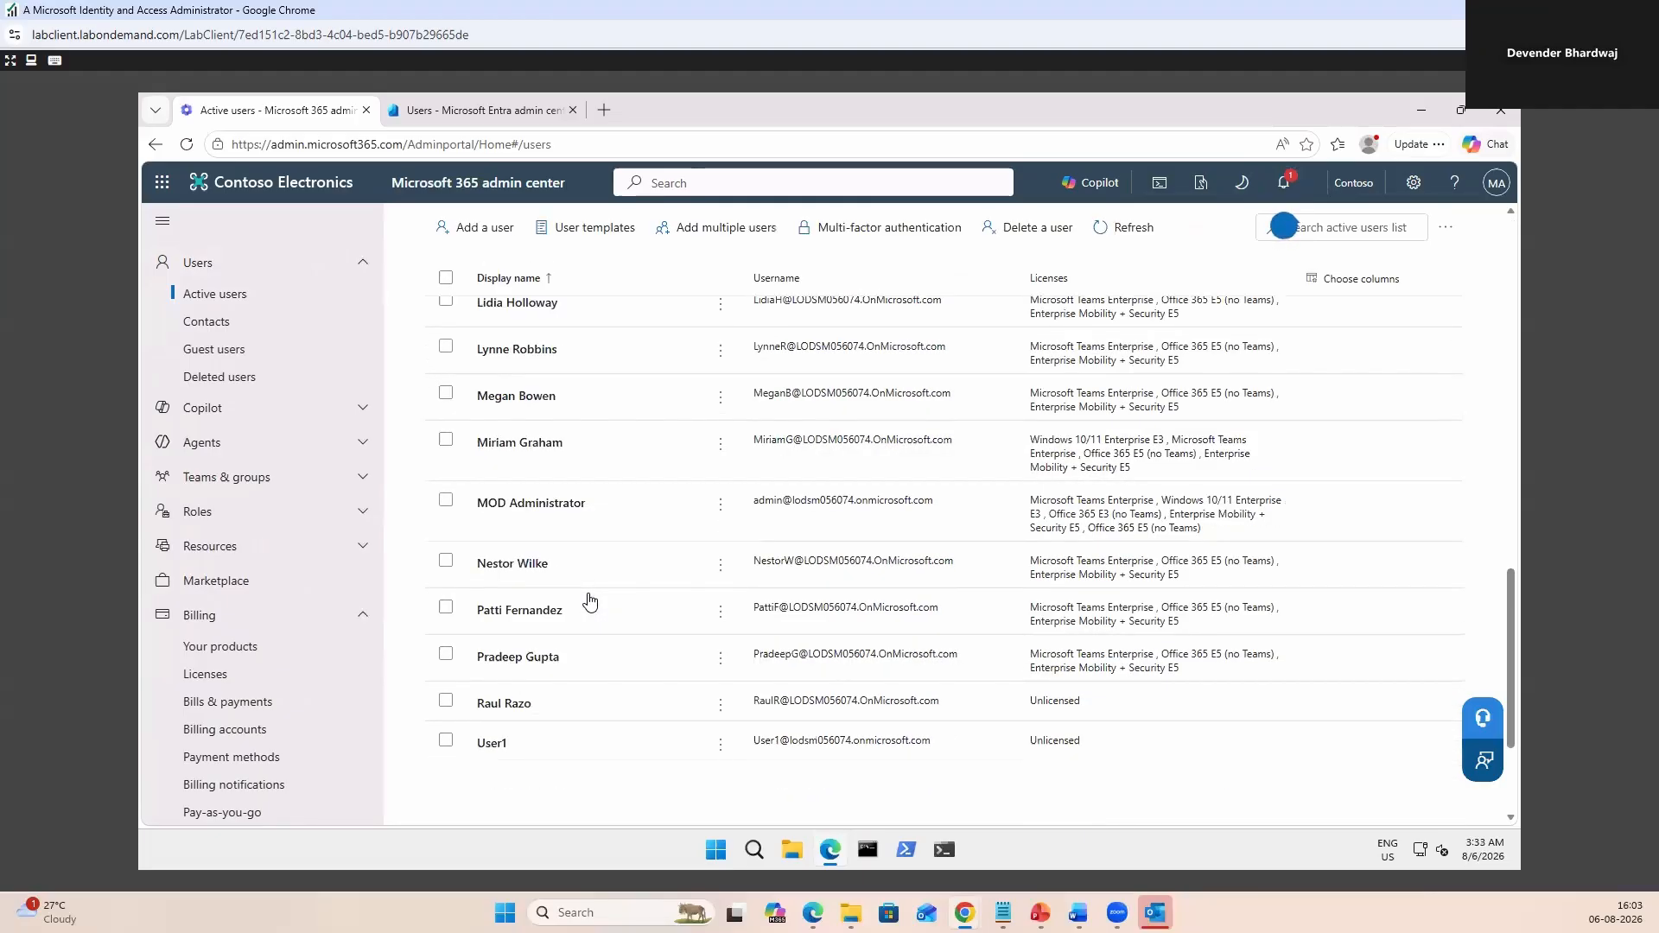
left_click(494, 742)
left_click(745, 593)
left_click(744, 636)
left_click(745, 735)
scroll(1107, 709, "down", 2)
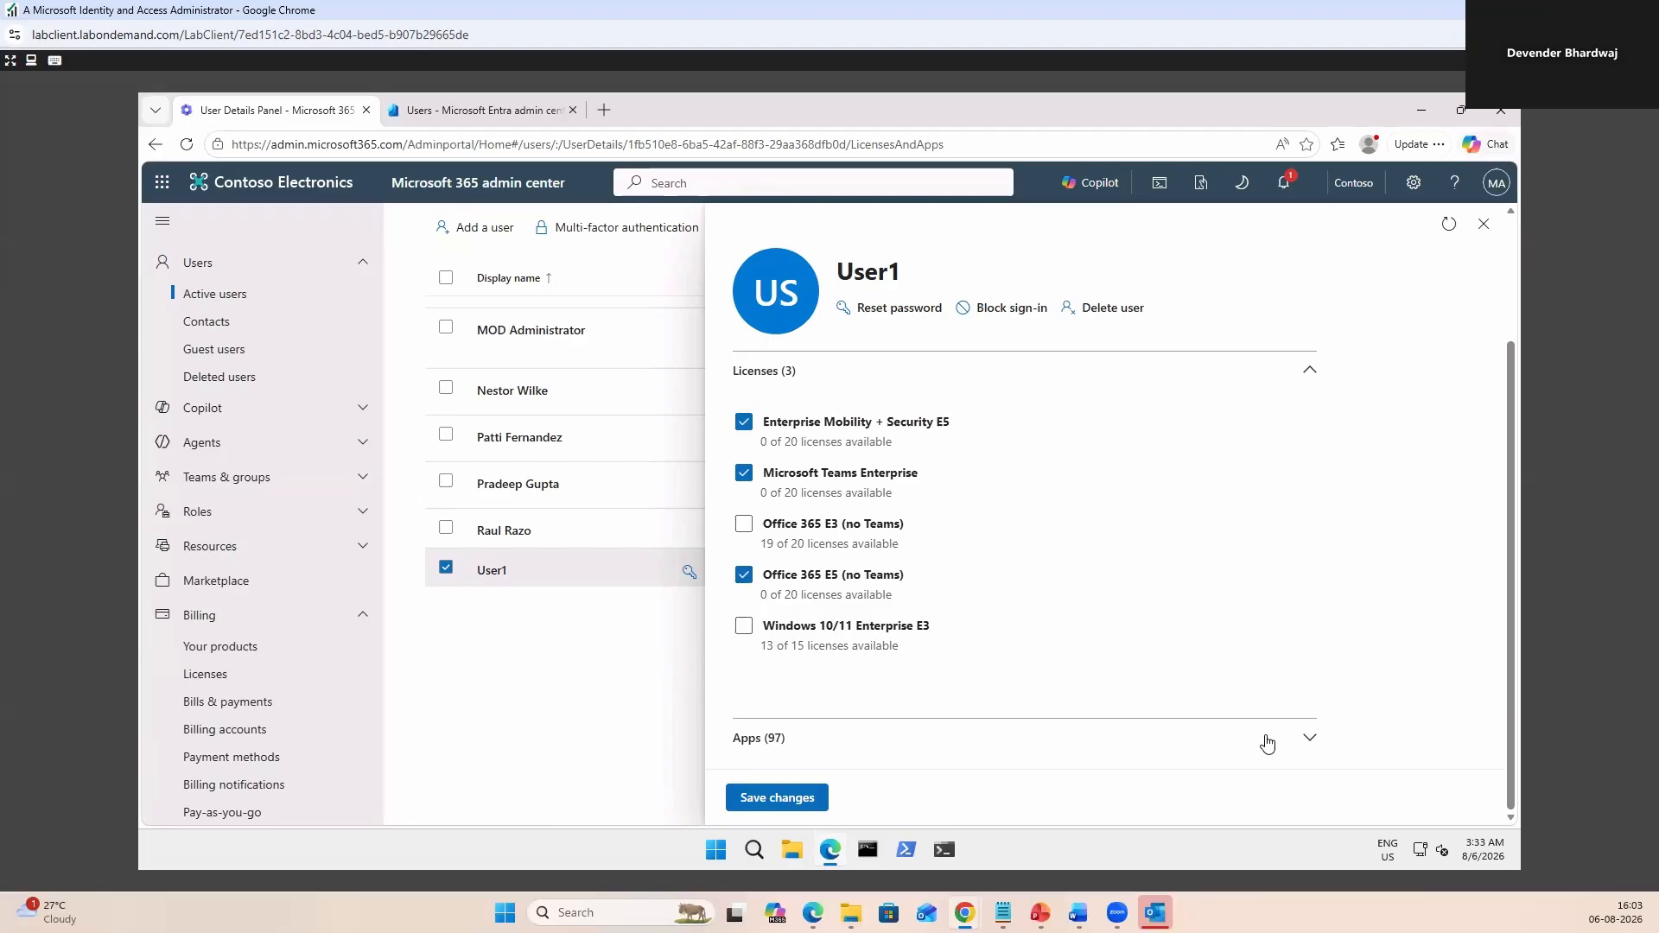
Review the apps included in those licenses and save User1's three new licenses.
left_click(1309, 739)
scroll(1300, 635, "down", 8)
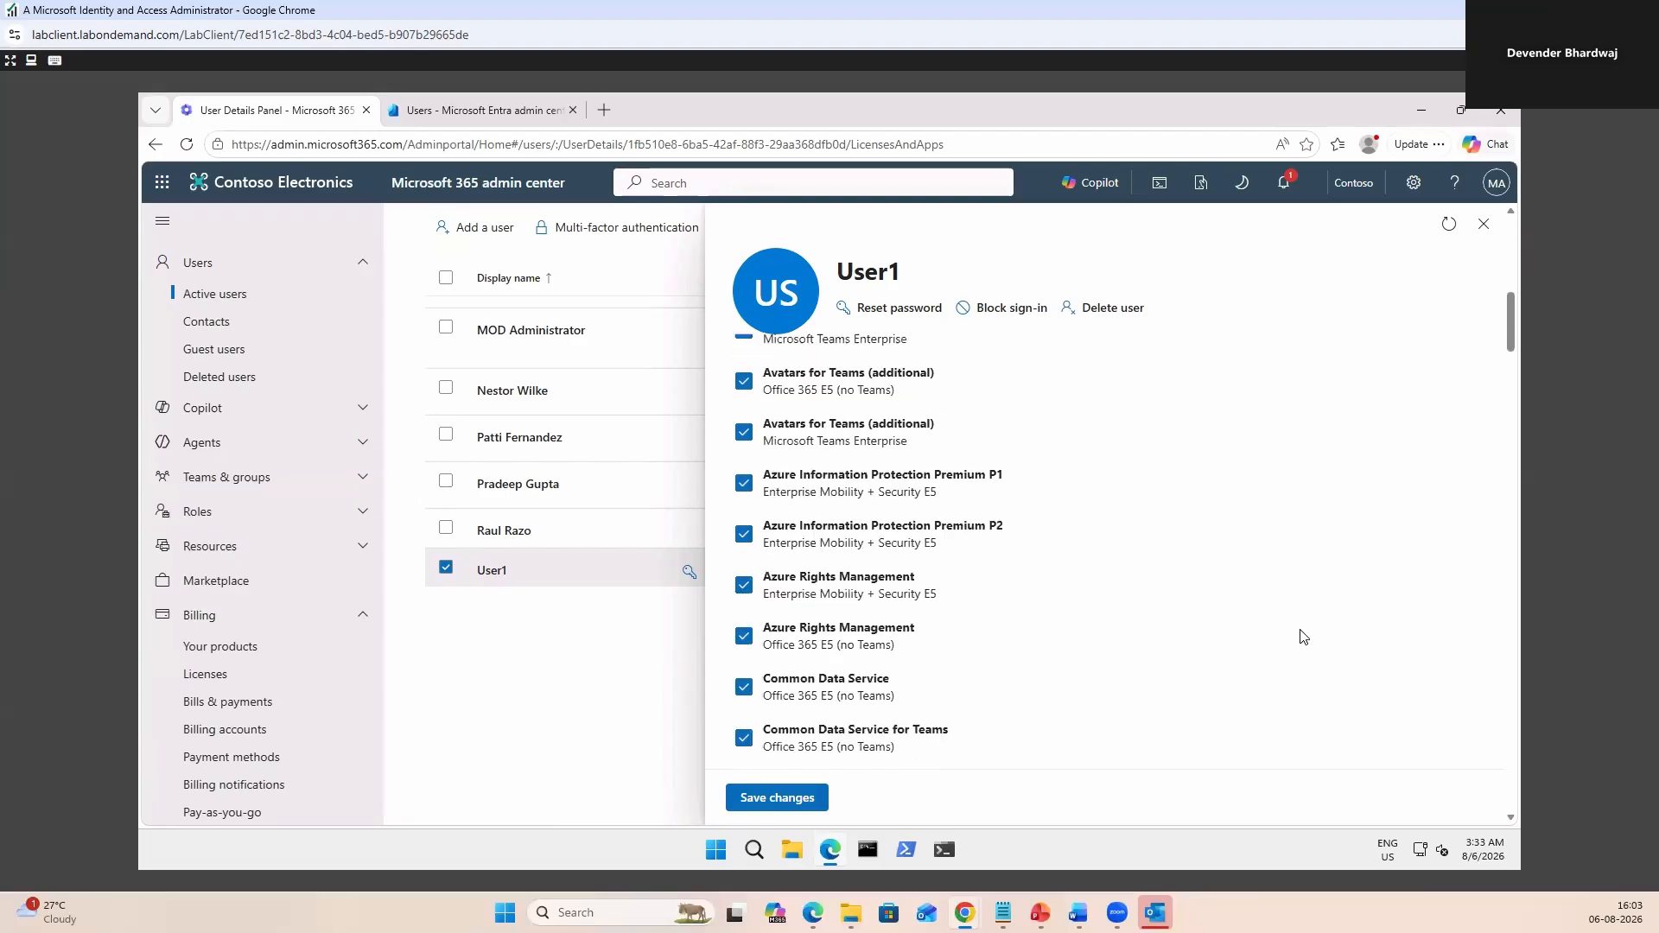
scroll(1291, 615, "down", 5)
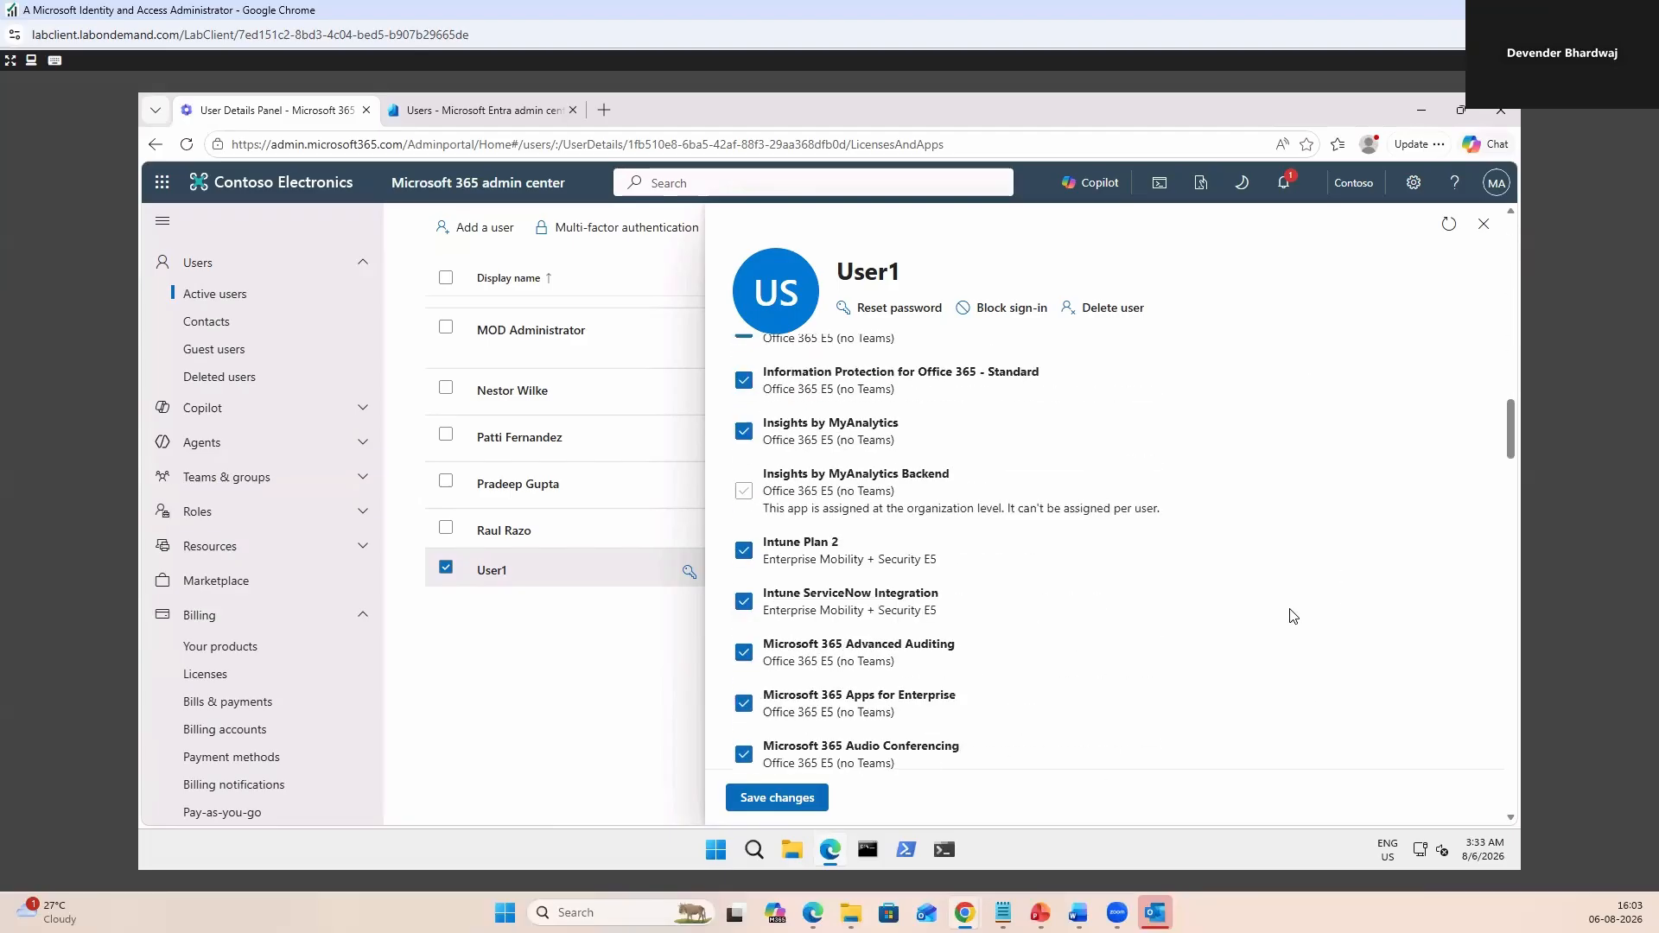
scroll(1295, 615, "down", 6)
scroll(1294, 615, "up", 15)
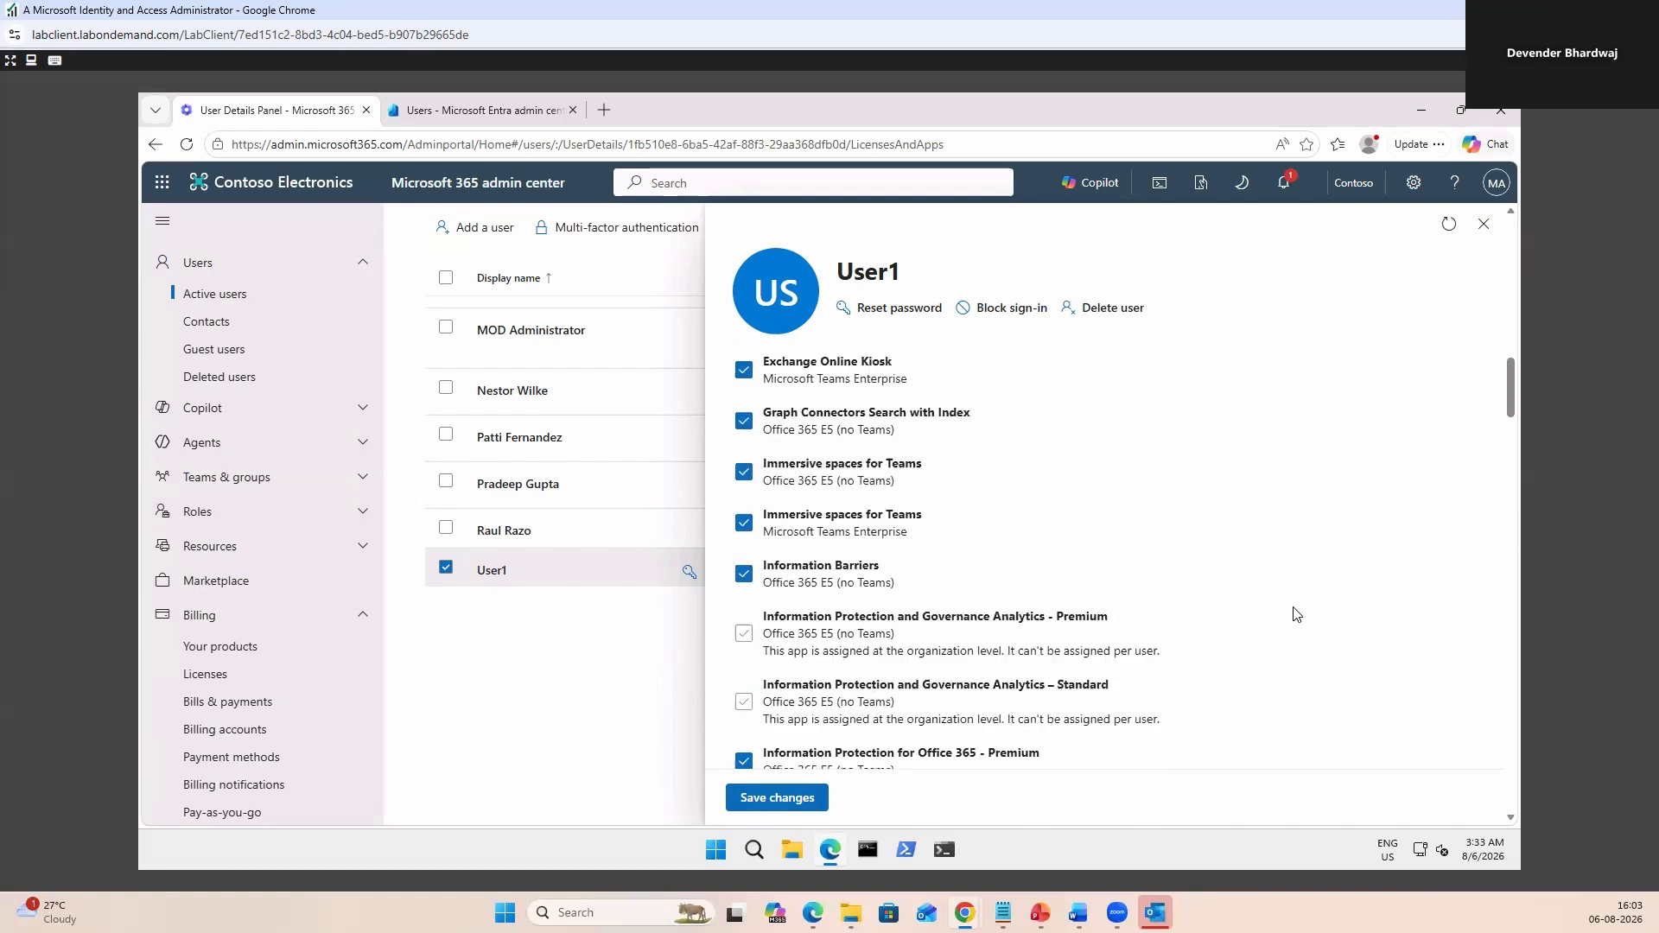
scroll(1294, 615, "up", 4)
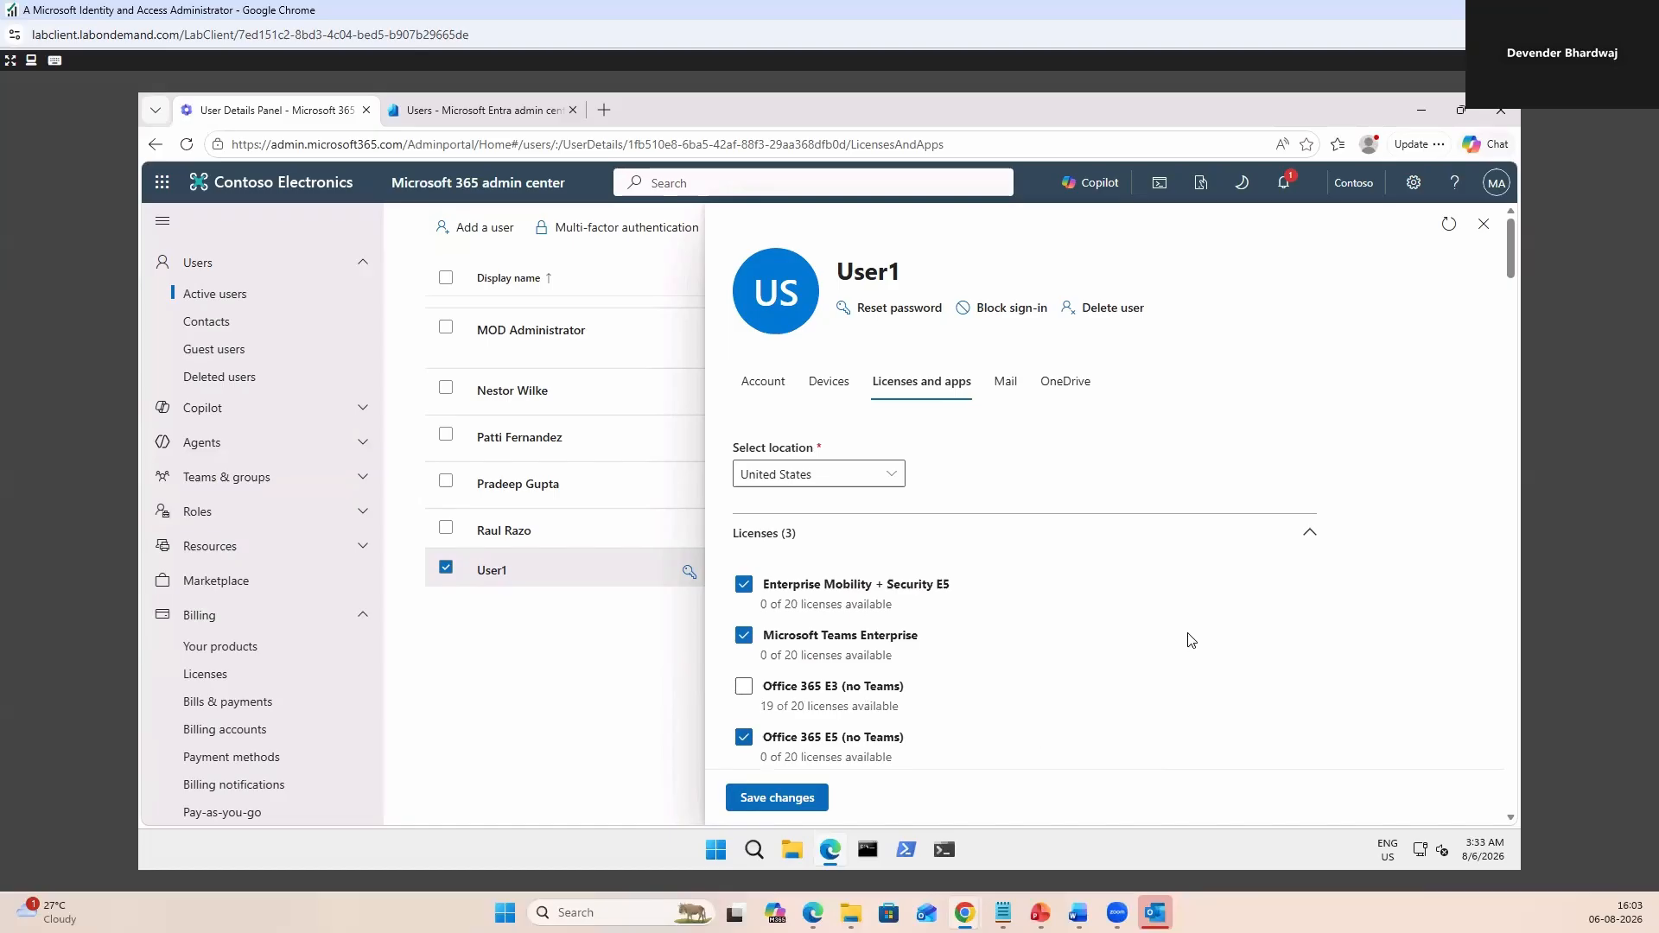
scroll(1189, 637, "down", 6)
scroll(1144, 605, "down", 8)
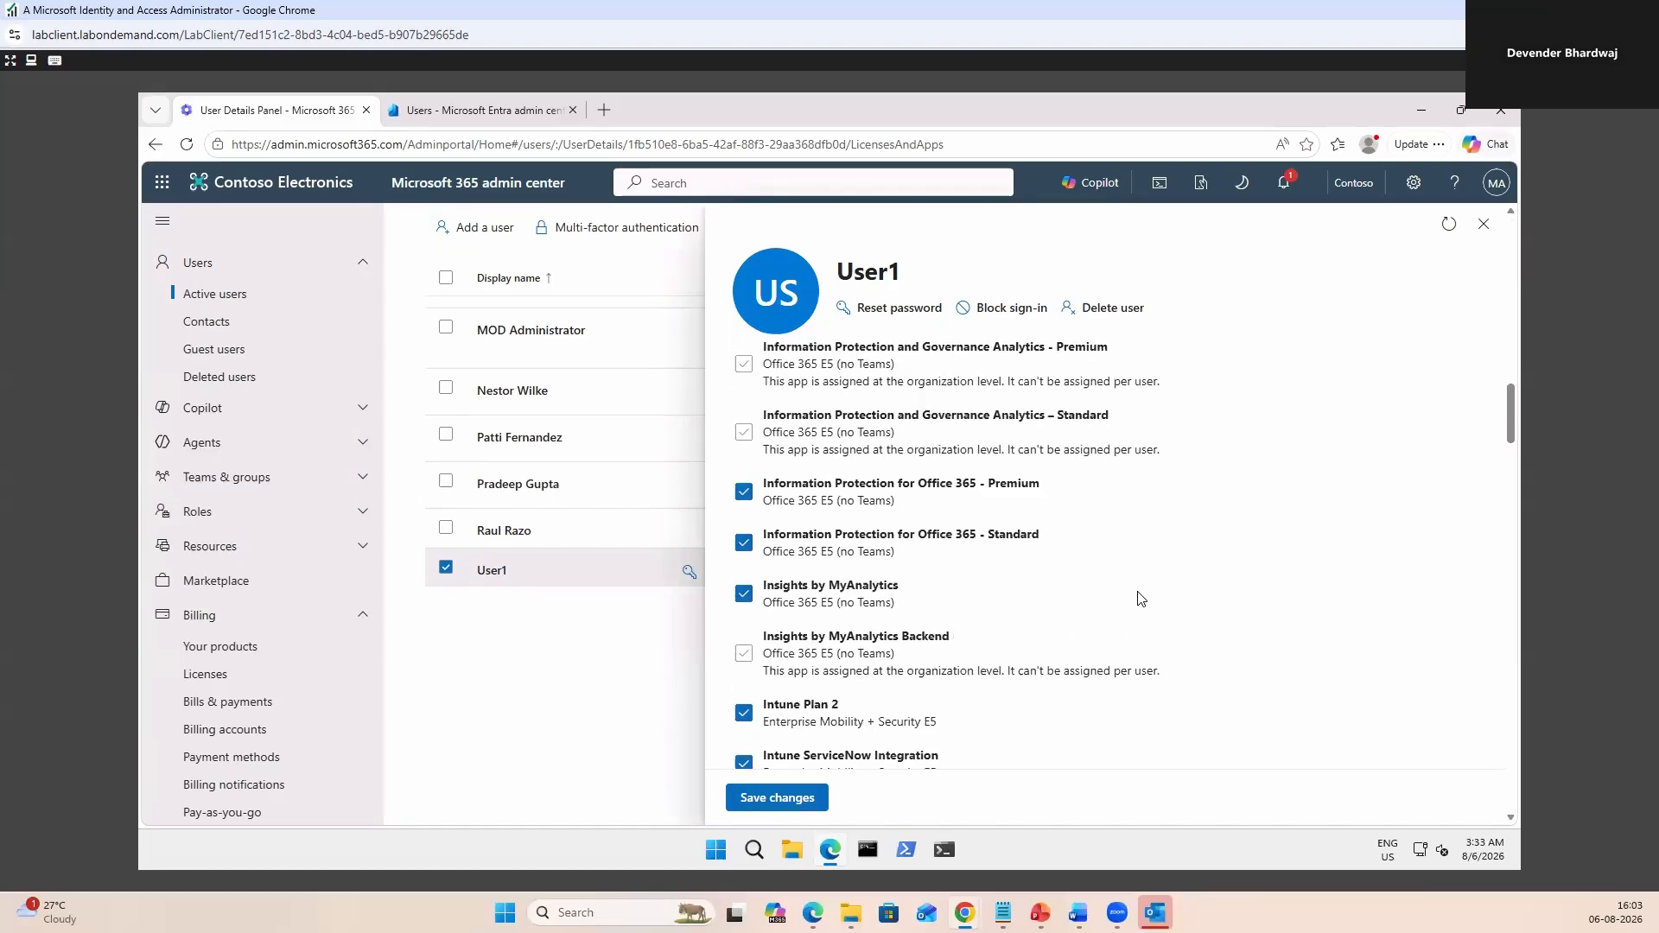
scroll(1140, 598, "up", 10)
left_click(777, 798)
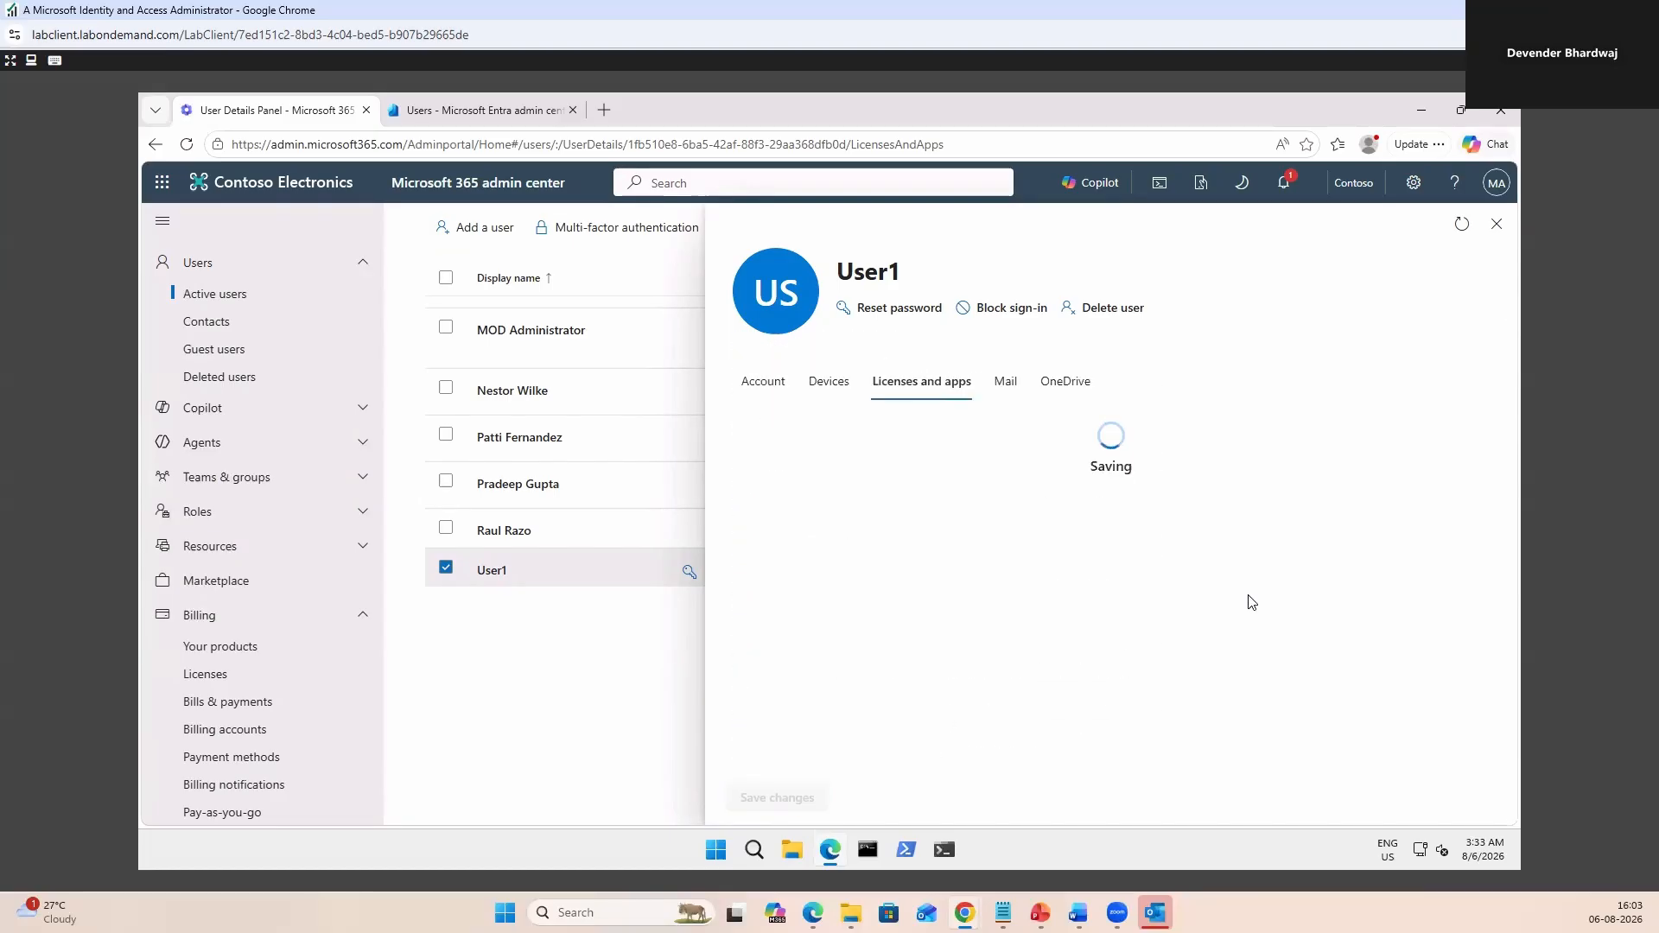
left_click(1483, 224)
left_click(492, 110)
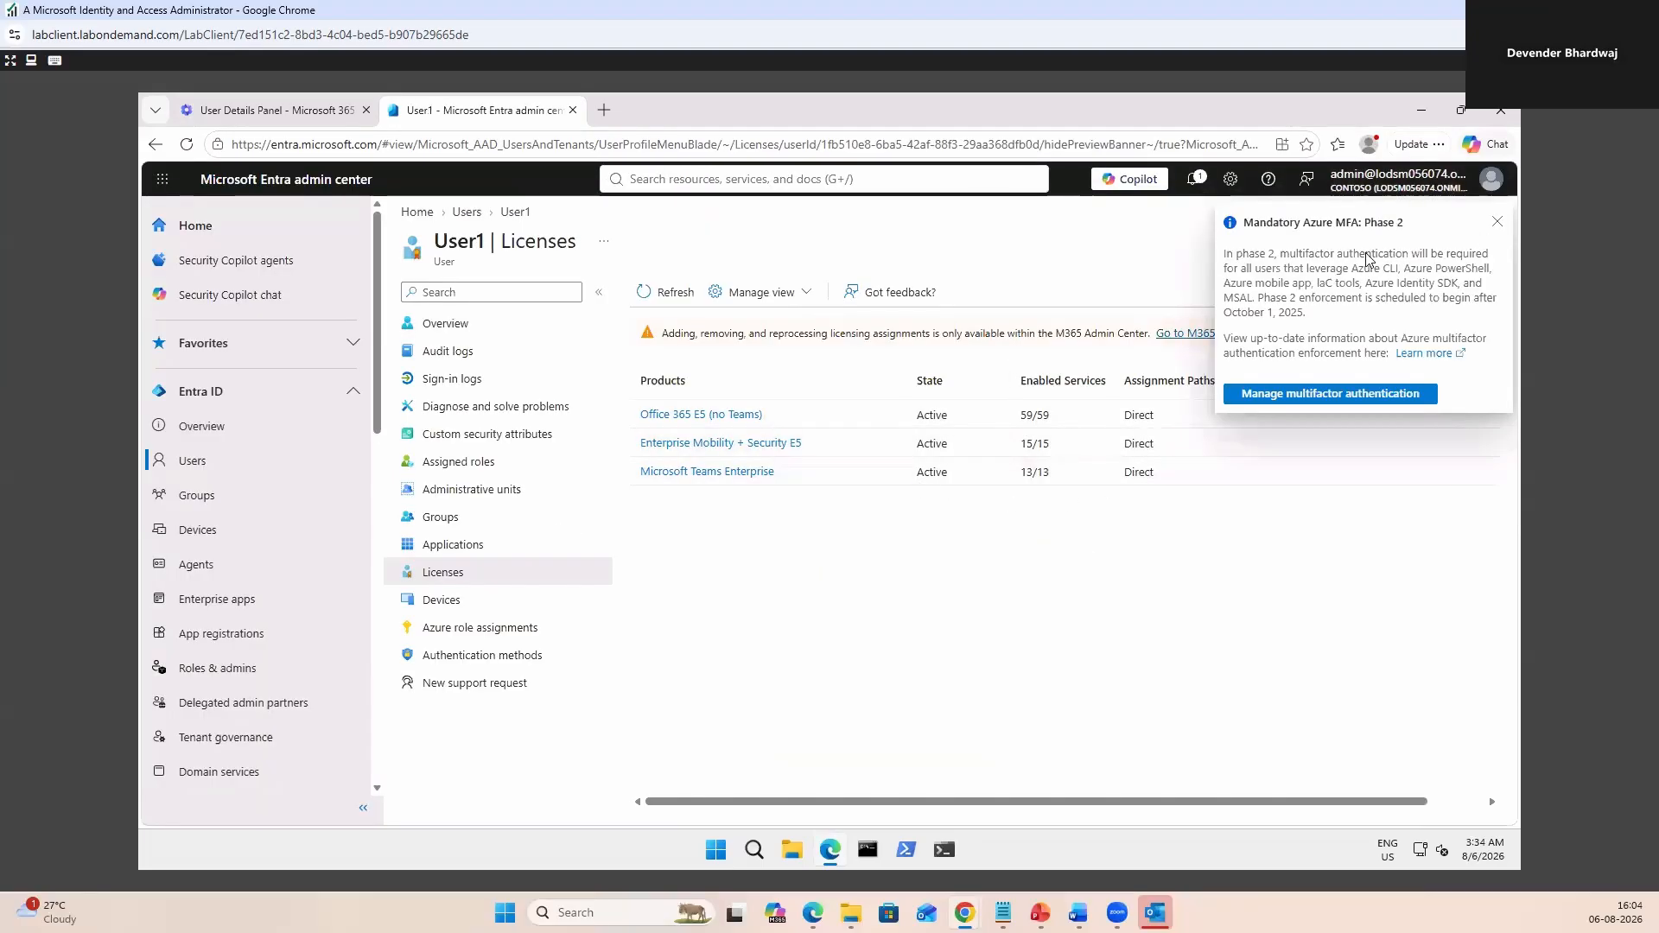
Dismiss the MFA notice and reopen User1's Overview, which shows 3 assigned licenses.
left_click(1498, 222)
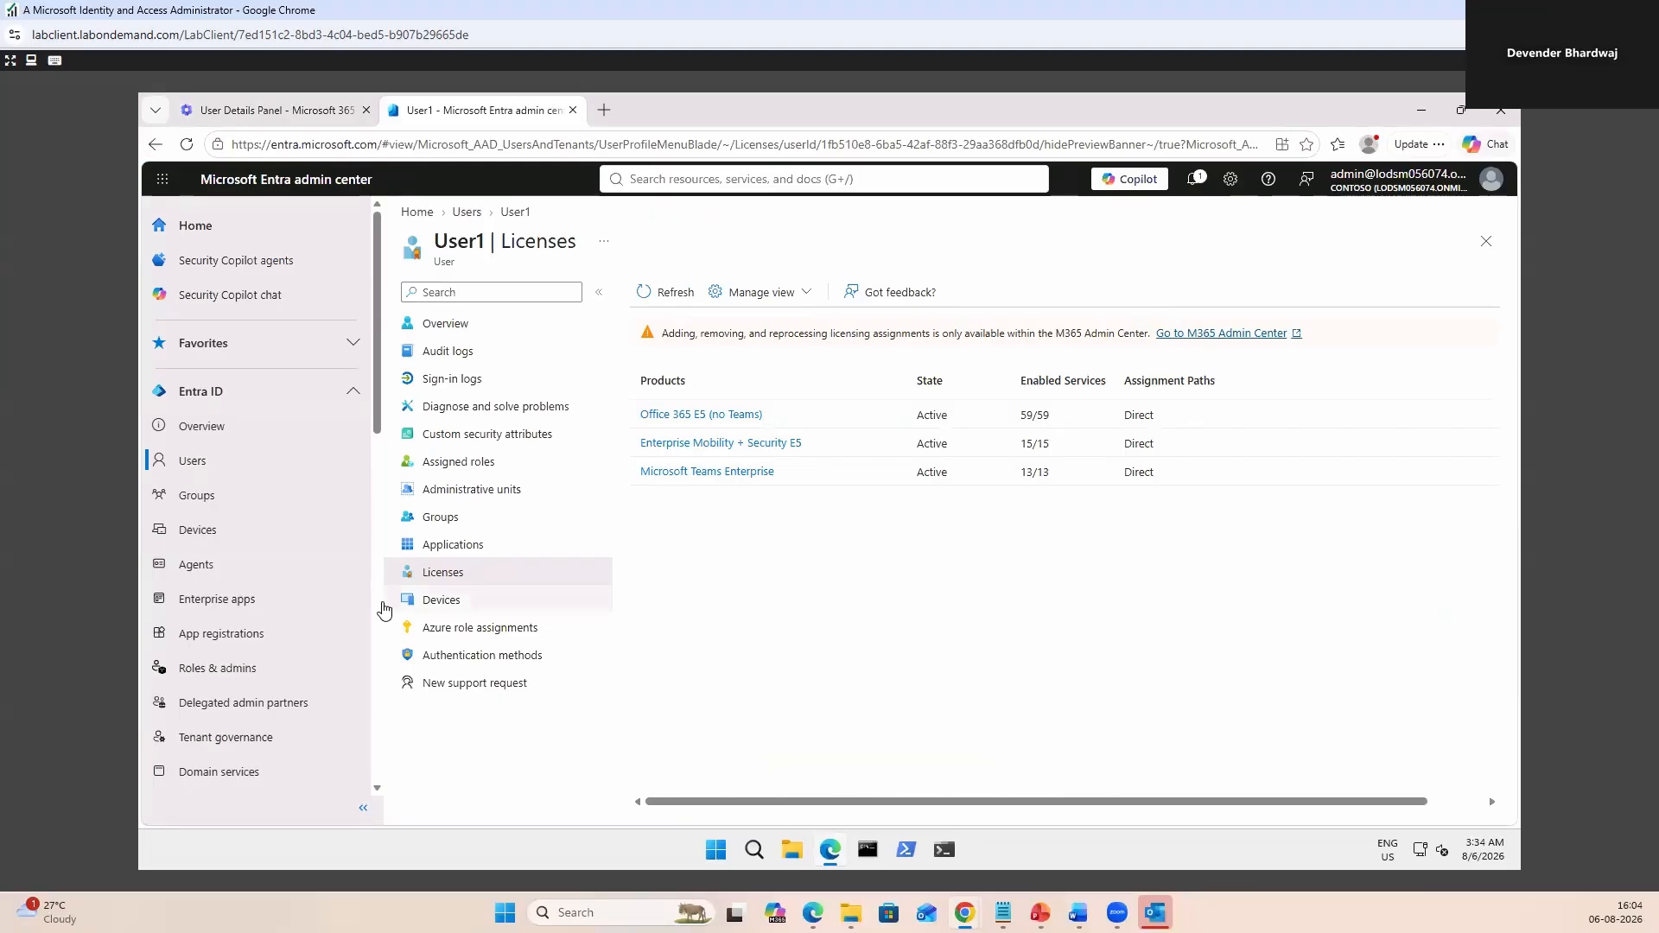
left_click(195, 464)
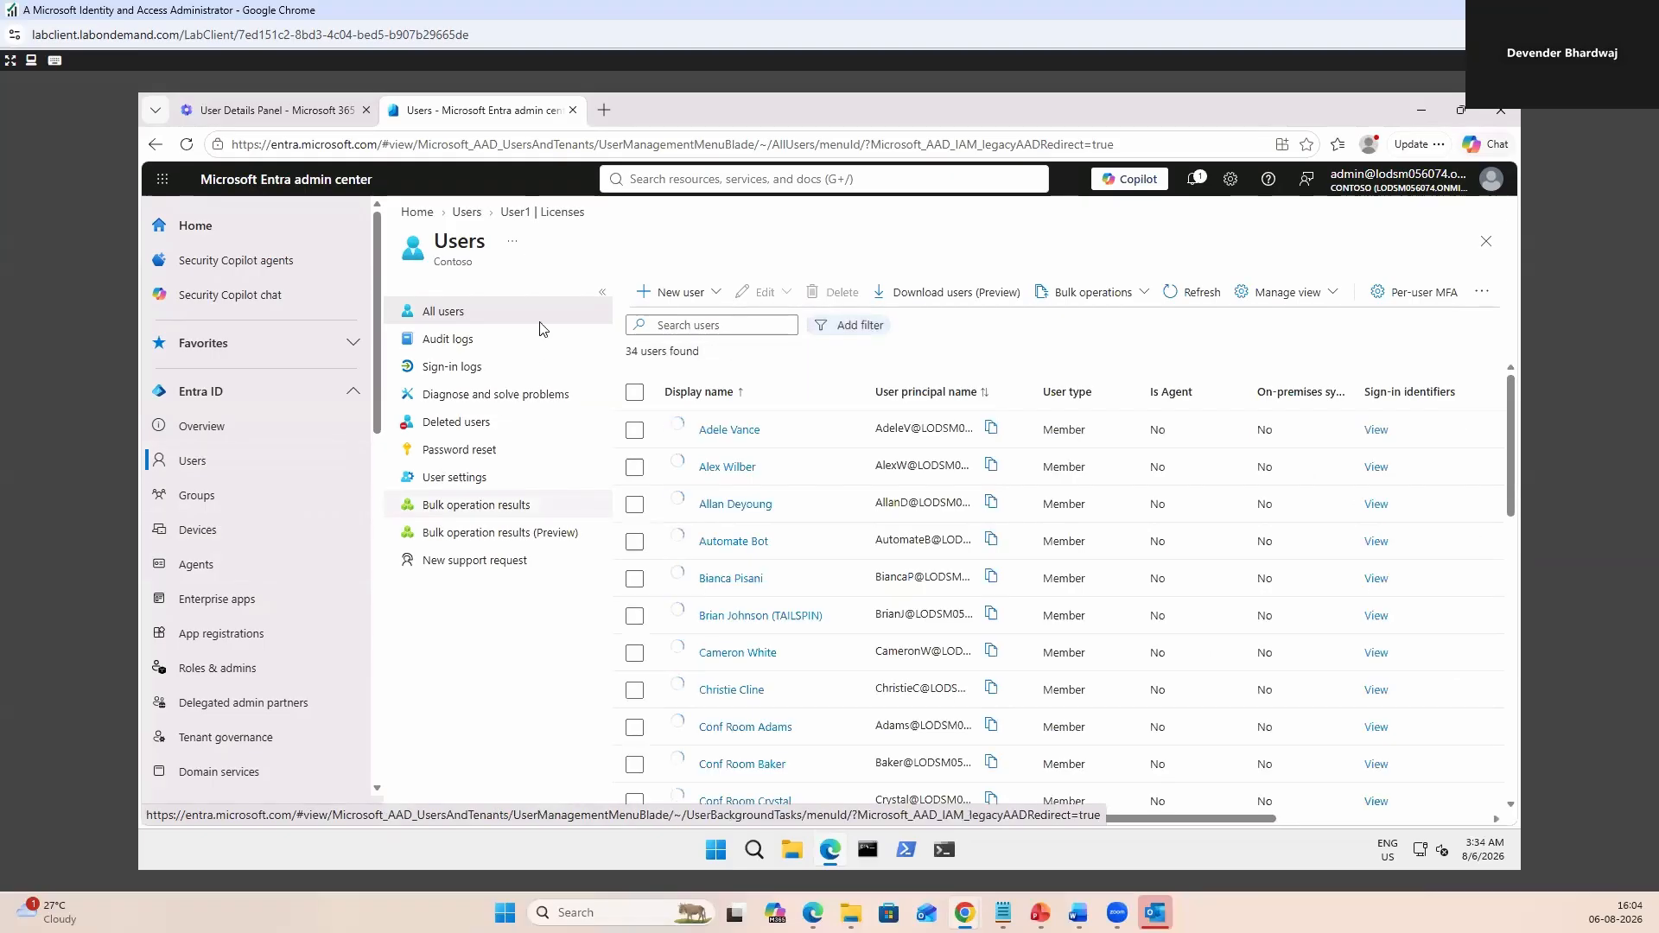
left_click(523, 212)
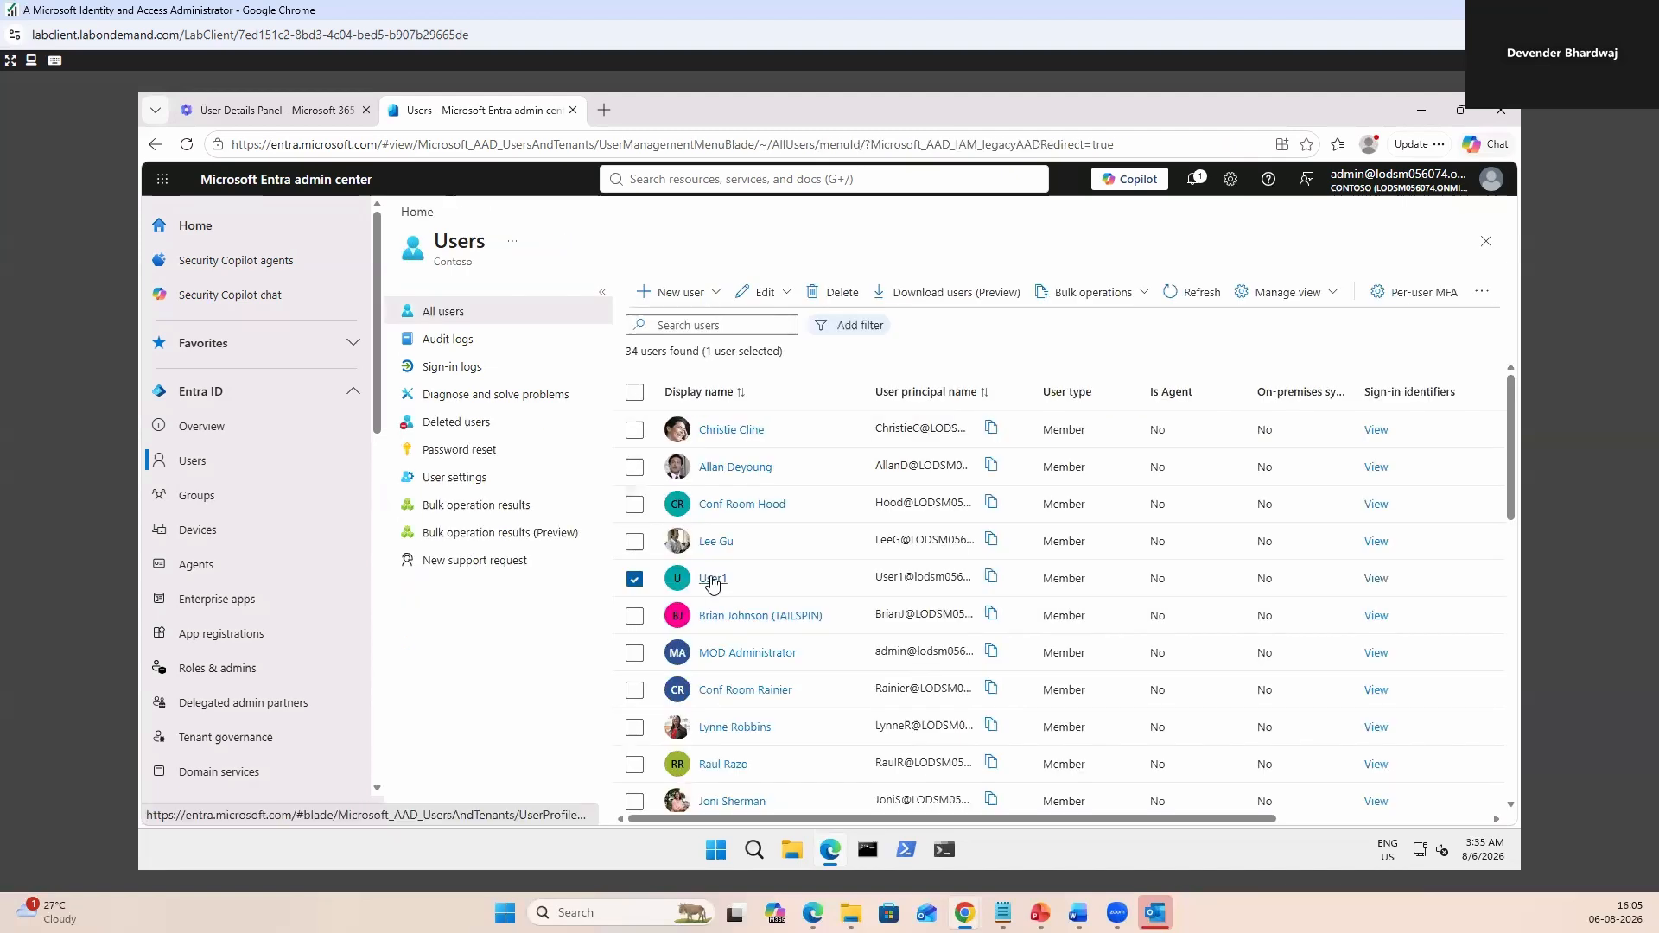
left_click(713, 582)
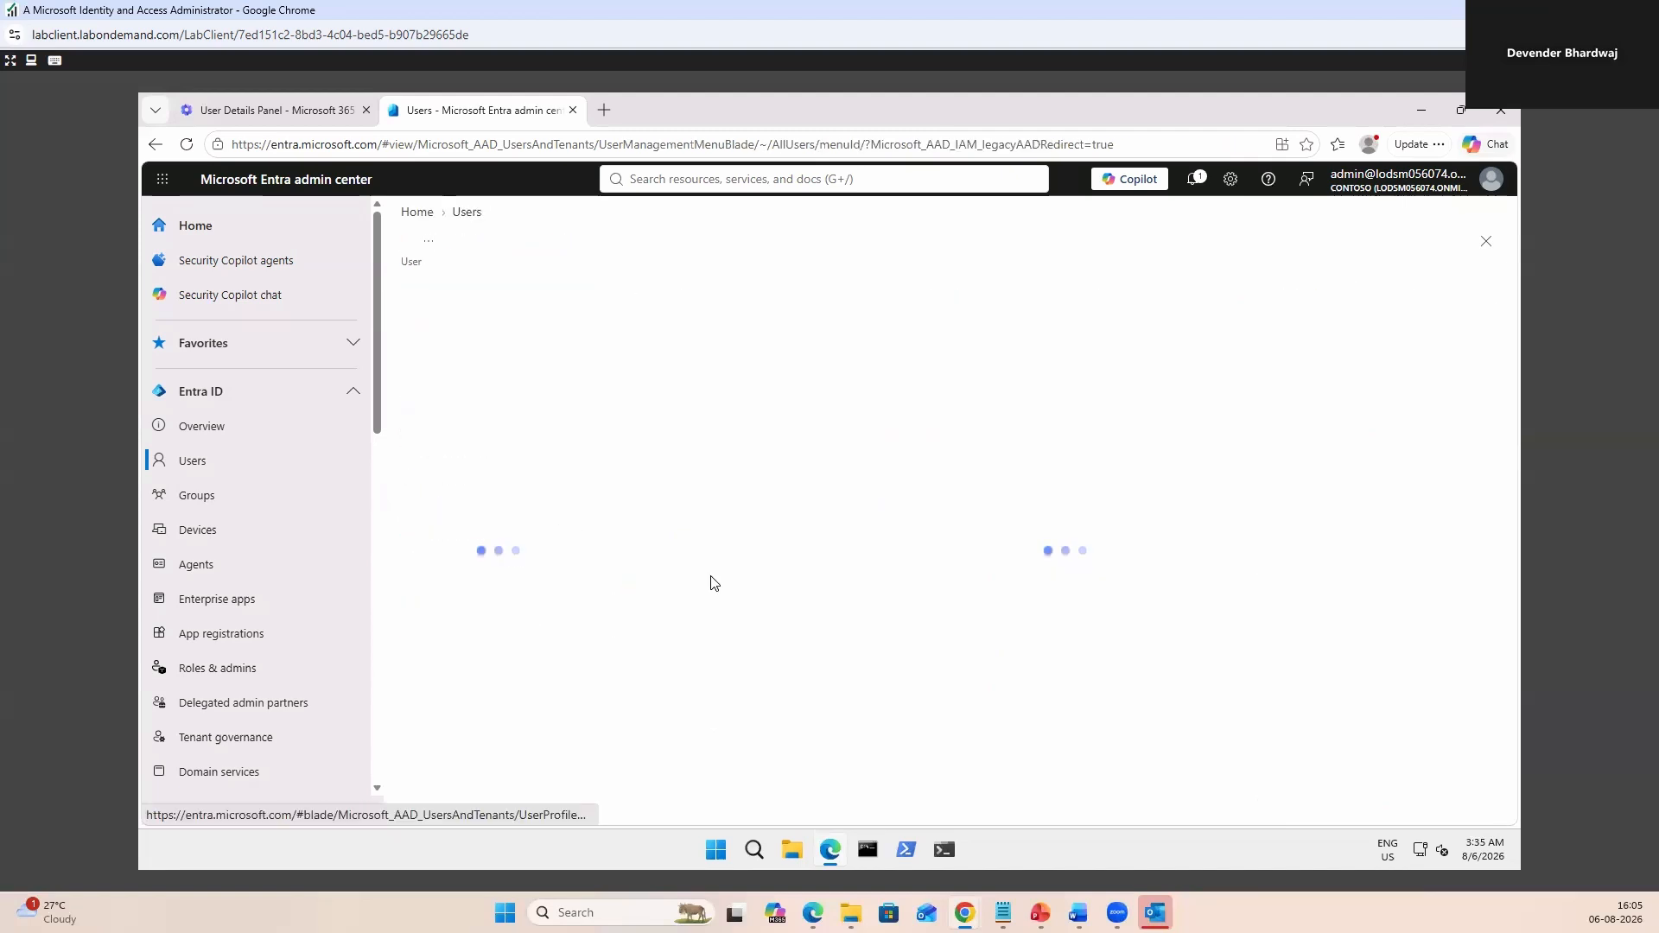
scroll(1329, 615, "down", 1)
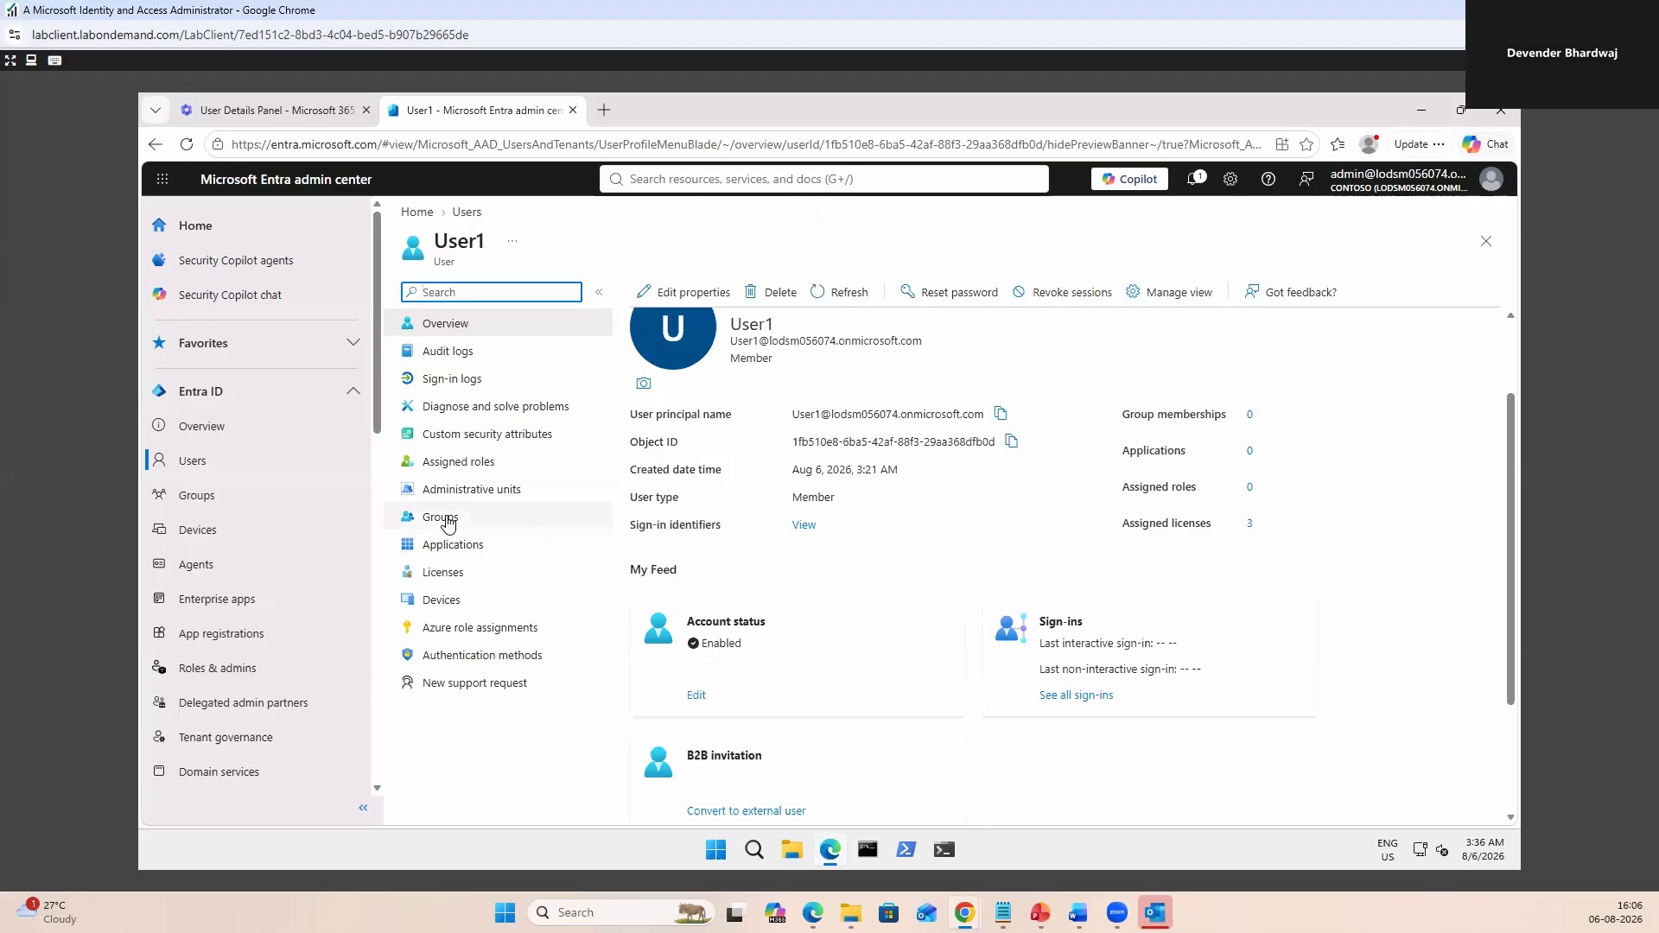
Add User1 as a member of sg-Legal, sg-Retail, Leadership and All Company groups.
left_click(447, 518)
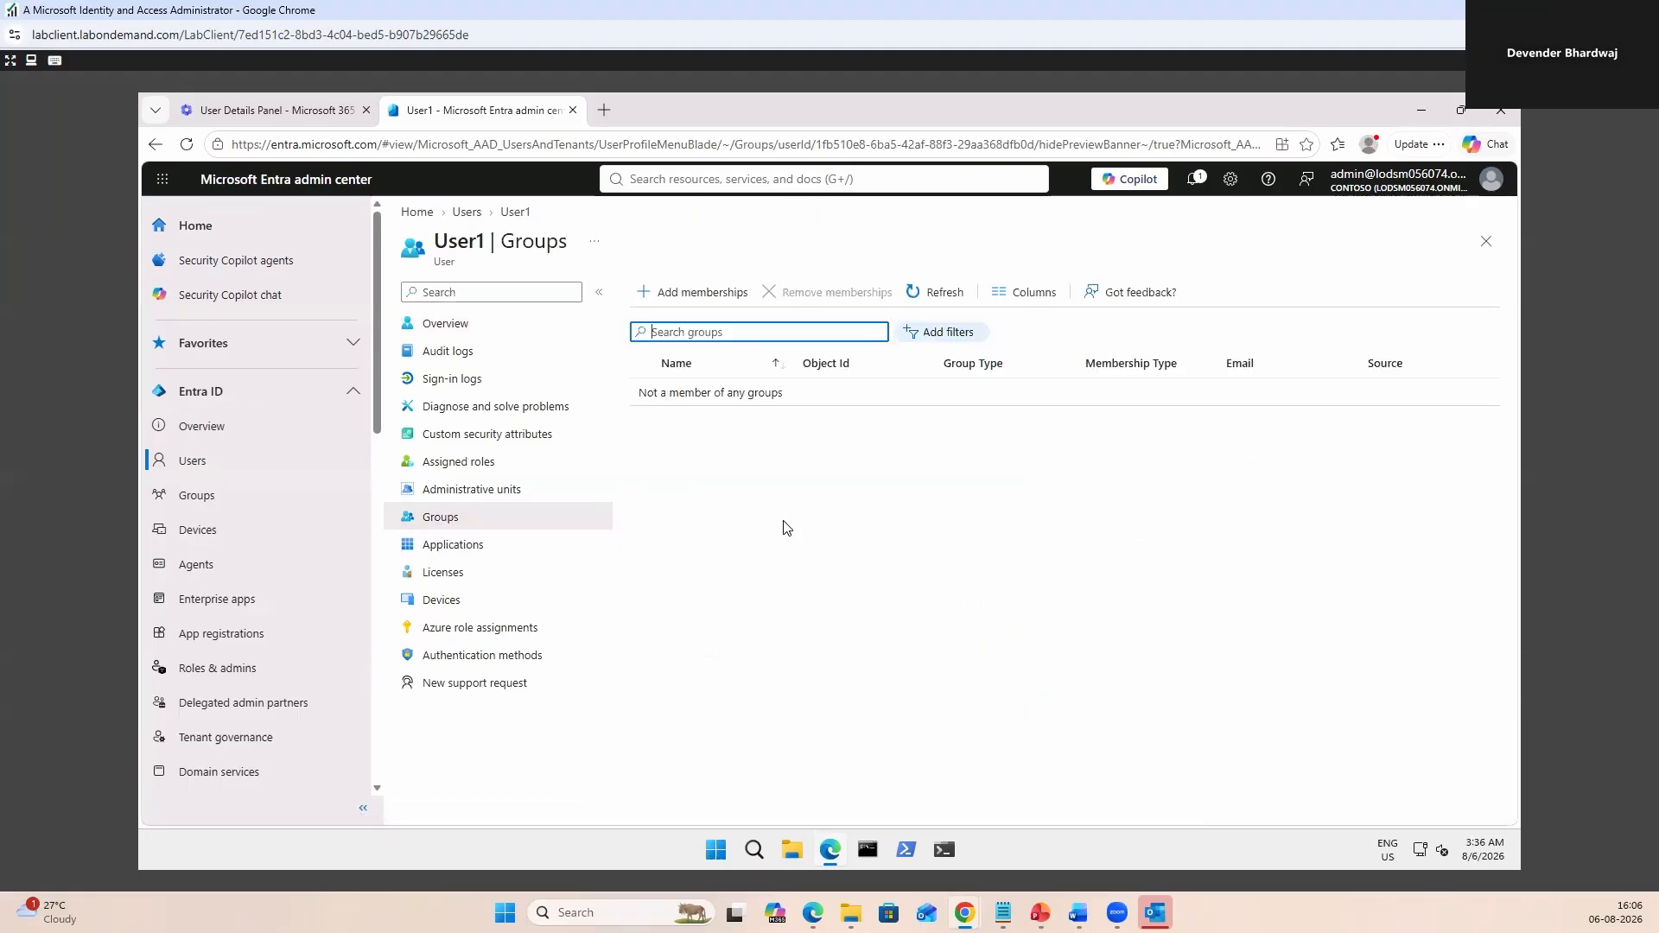
left_click(687, 293)
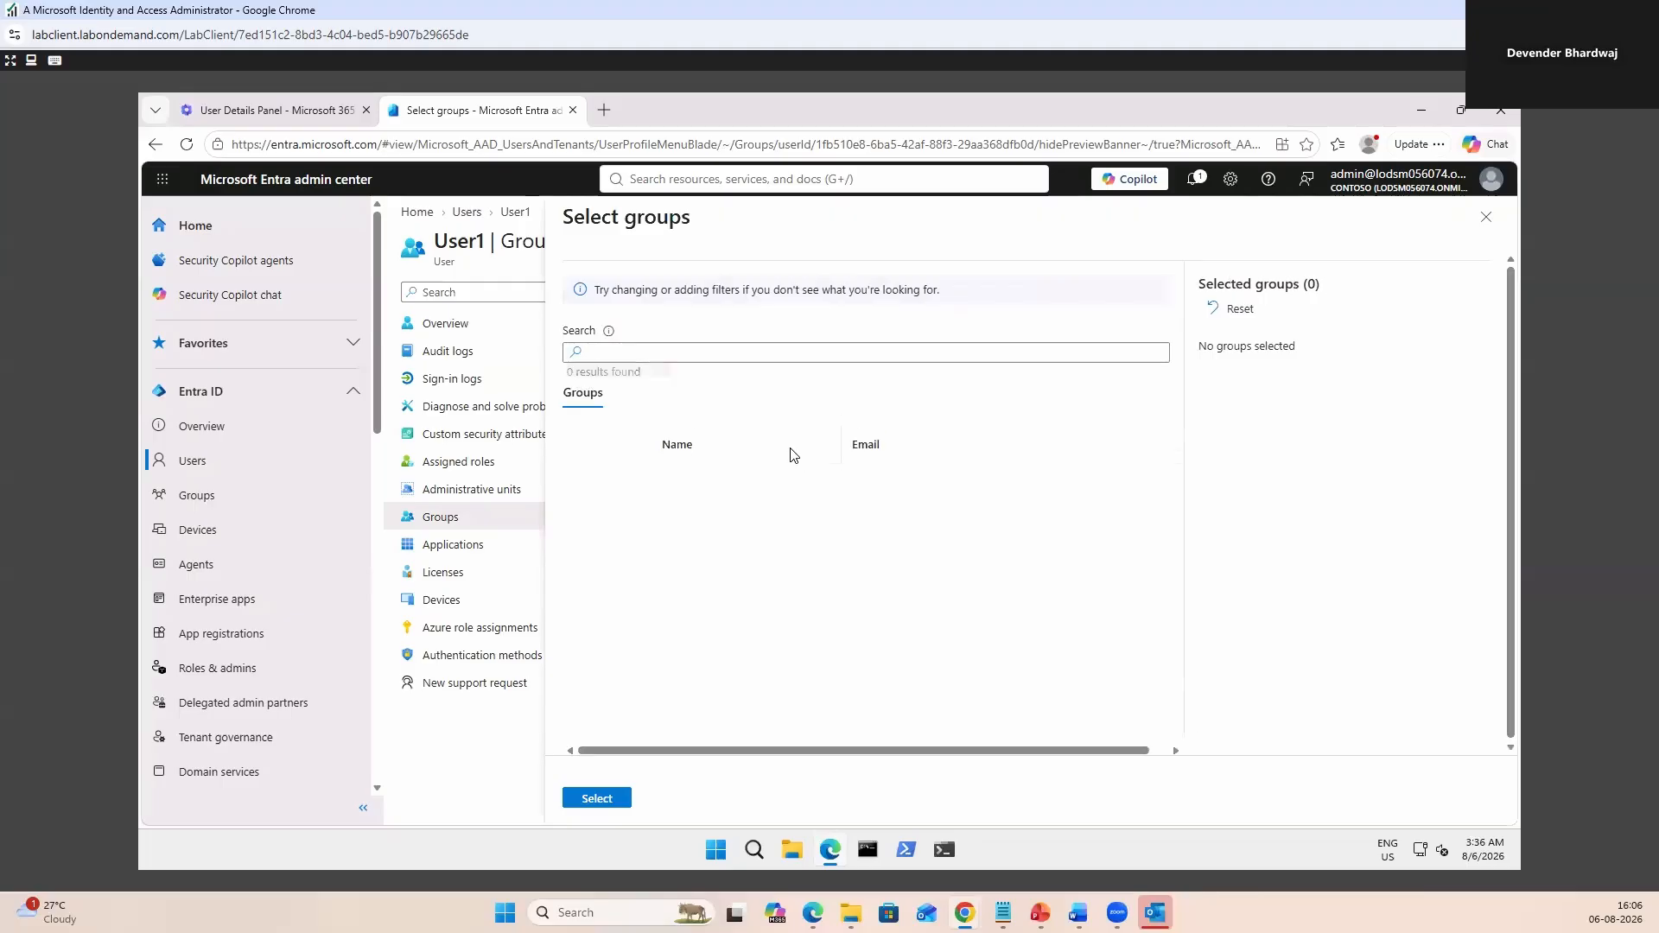
left_click_drag(1180, 488, 1218, 740)
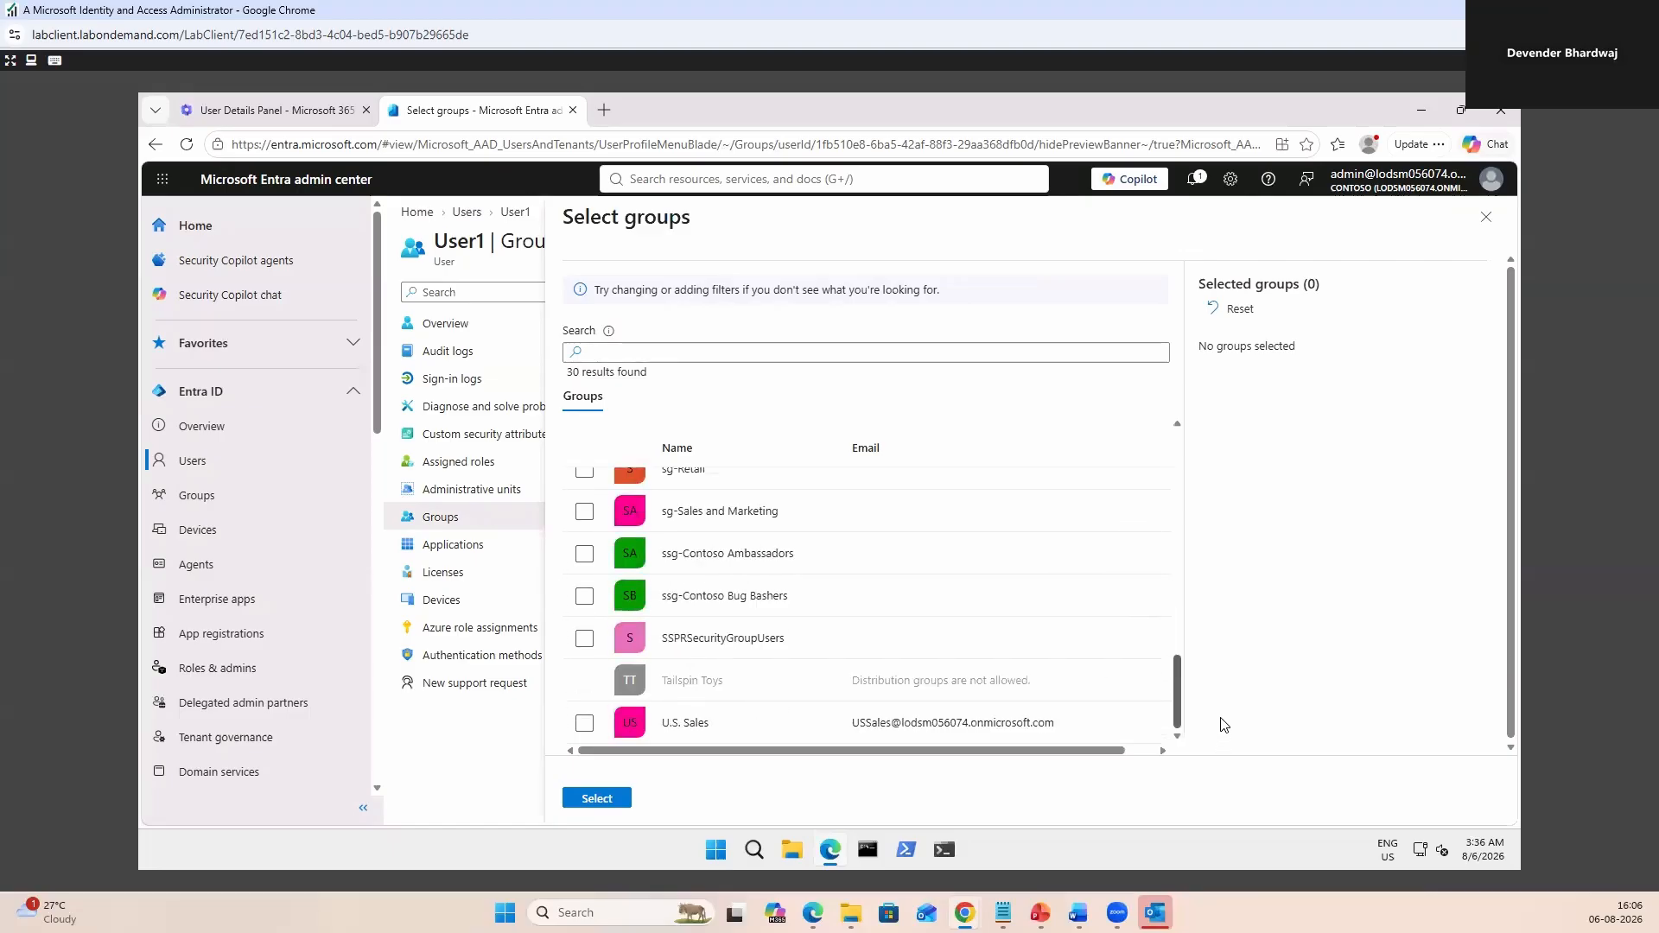
left_click_drag(1231, 706, 1235, 683)
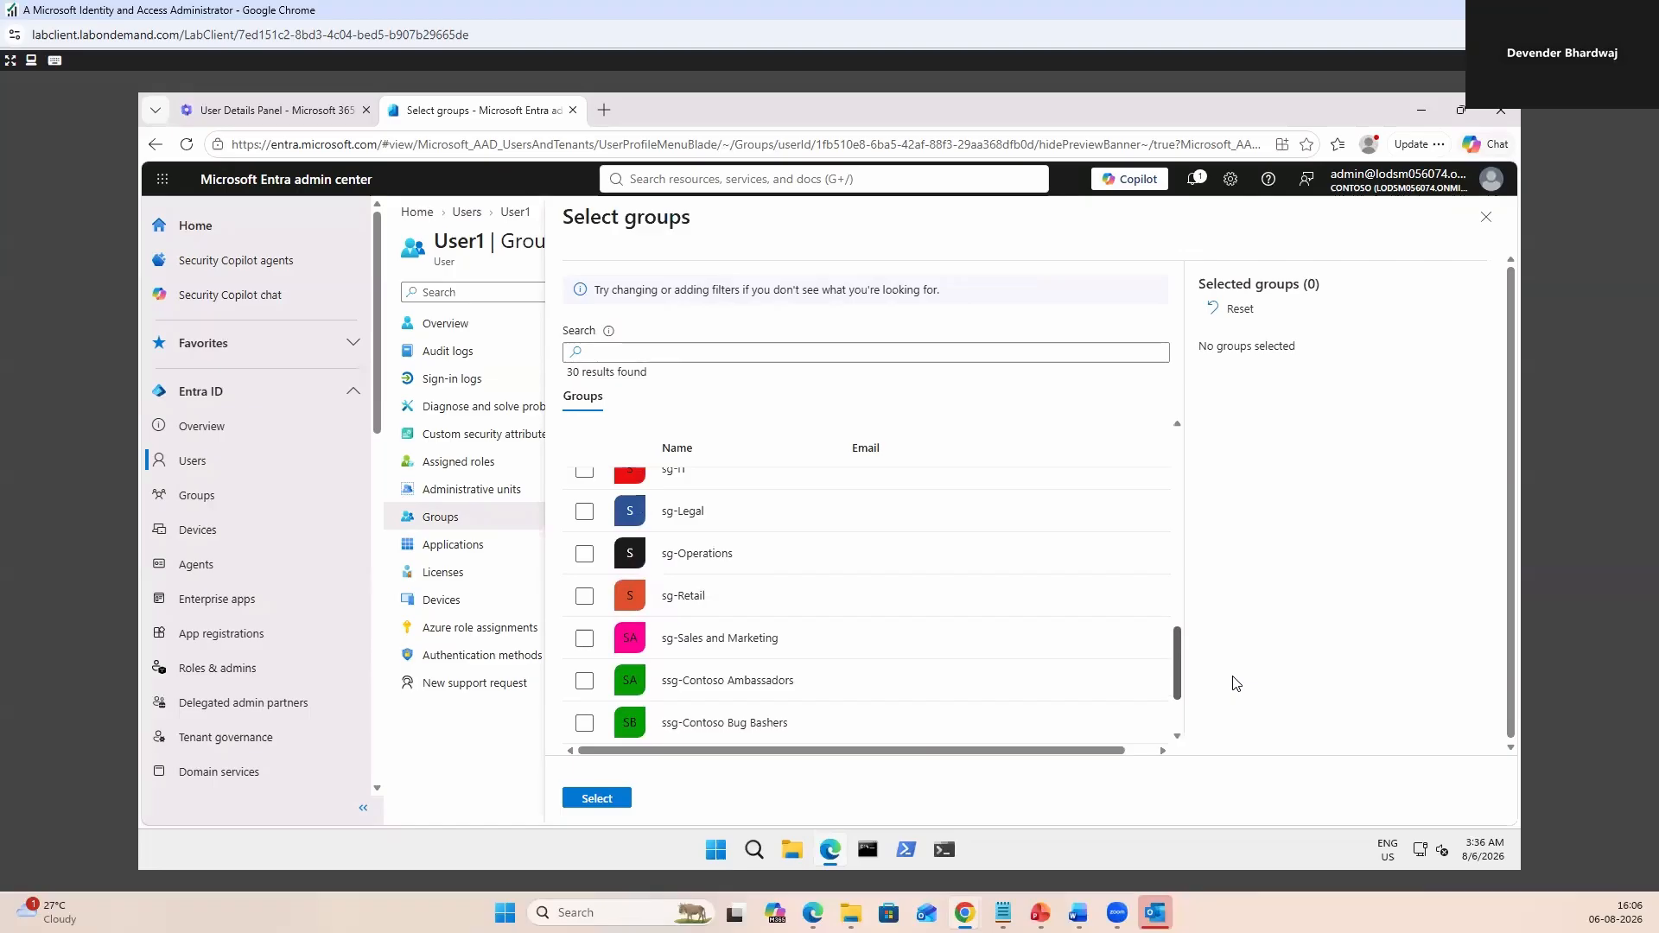
left_click(585, 513)
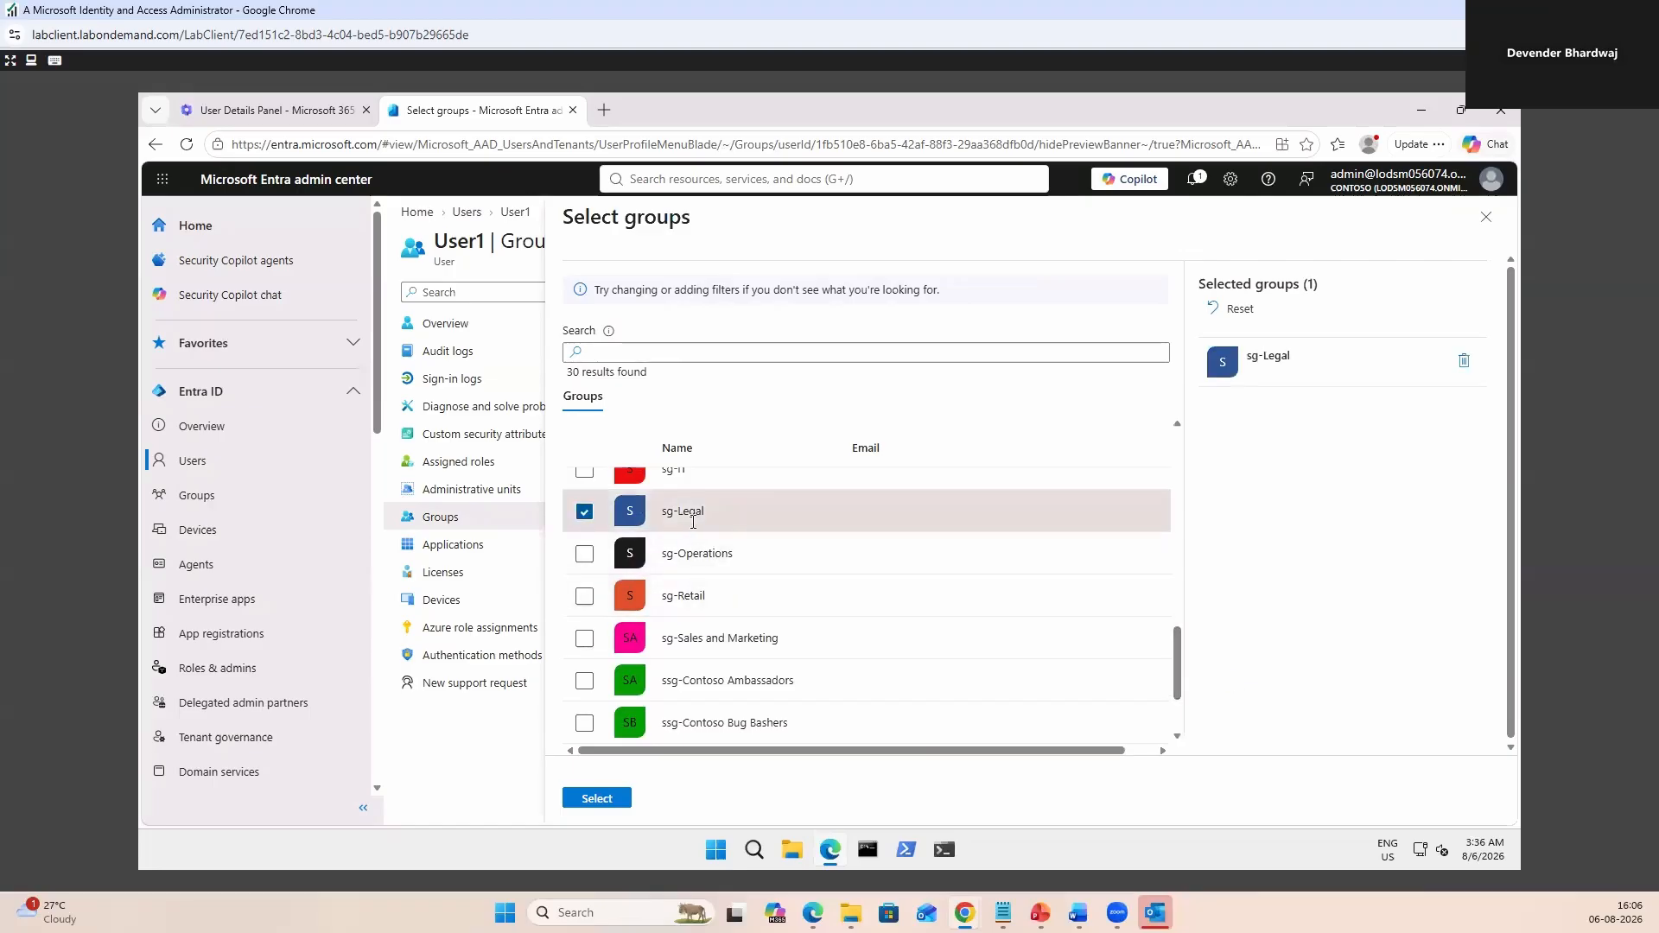
left_click(585, 596)
scroll(785, 588, "up", 10)
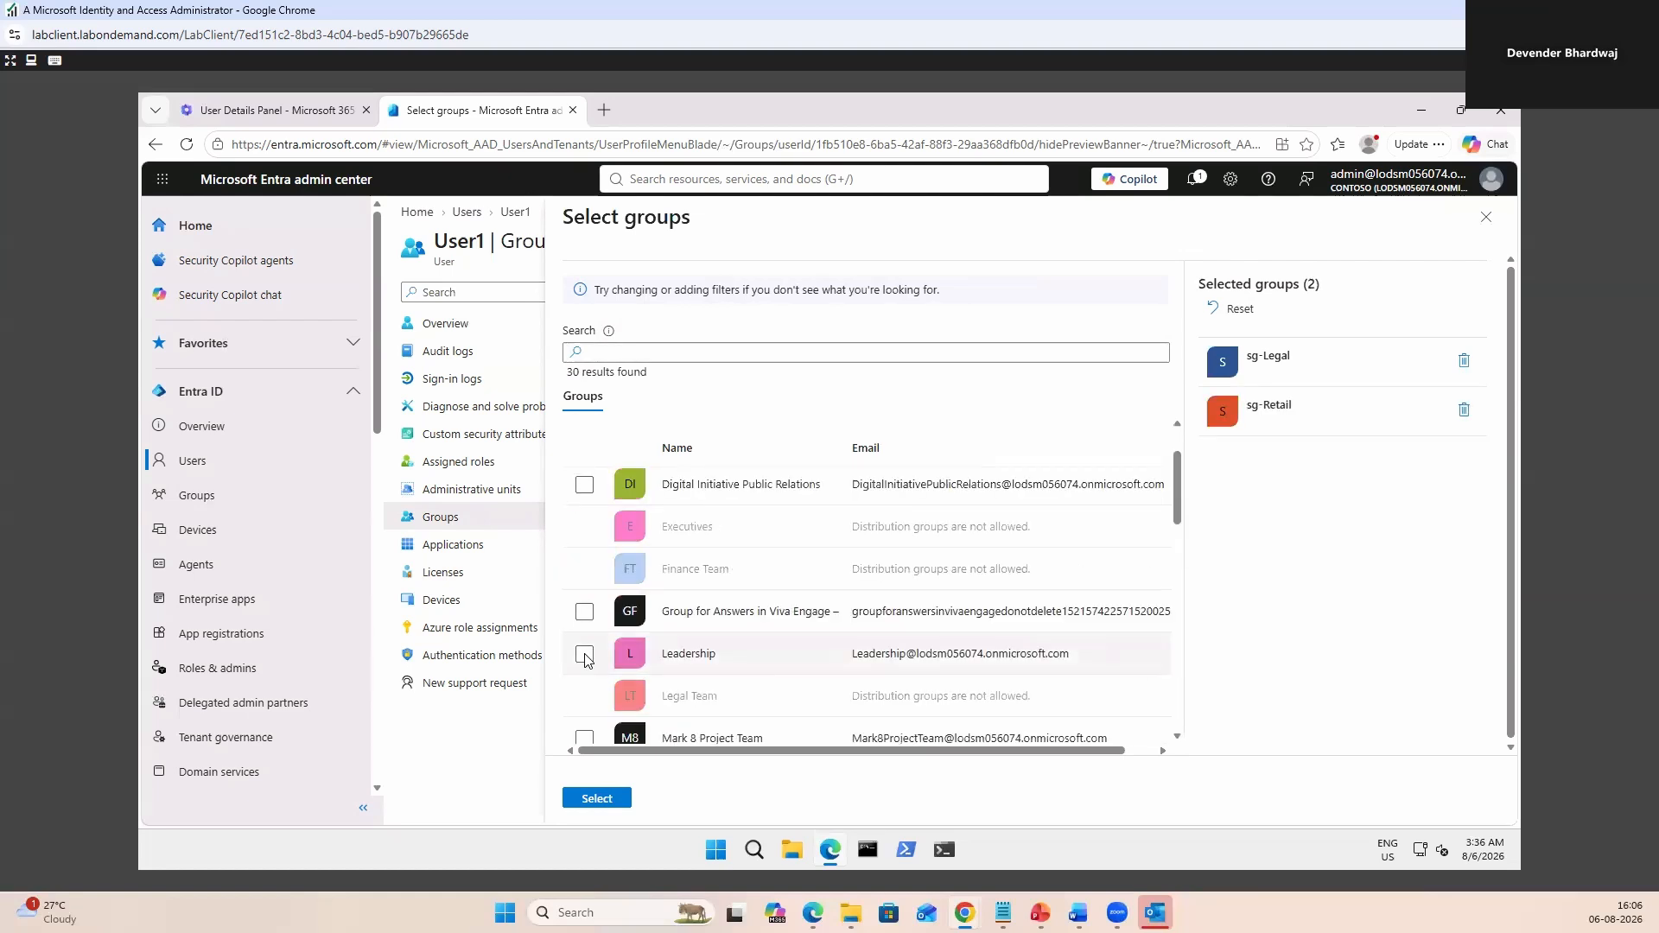
left_click(585, 655)
scroll(585, 519, "up", 2)
left_click(585, 489)
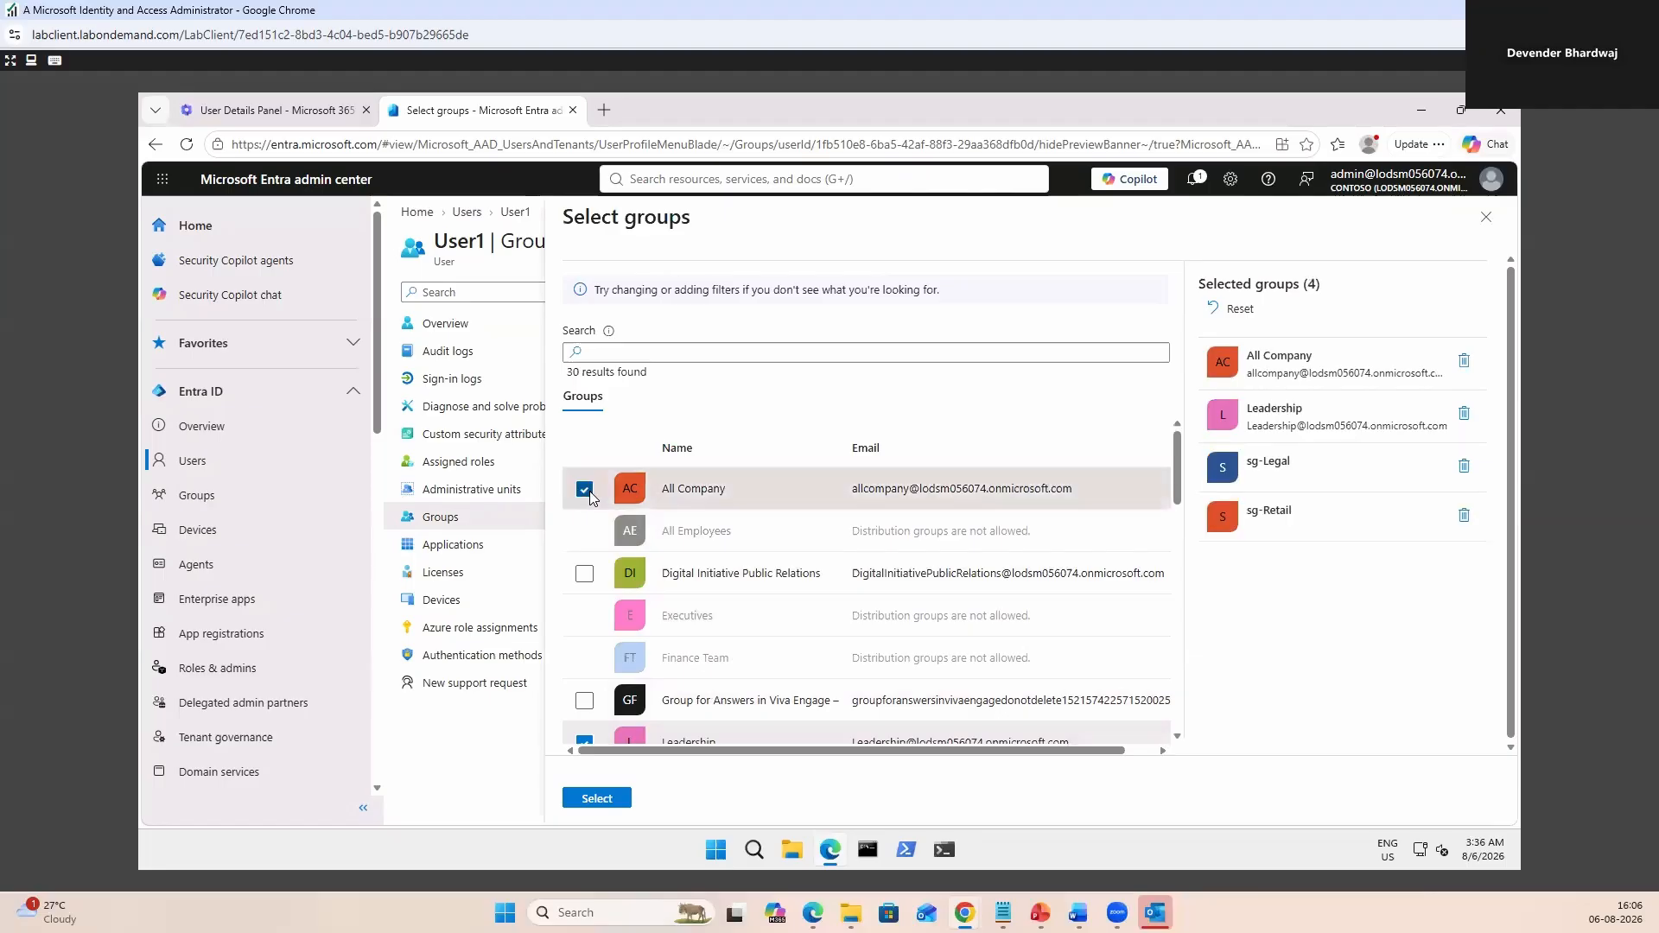
left_click(597, 799)
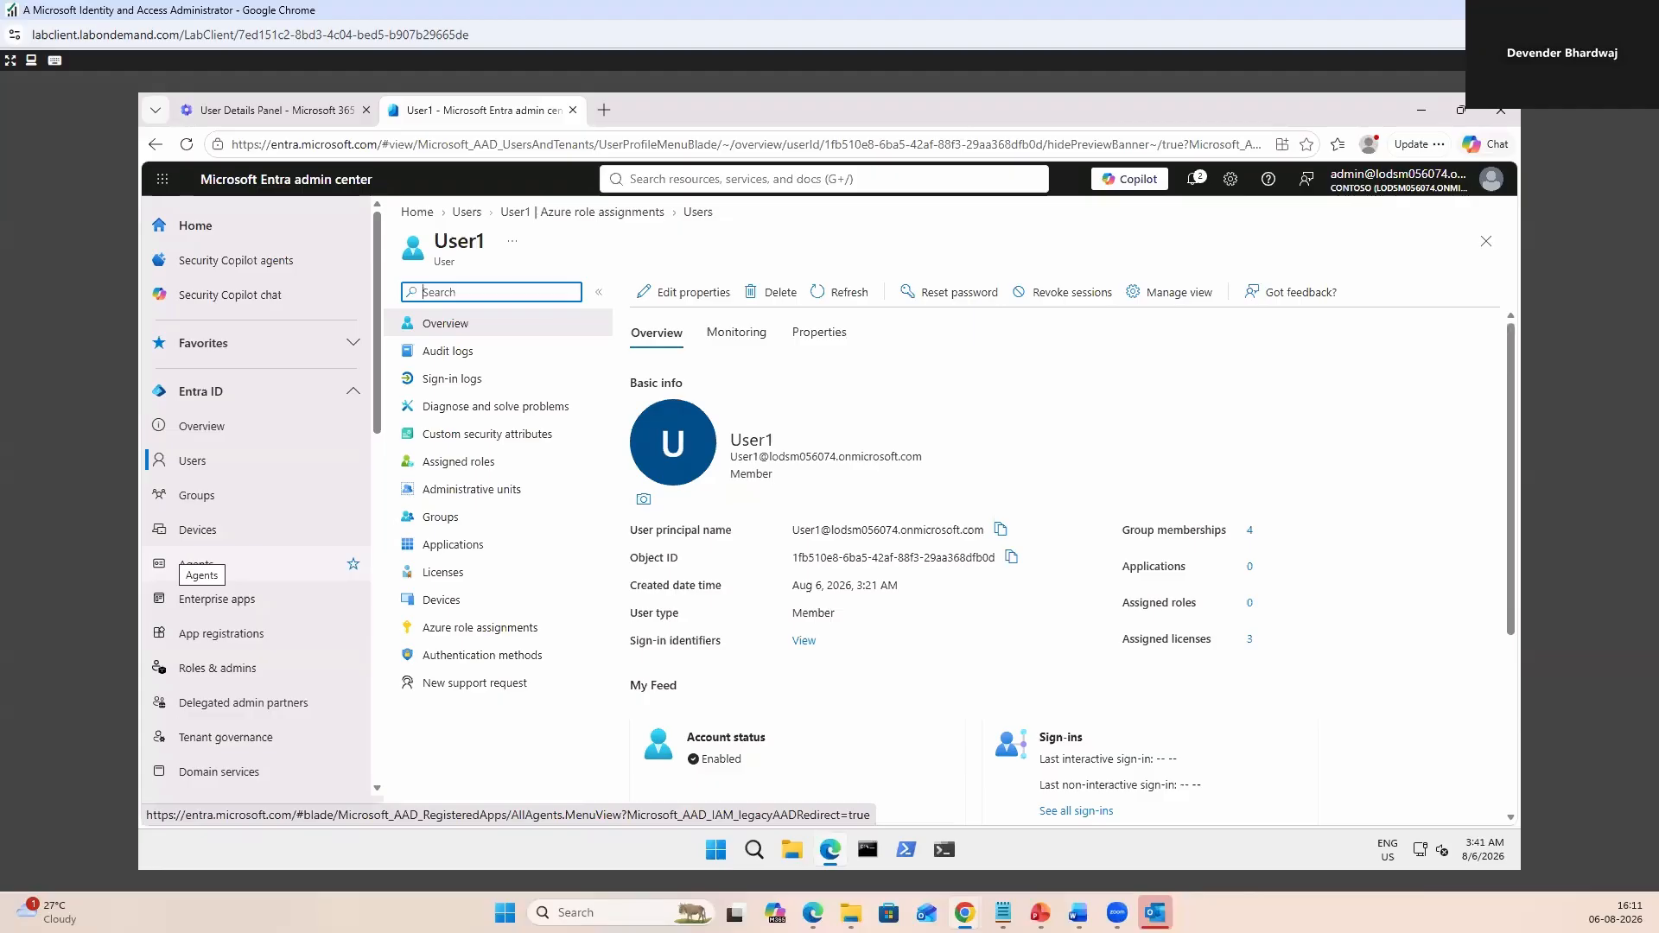
key("ctrl+shift+Tab")
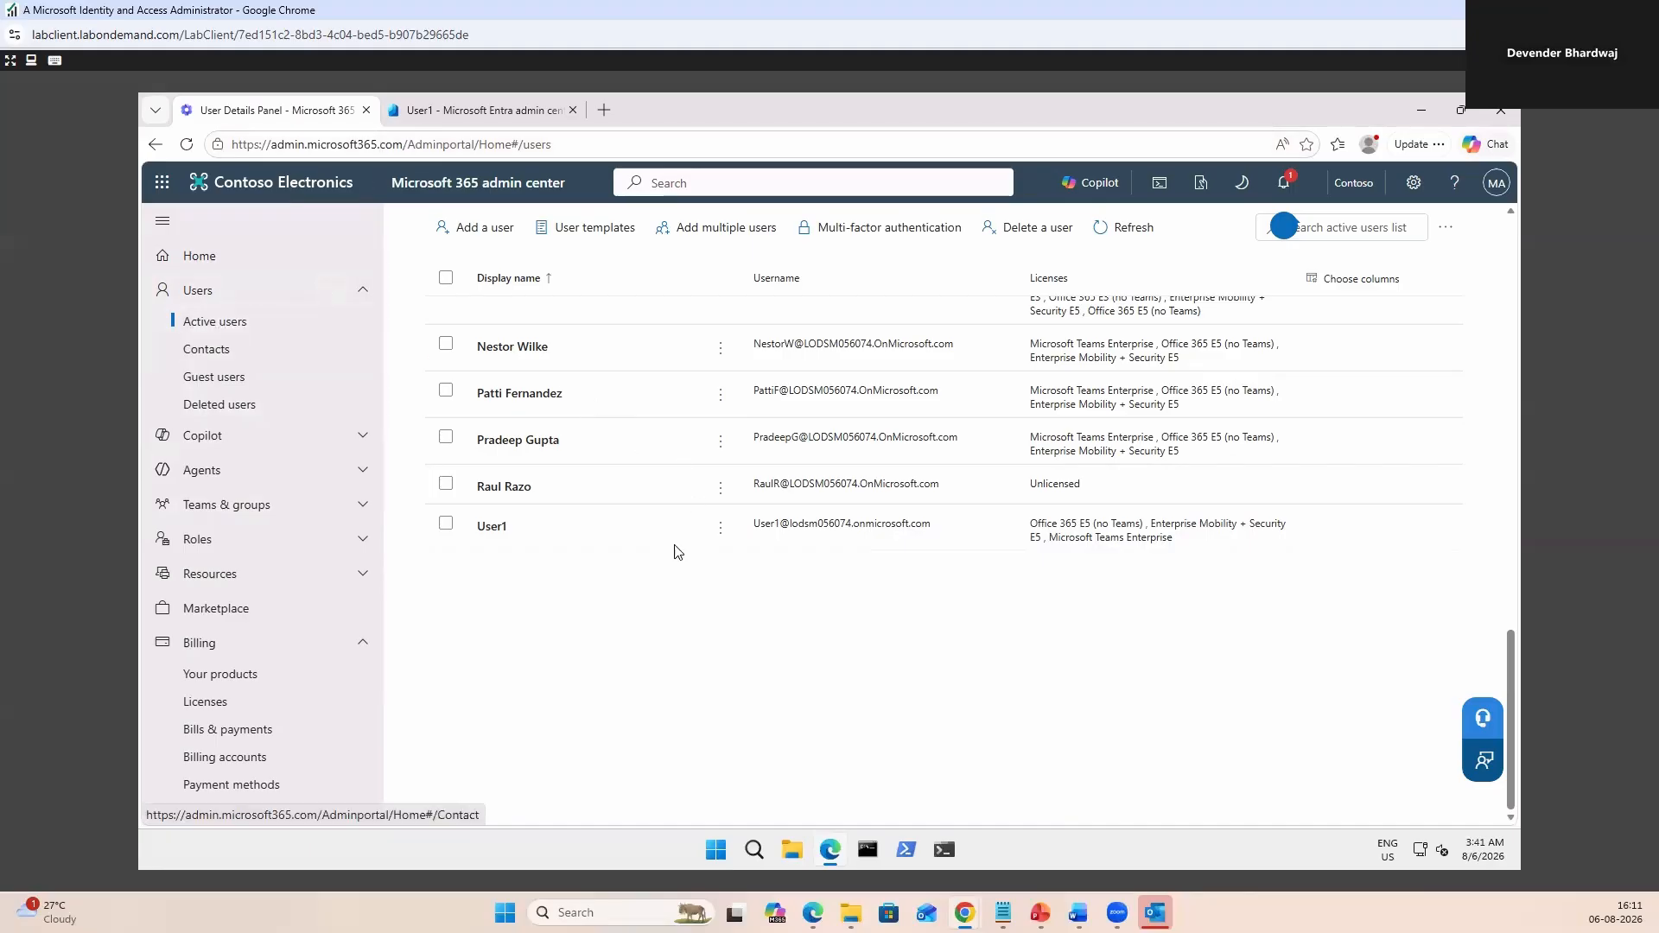
Open User1's account details and its Manage admin roles panel.
left_click(485, 528)
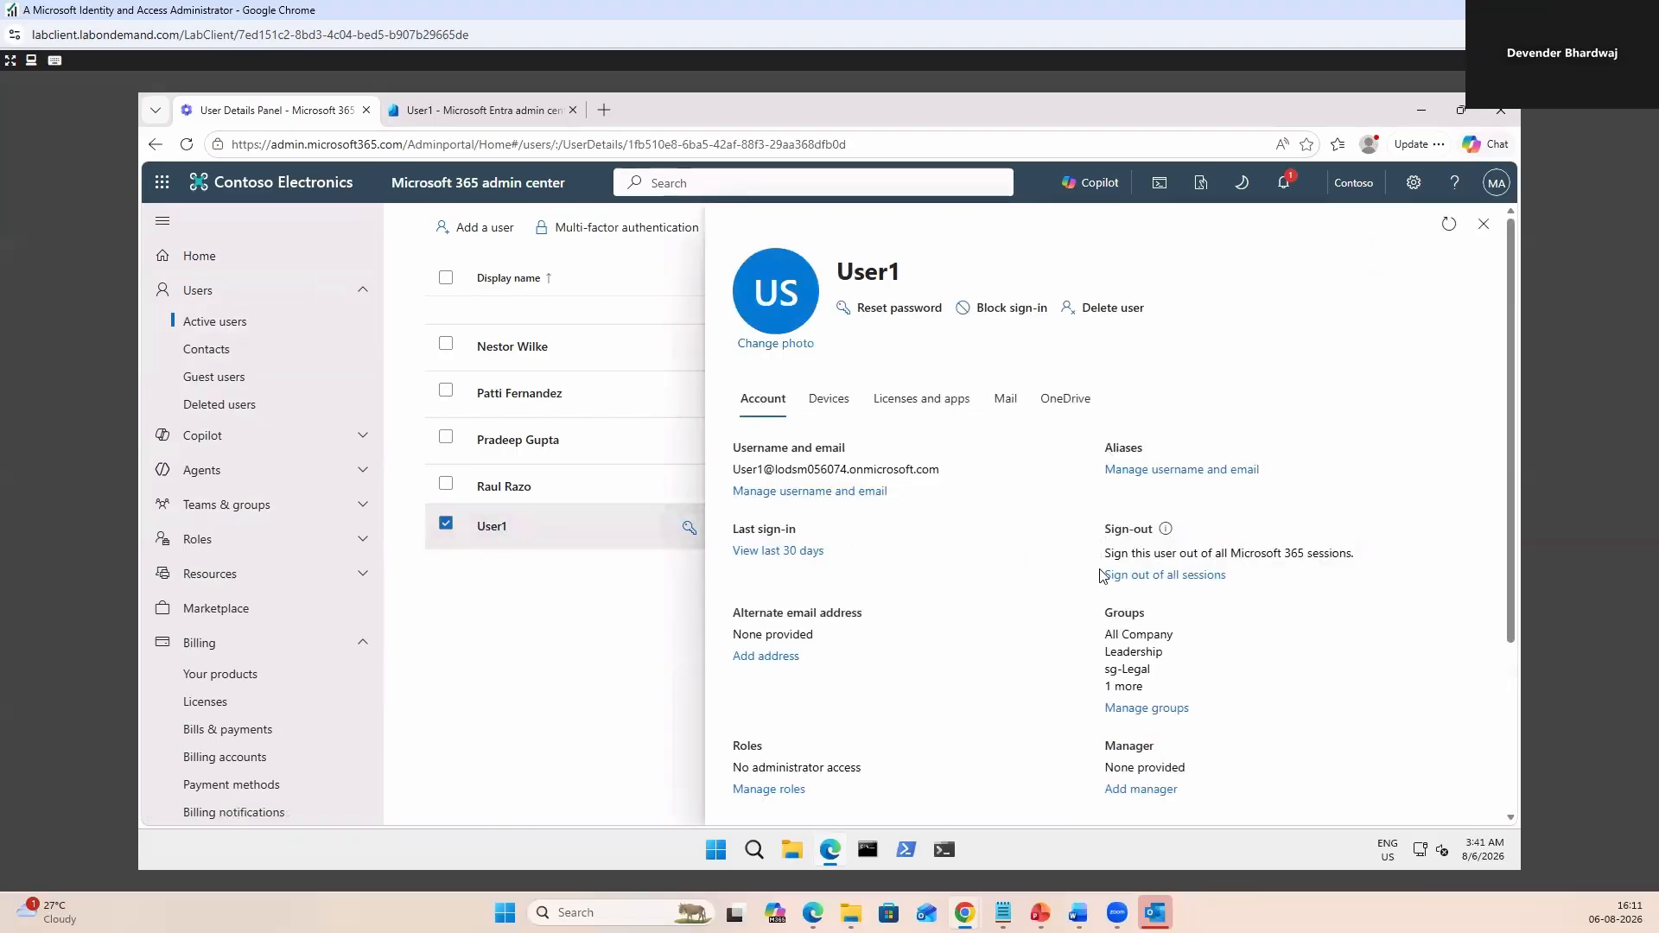
scroll(980, 659, "down", 2)
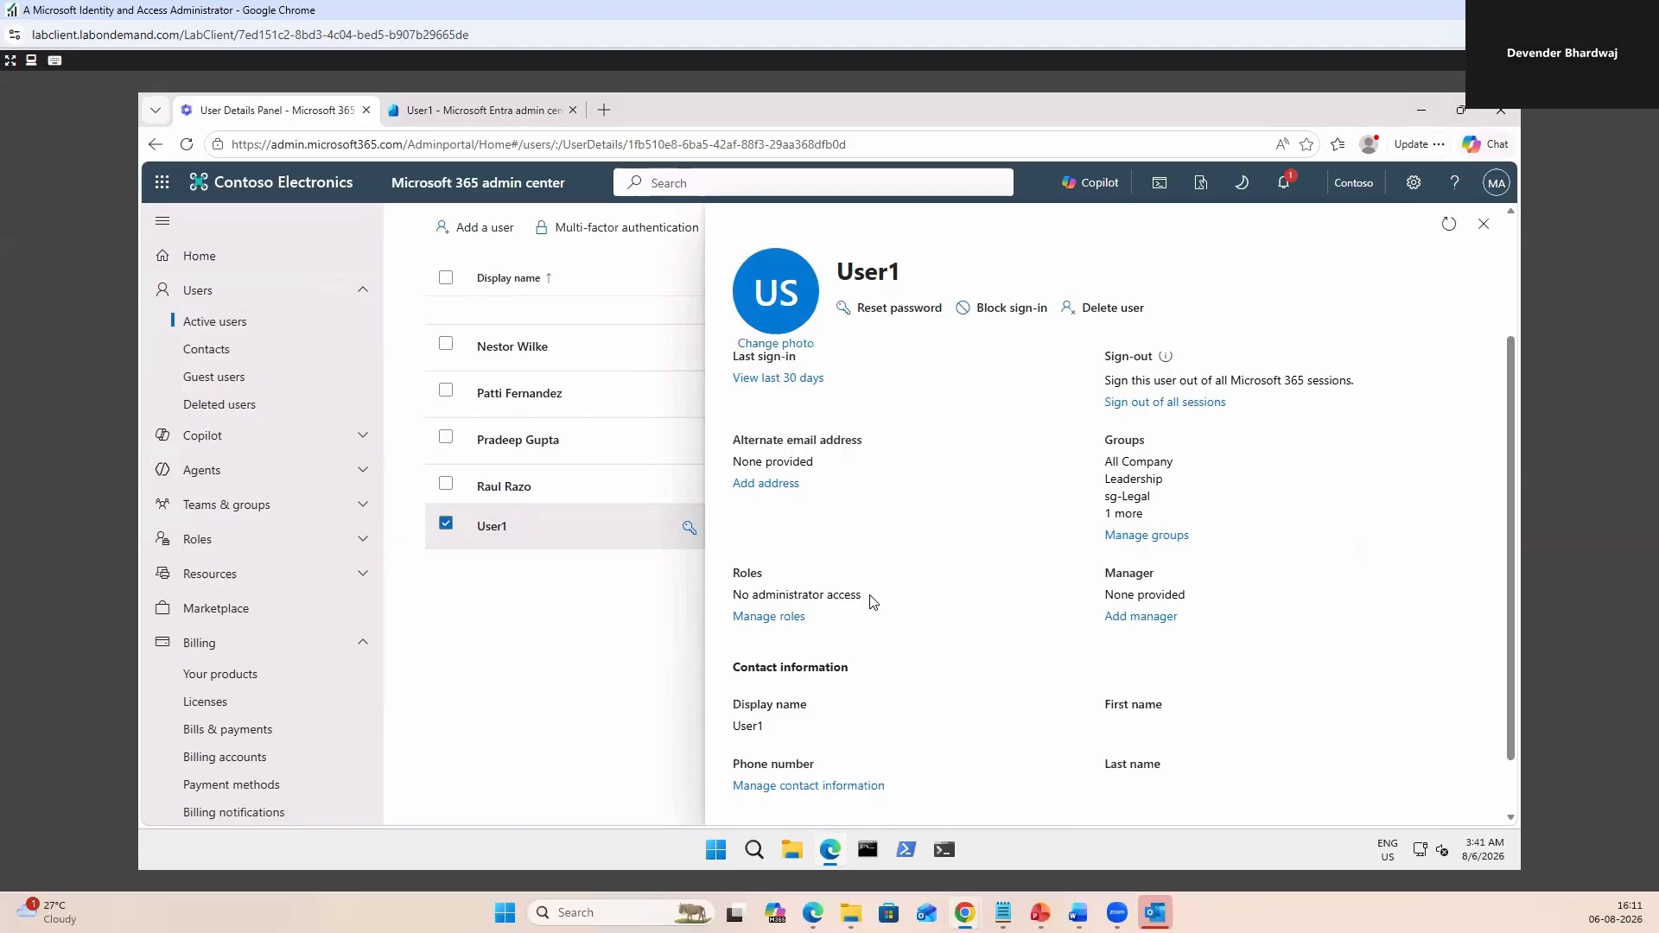
left_click(768, 617)
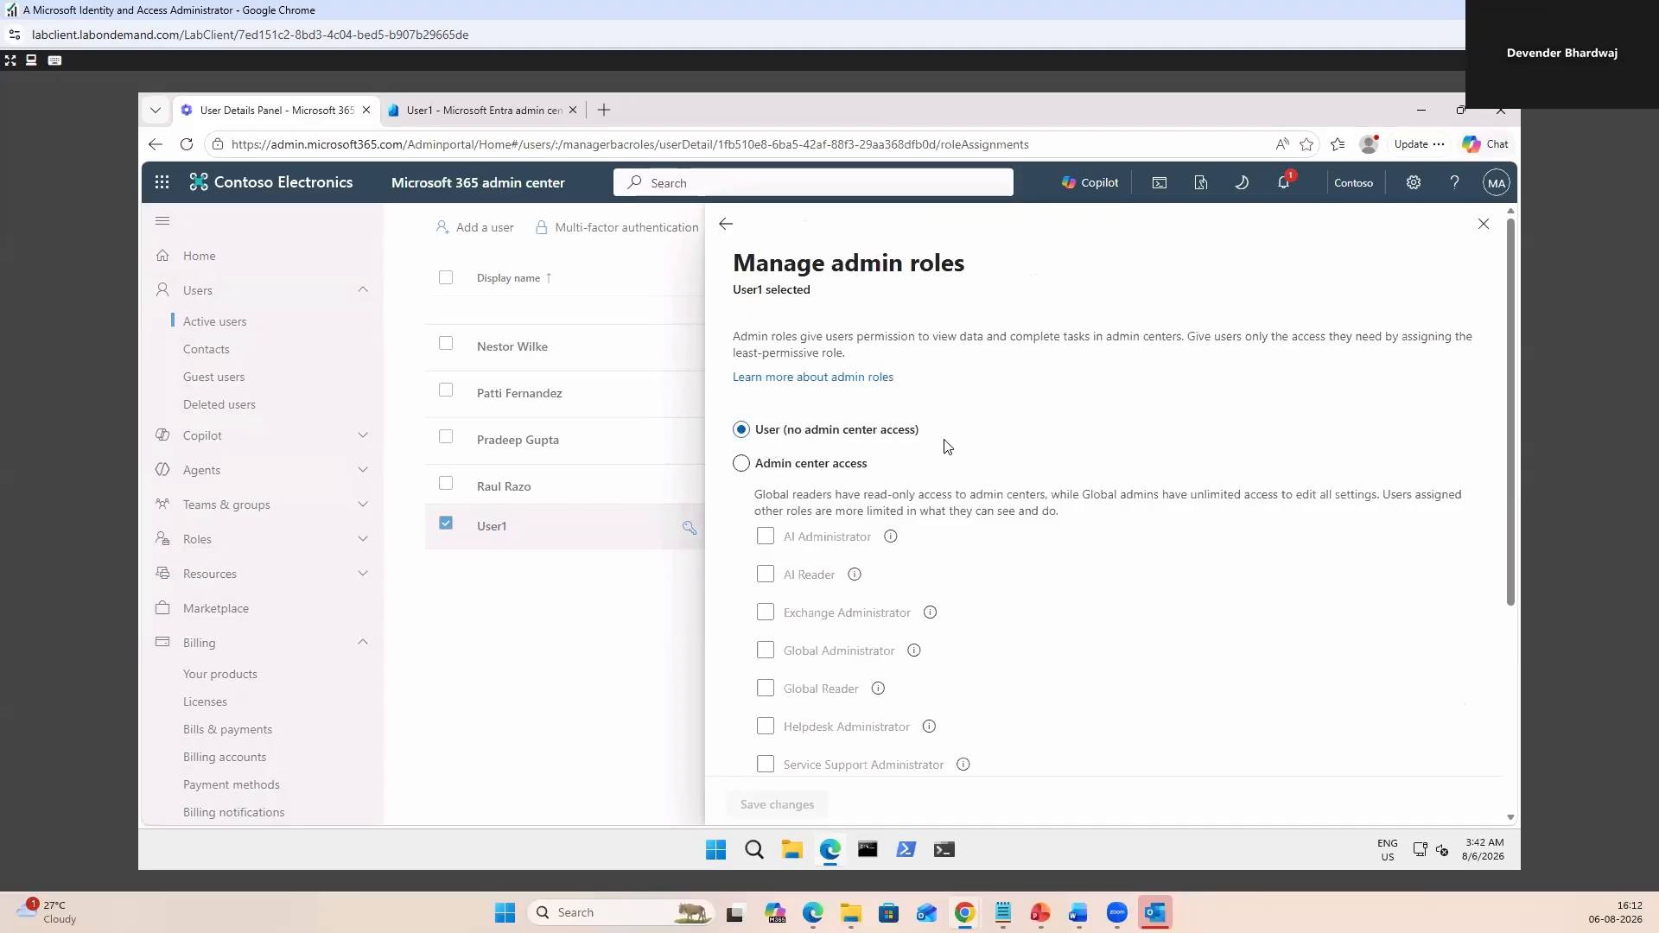
Grant User1 admin center access with the User Administrator role ticked.
left_click(748, 466)
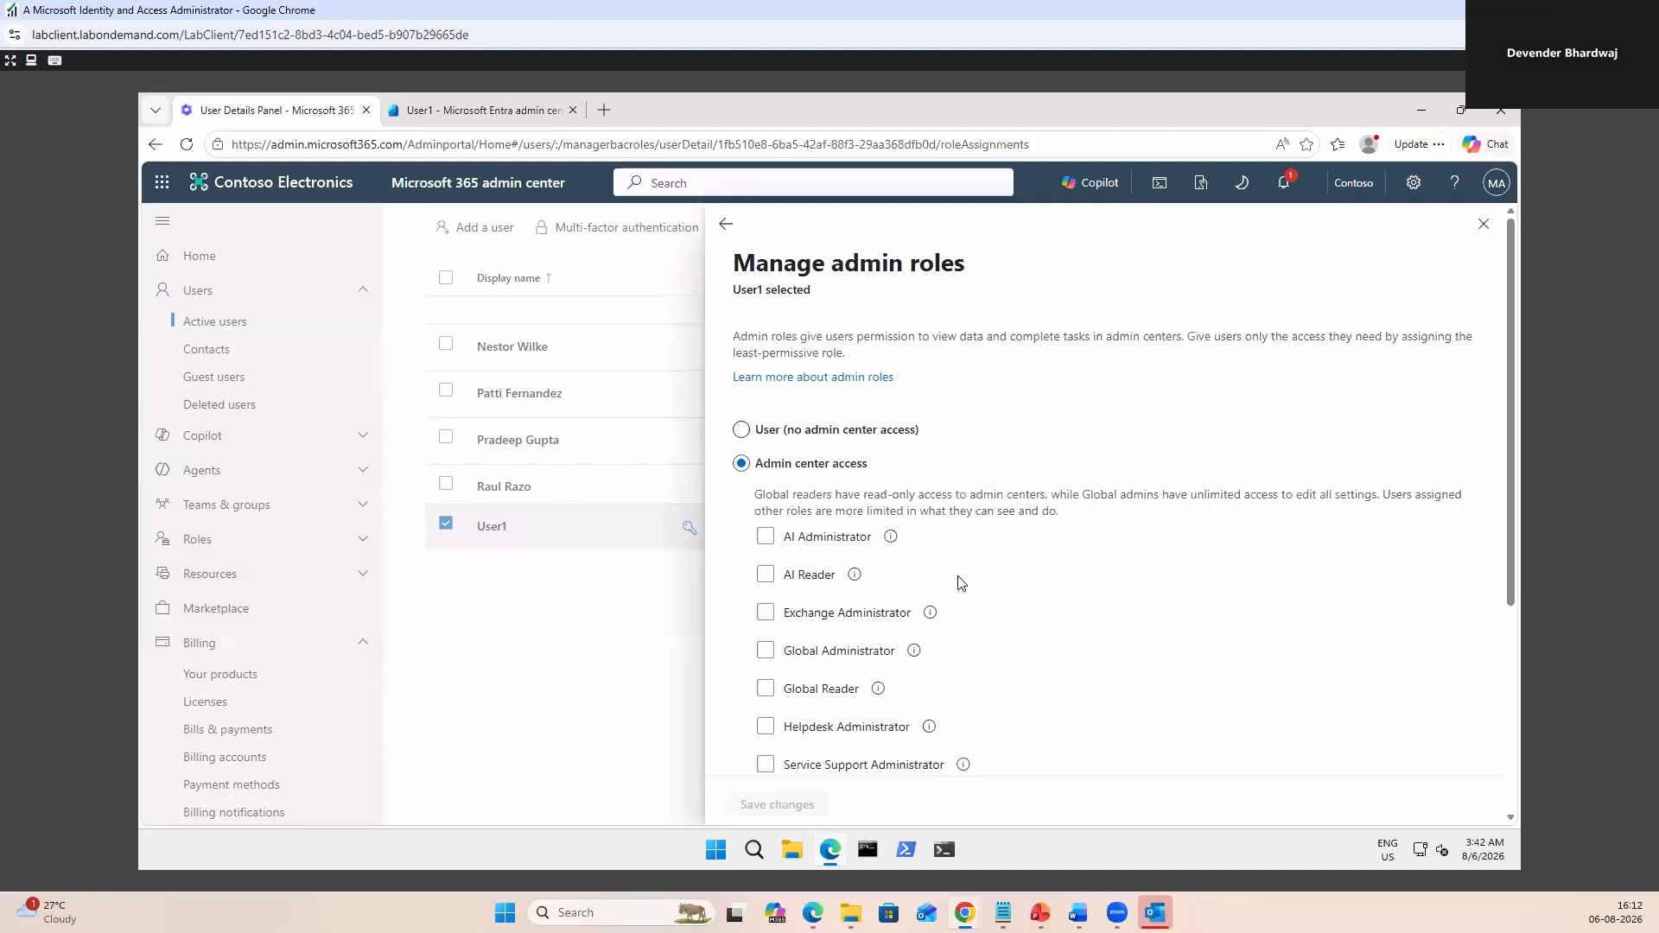
left_click_drag(1507, 589, 1490, 705)
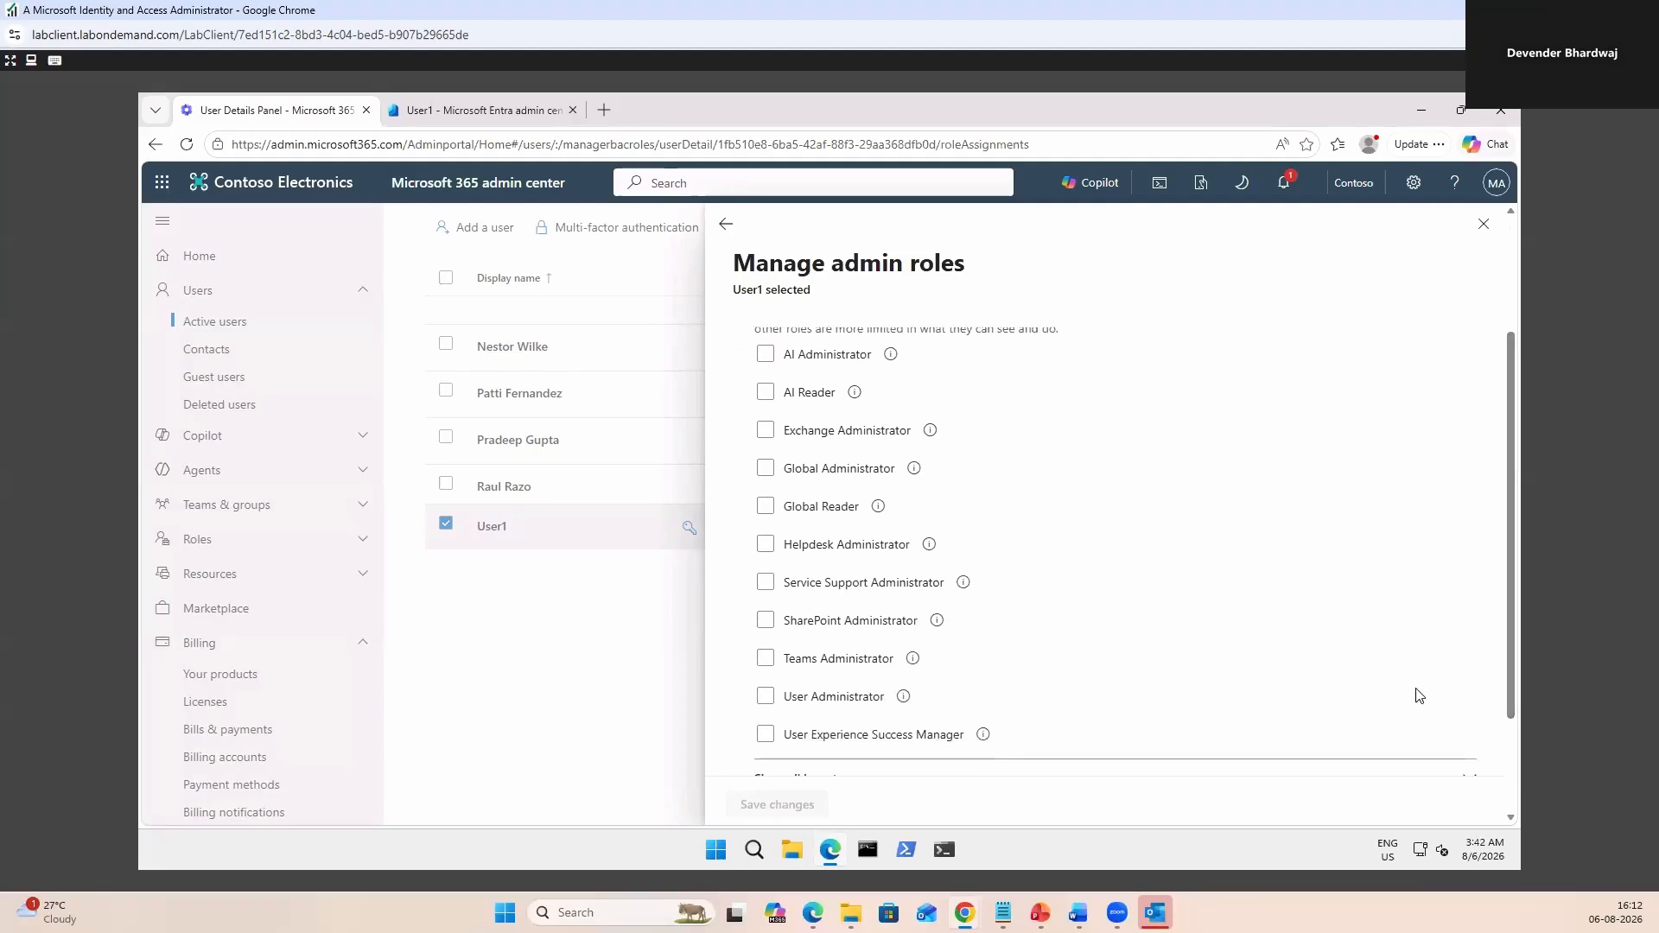
left_click(765, 697)
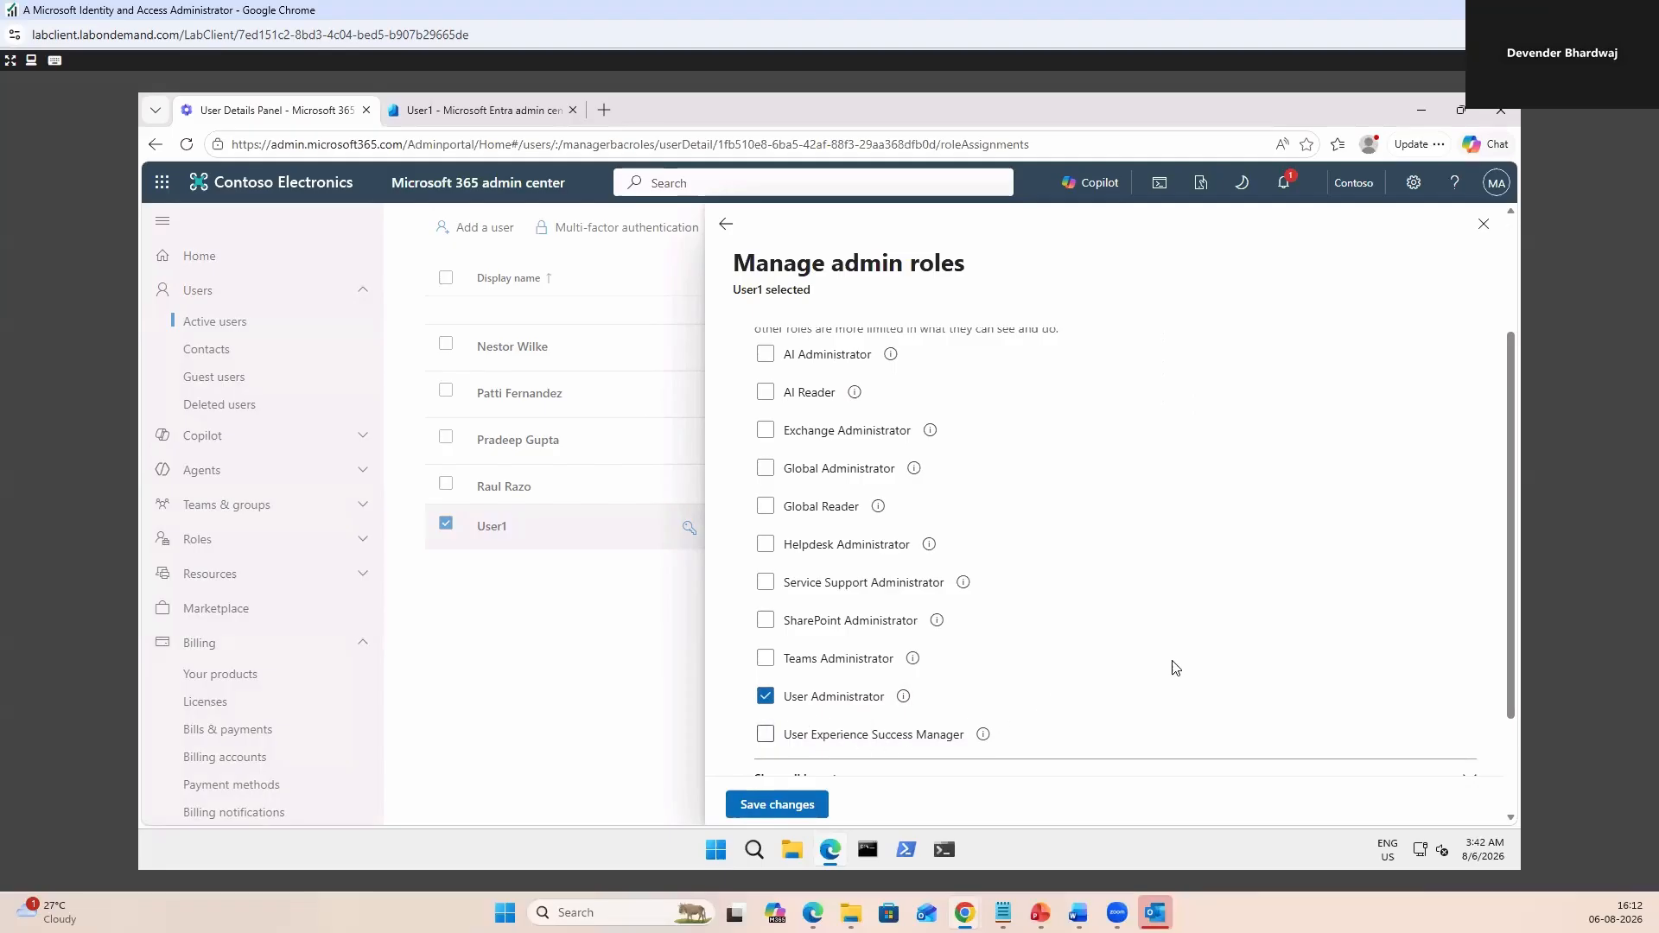
scroll(1099, 659, "up", 2)
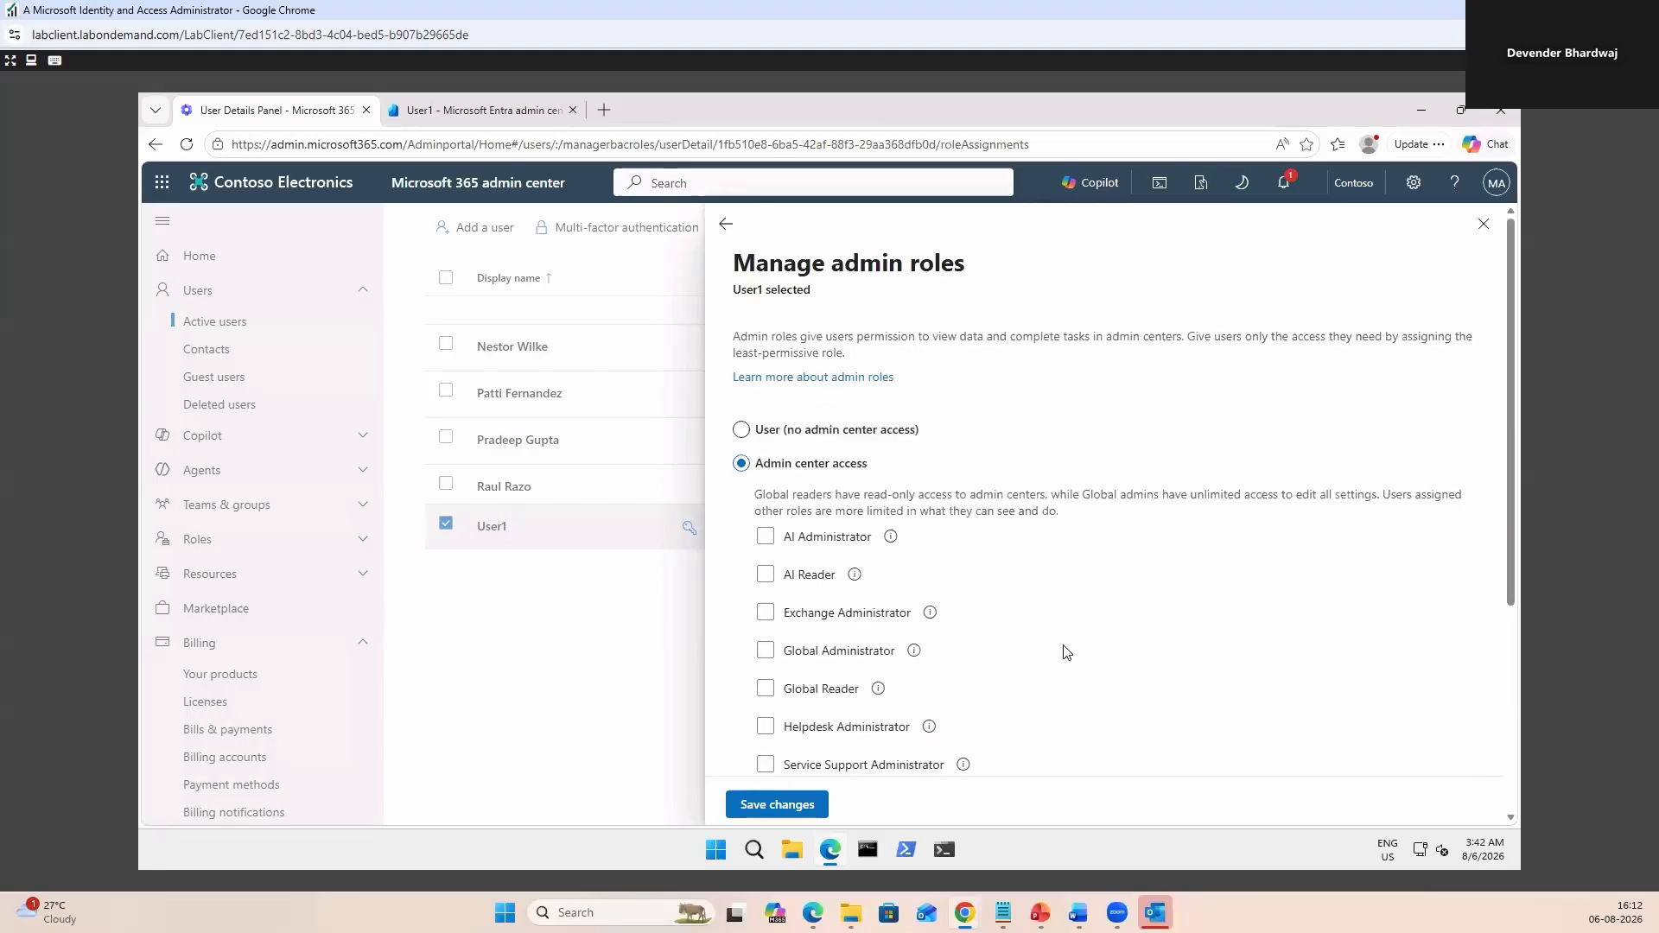
scroll(1066, 651, "down", 2)
scroll(1066, 651, "up", 2)
scroll(985, 629, "down", 3)
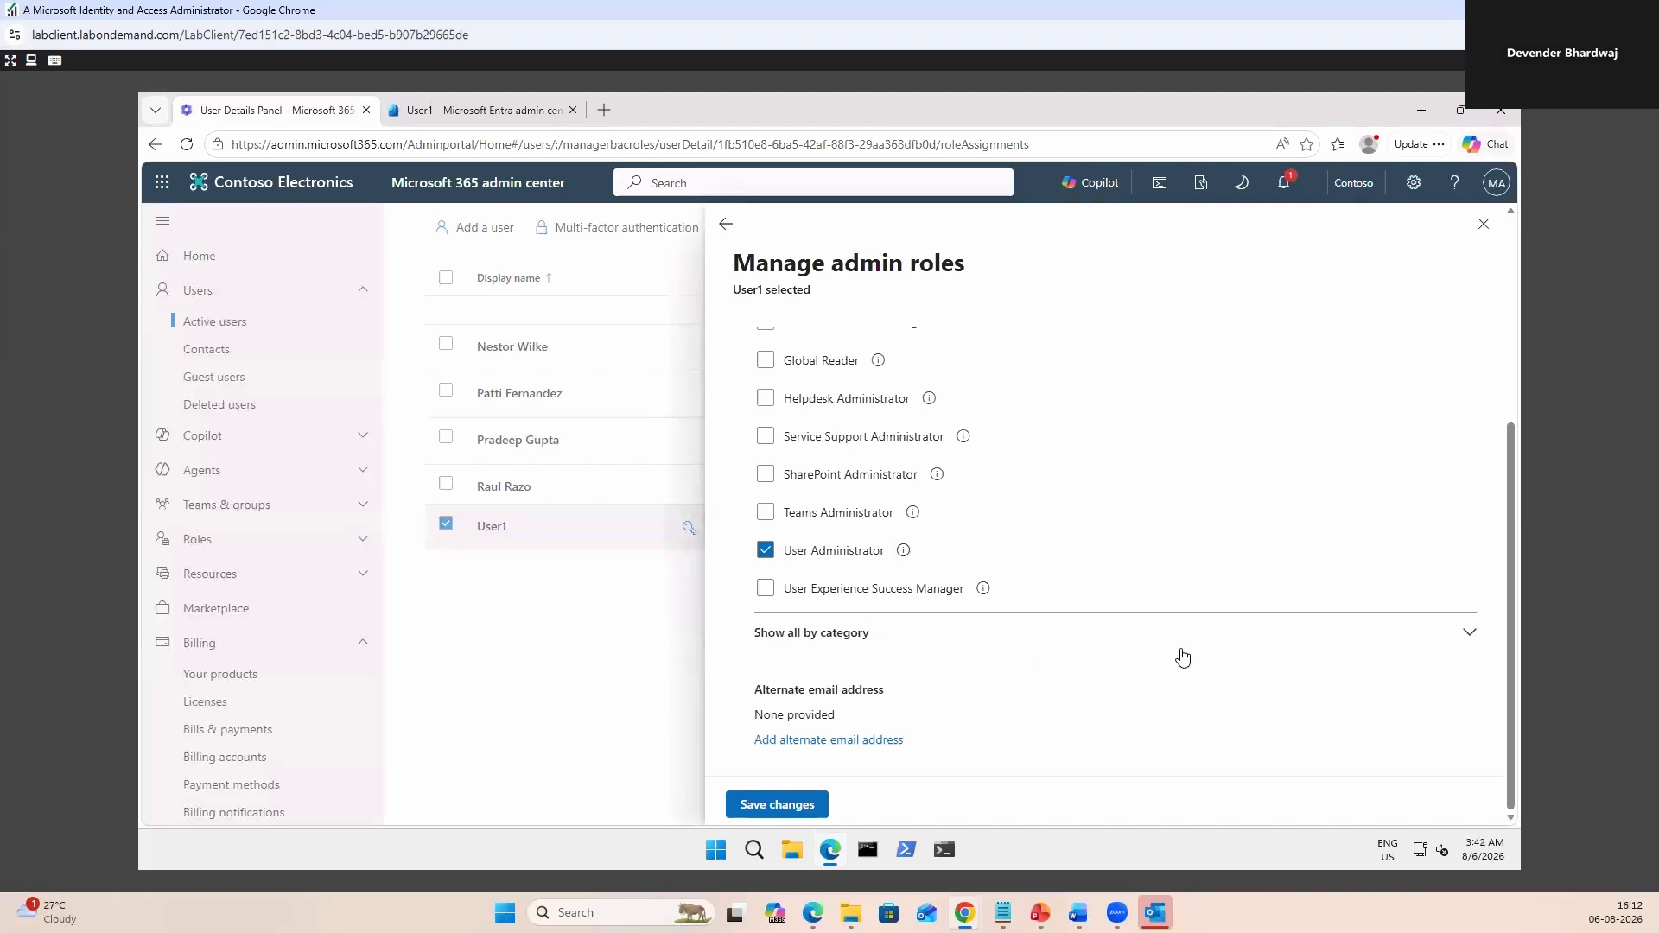
Review all admin roles by category, save the User Administrator assignment and close the panel.
left_click(1470, 638)
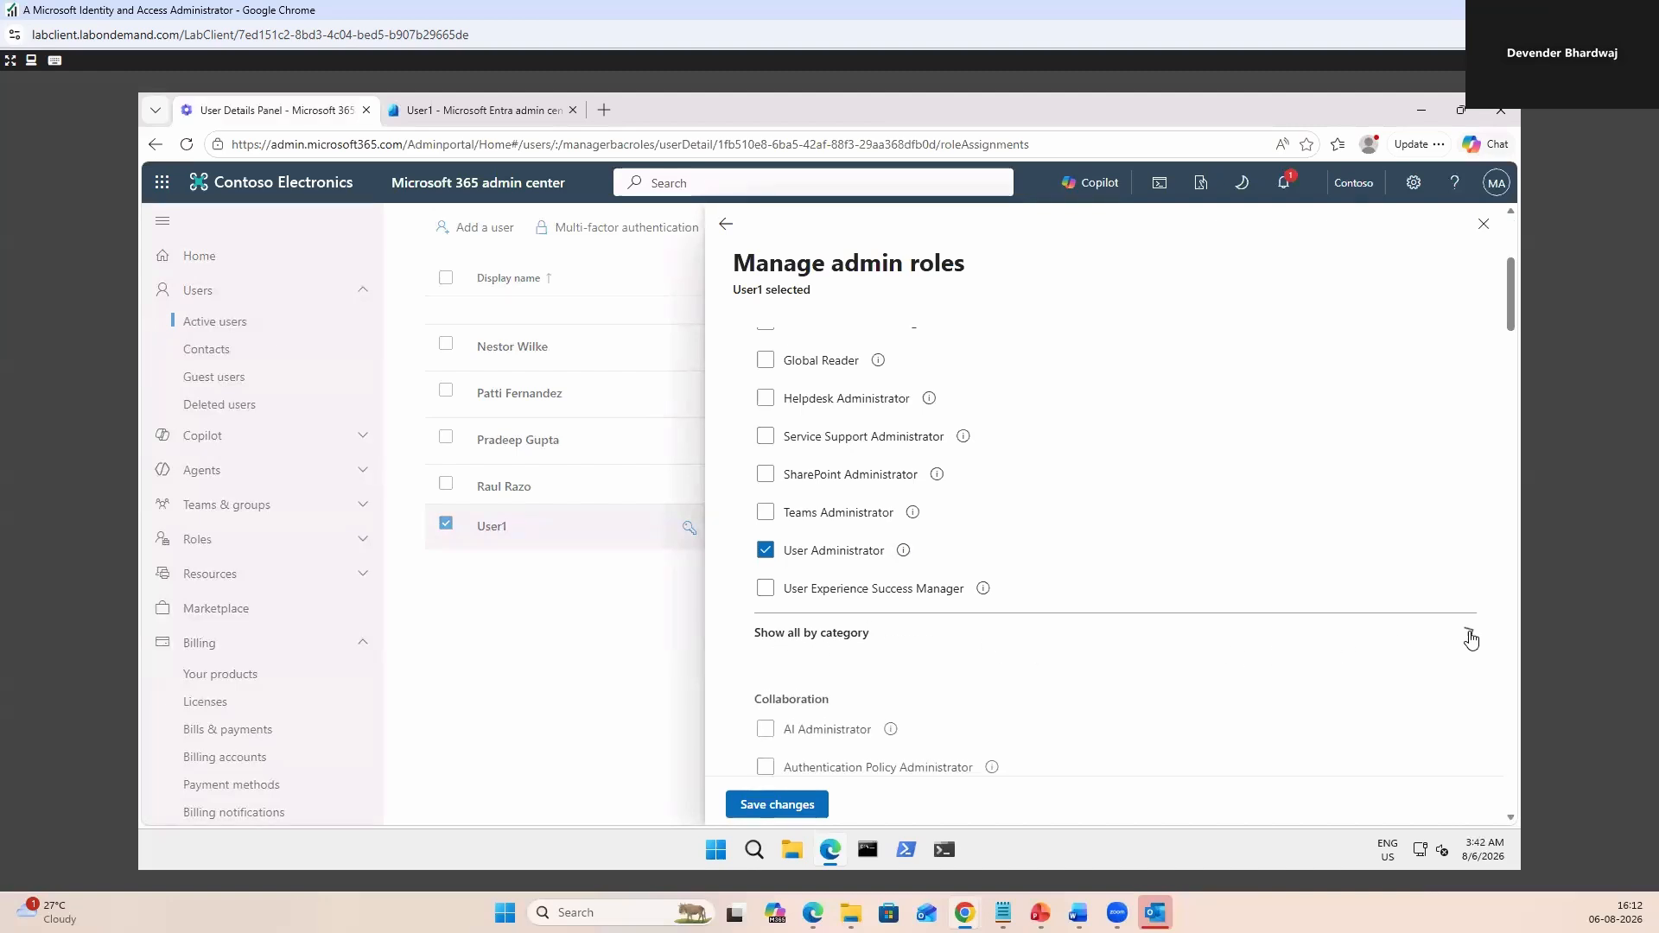
scroll(981, 659, "down", 2)
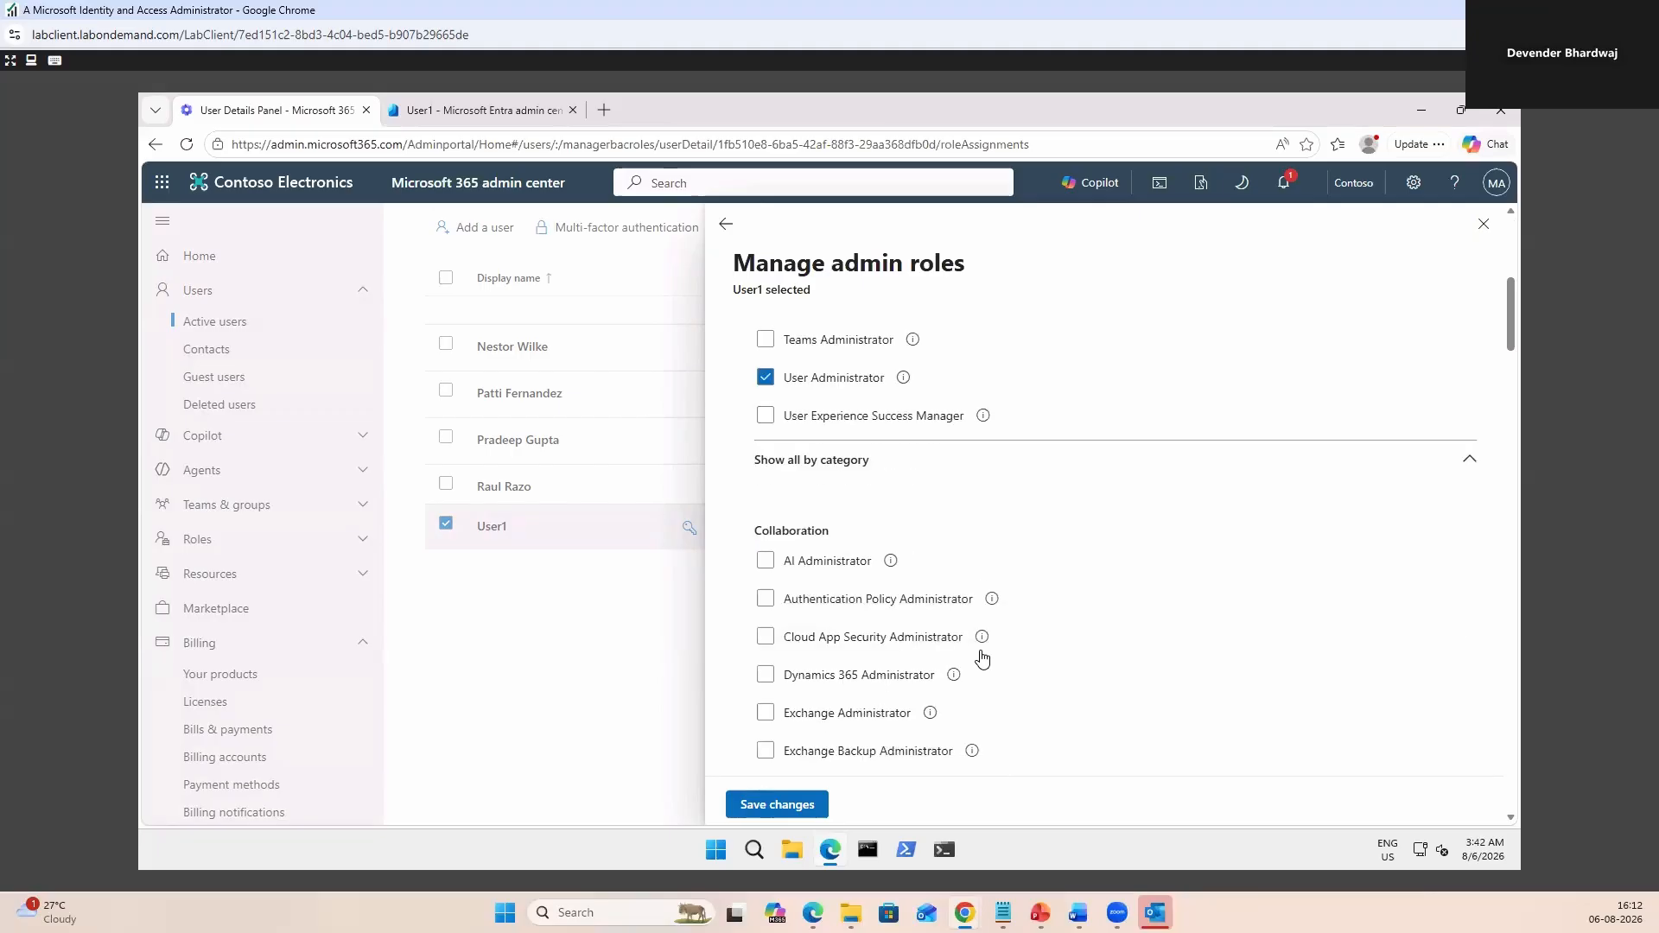
scroll(1021, 586, "down", 15)
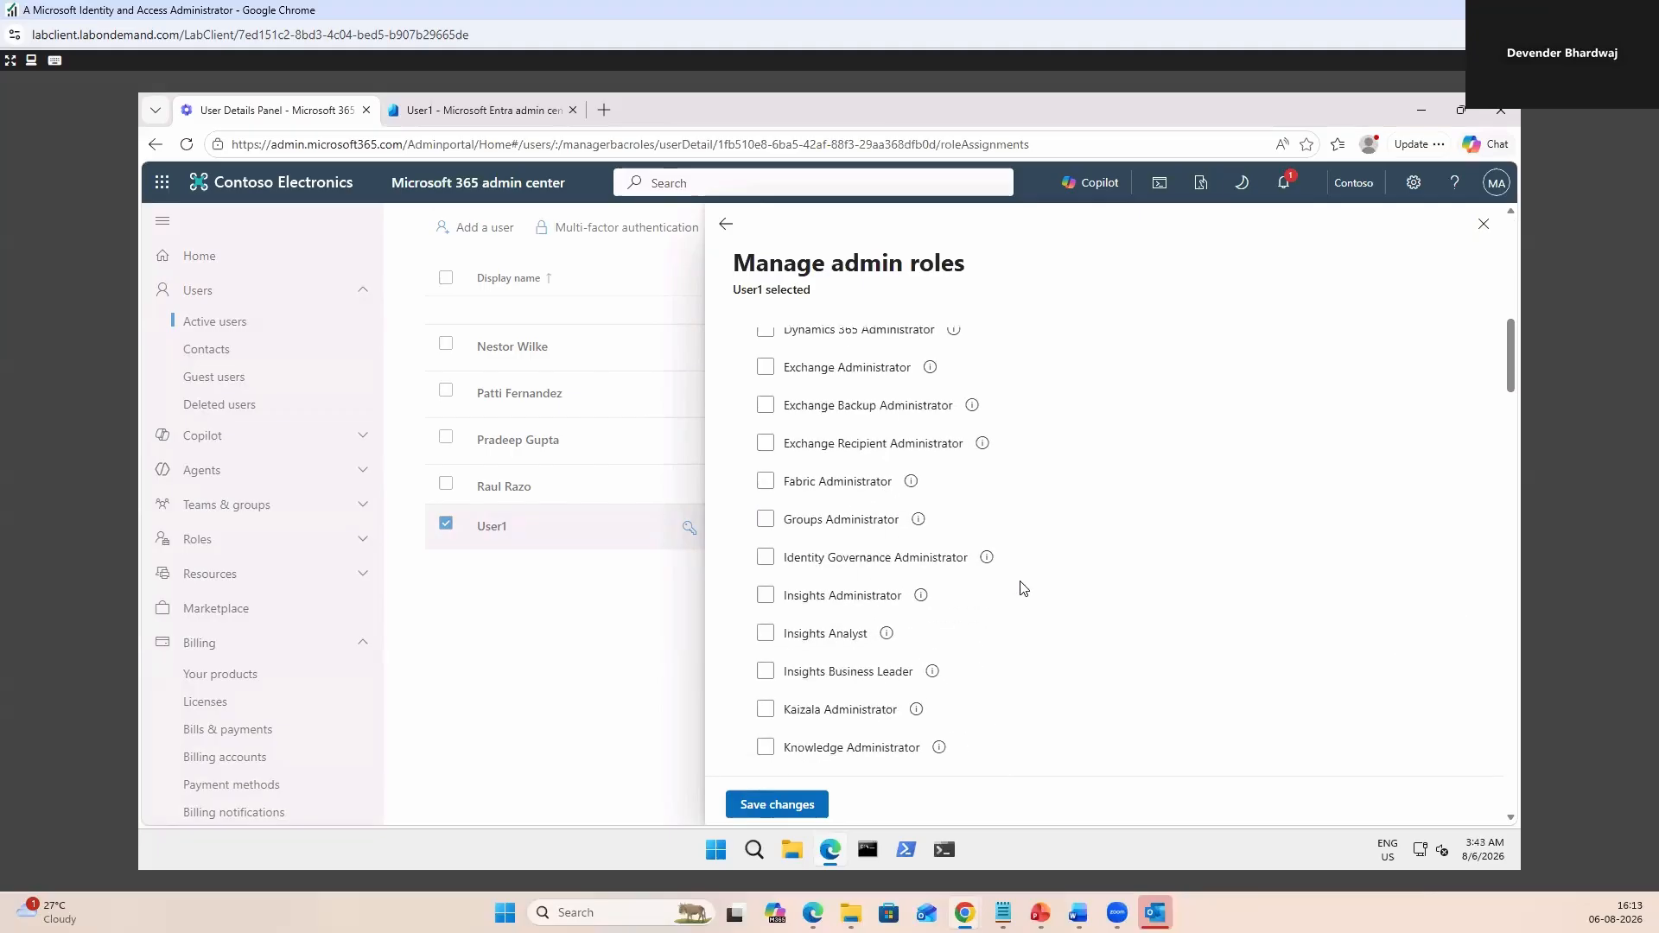
scroll(1026, 591, "down", 10)
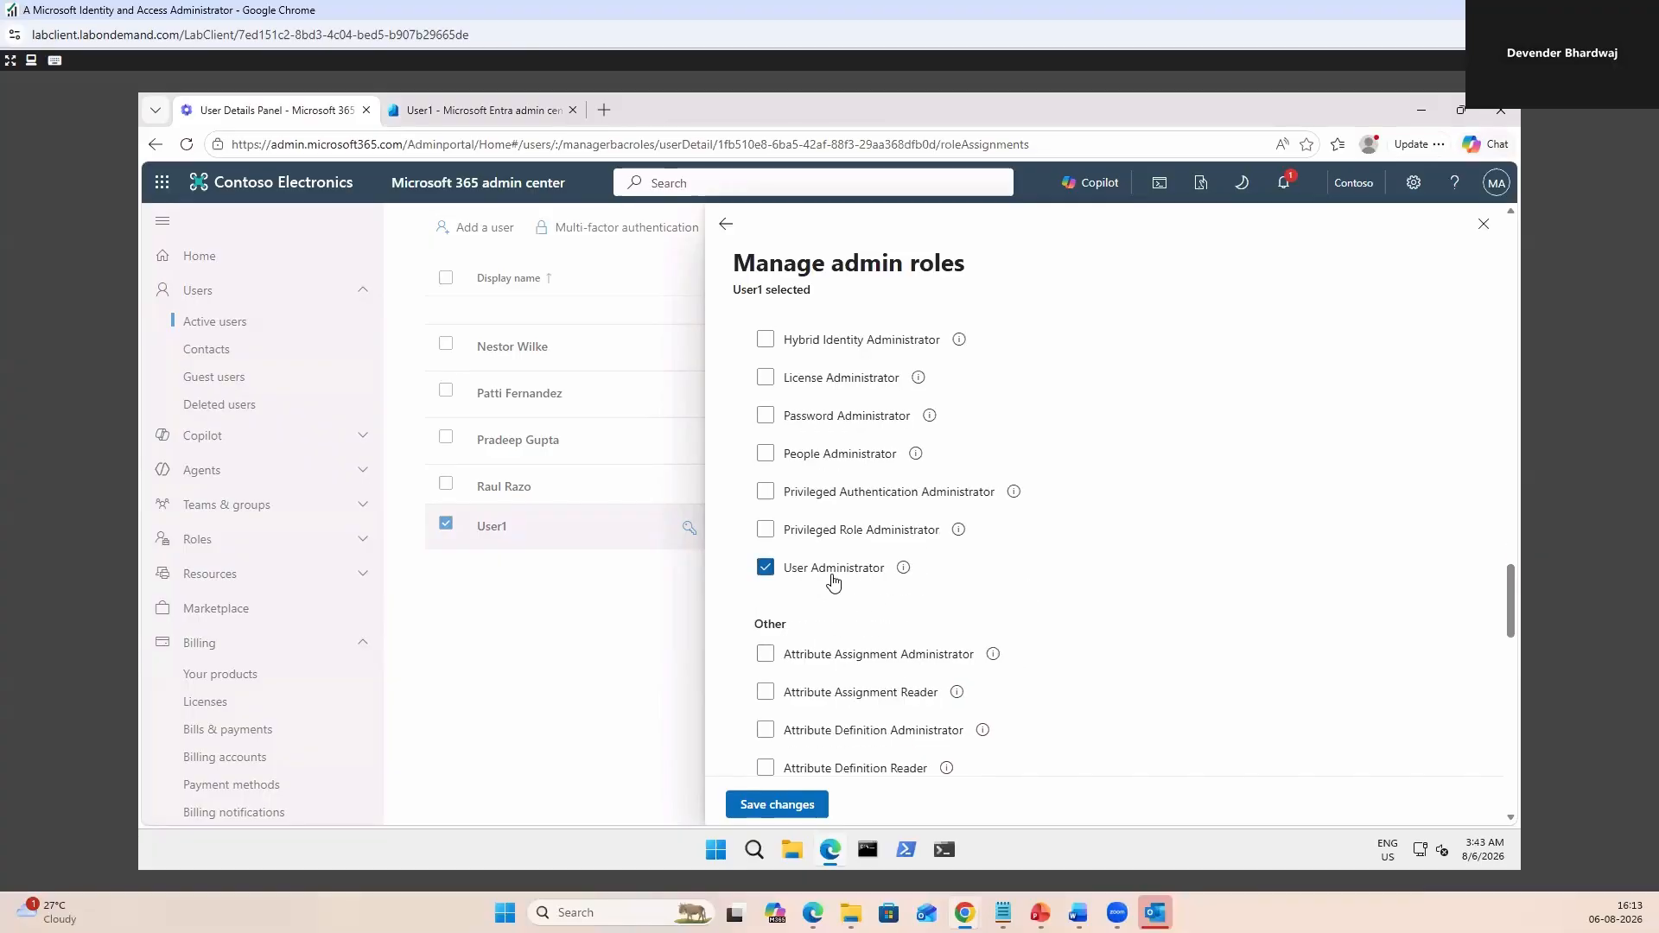
scroll(1023, 589, "up", 5)
scroll(1024, 589, "up", 2)
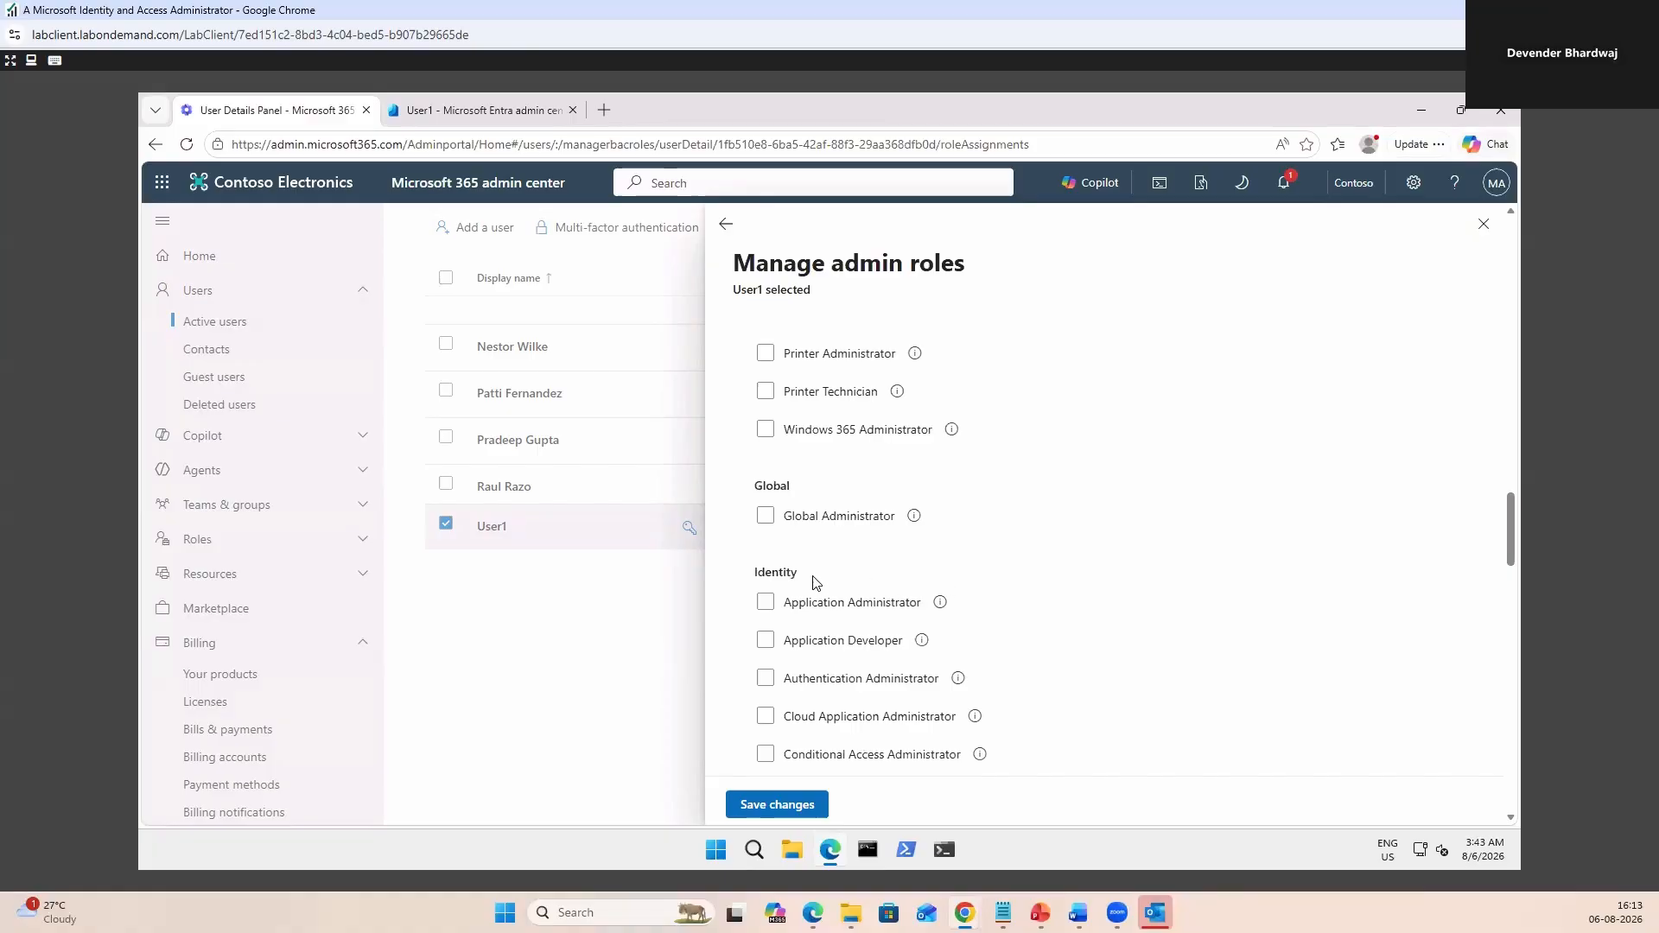
scroll(1041, 678, "down", 7)
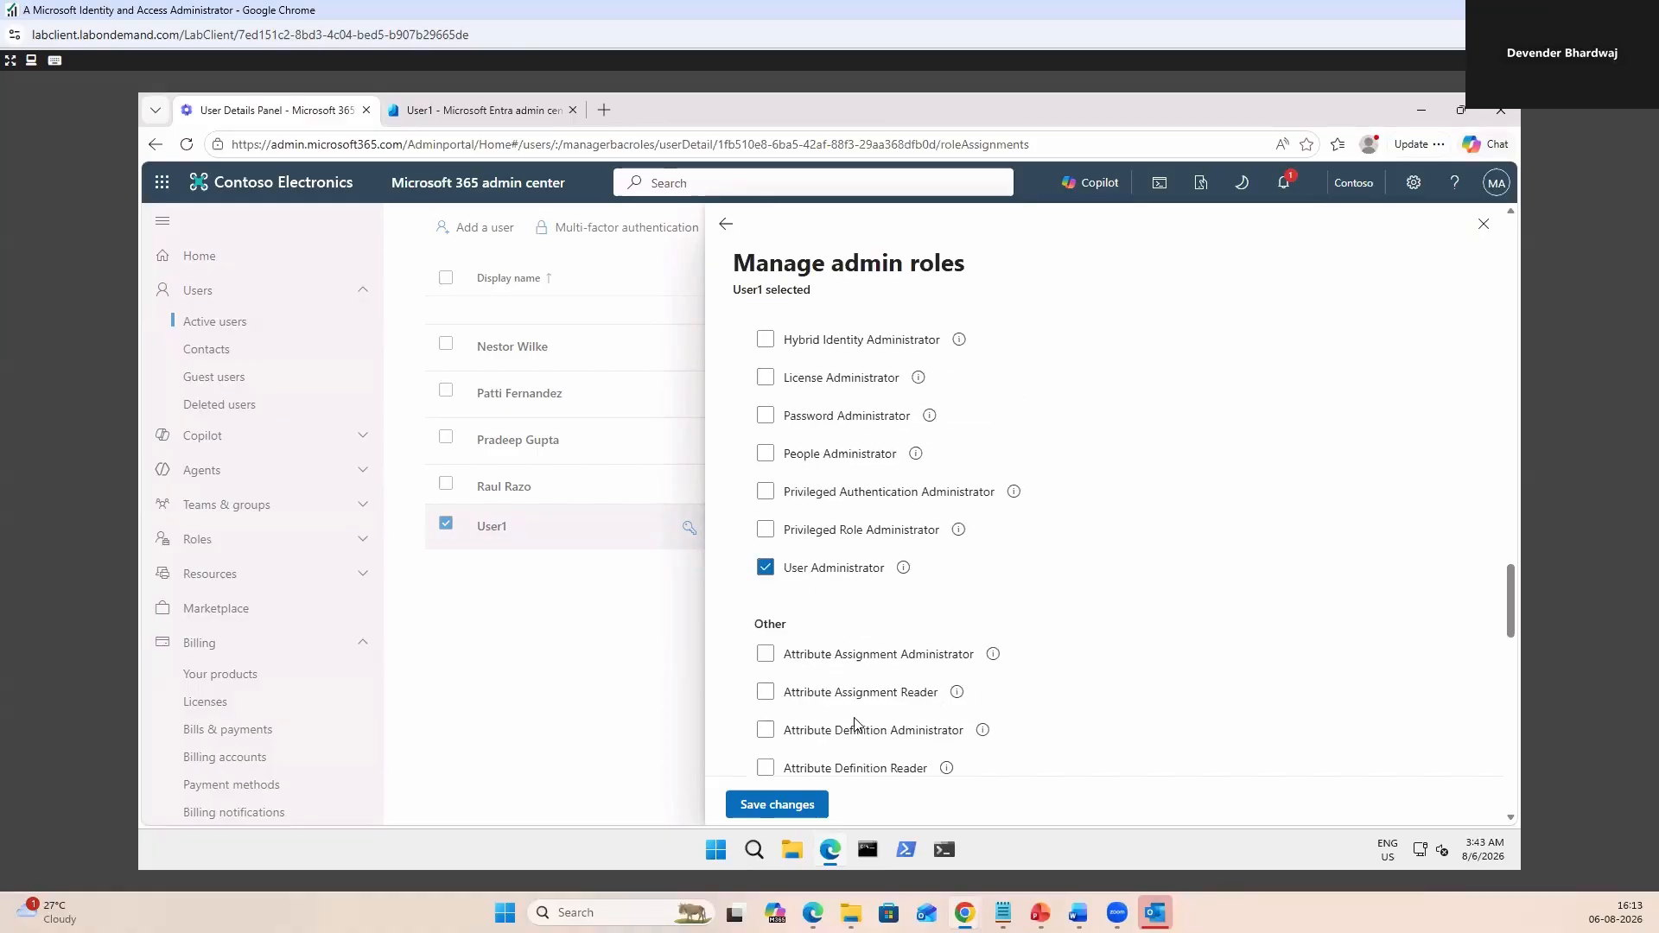
left_click(769, 805)
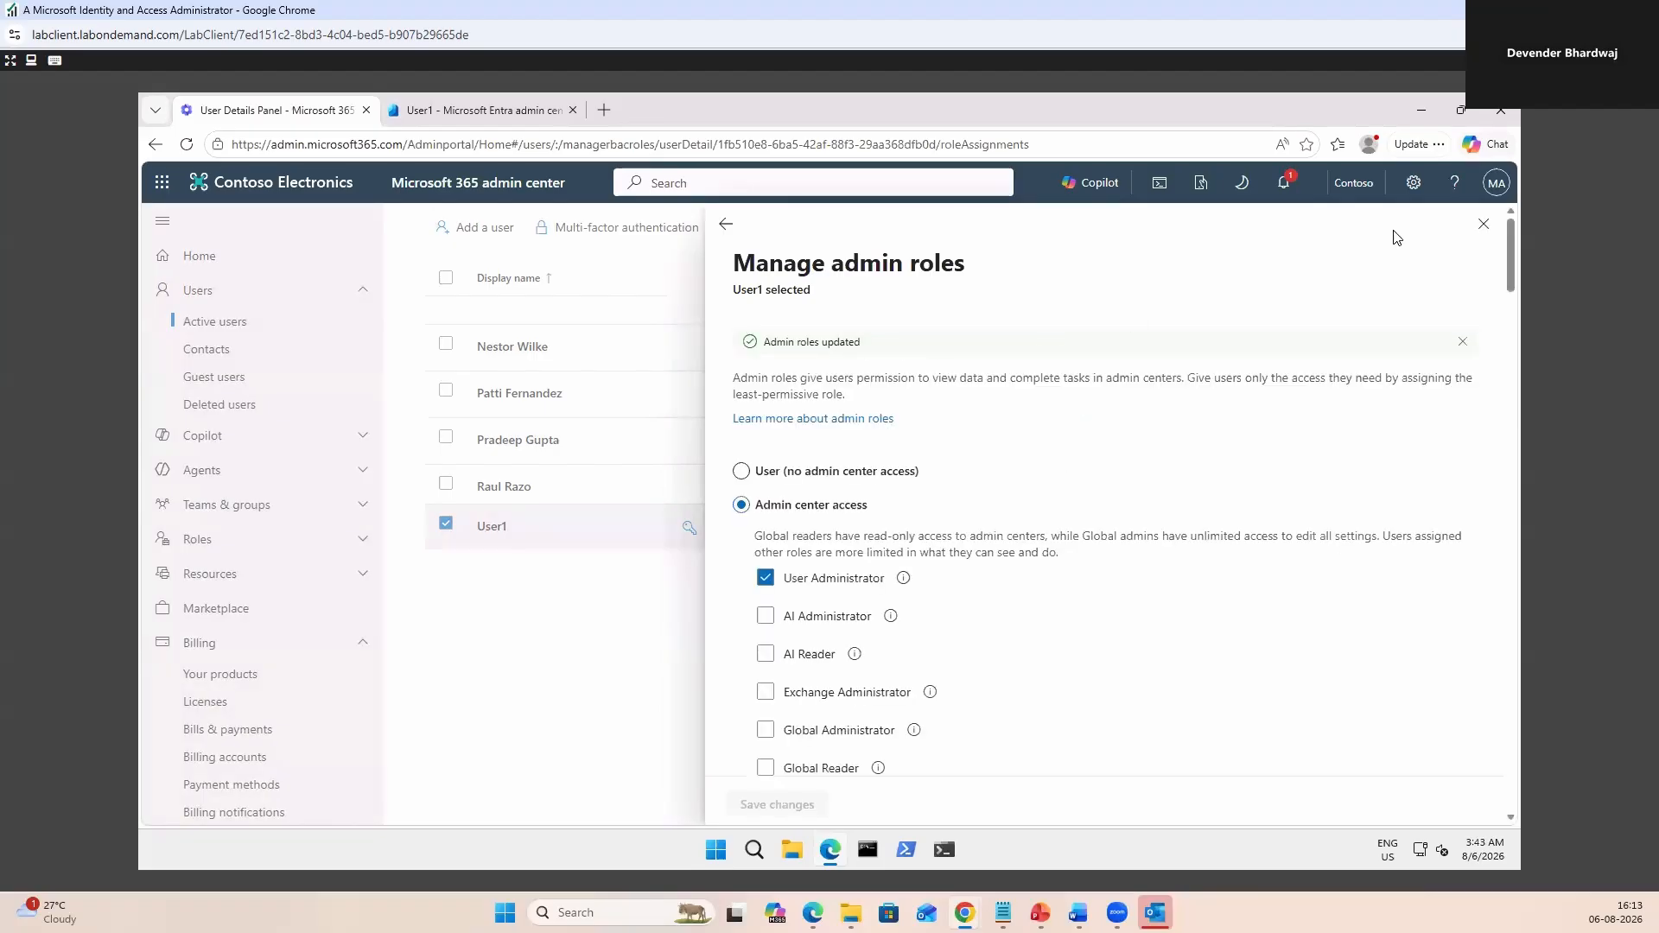
left_click(1485, 226)
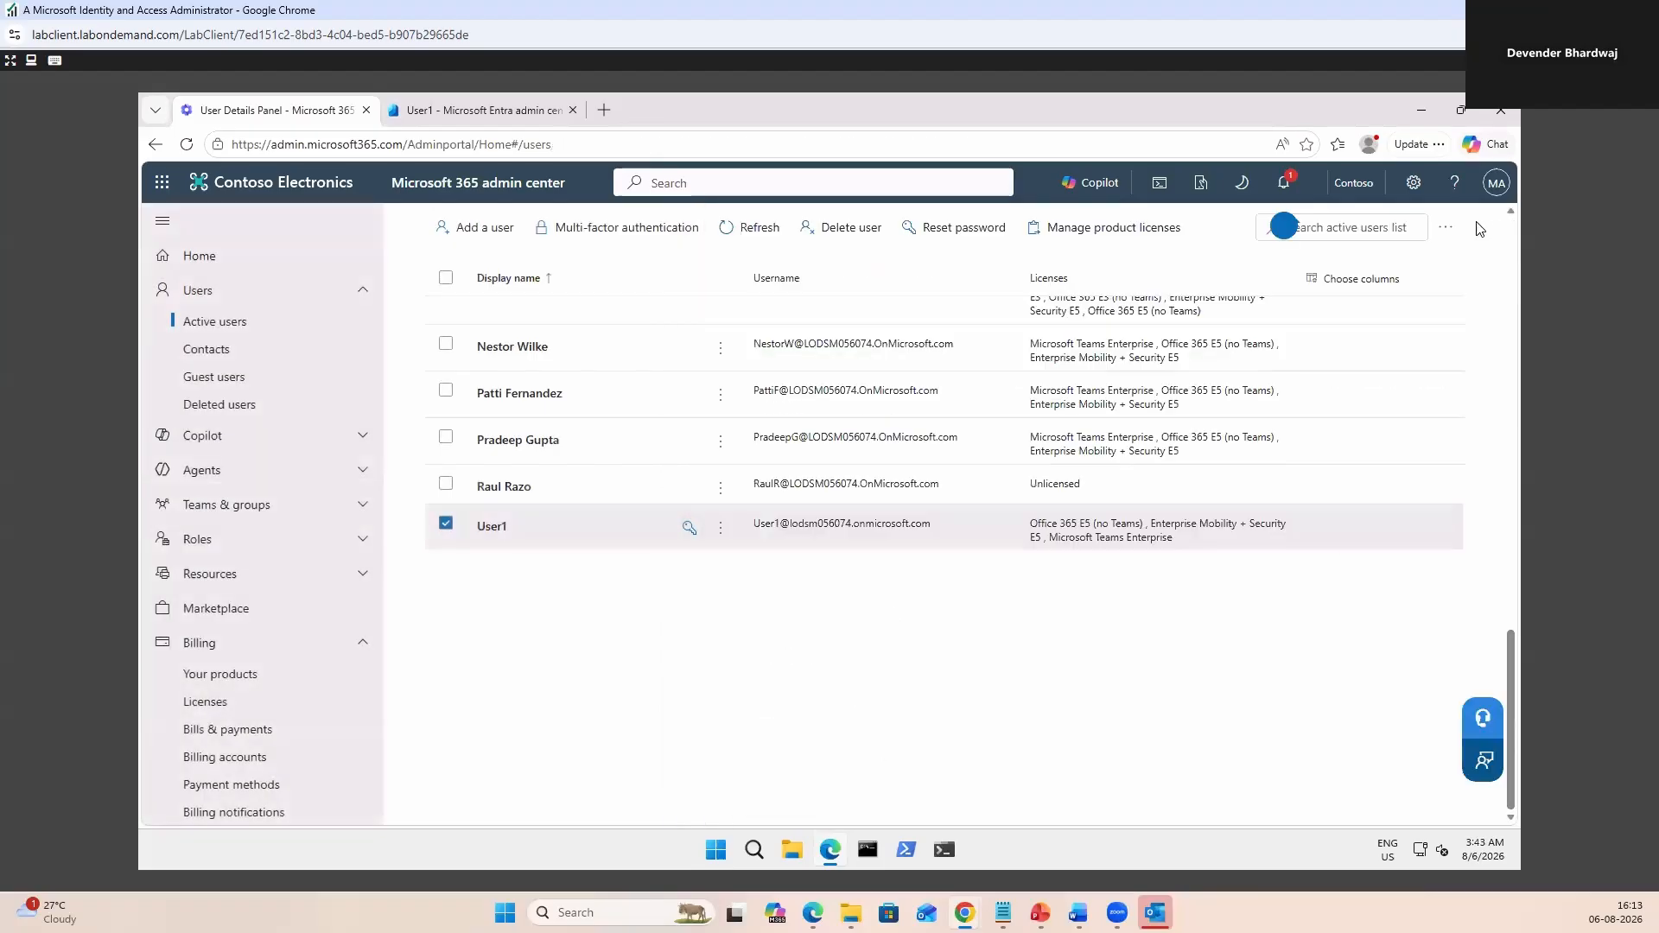
Verify User1's details list the User Administrator role, then present the SC-300 user-management slide full-screen.
left_click(489, 528)
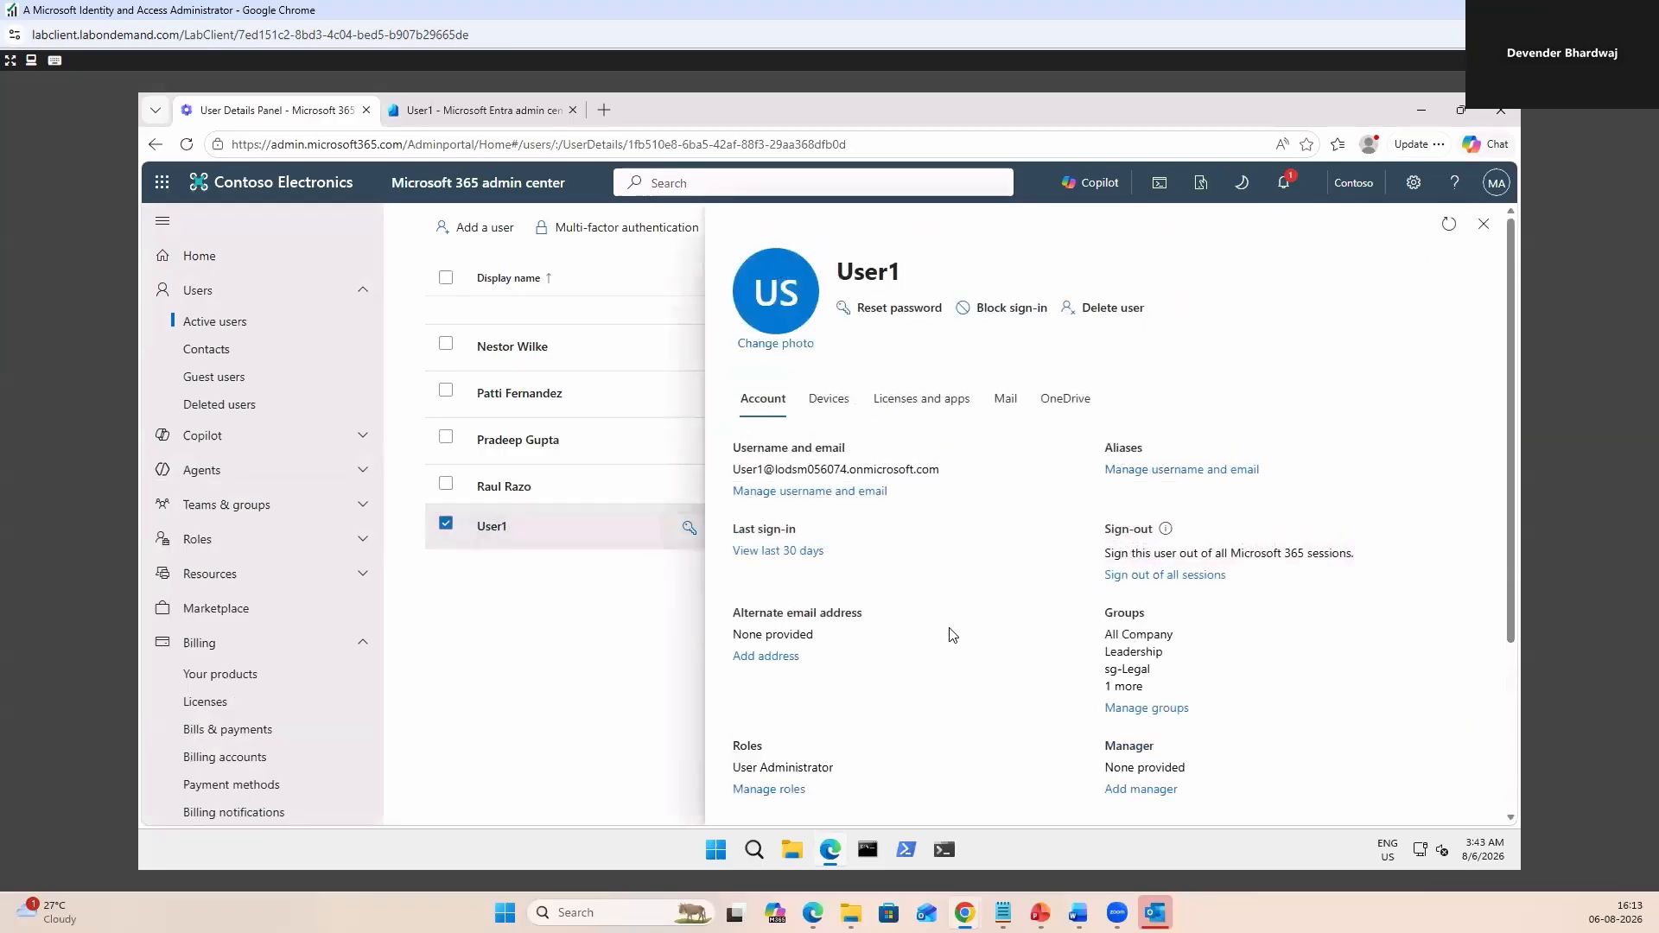
left_click(1484, 225)
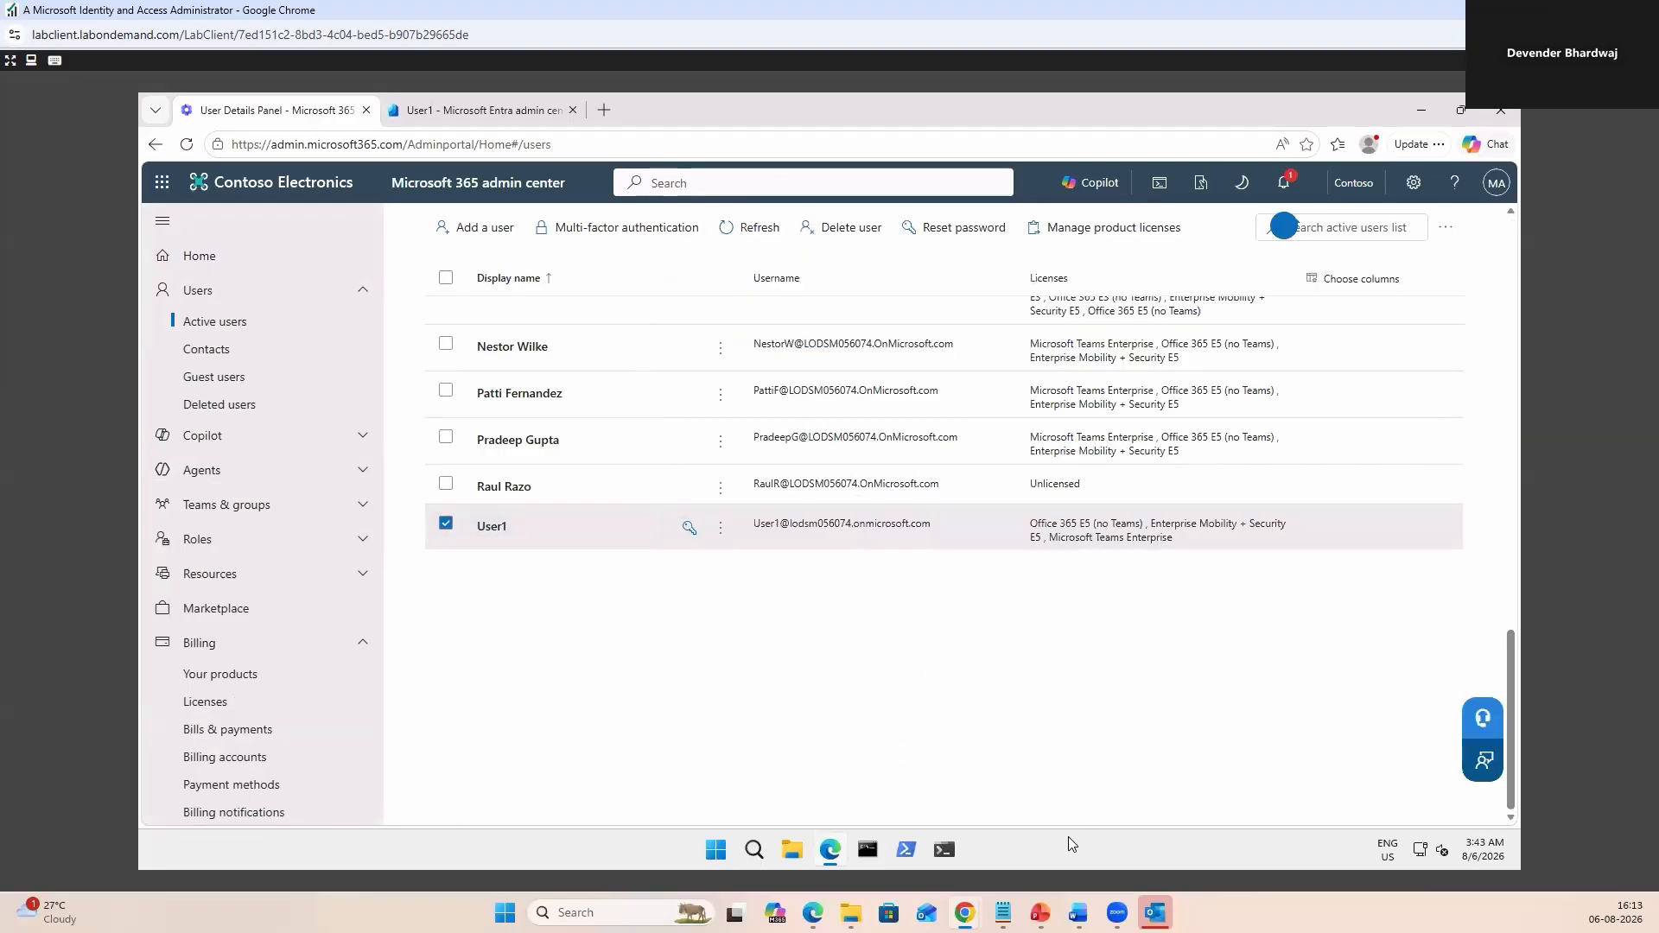
left_click(1043, 909)
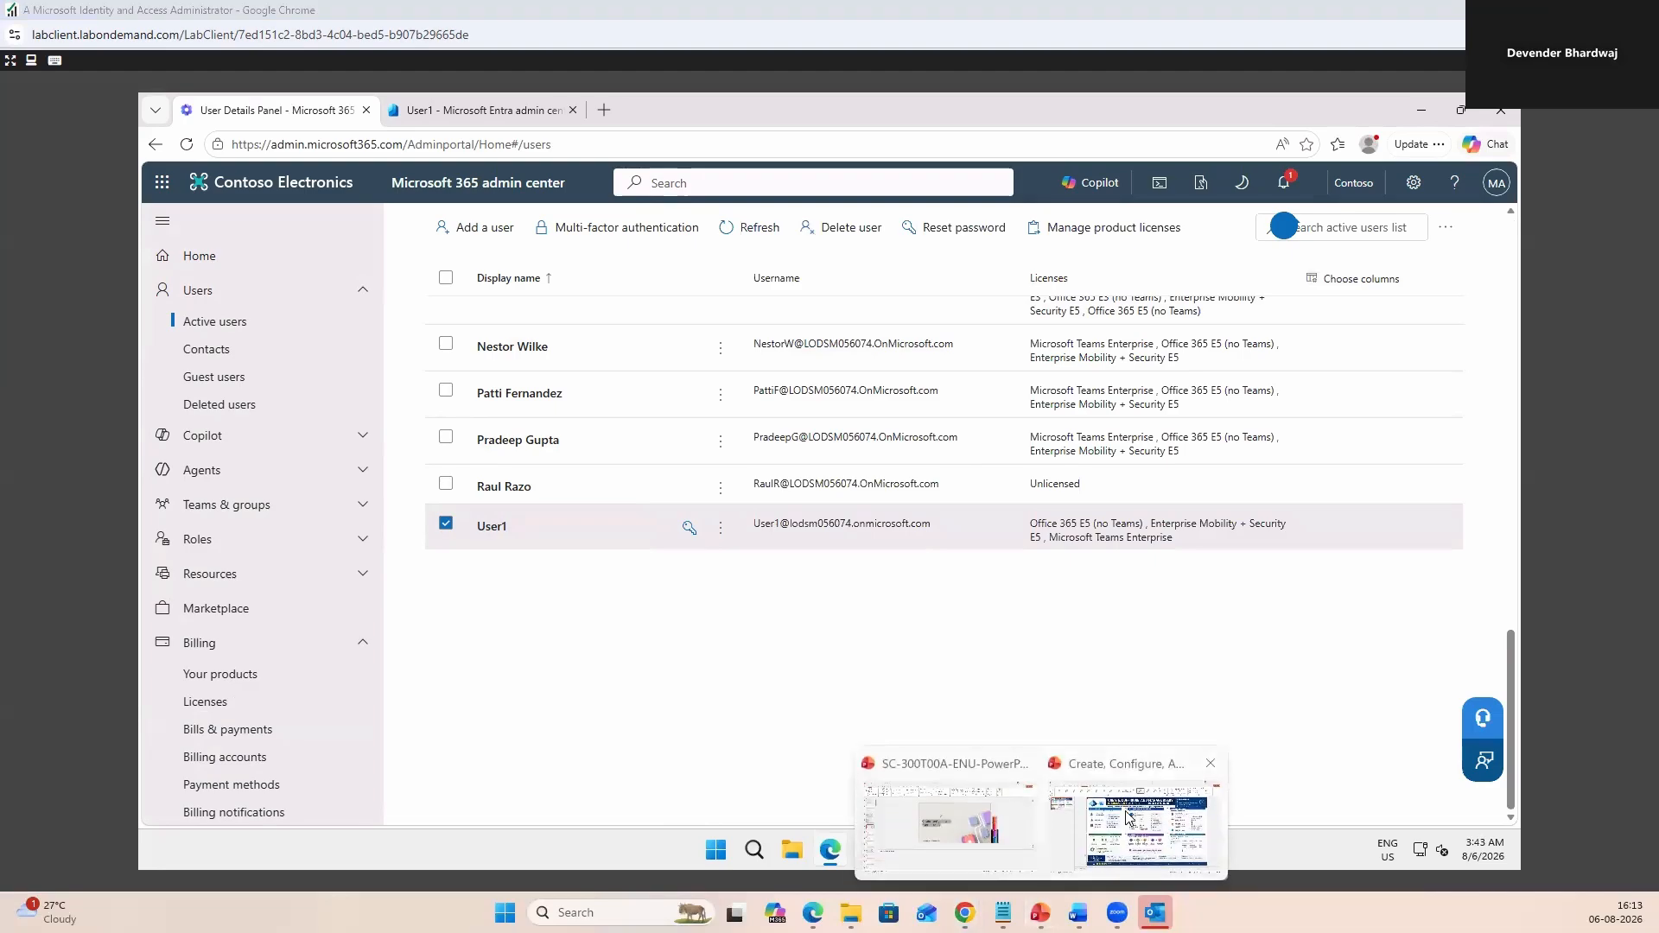
left_click(1128, 814)
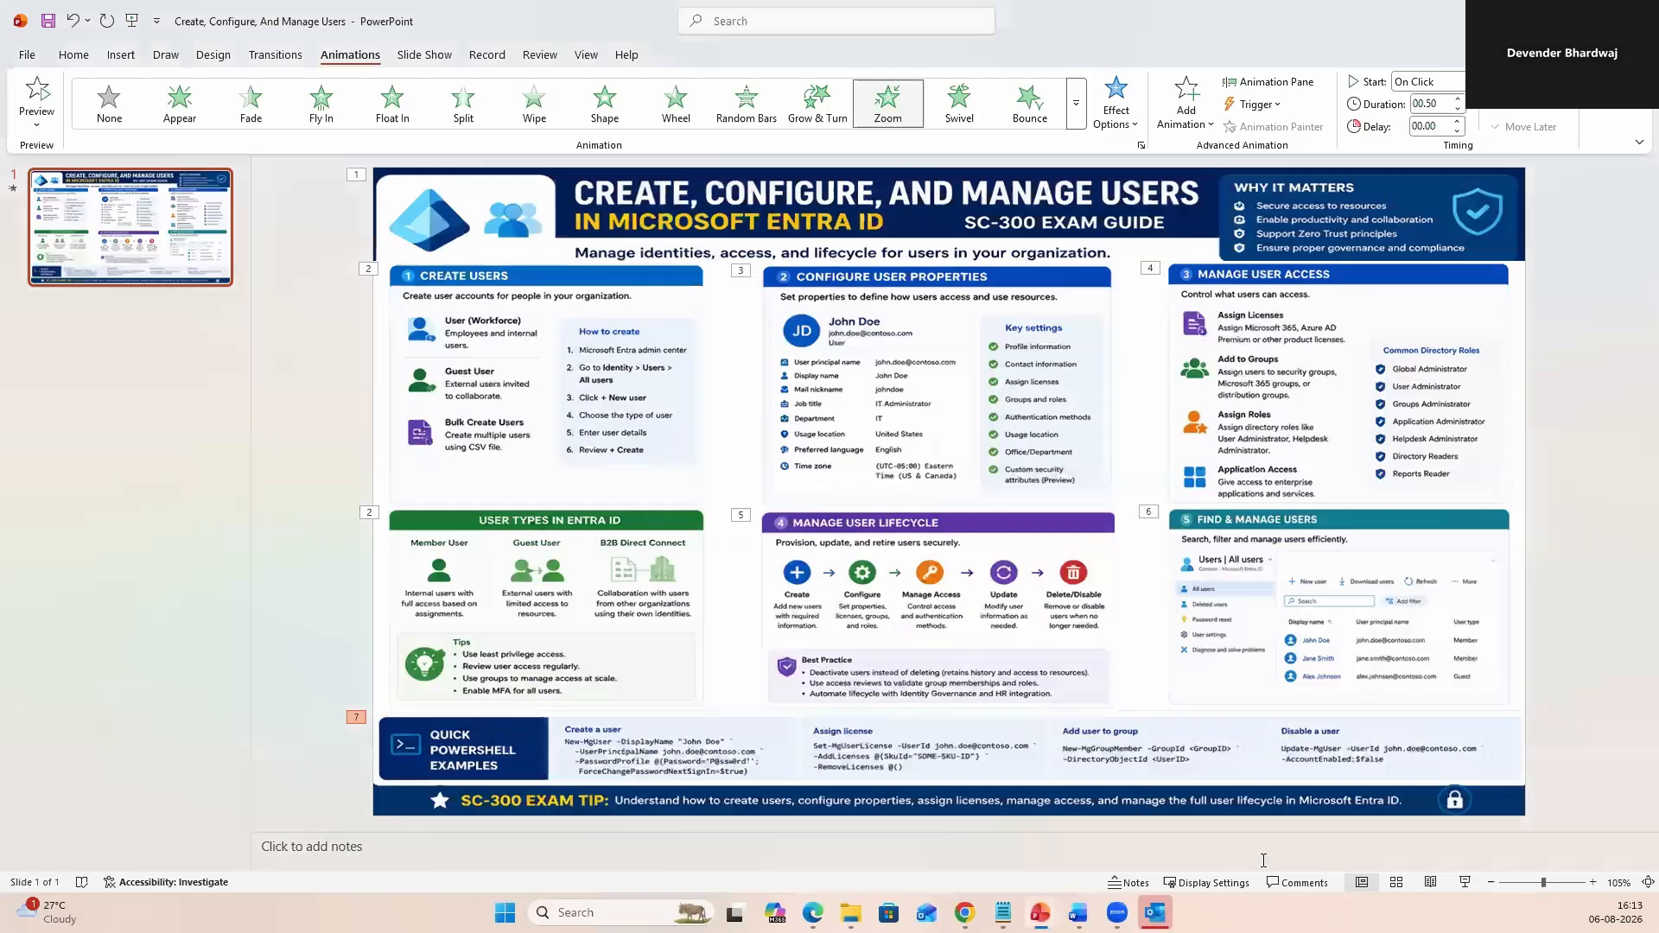
left_click(1466, 883)
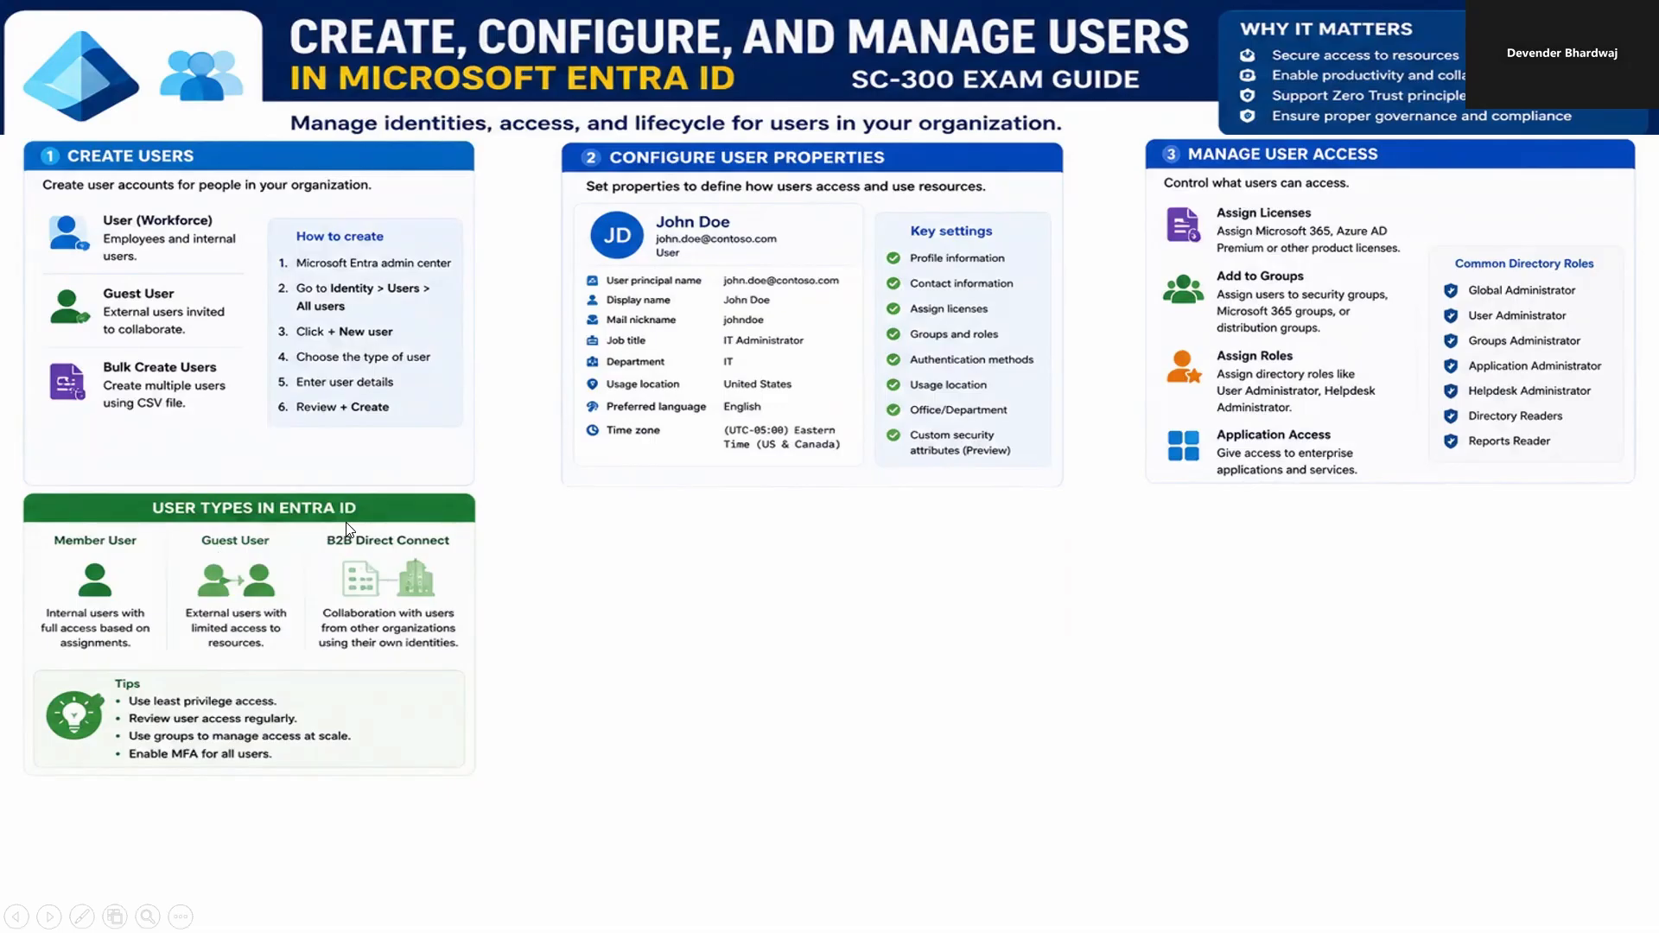
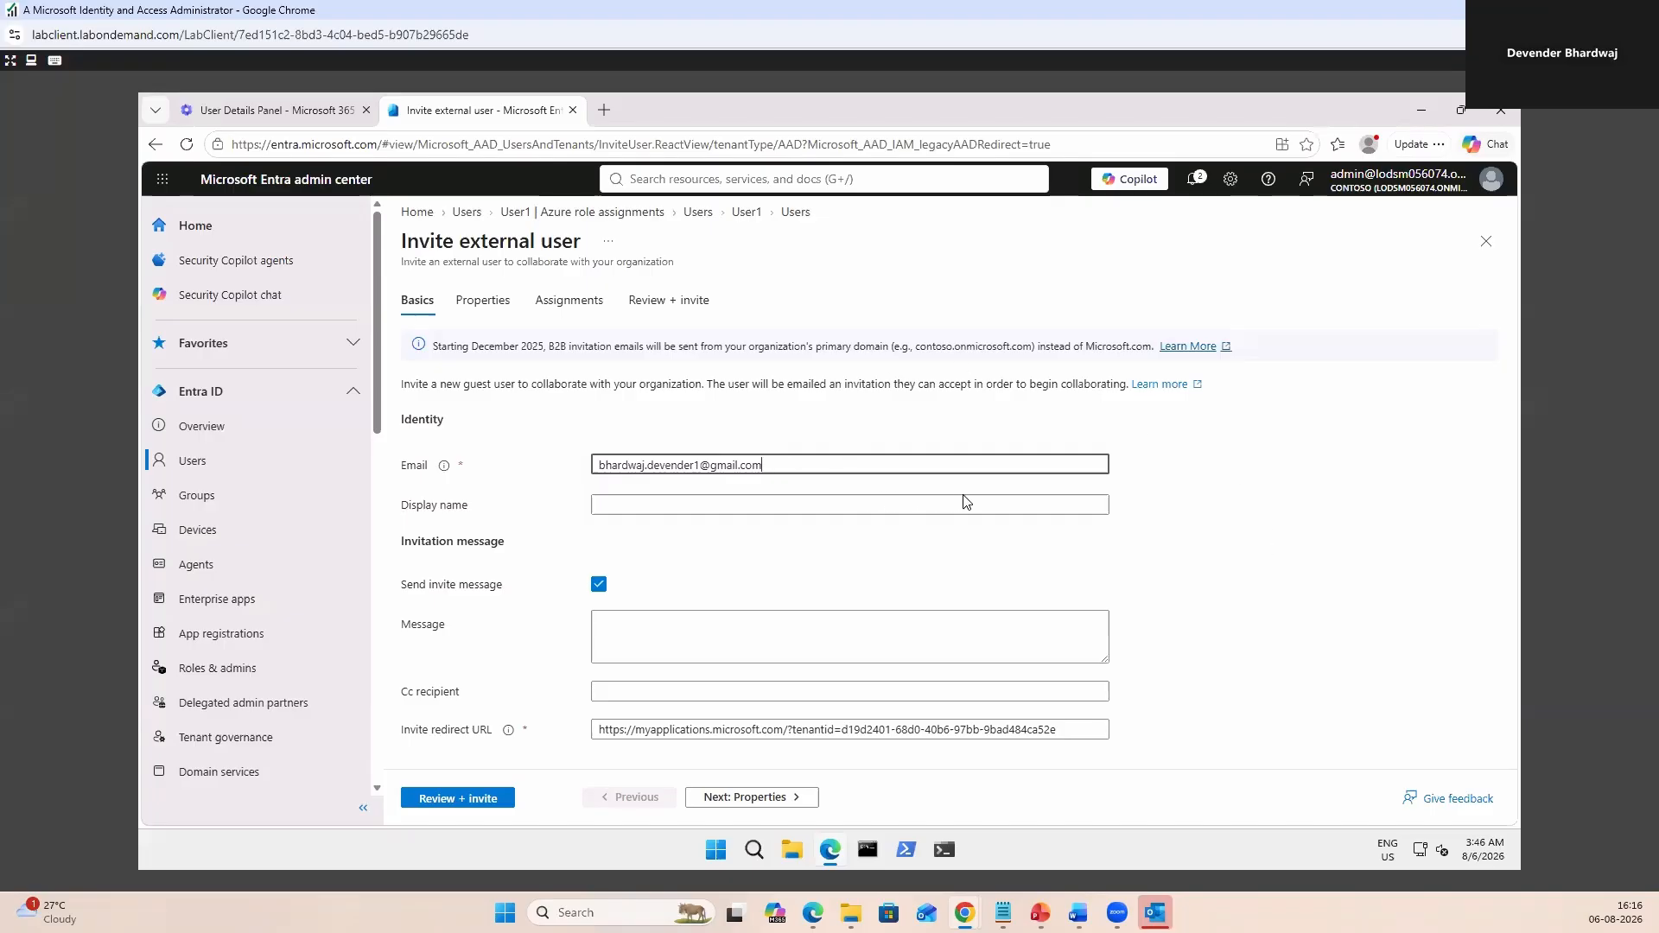
Enter the guest's display name and keep the user type set to Guest.
left_click(672, 501)
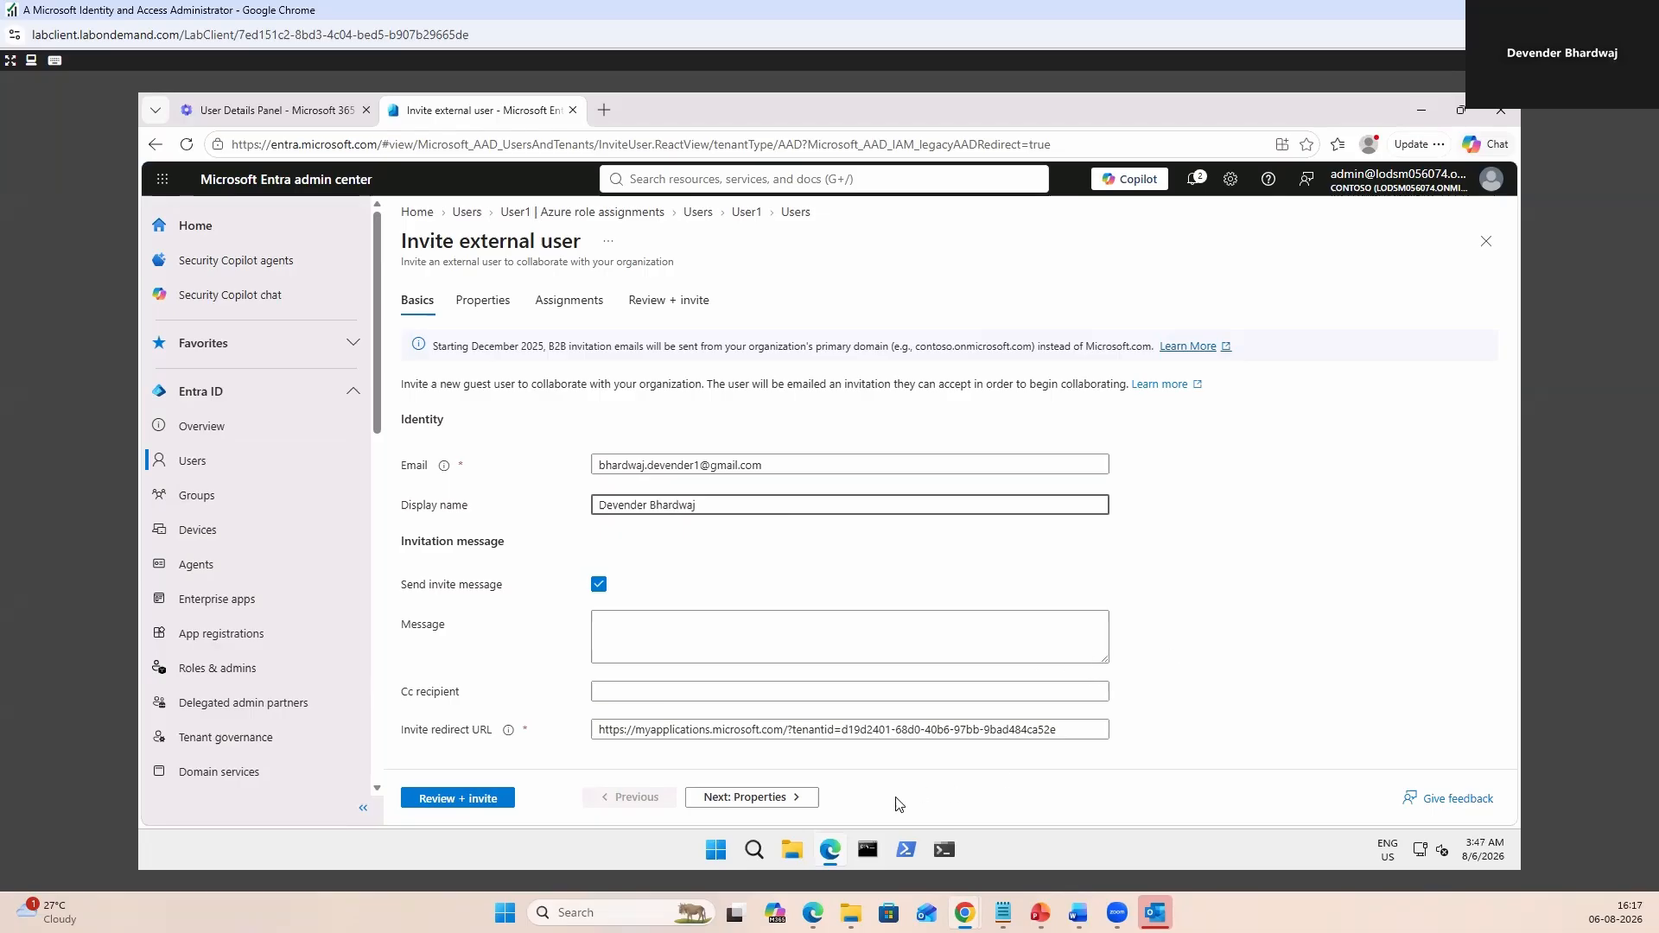
left_click(769, 799)
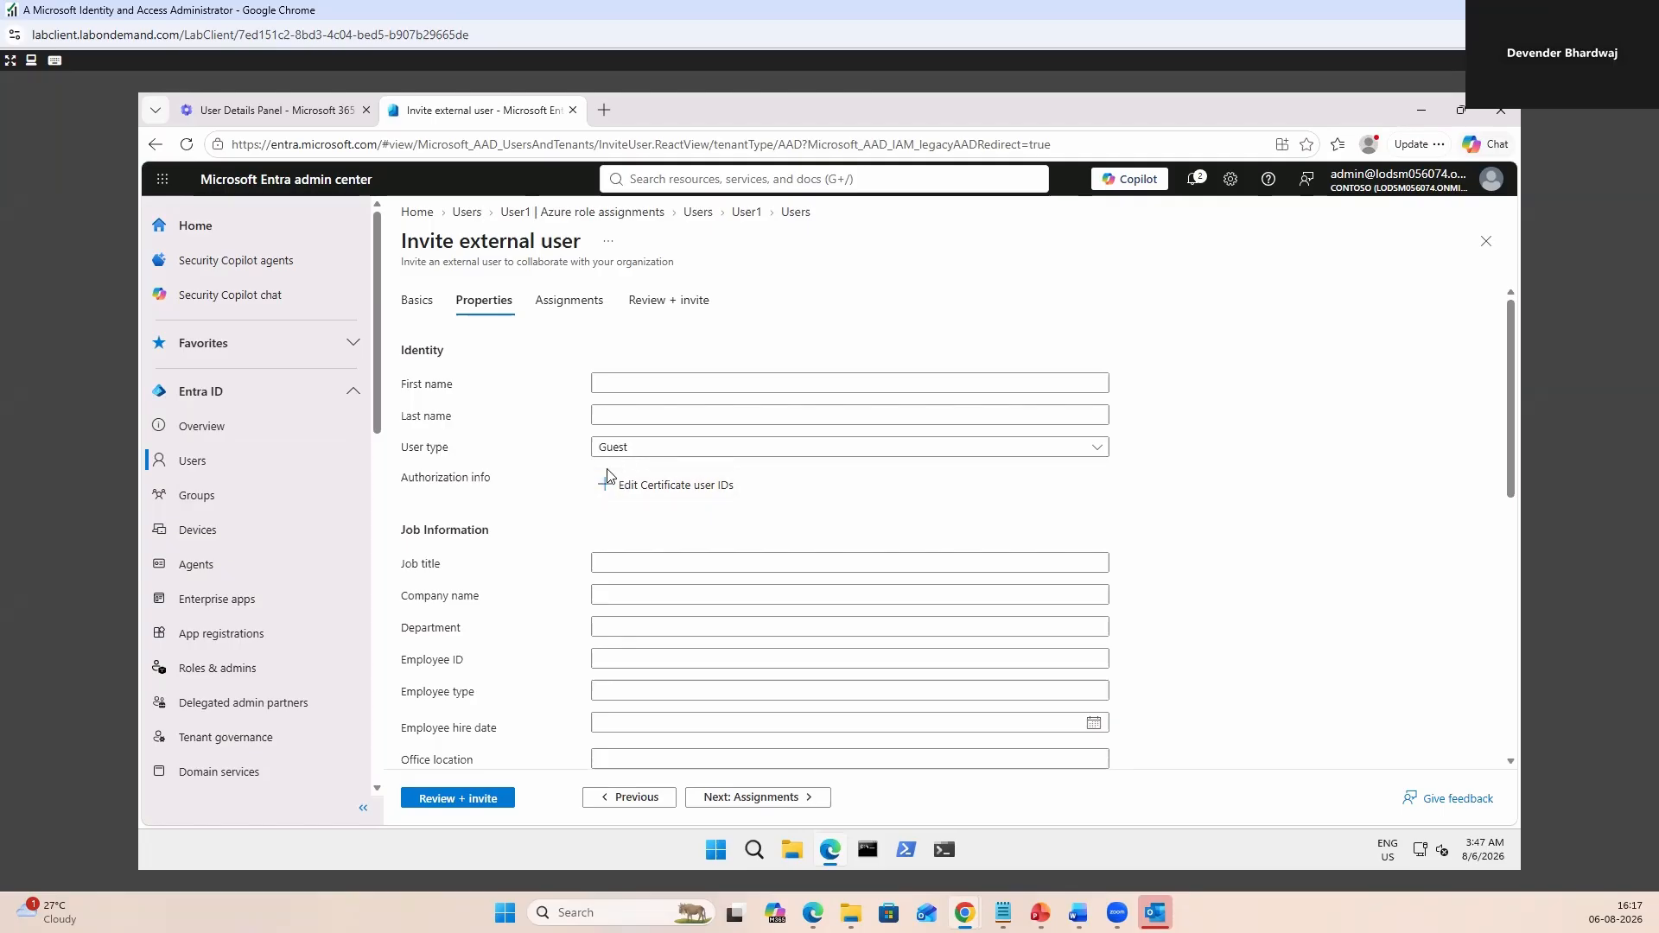
left_click(1097, 449)
left_click(1097, 450)
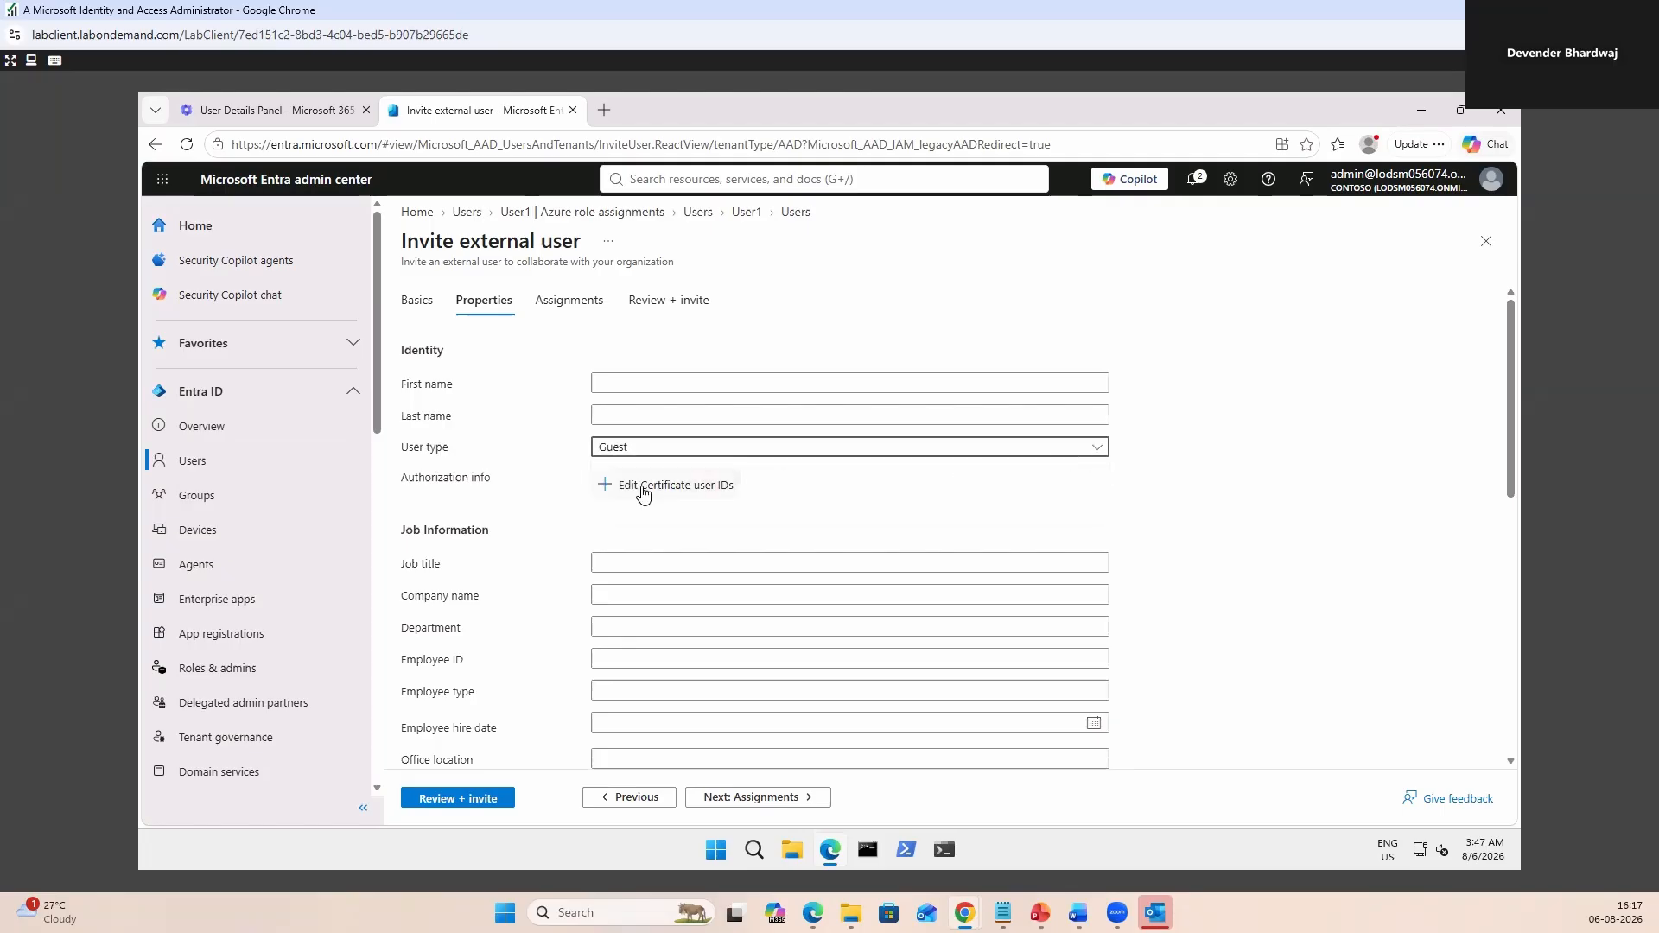
Review the invitation's assignments, send it, and go back to the Users list.
scroll(704, 580, "down", 4)
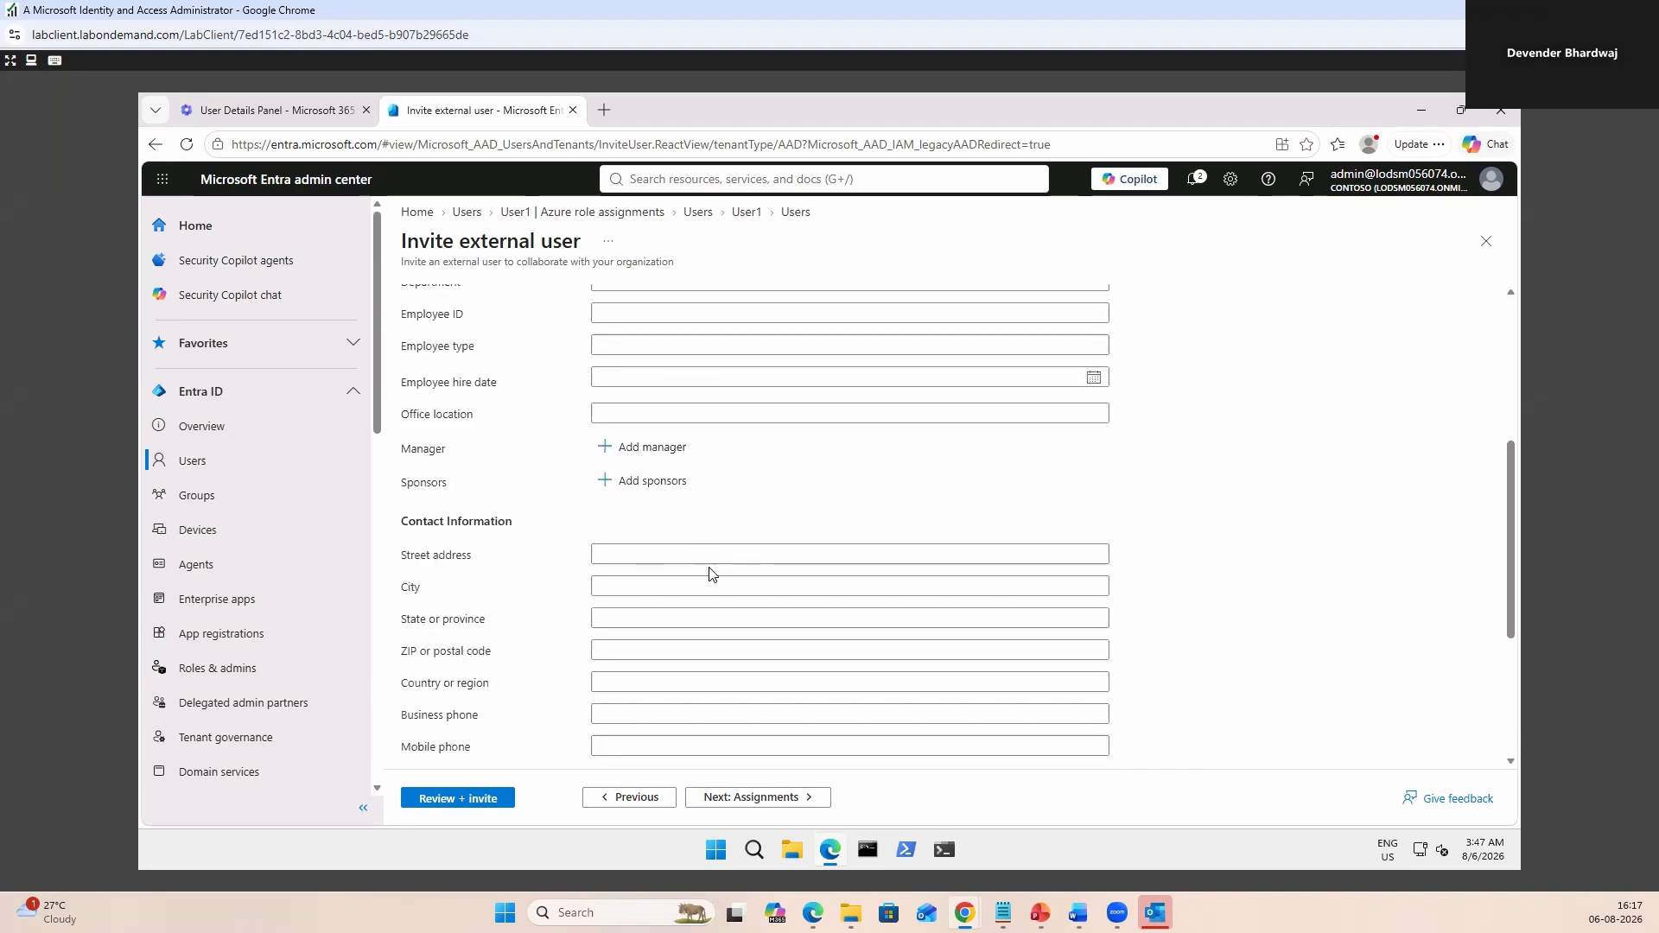
scroll(708, 573, "down", 3)
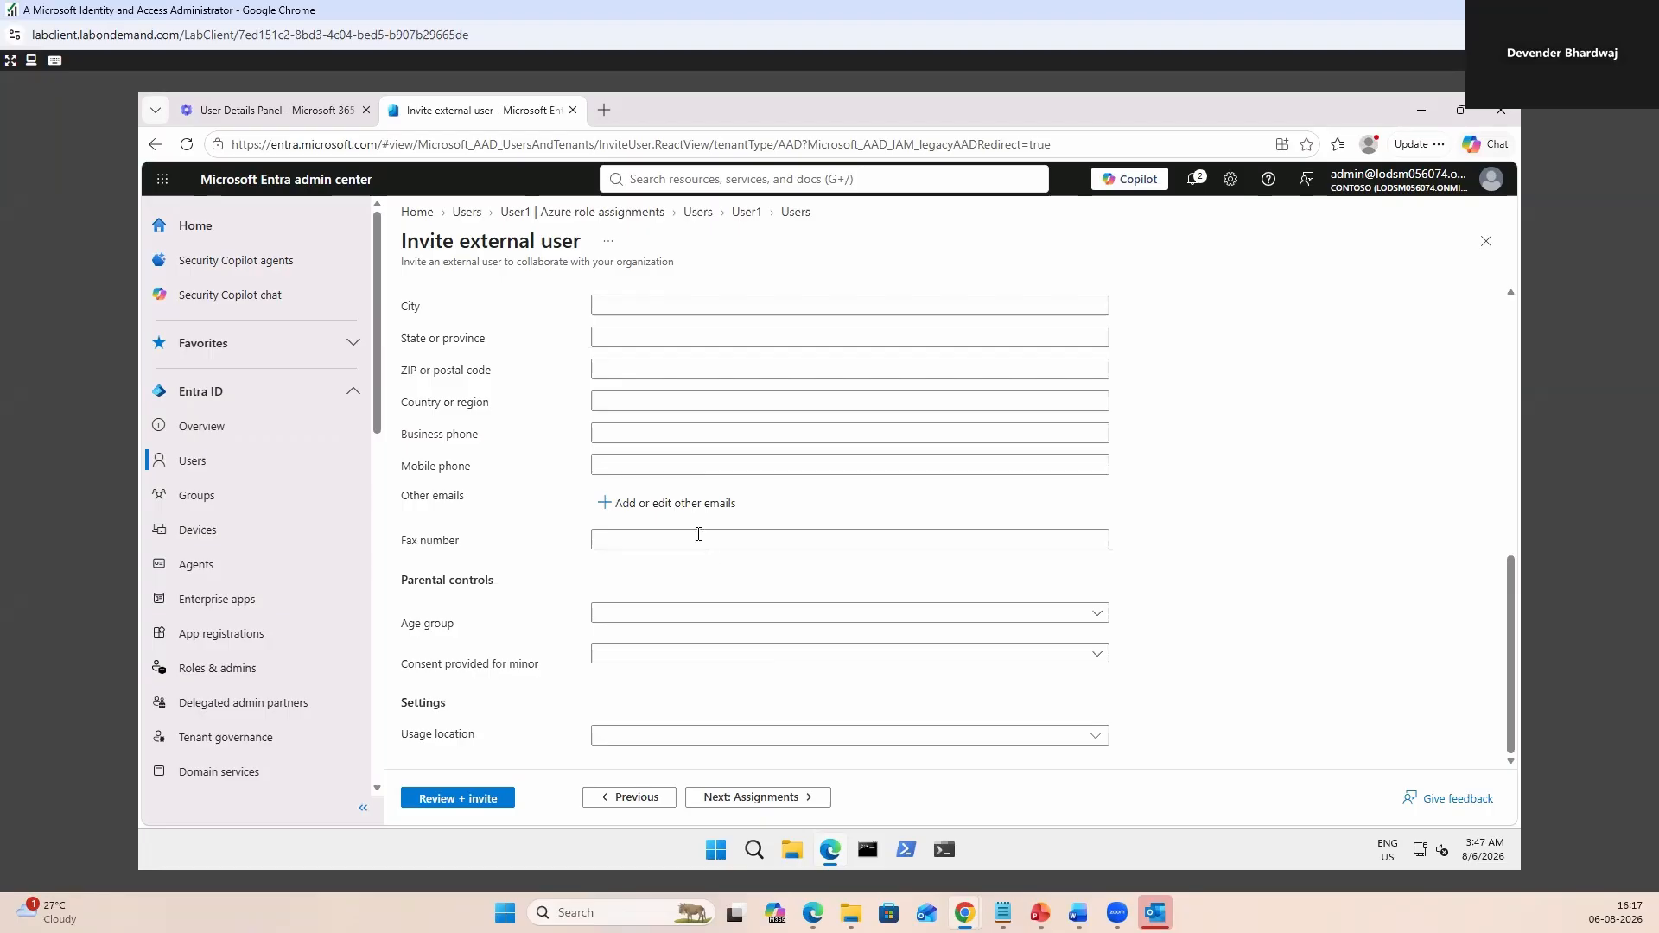
scroll(691, 532, "up", 4)
scroll(761, 671, "down", 4)
left_click(760, 797)
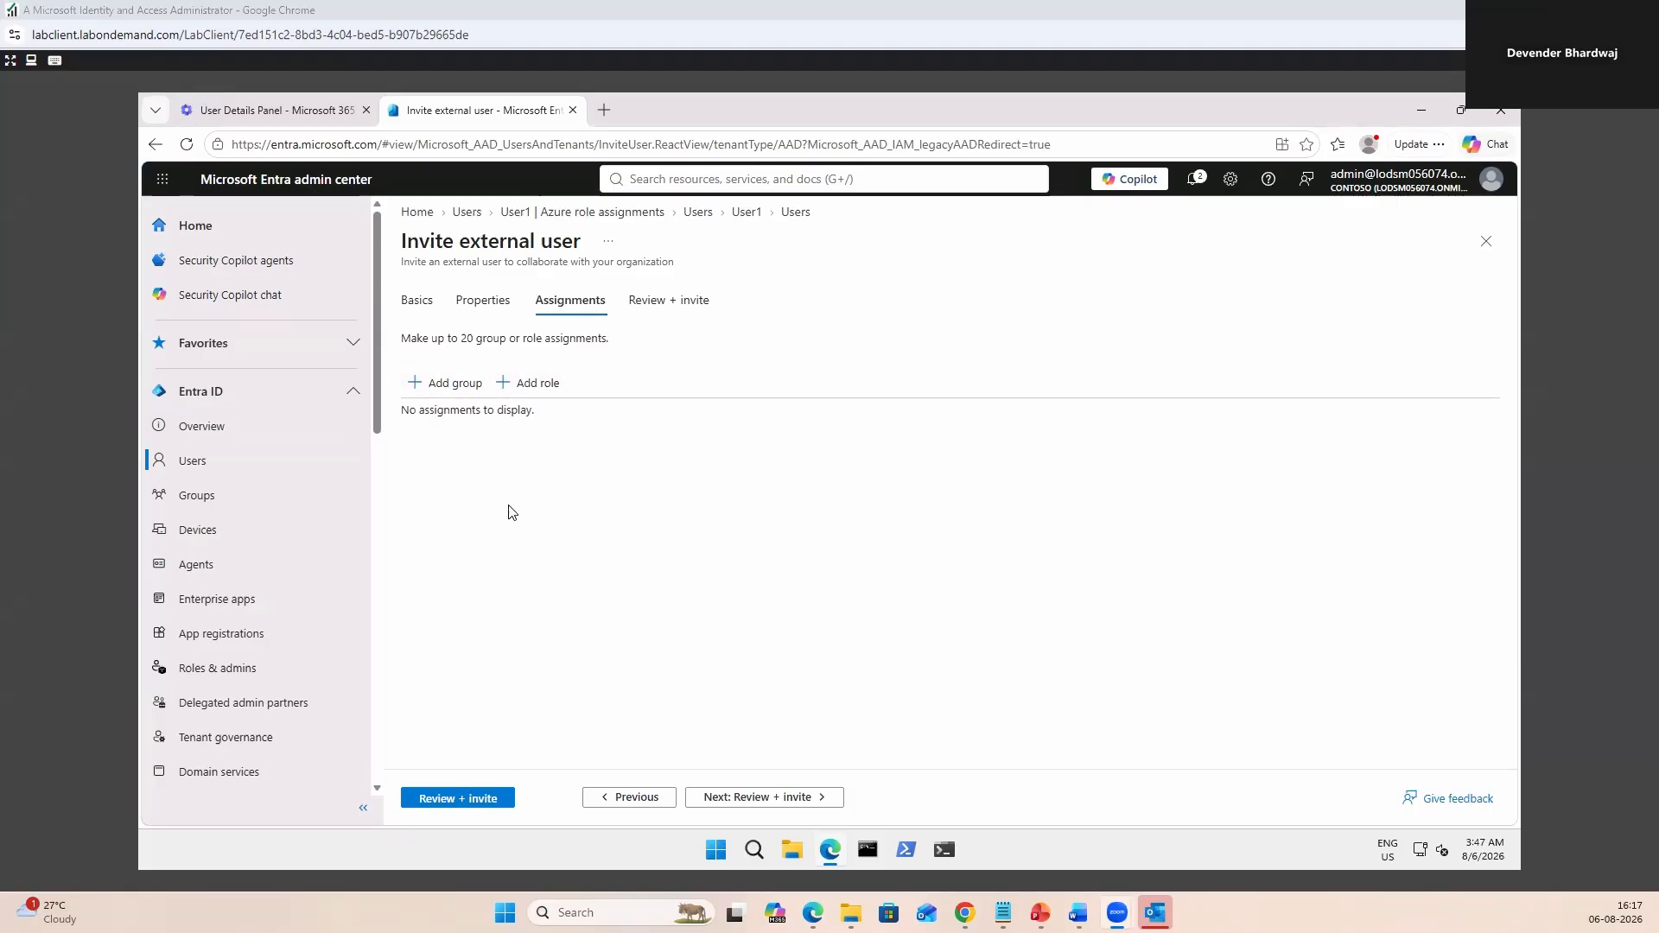
left_click(198, 462)
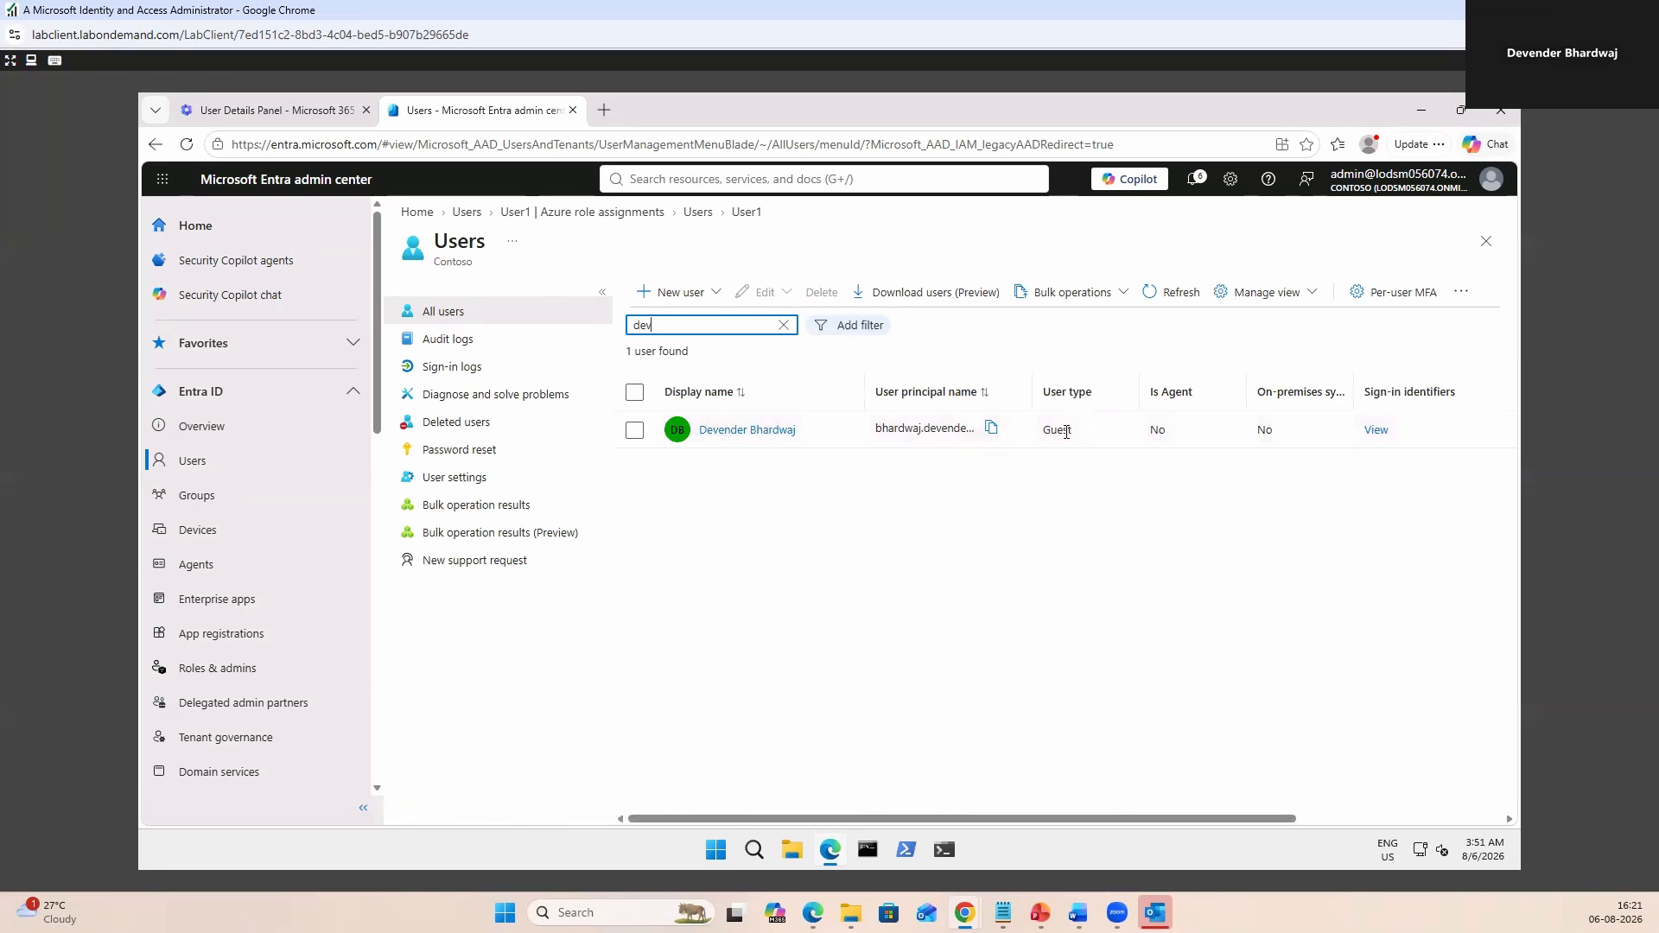
Open the guest's profile in Edit properties and copy their user principal name.
left_click(748, 429)
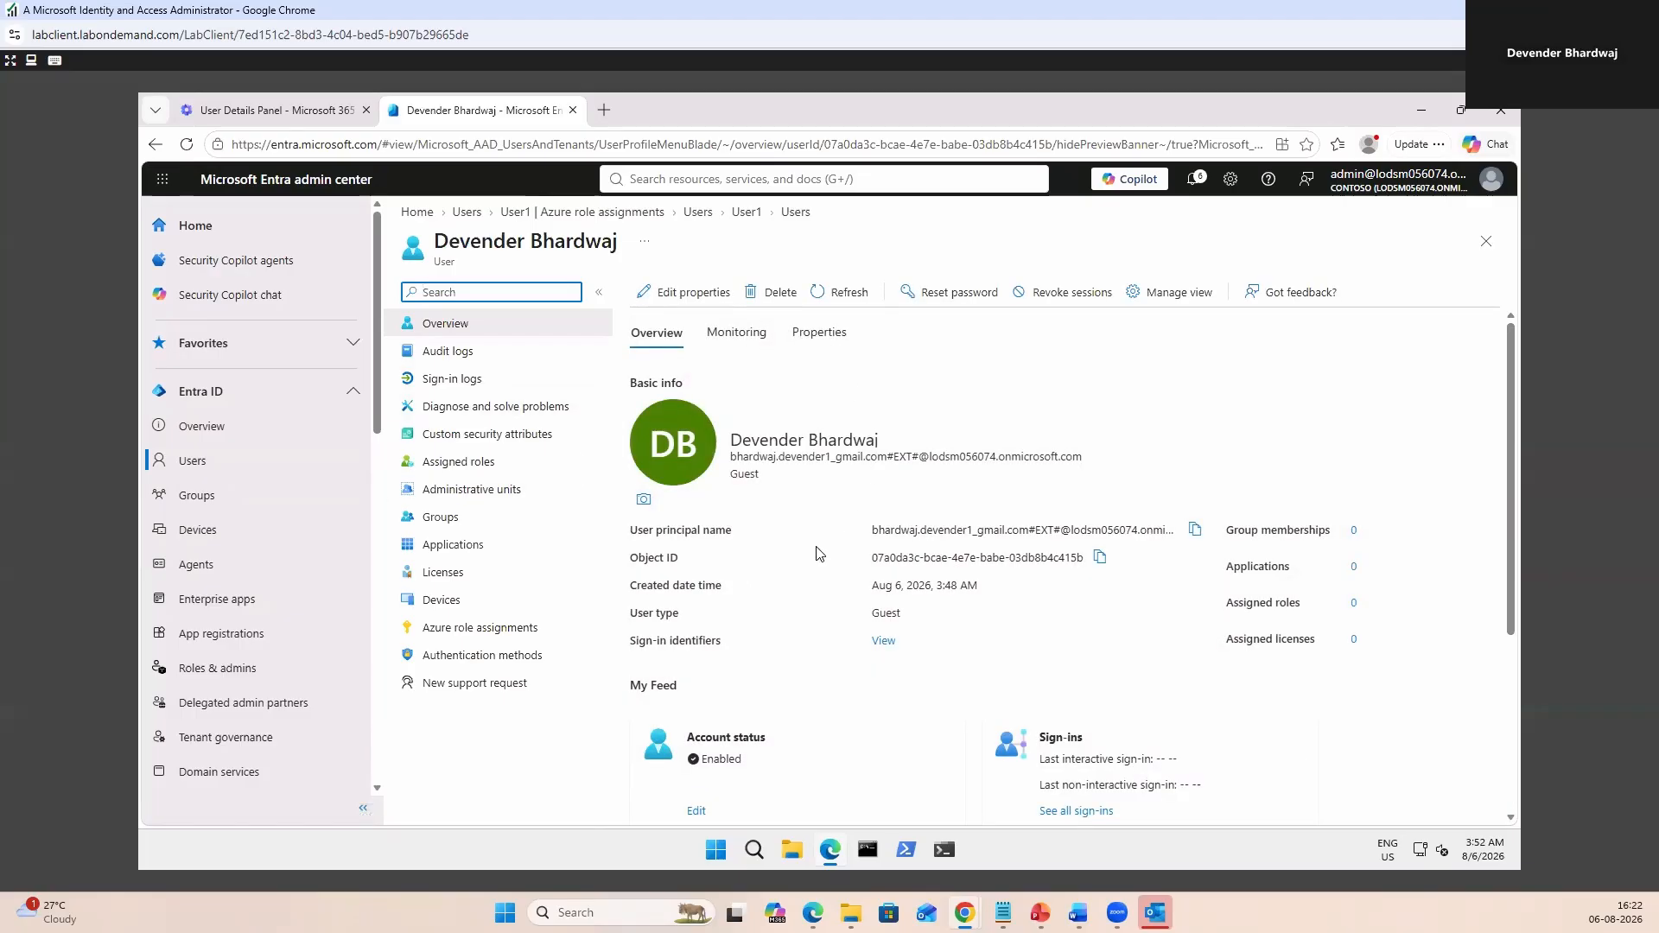
left_click(702, 292)
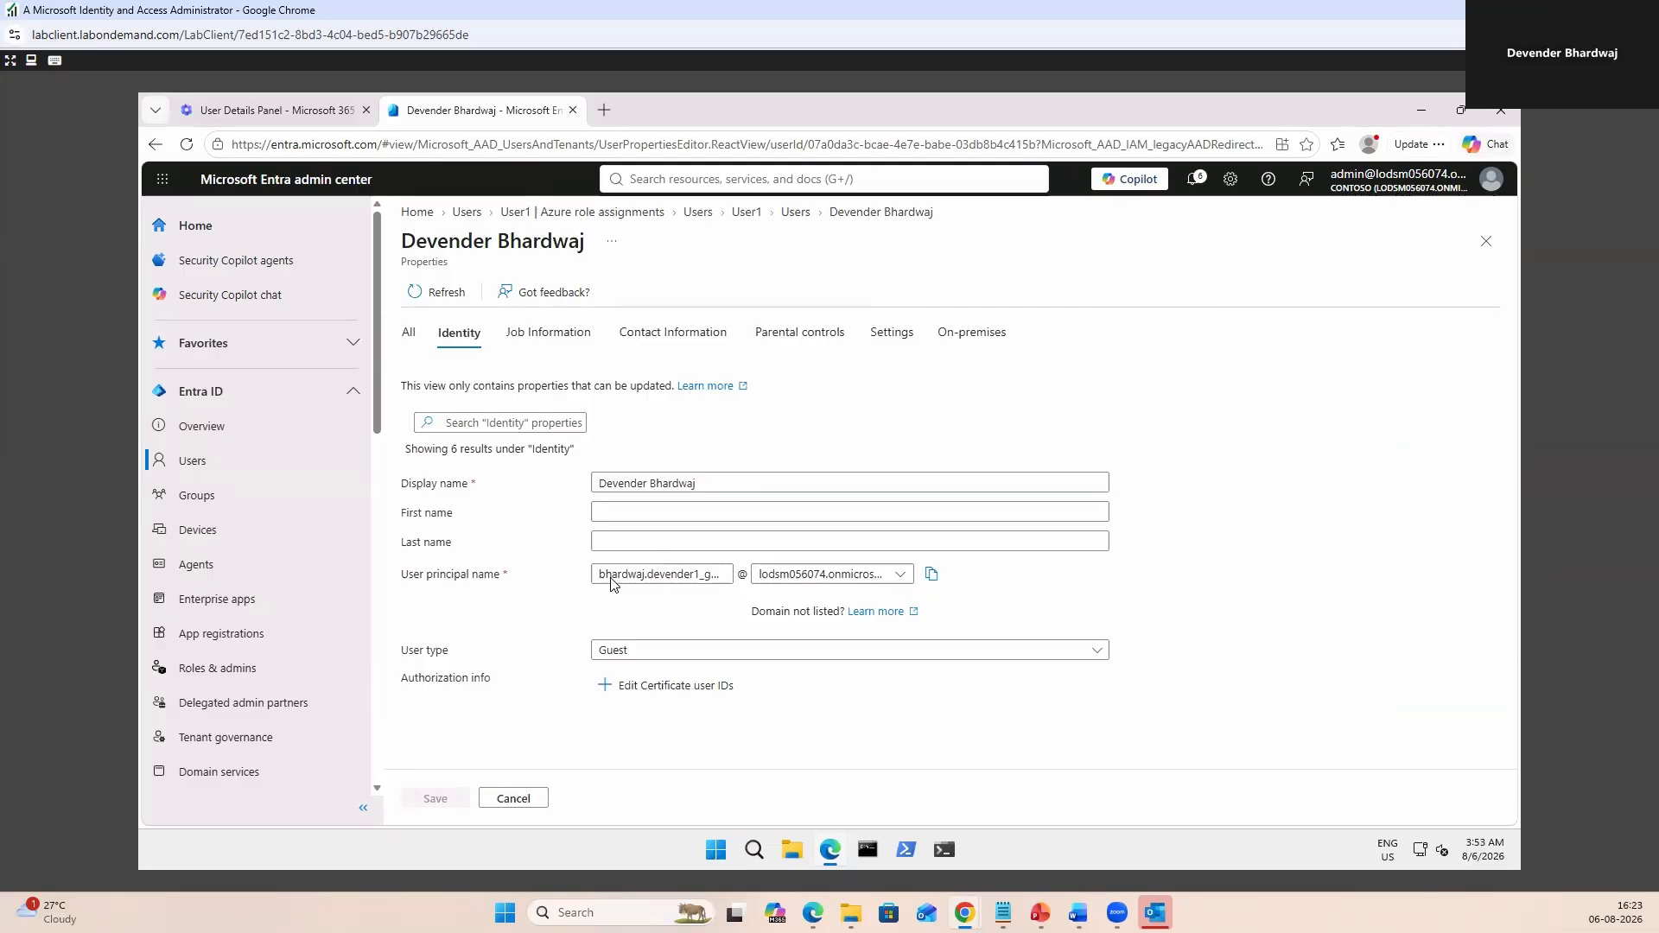
left_click(933, 574)
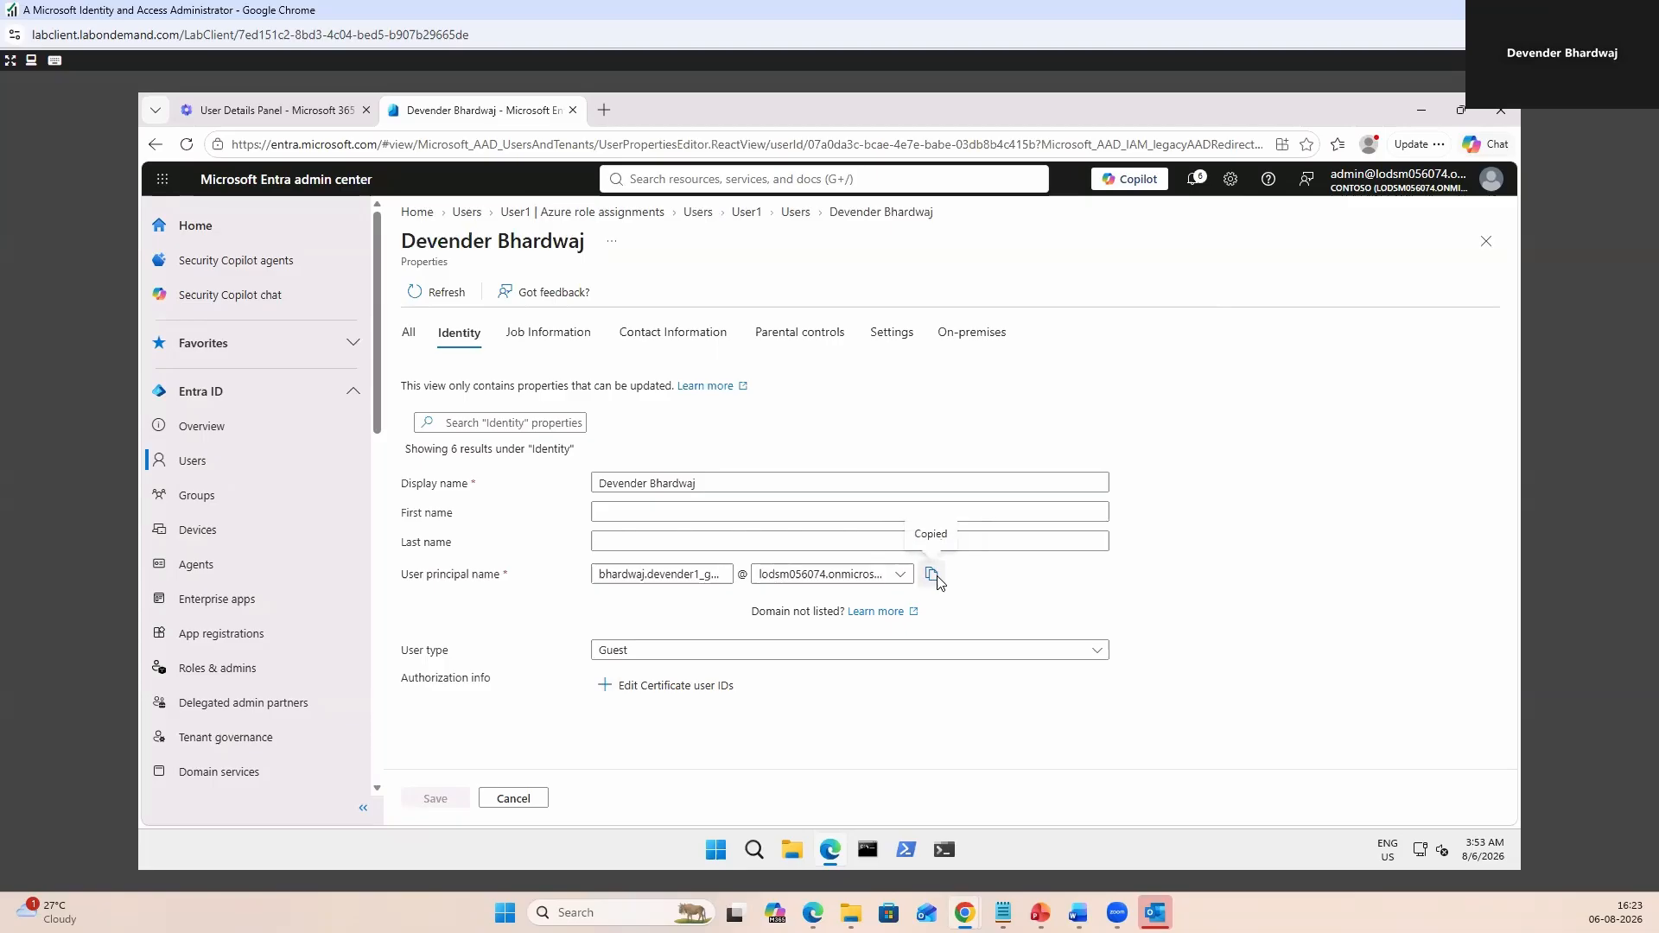
Paste the guest's copied UPN into a new Notepad note, then minimize Notepad.
left_click(711, 856)
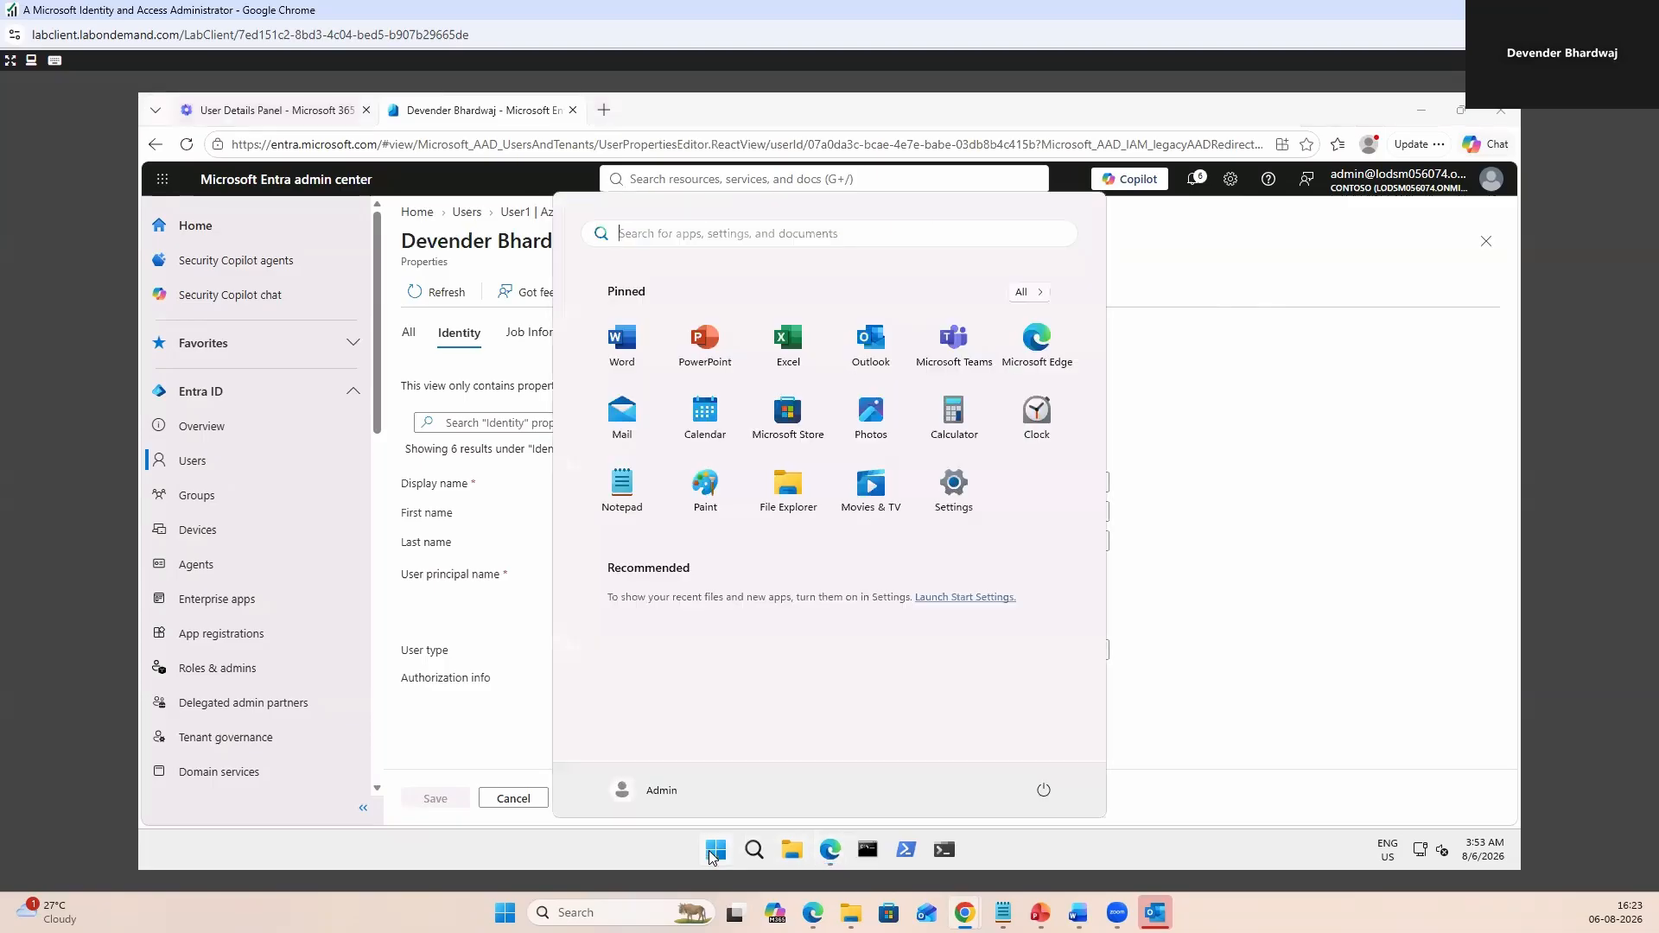
type("n")
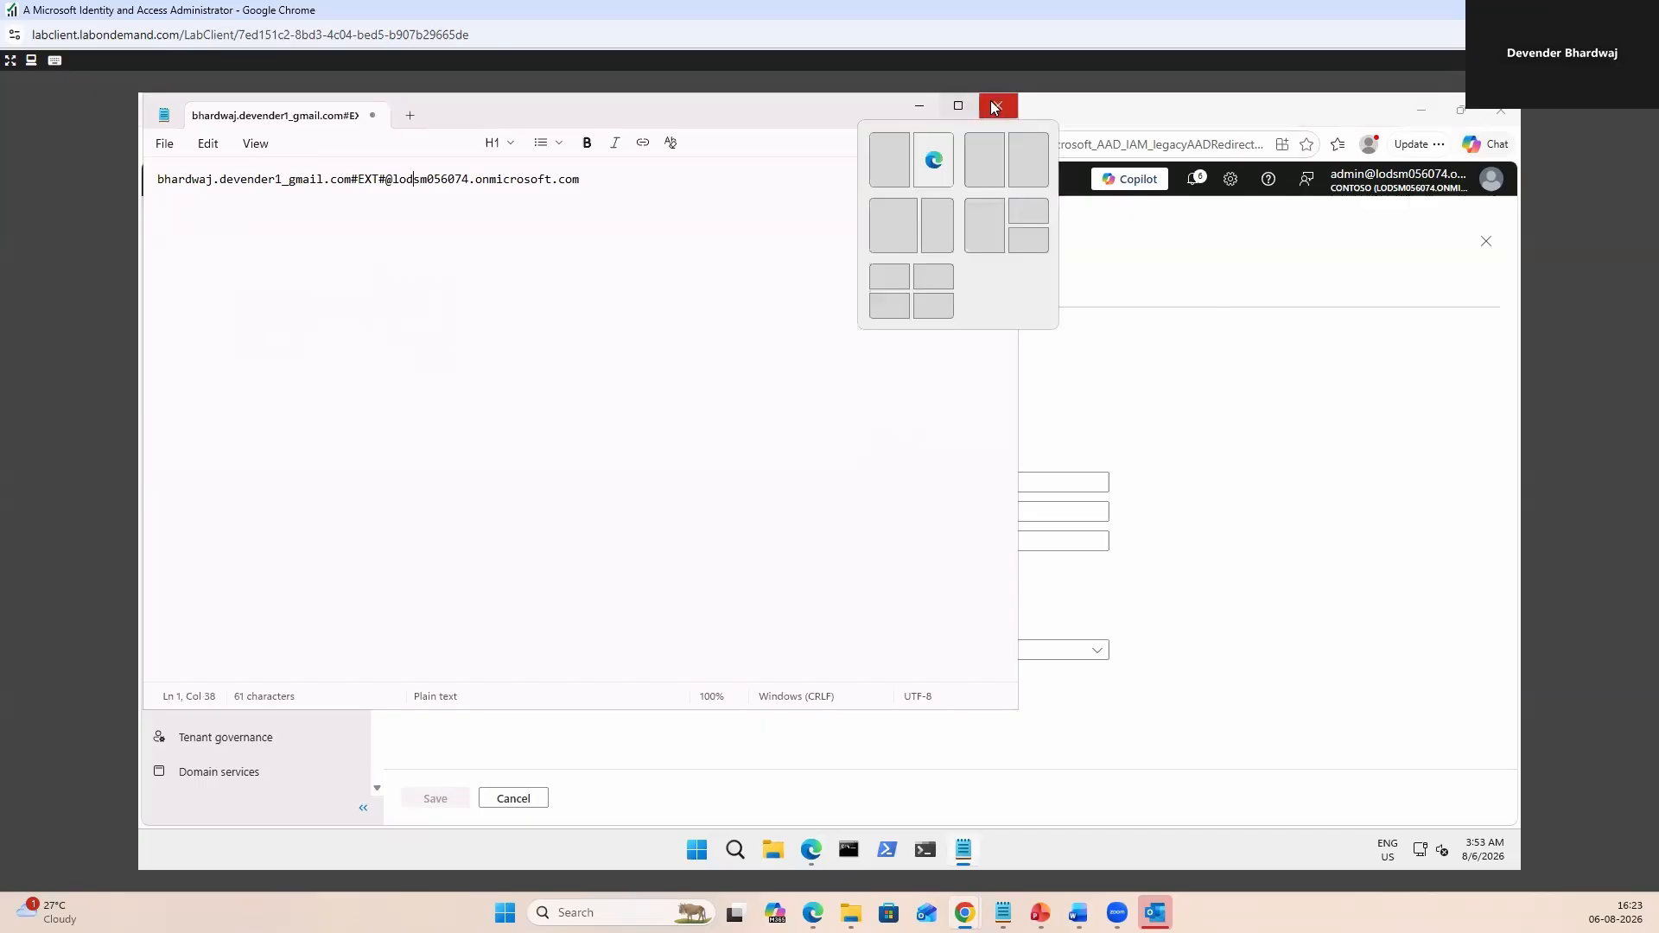
left_click(921, 110)
Browse the guest's Job, Contact, Parental controls, Account settings and On-premises property tabs.
left_click(544, 340)
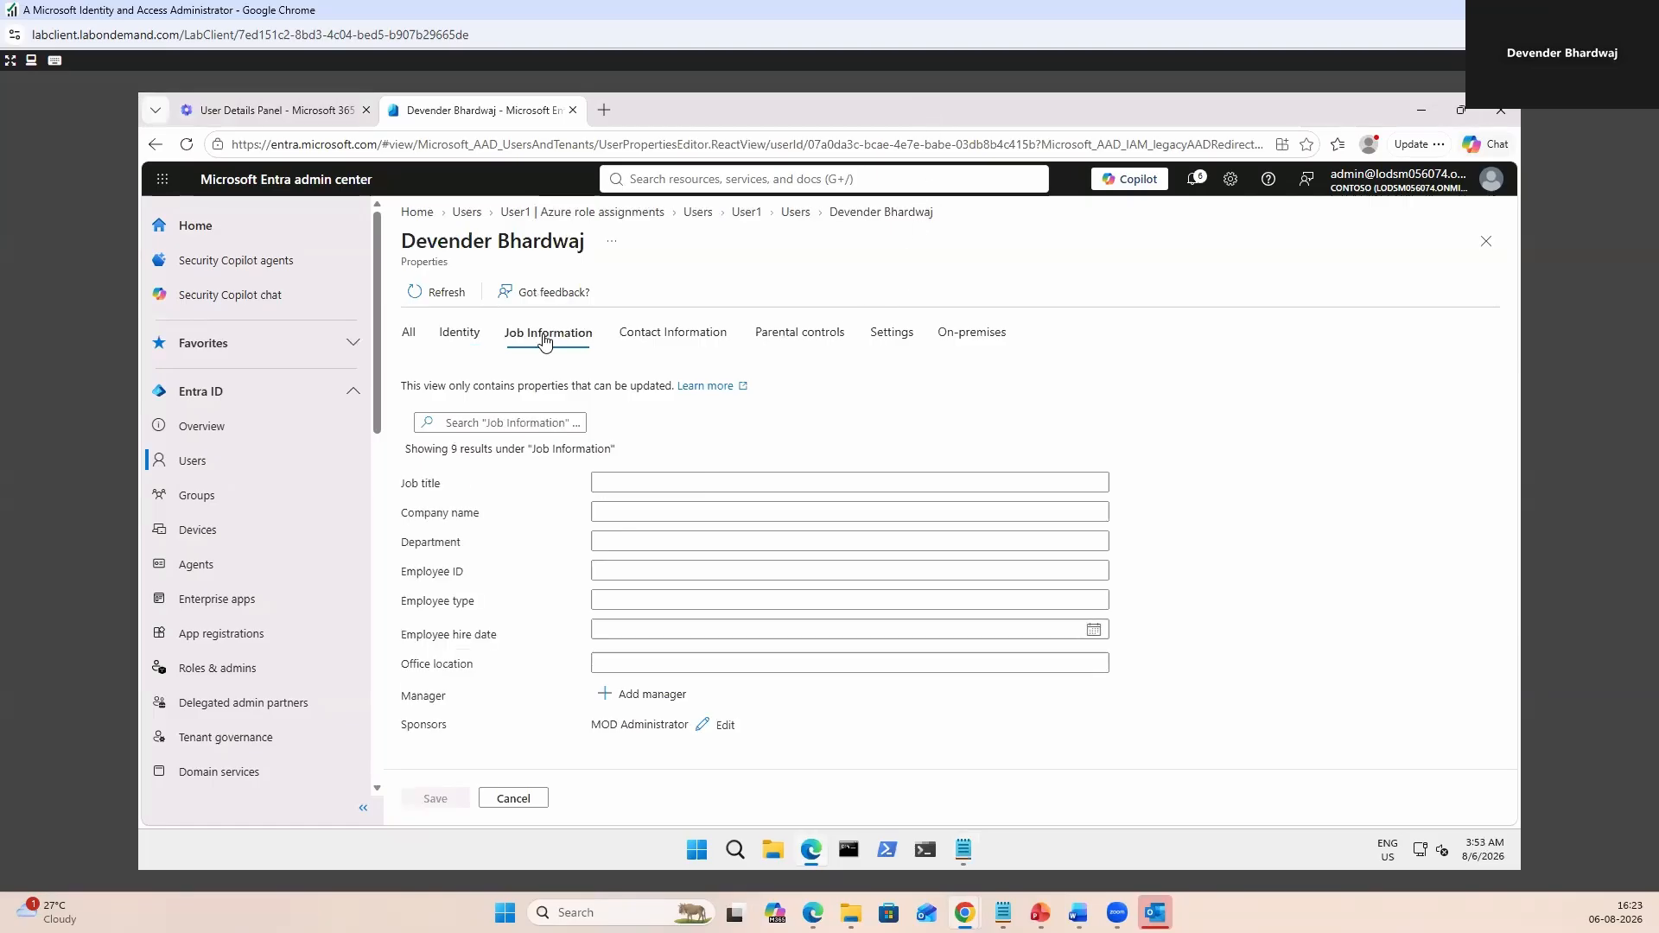
left_click(678, 336)
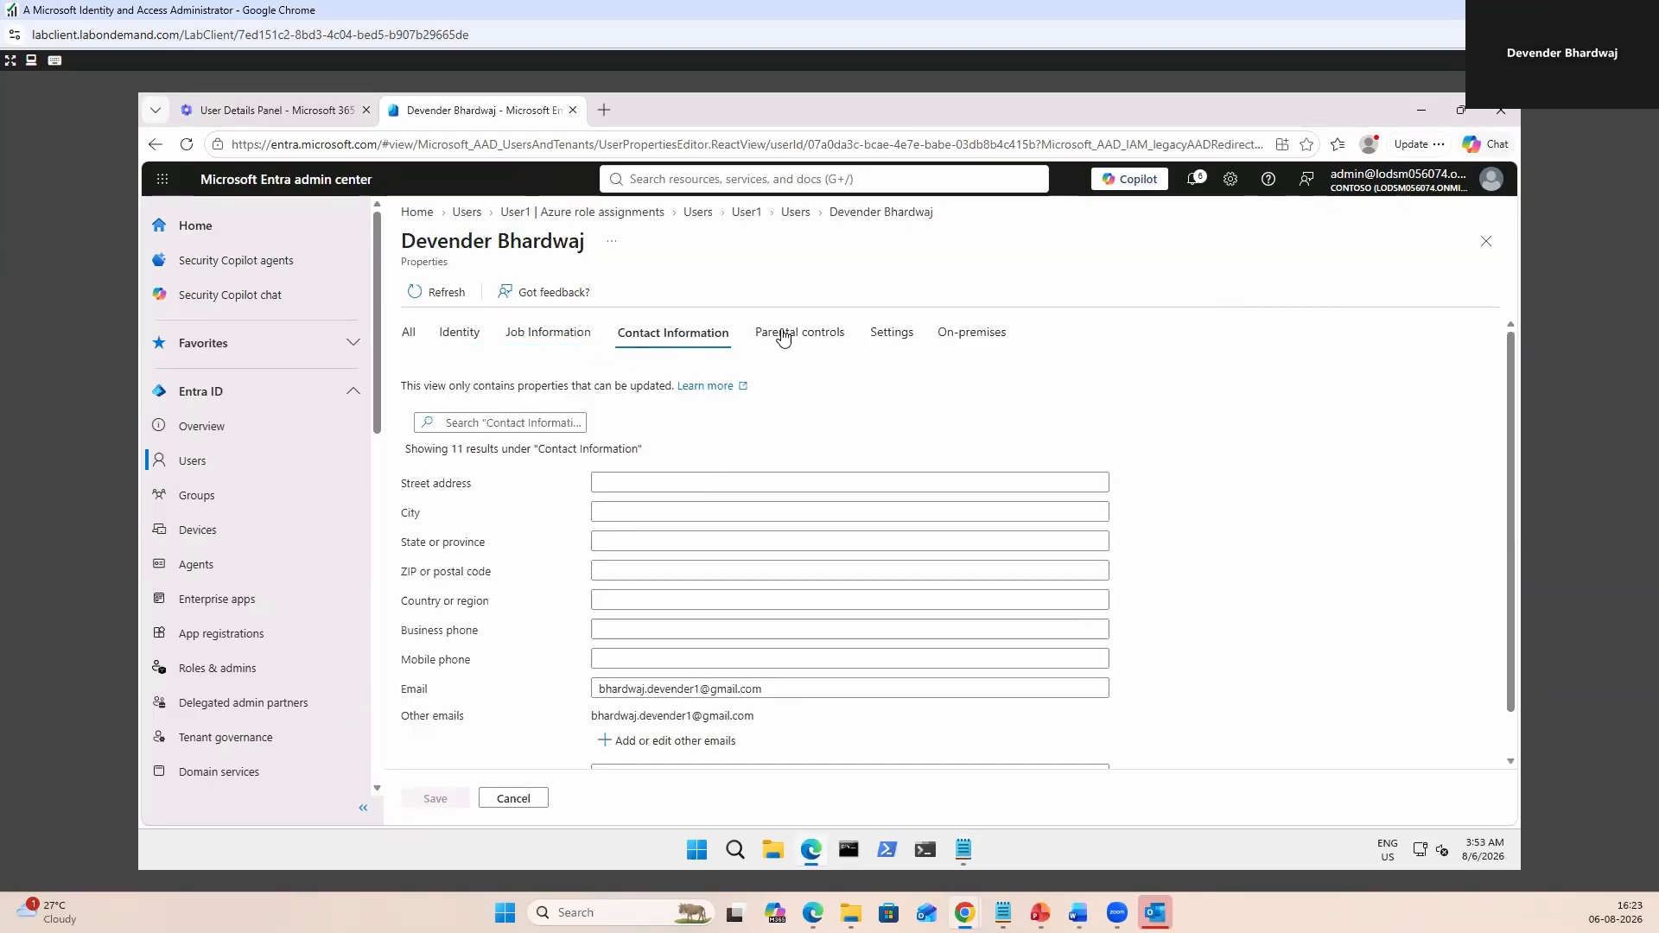
left_click(785, 338)
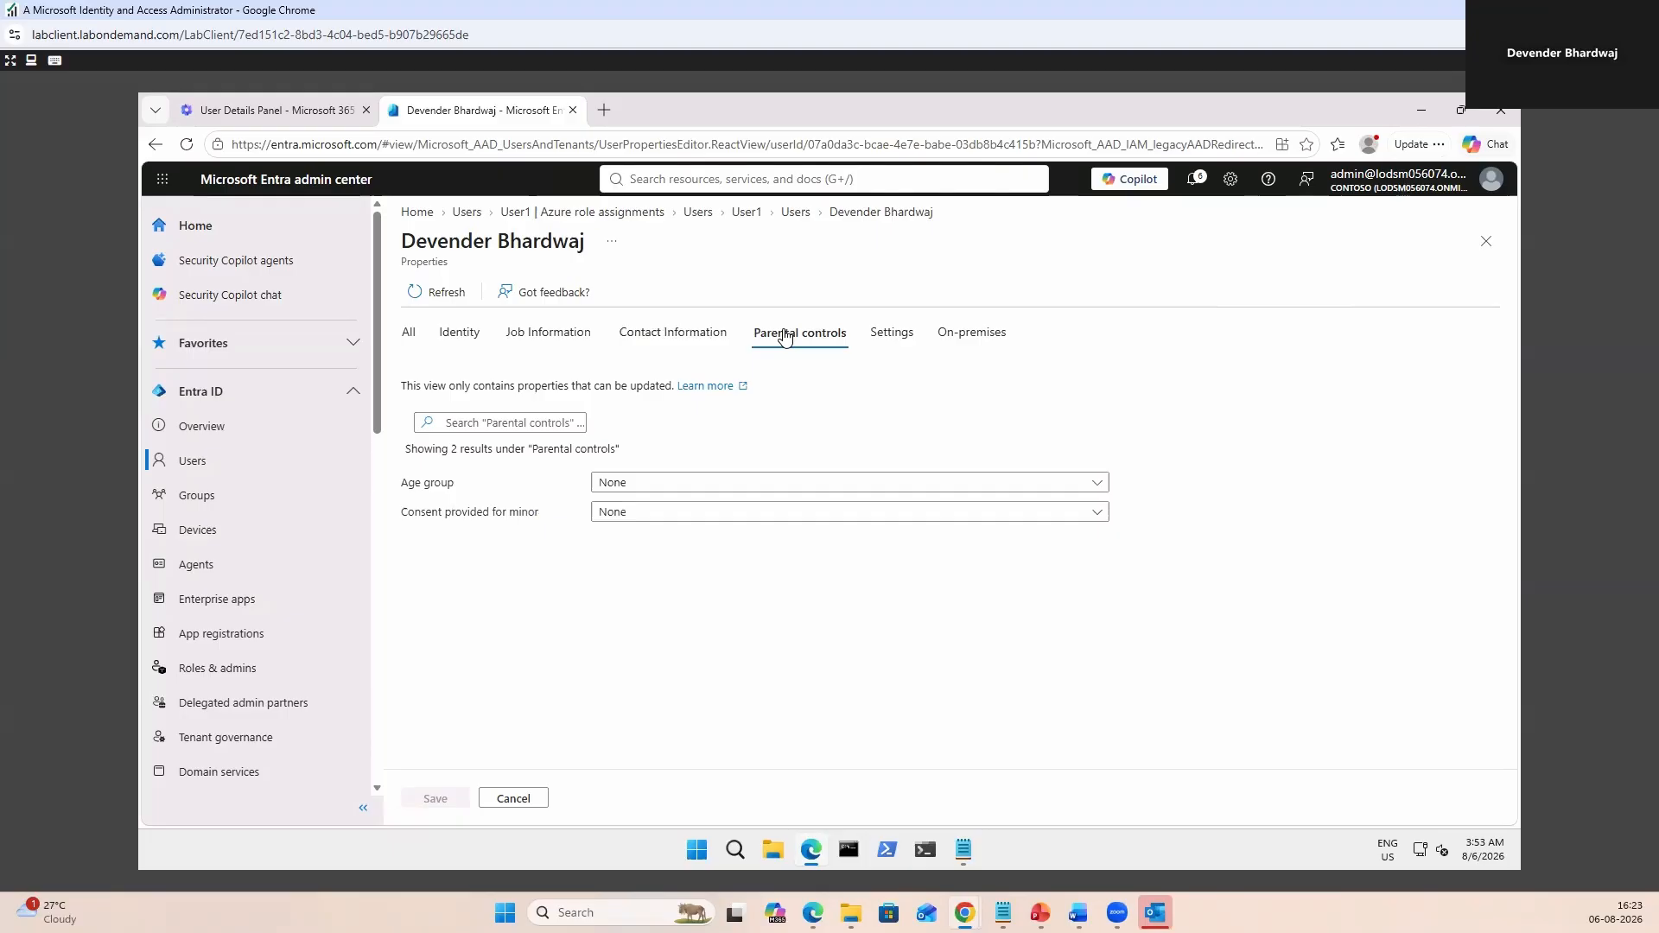
left_click(889, 335)
left_click(959, 342)
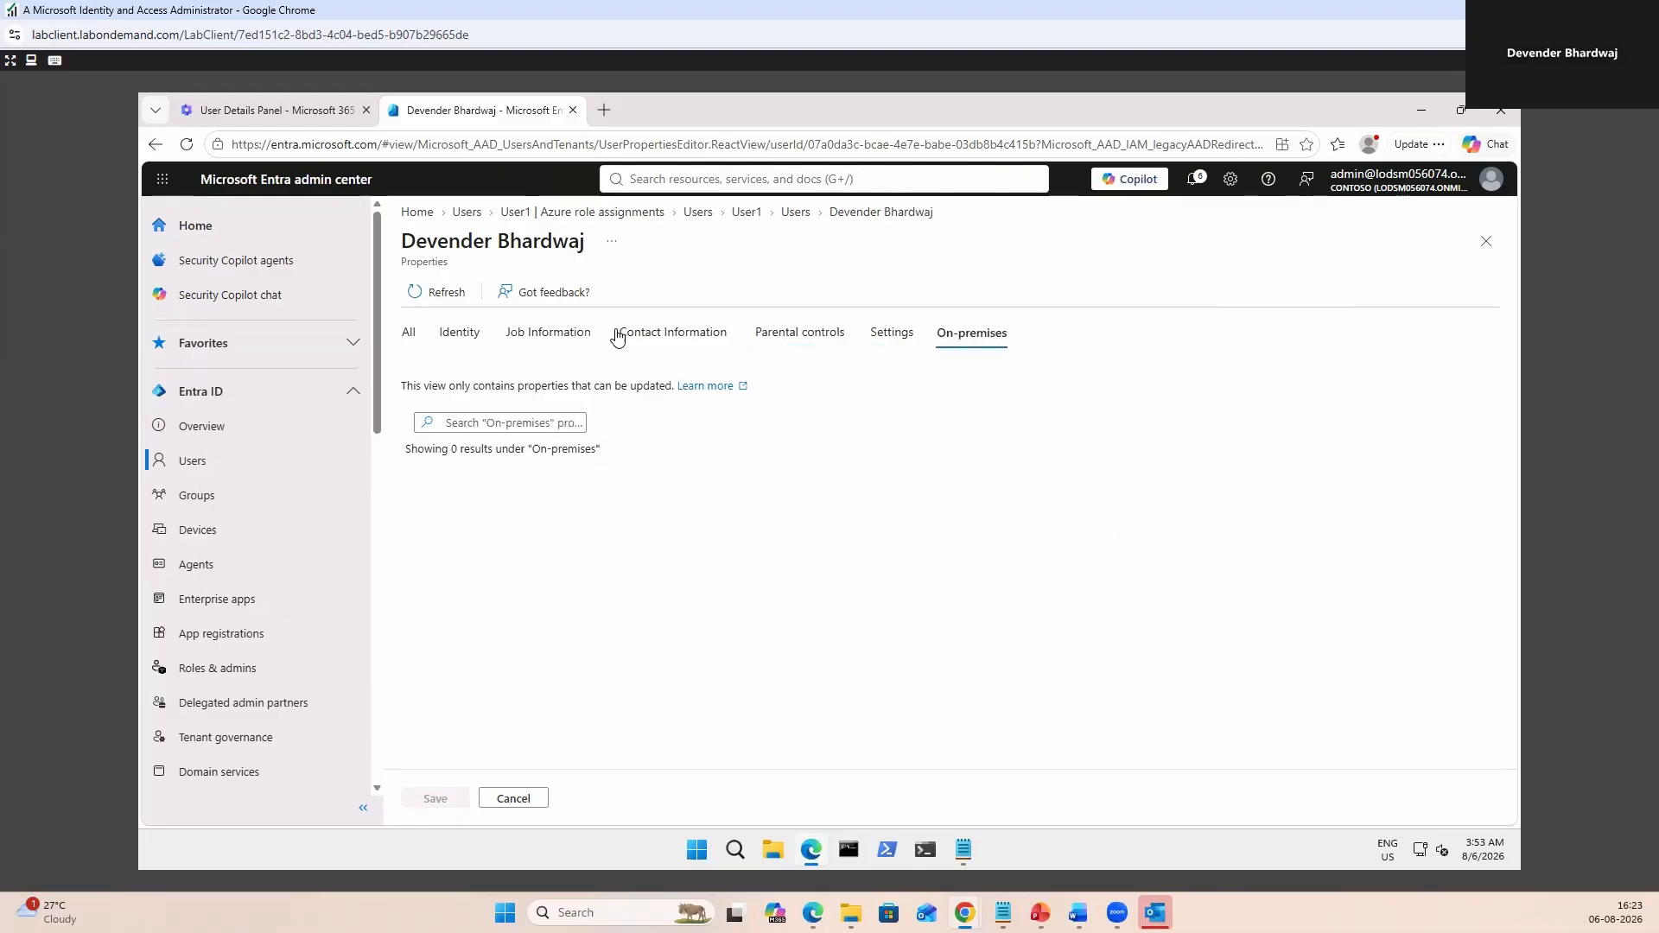
left_click(434, 337)
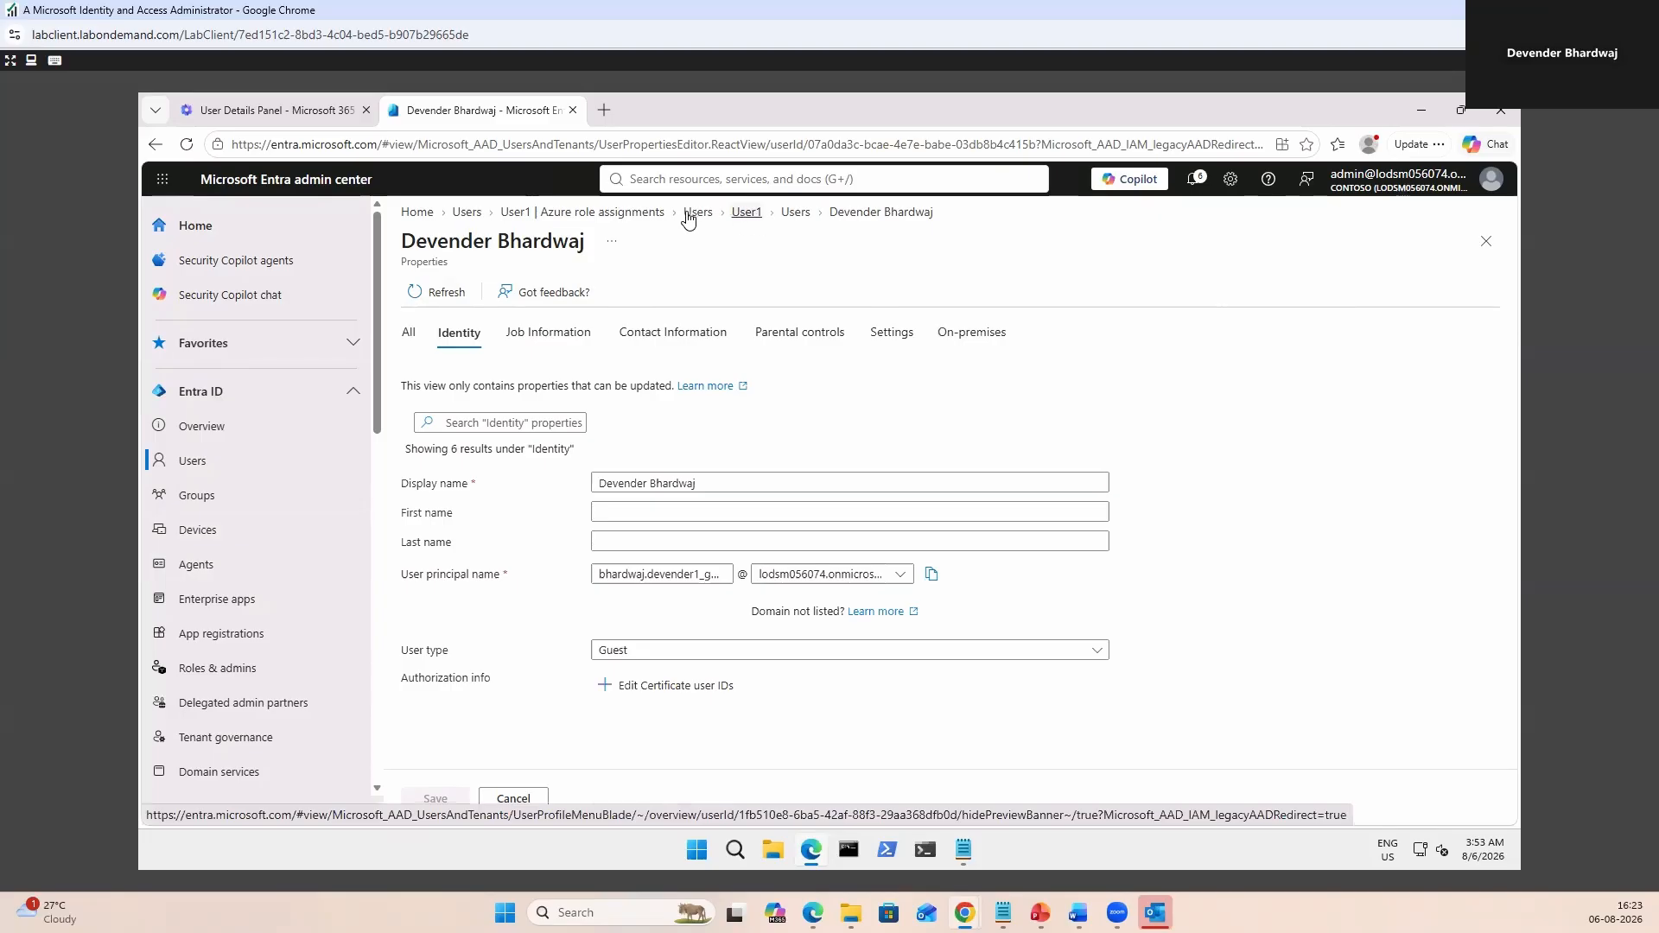
Add the guest to the Retail group, then view their applications and assigned roles.
left_click(471, 214)
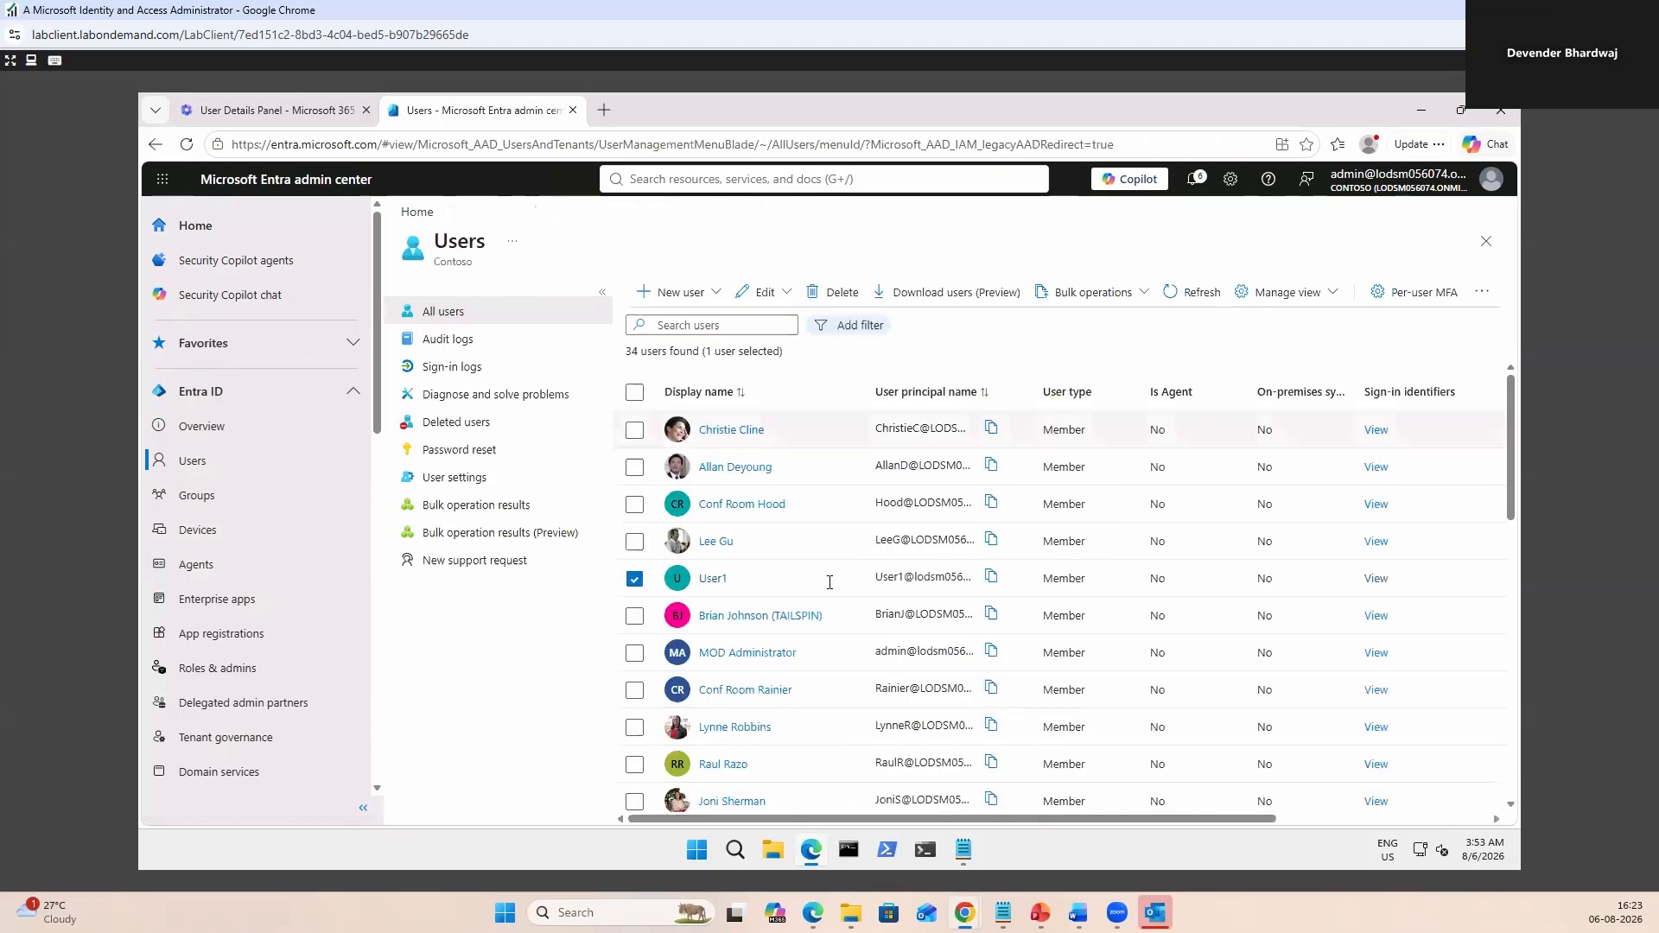
scroll(772, 602, "down", 5)
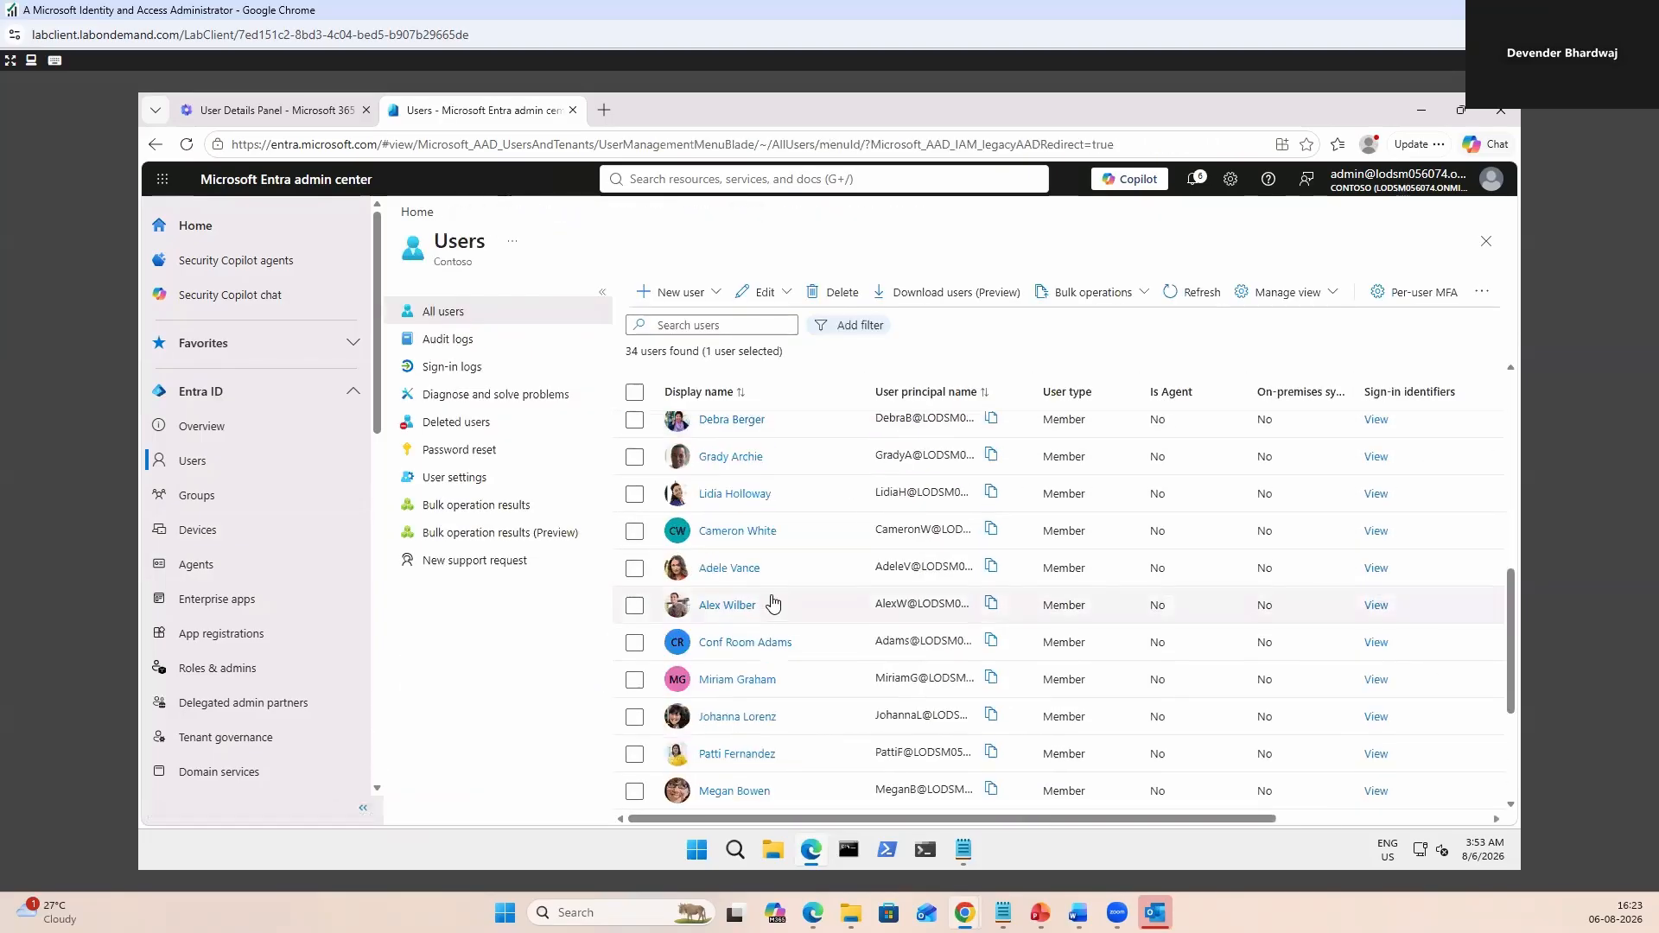
scroll(780, 657, "down", 5)
left_click(778, 696)
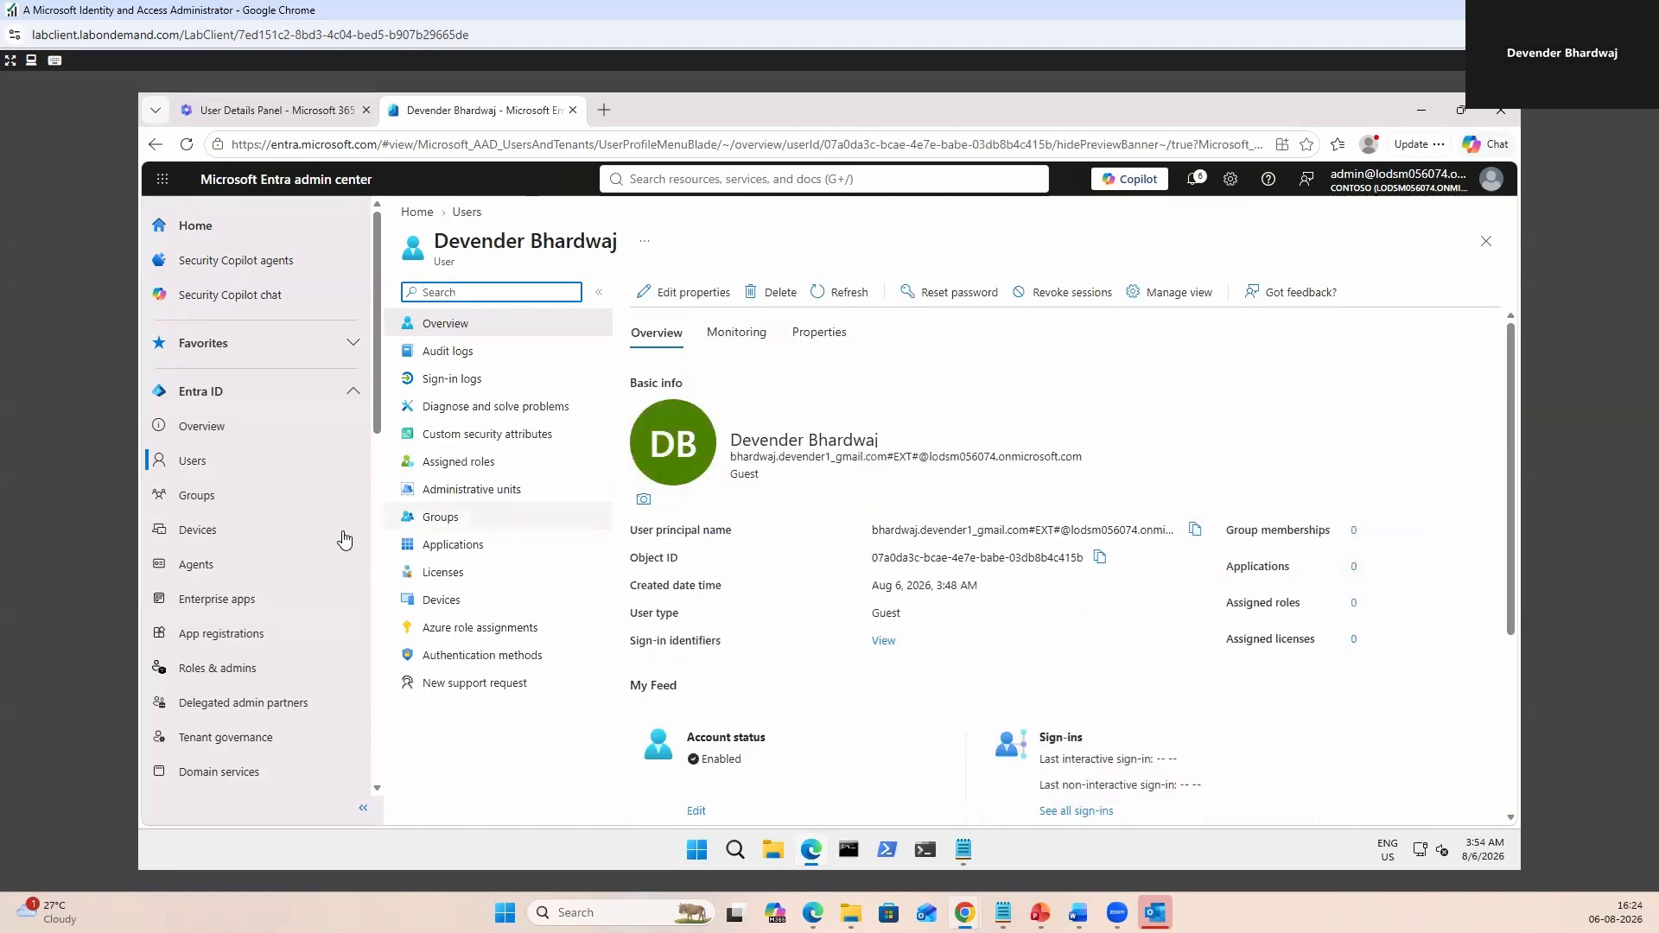
left_click(441, 519)
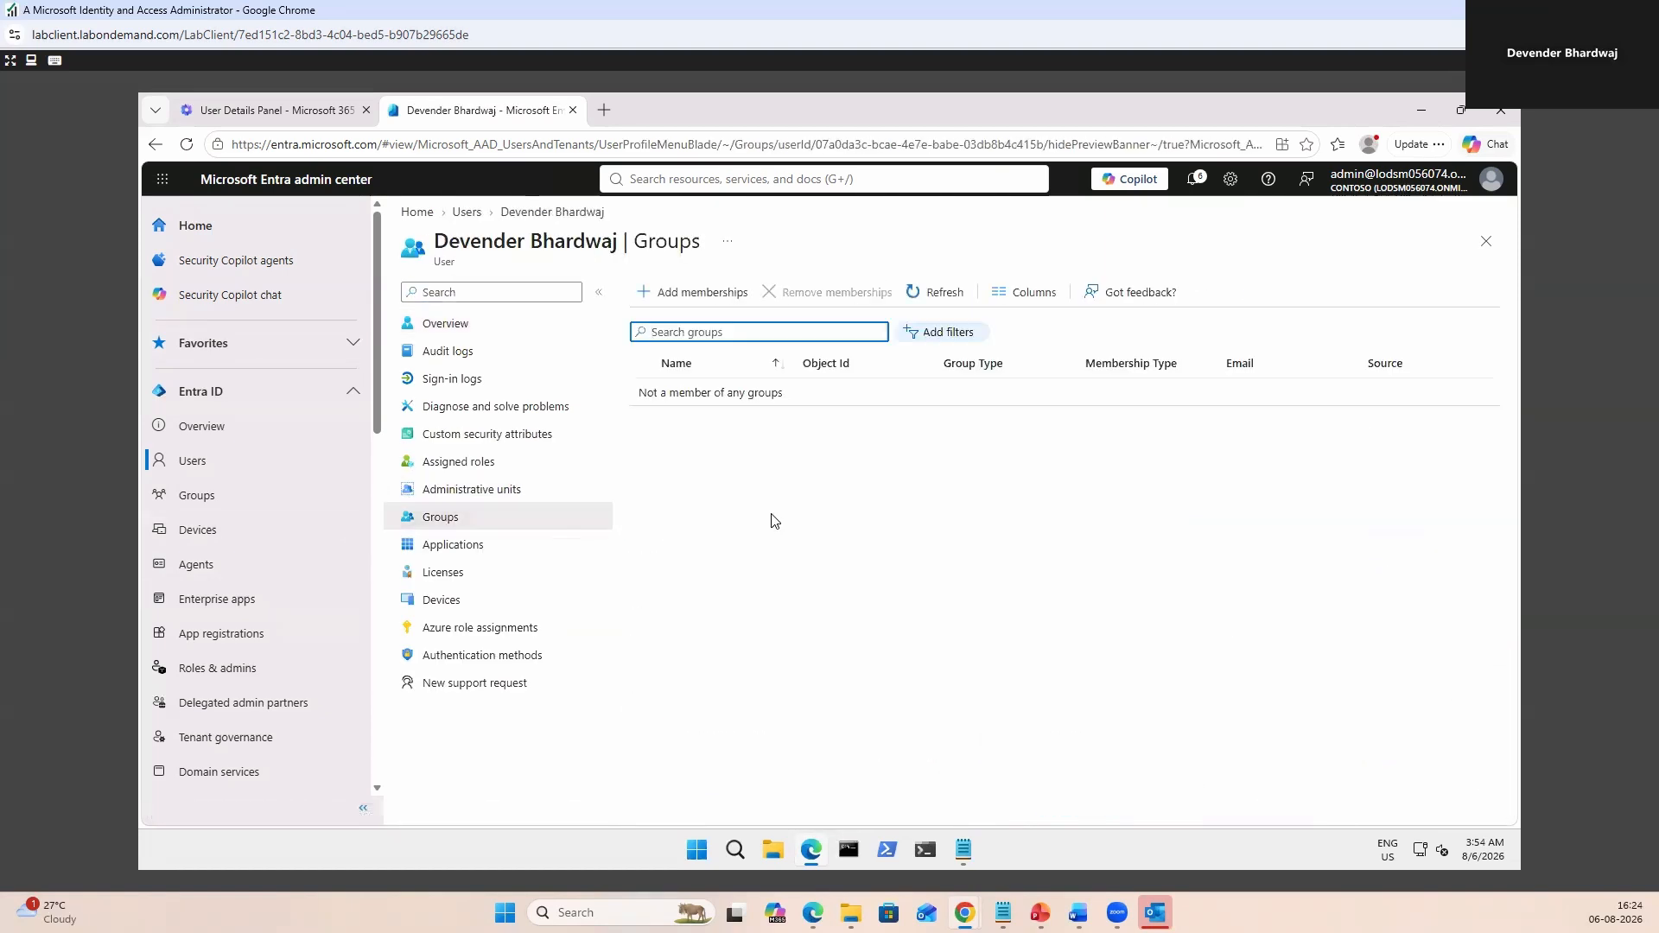
left_click(702, 292)
left_click(581, 688)
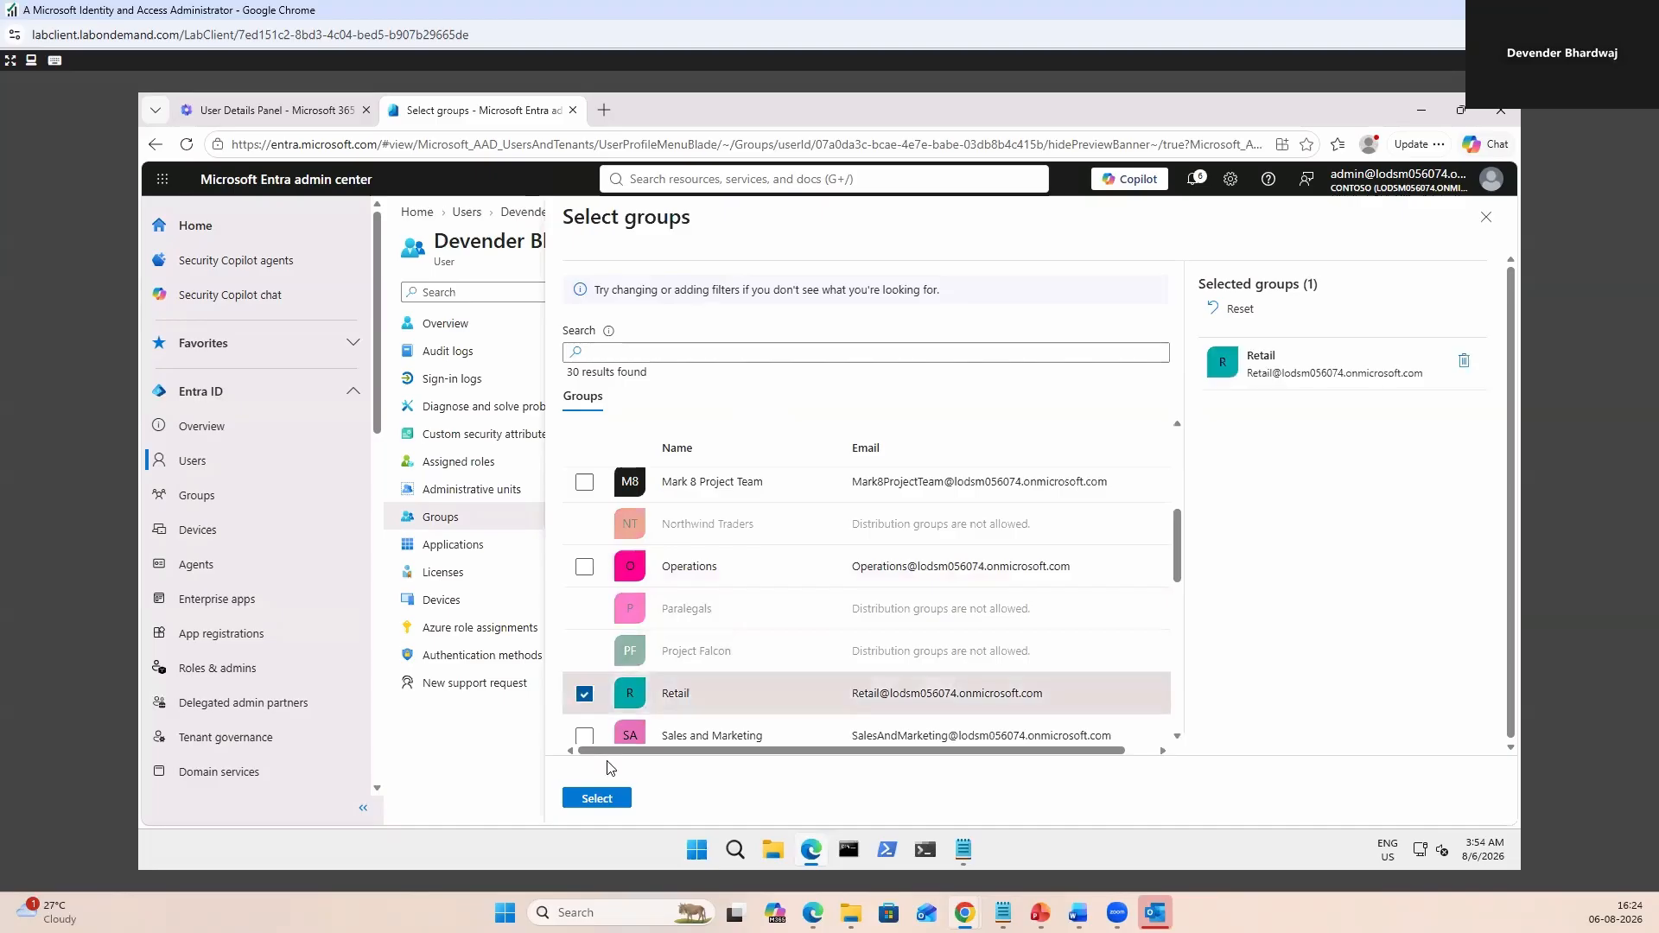
left_click(593, 796)
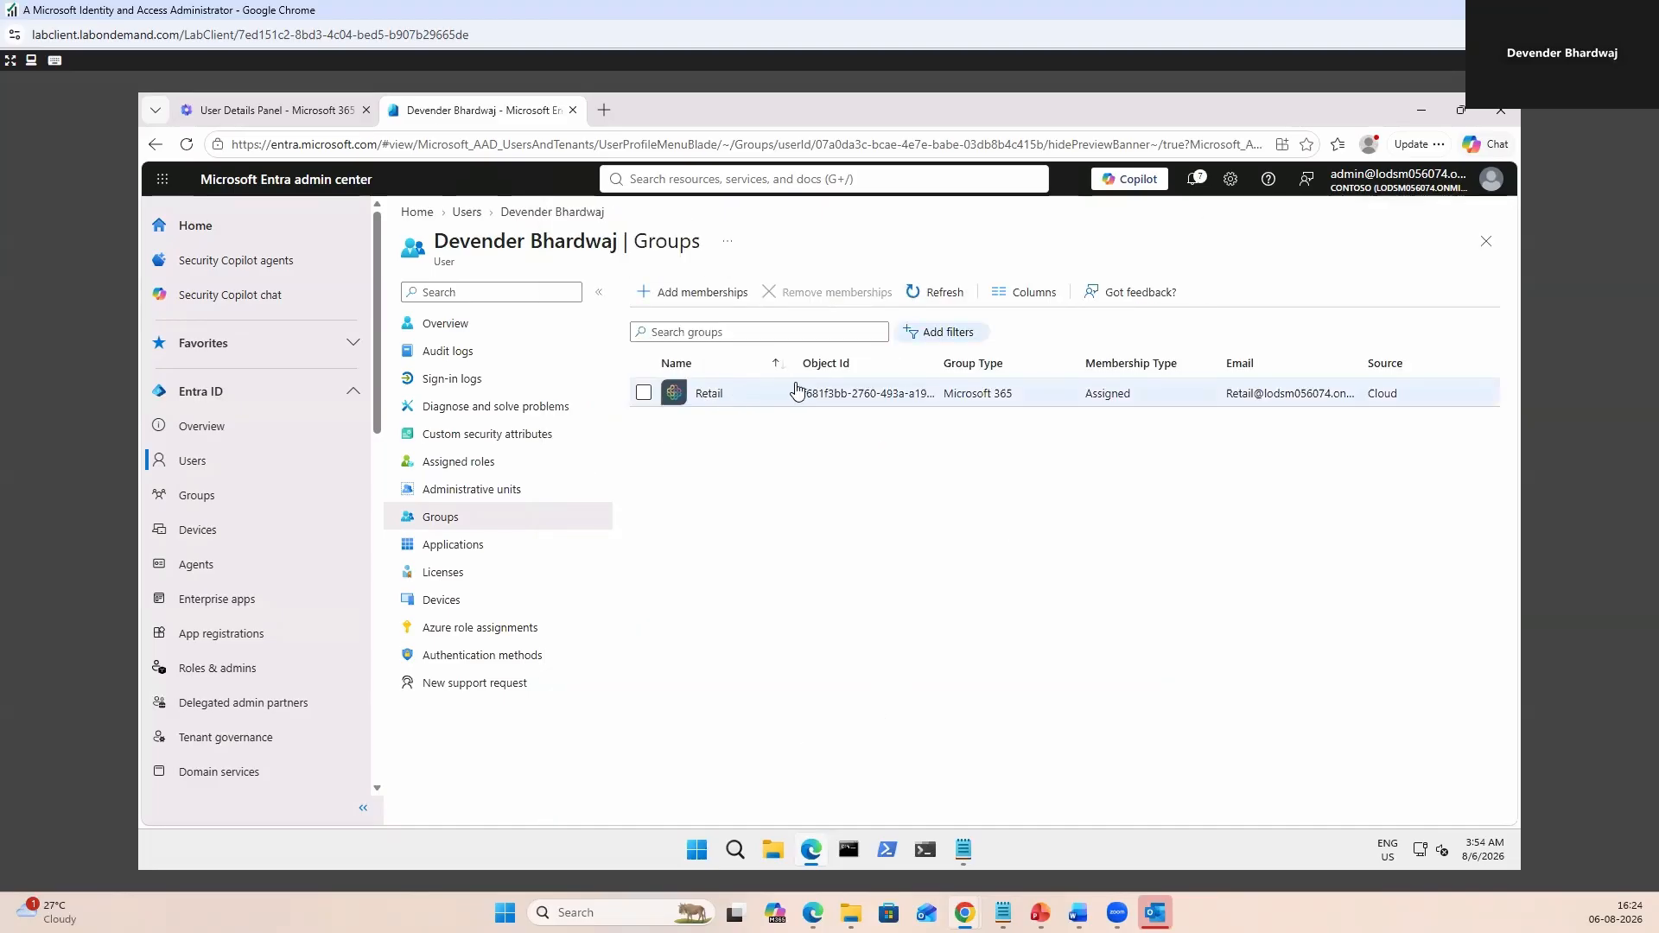
left_click(452, 544)
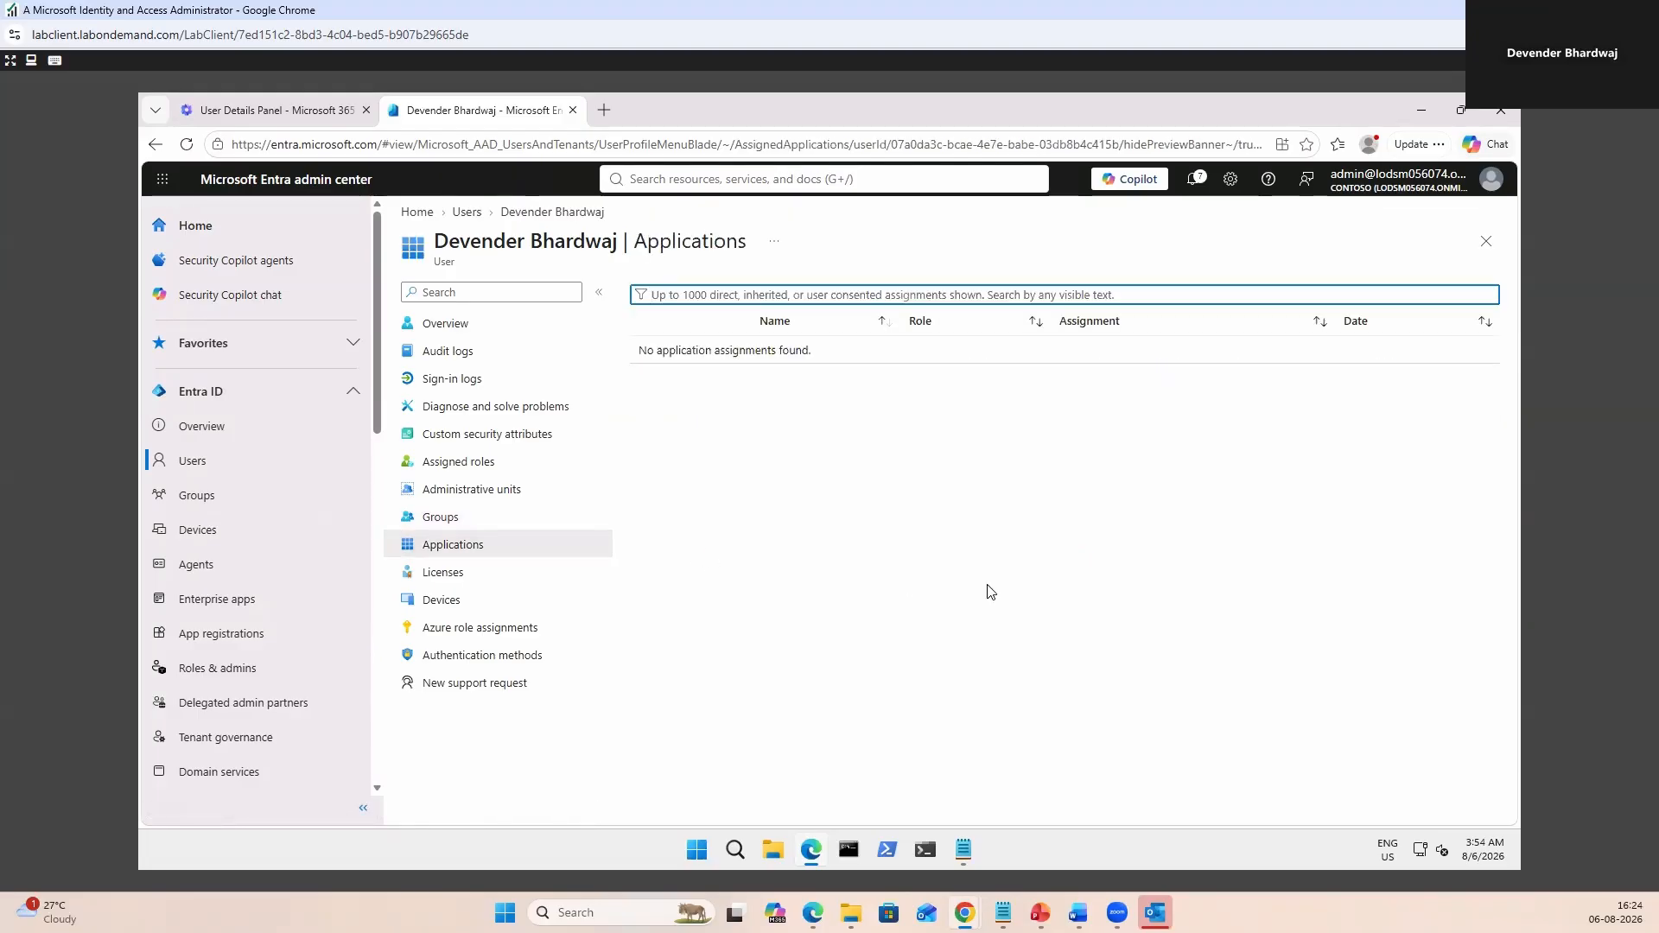
left_click(458, 463)
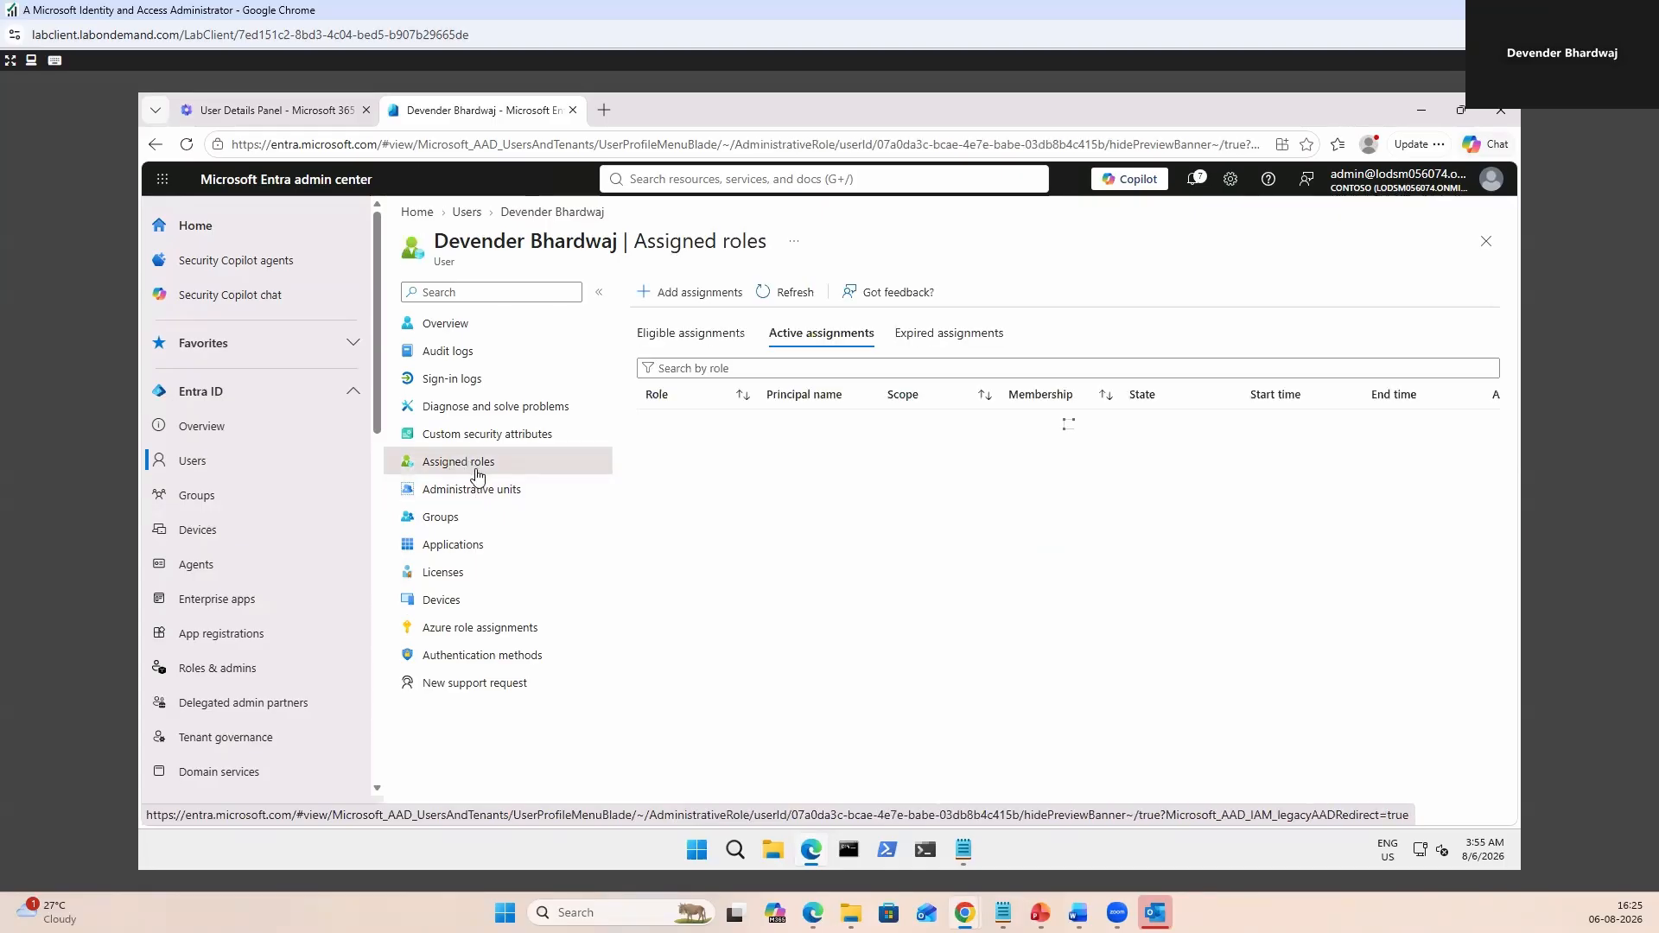
Make the guest eligible for AI Administrator from 8/6/2026 to 8/6/2027, not permanently.
left_click(688, 296)
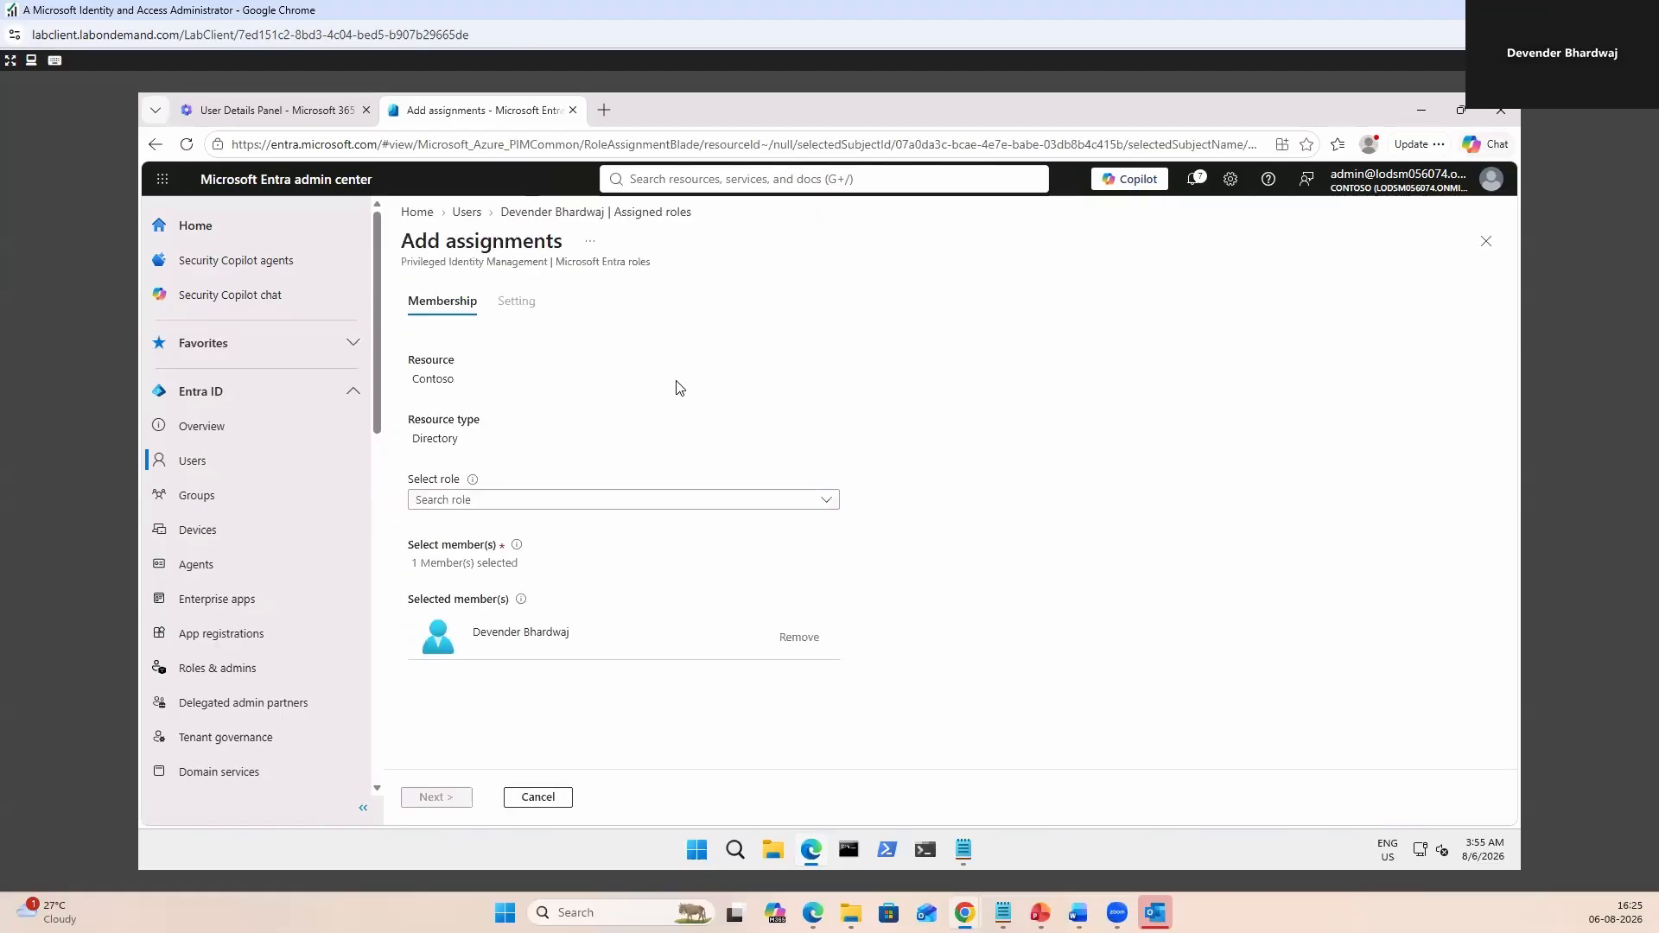
left_click(829, 504)
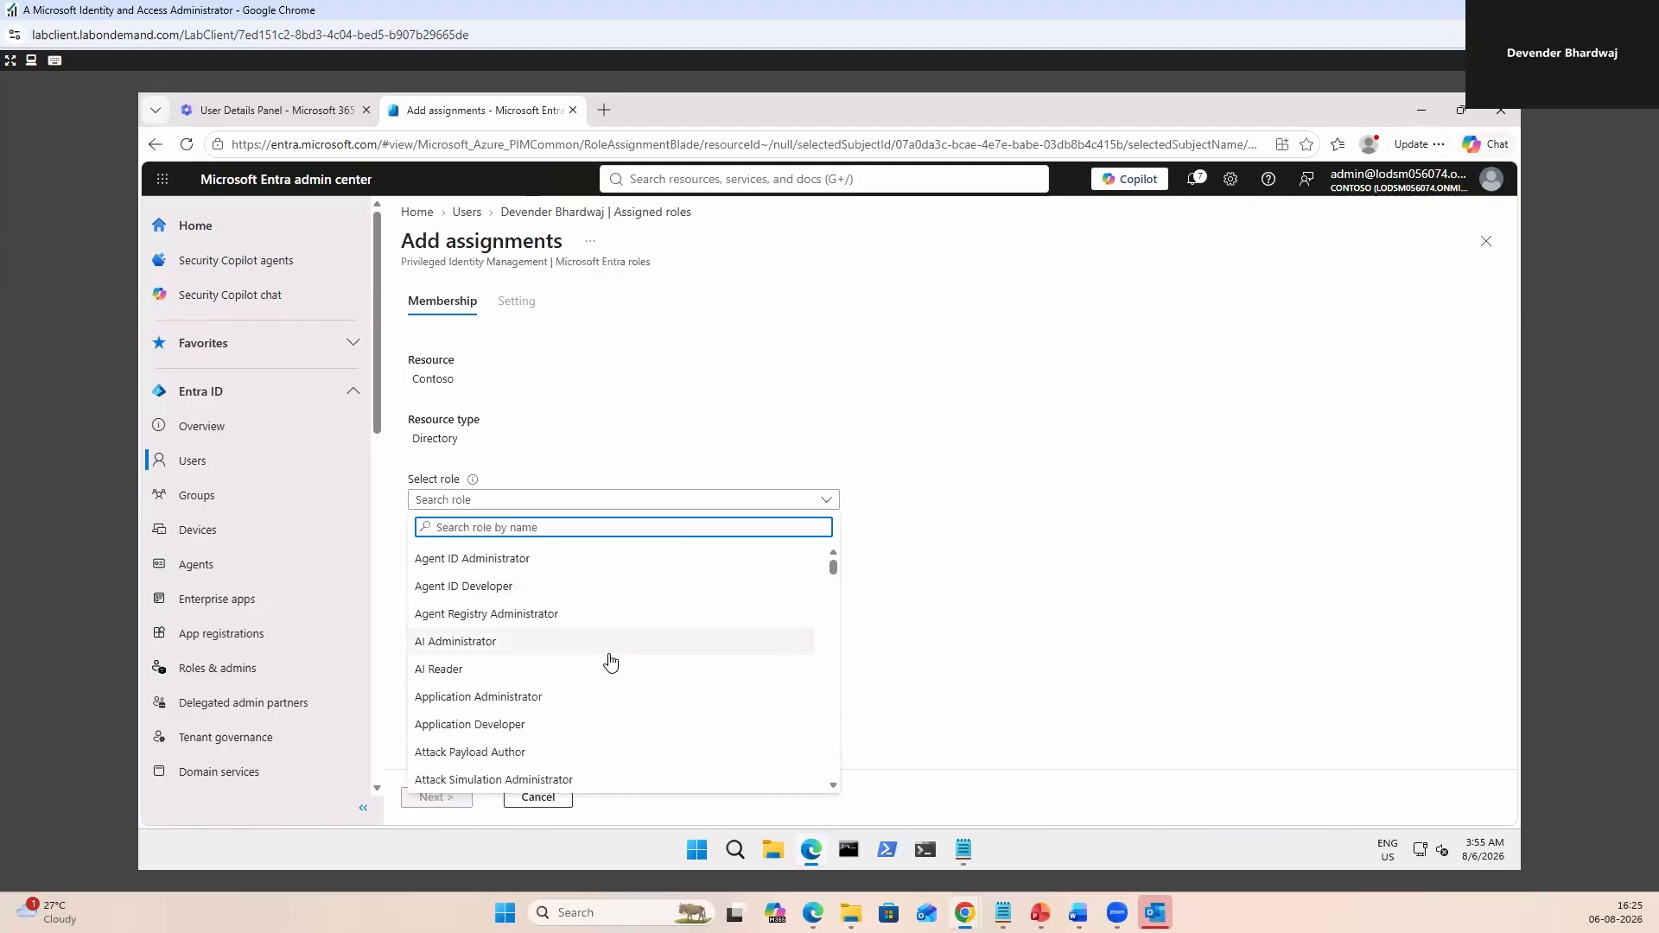
scroll(666, 685, "down", 3)
scroll(666, 685, "up", 3)
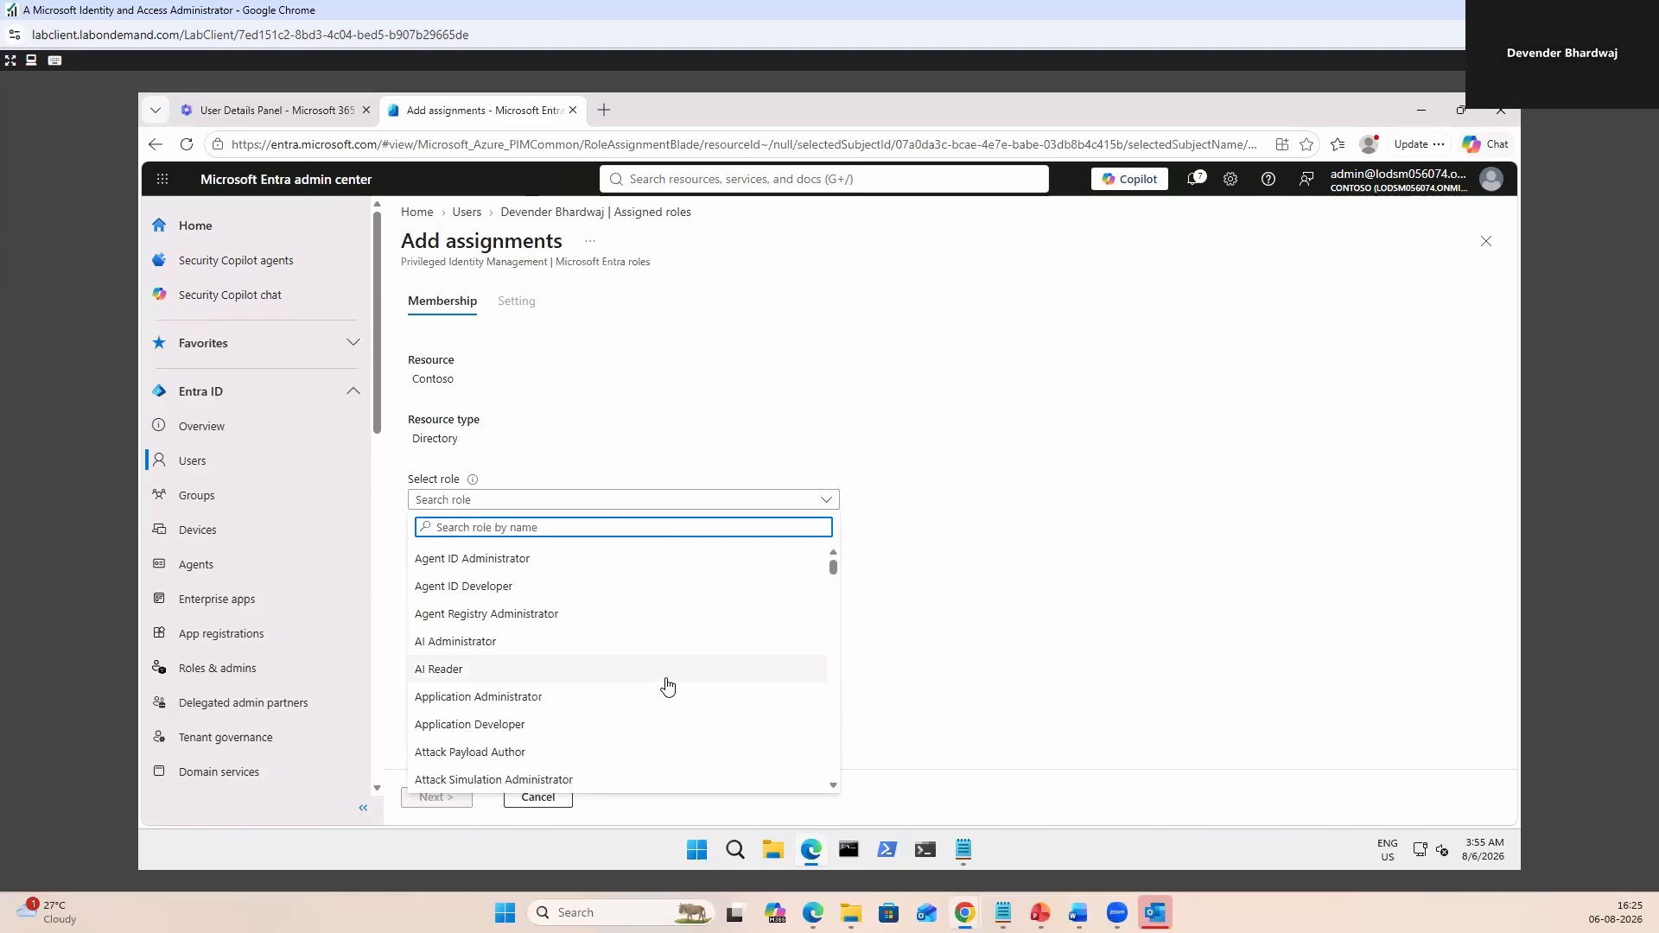
left_click(460, 653)
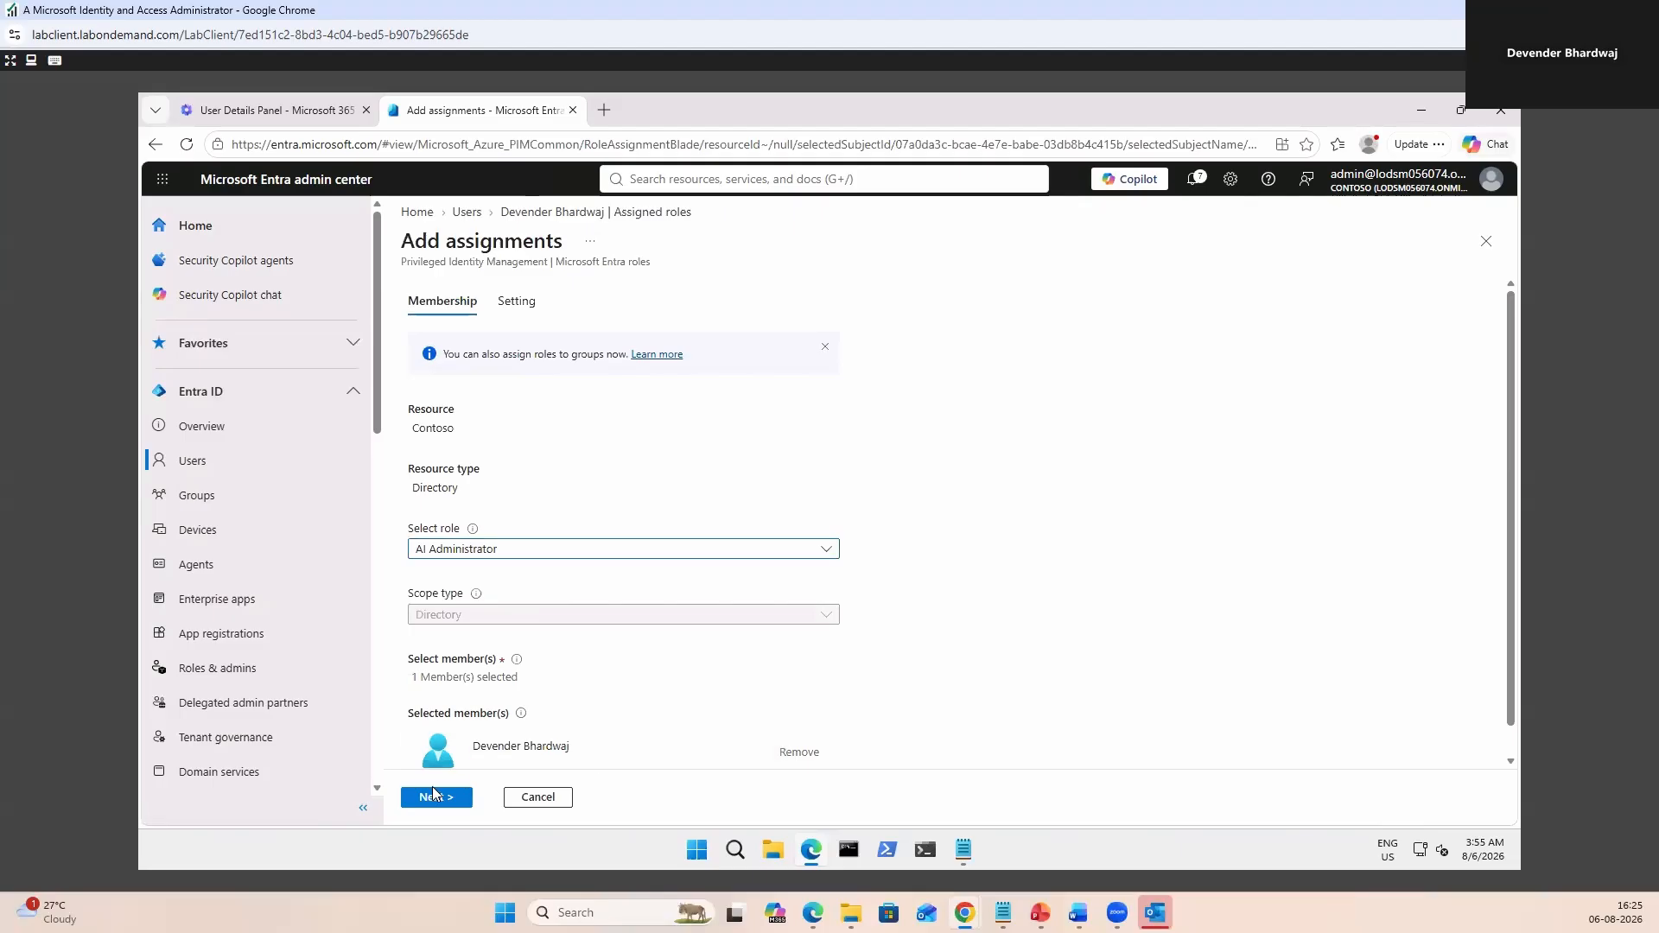
left_click(434, 796)
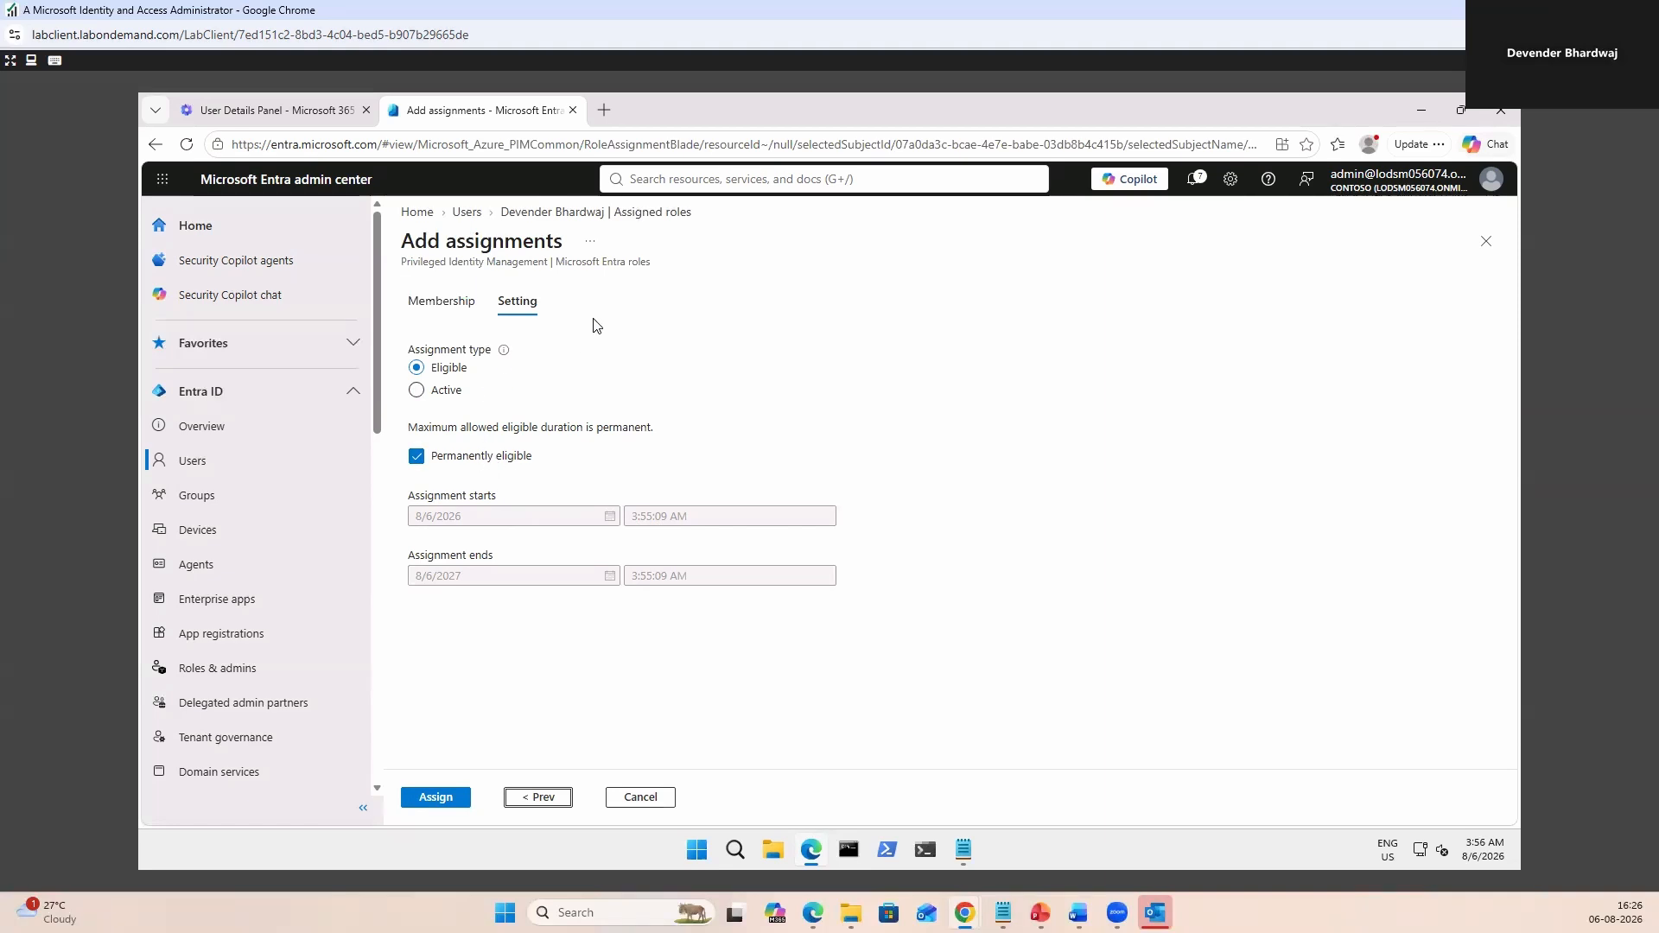
left_click(415, 458)
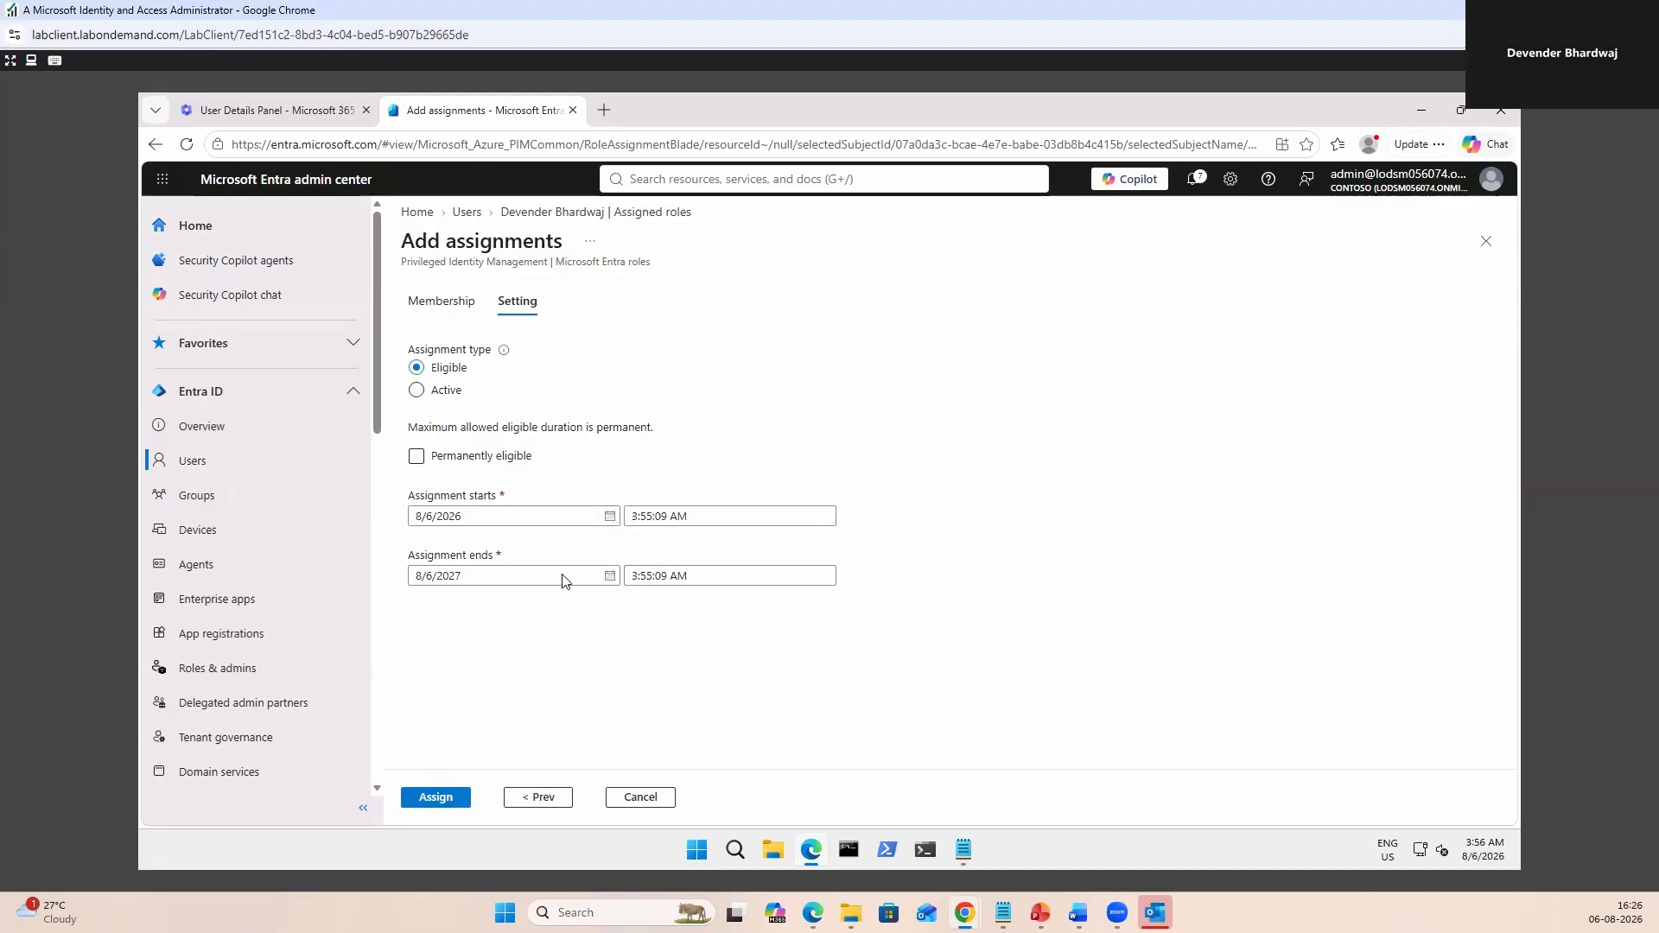
left_click(448, 800)
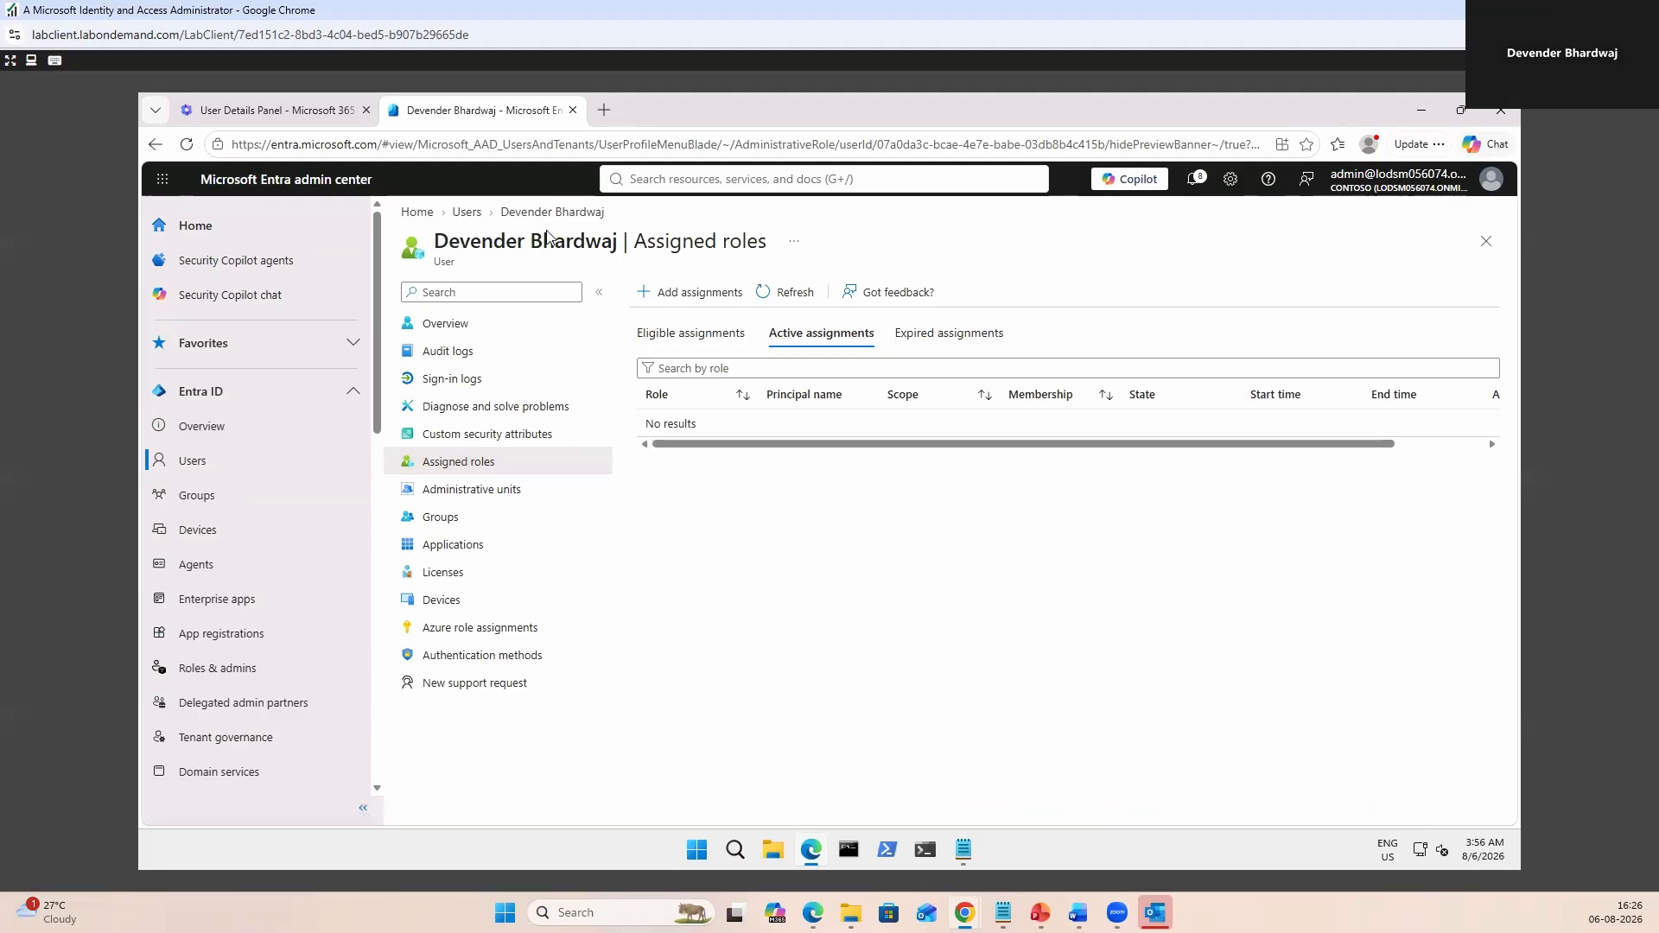
Set the guest's City to Delhi in their contact information and save.
left_click(468, 213)
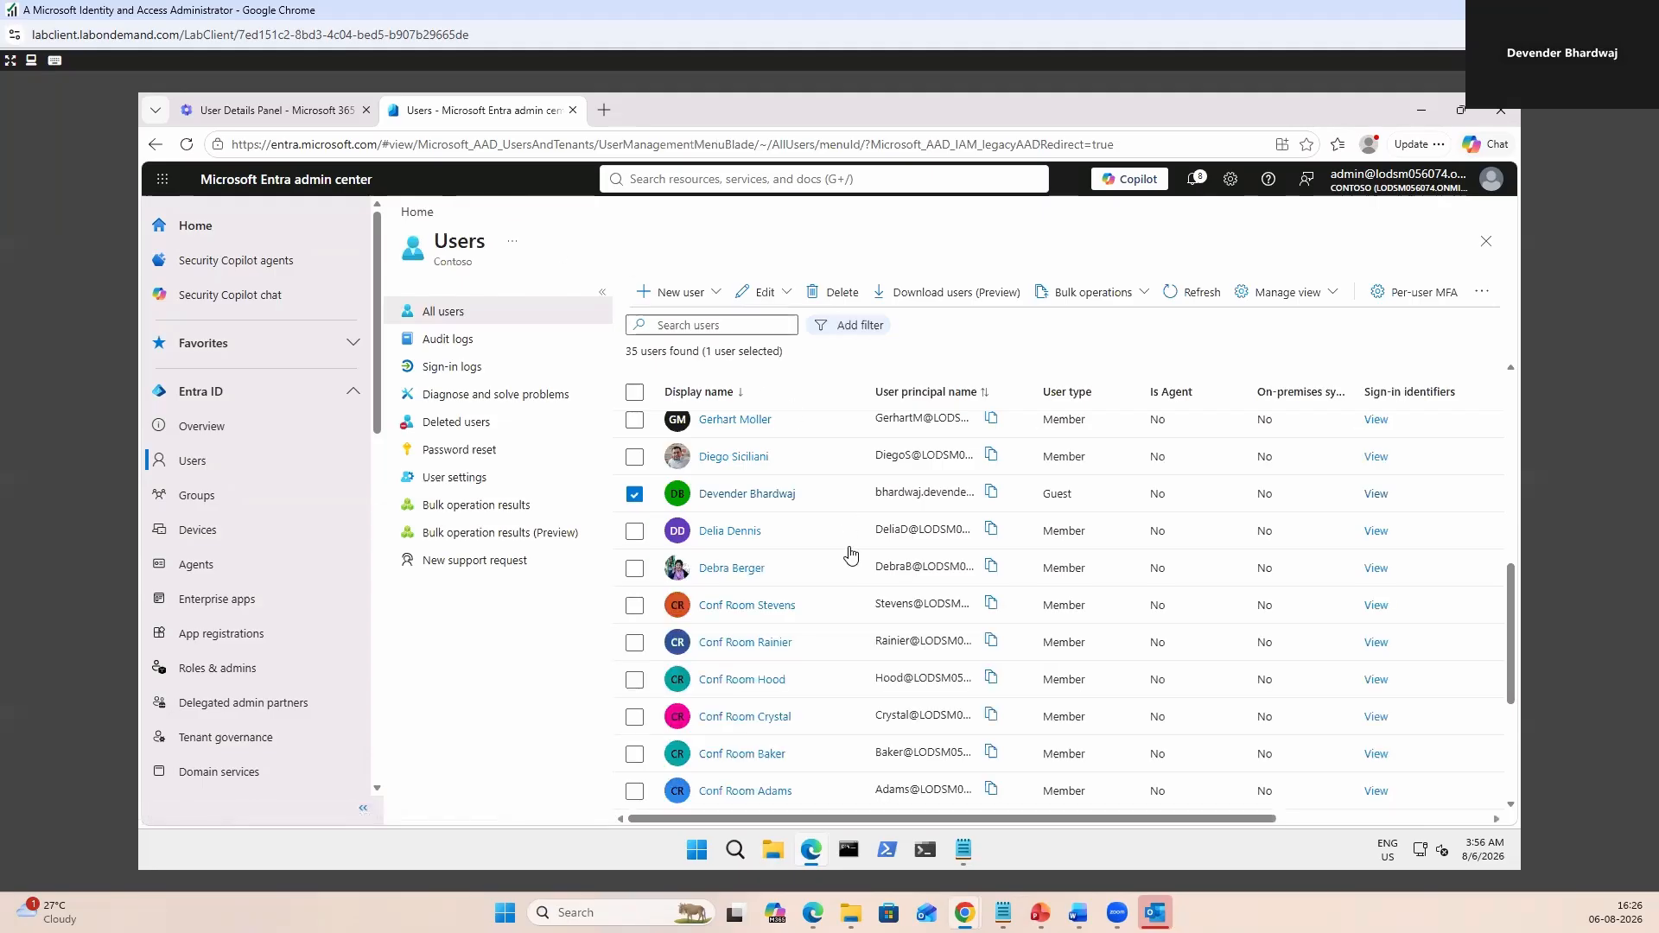
scroll(759, 646, "down", 3)
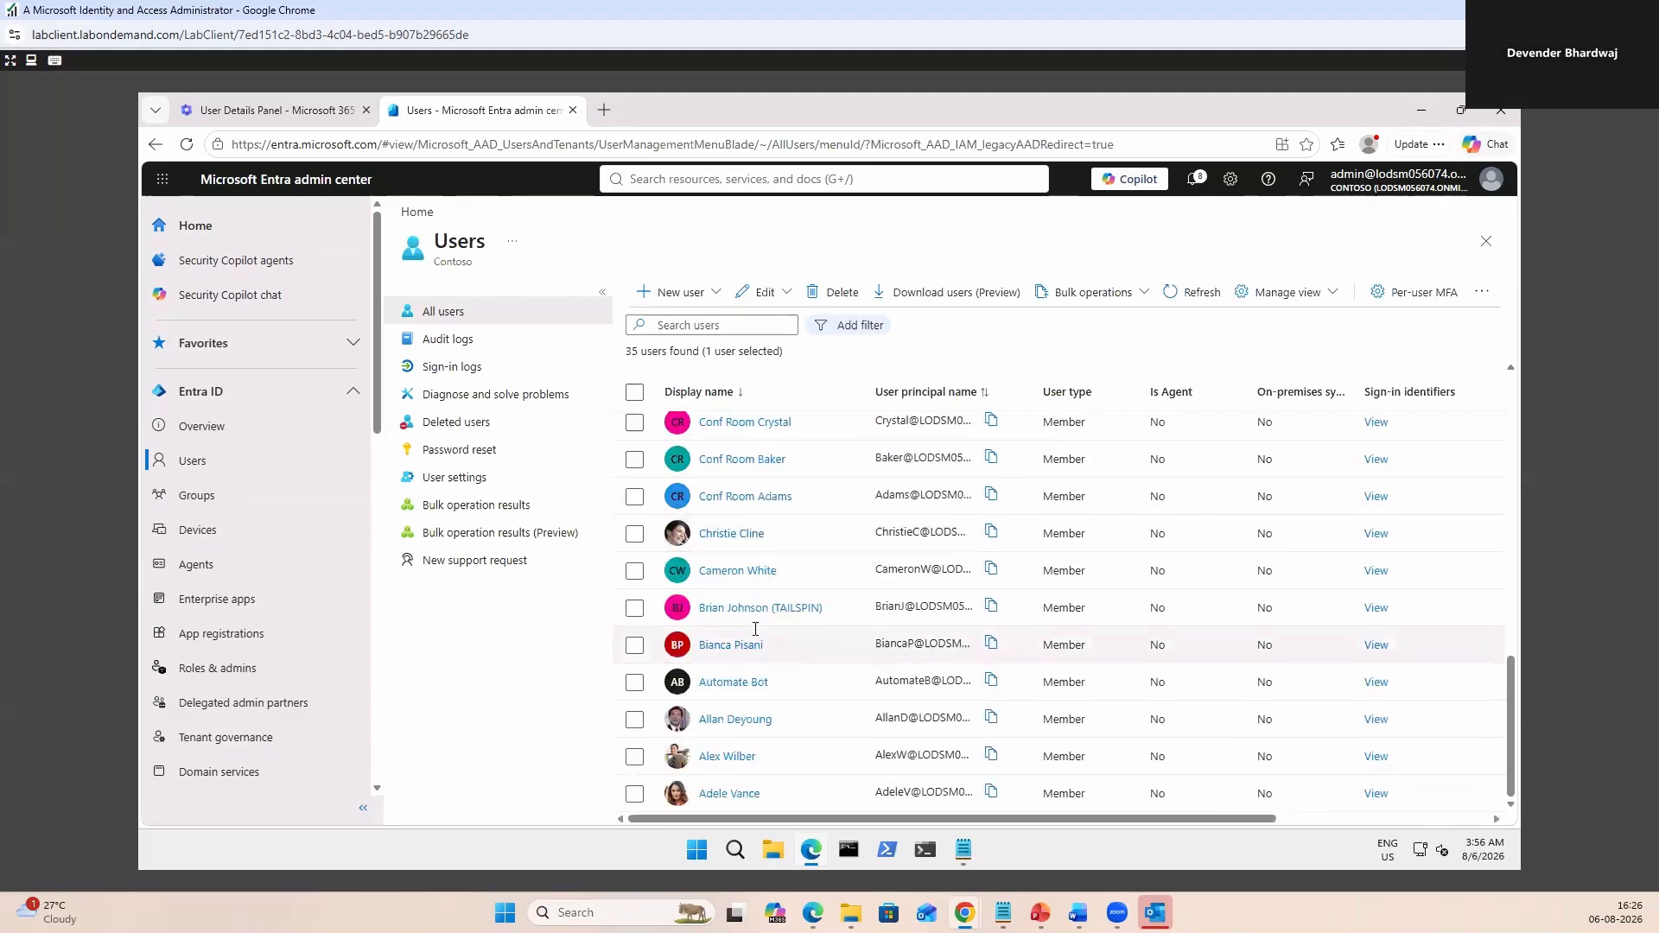
key("alt+Left")
left_click(711, 294)
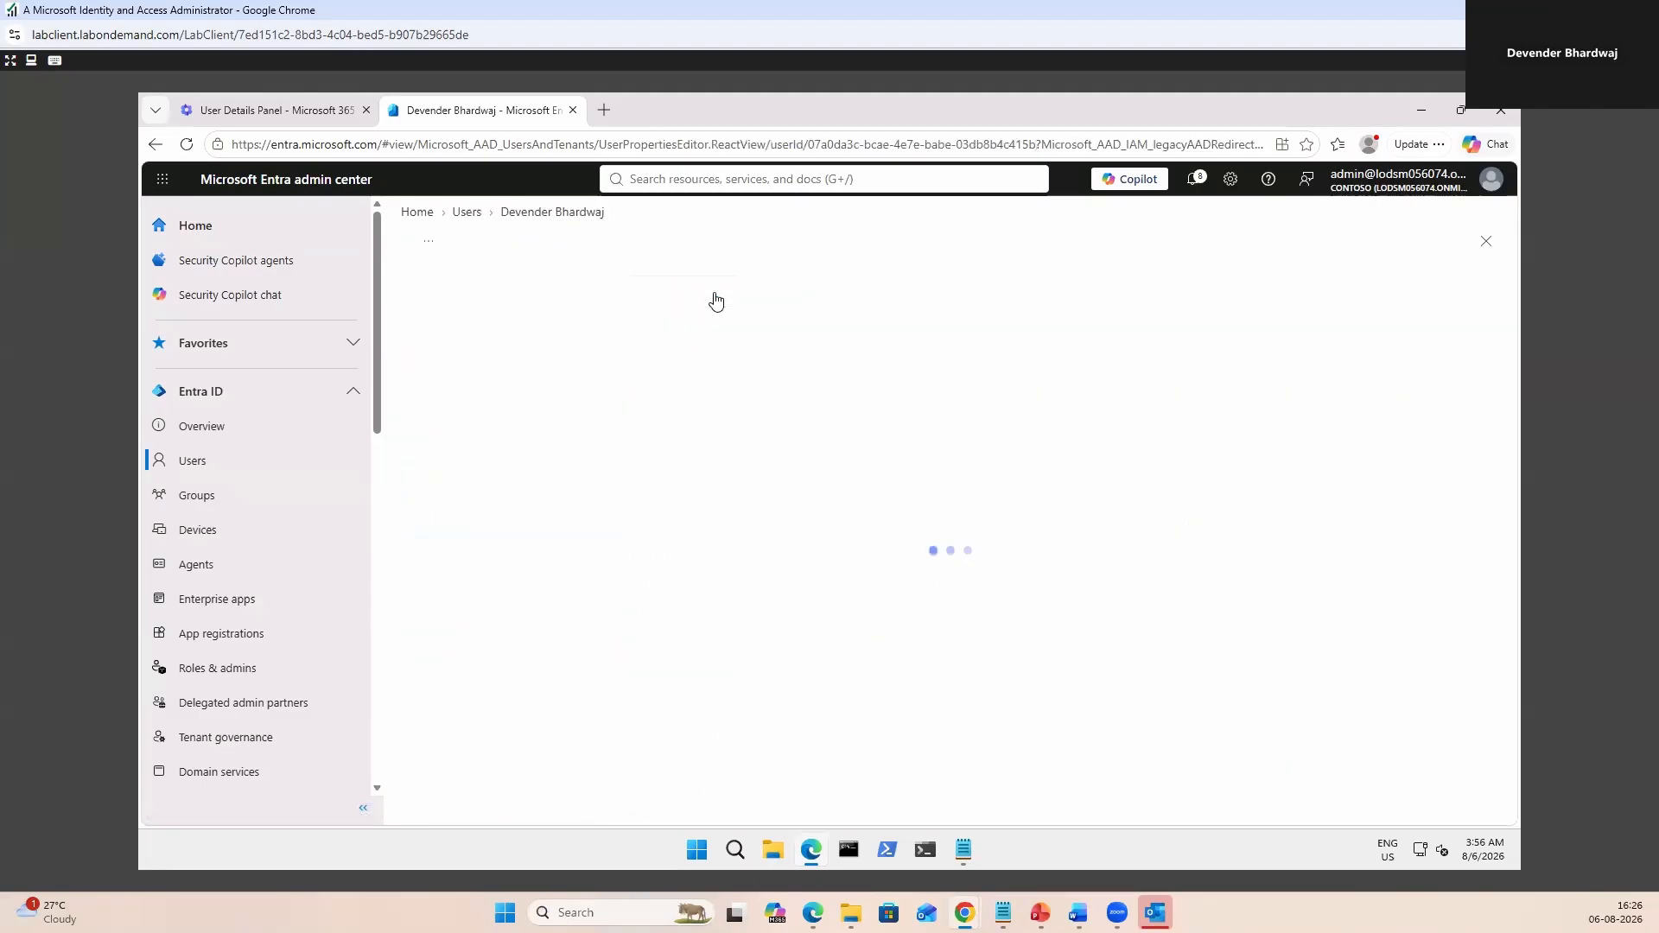
left_click(671, 334)
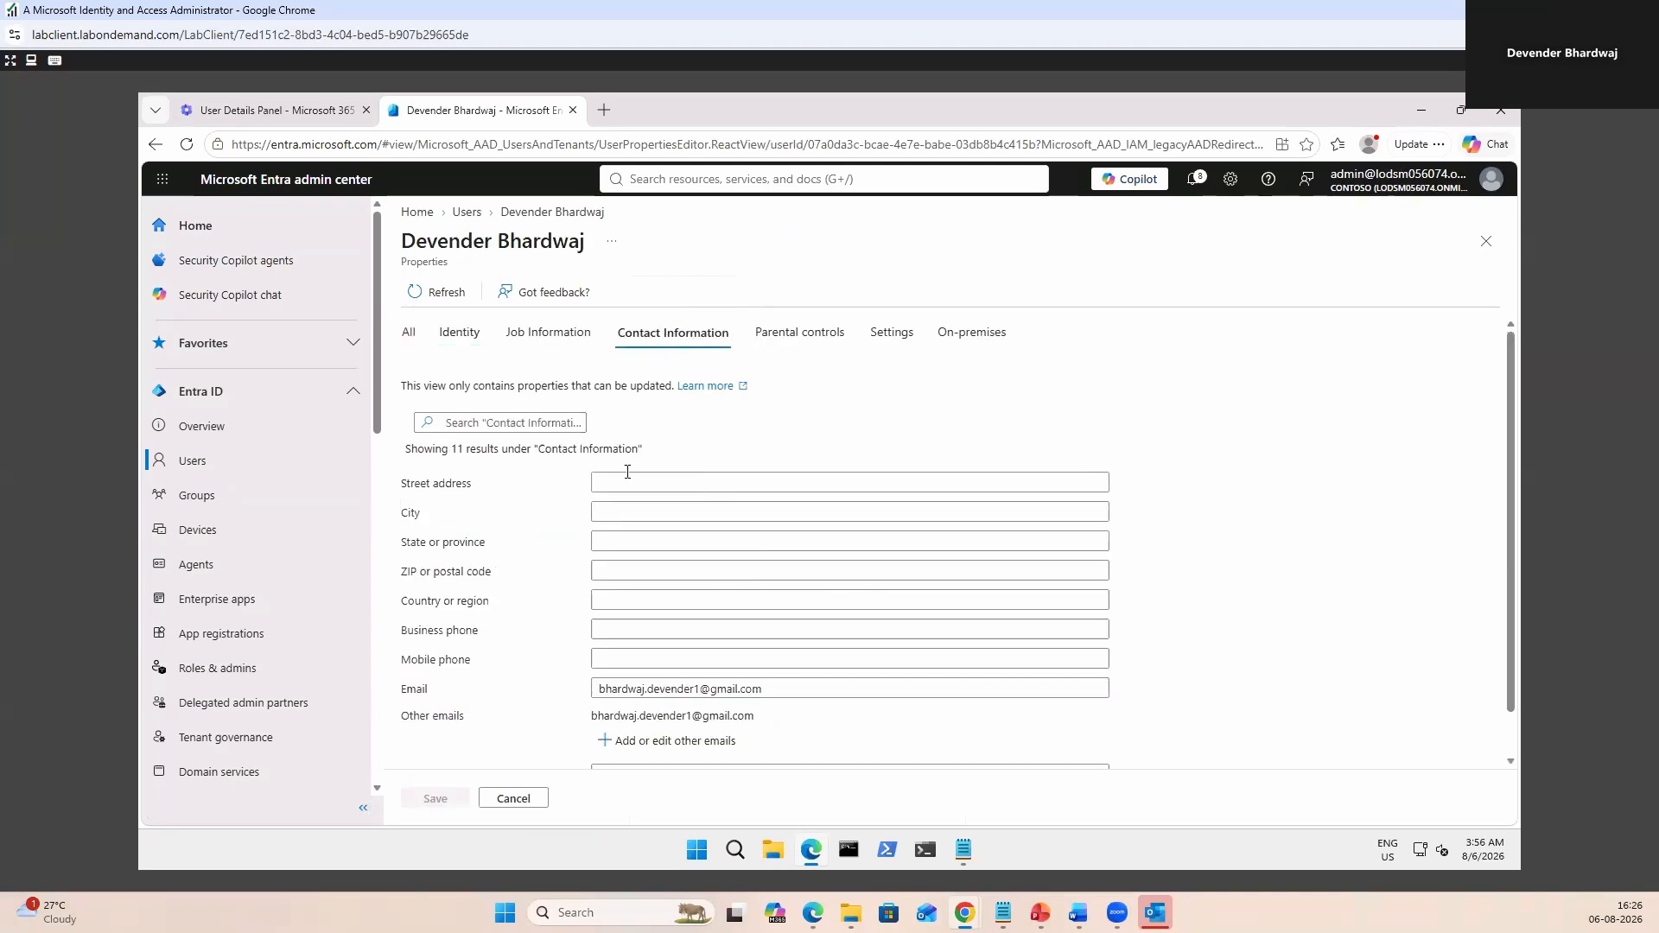
left_click(612, 513)
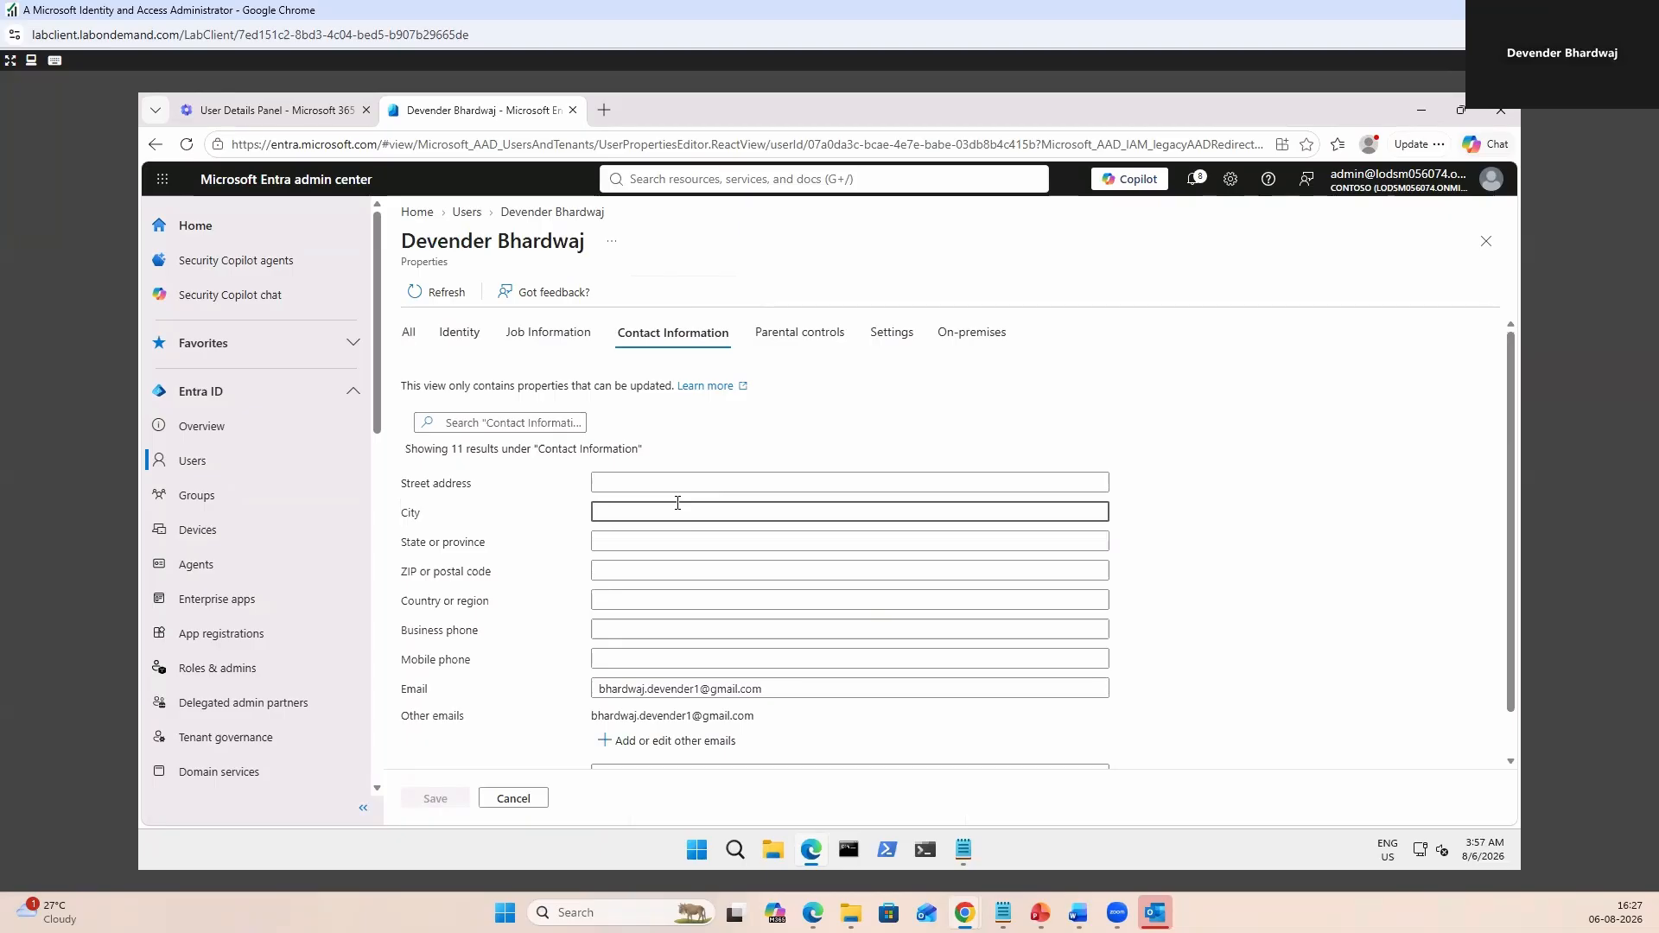
type("D")
type("elhi")
key("Return")
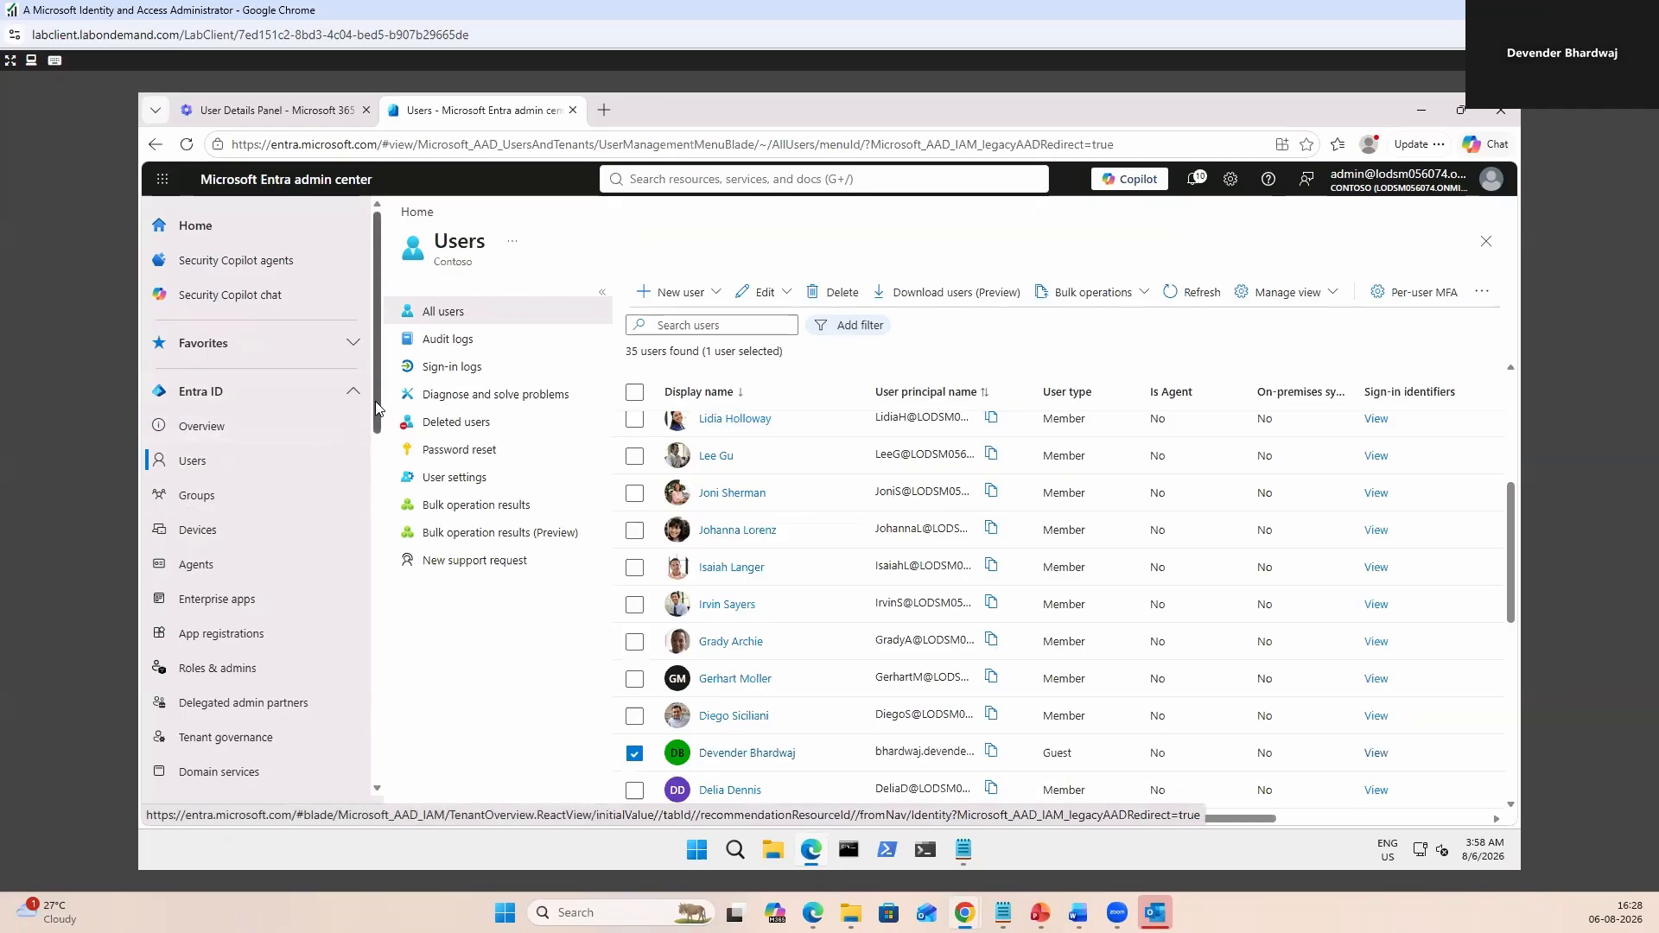
Switch to the Microsoft 365 admin center browser tab.
left_click_drag(378, 407, 379, 412)
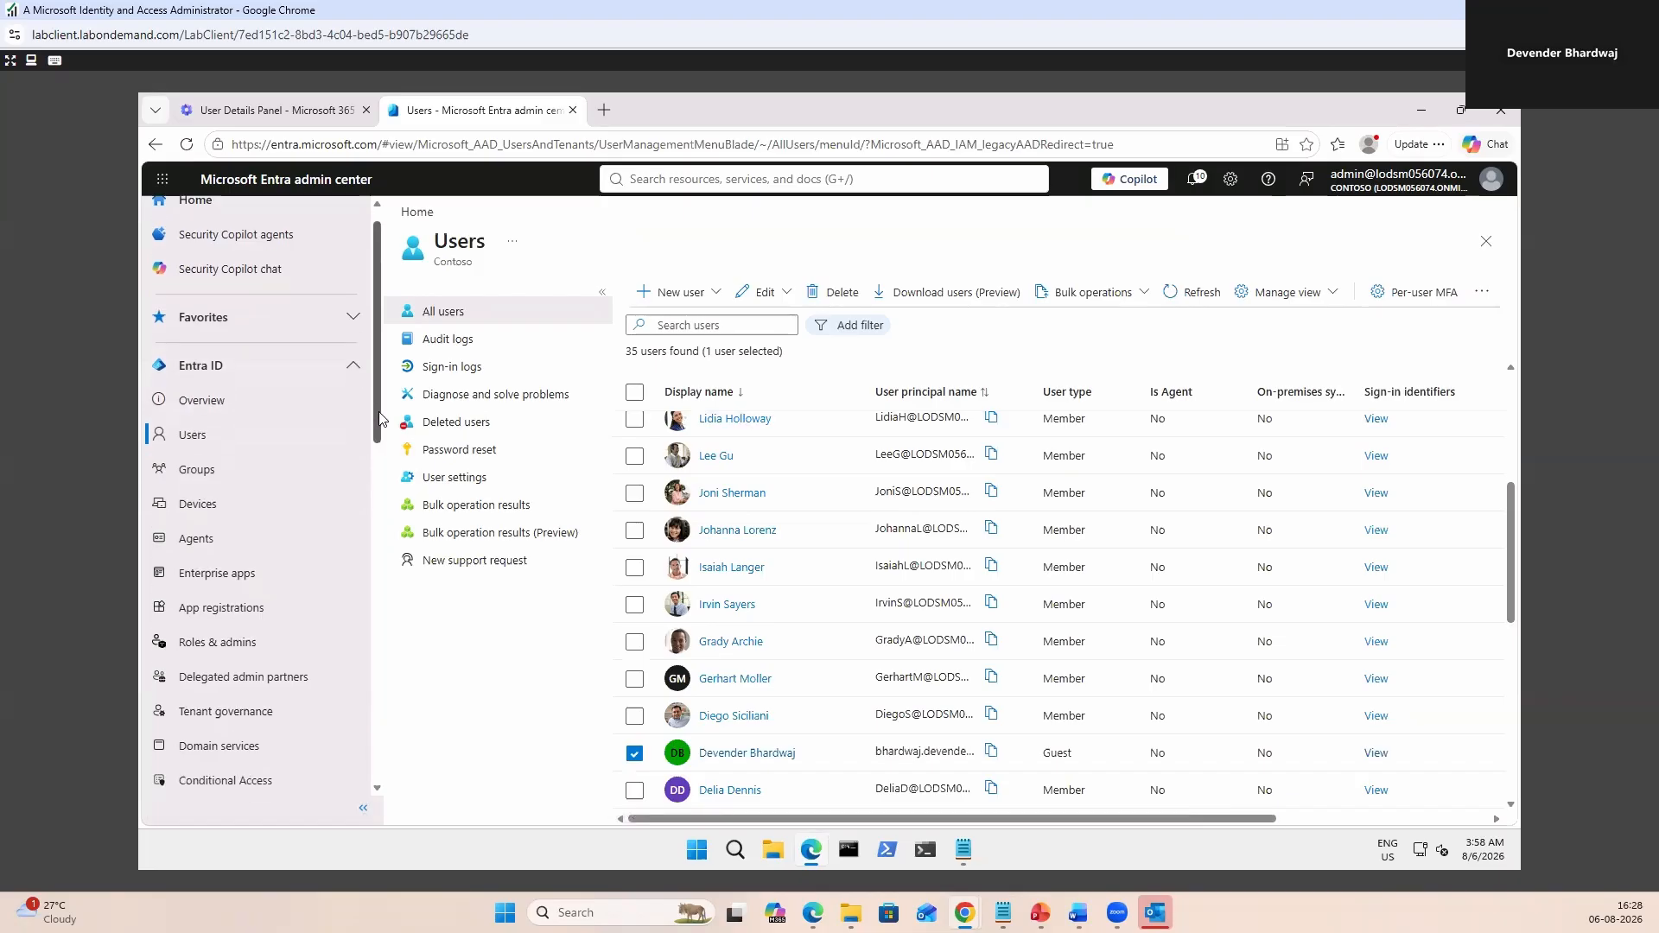
left_click_drag(380, 418, 380, 420)
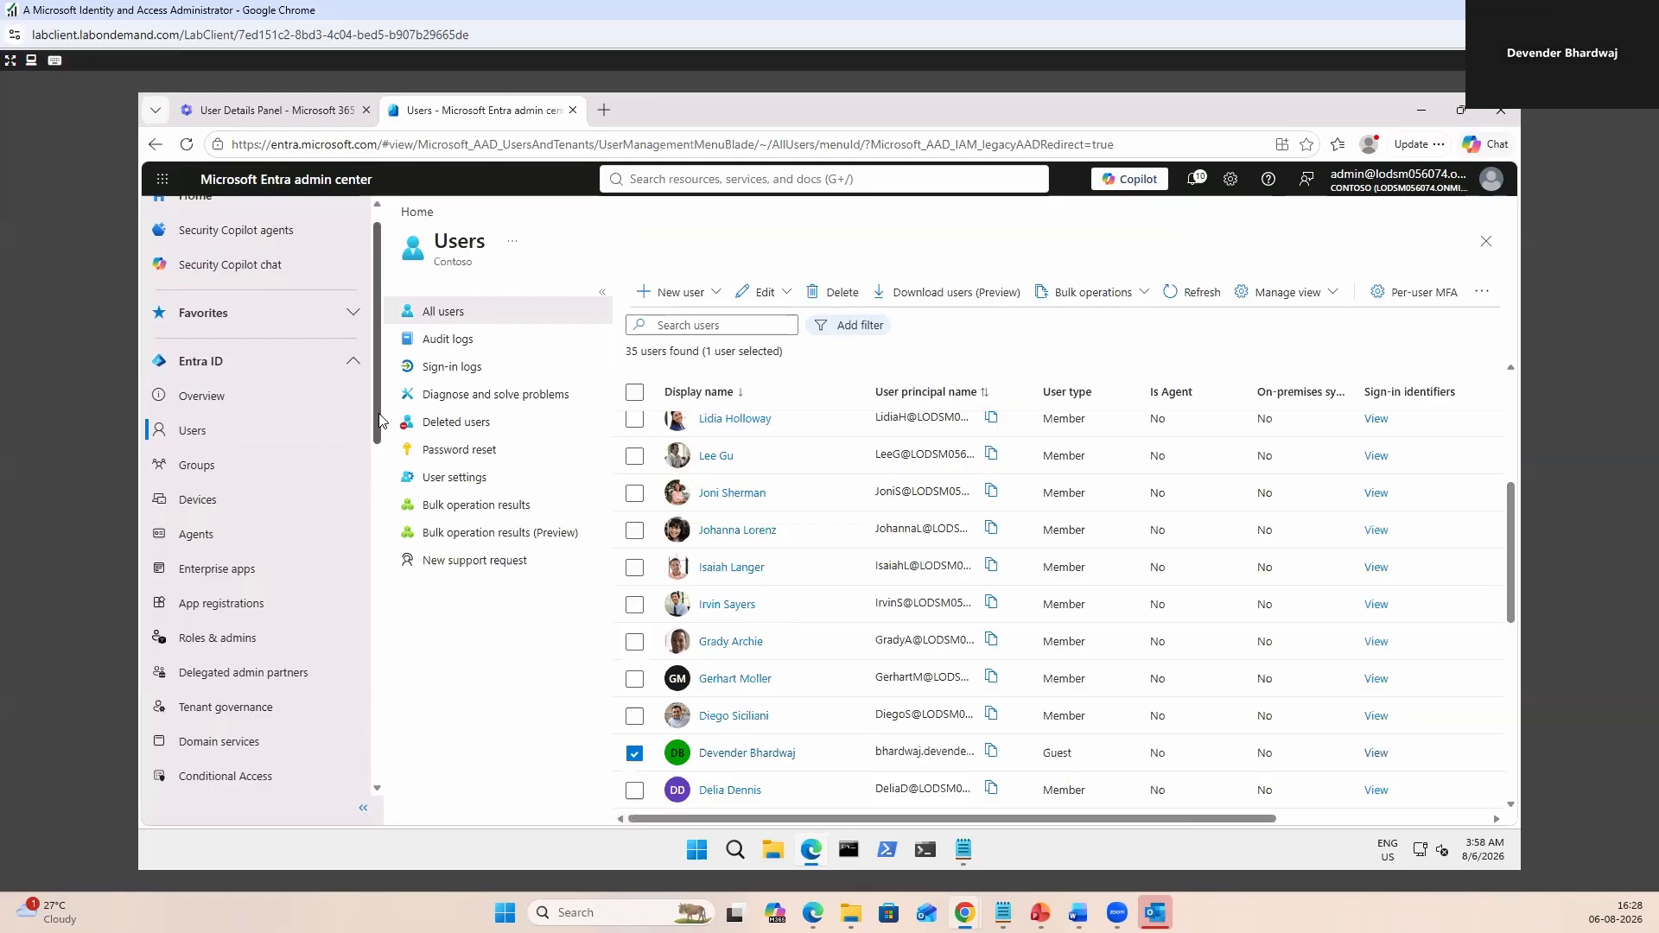
key("ctrl+Page_Up")
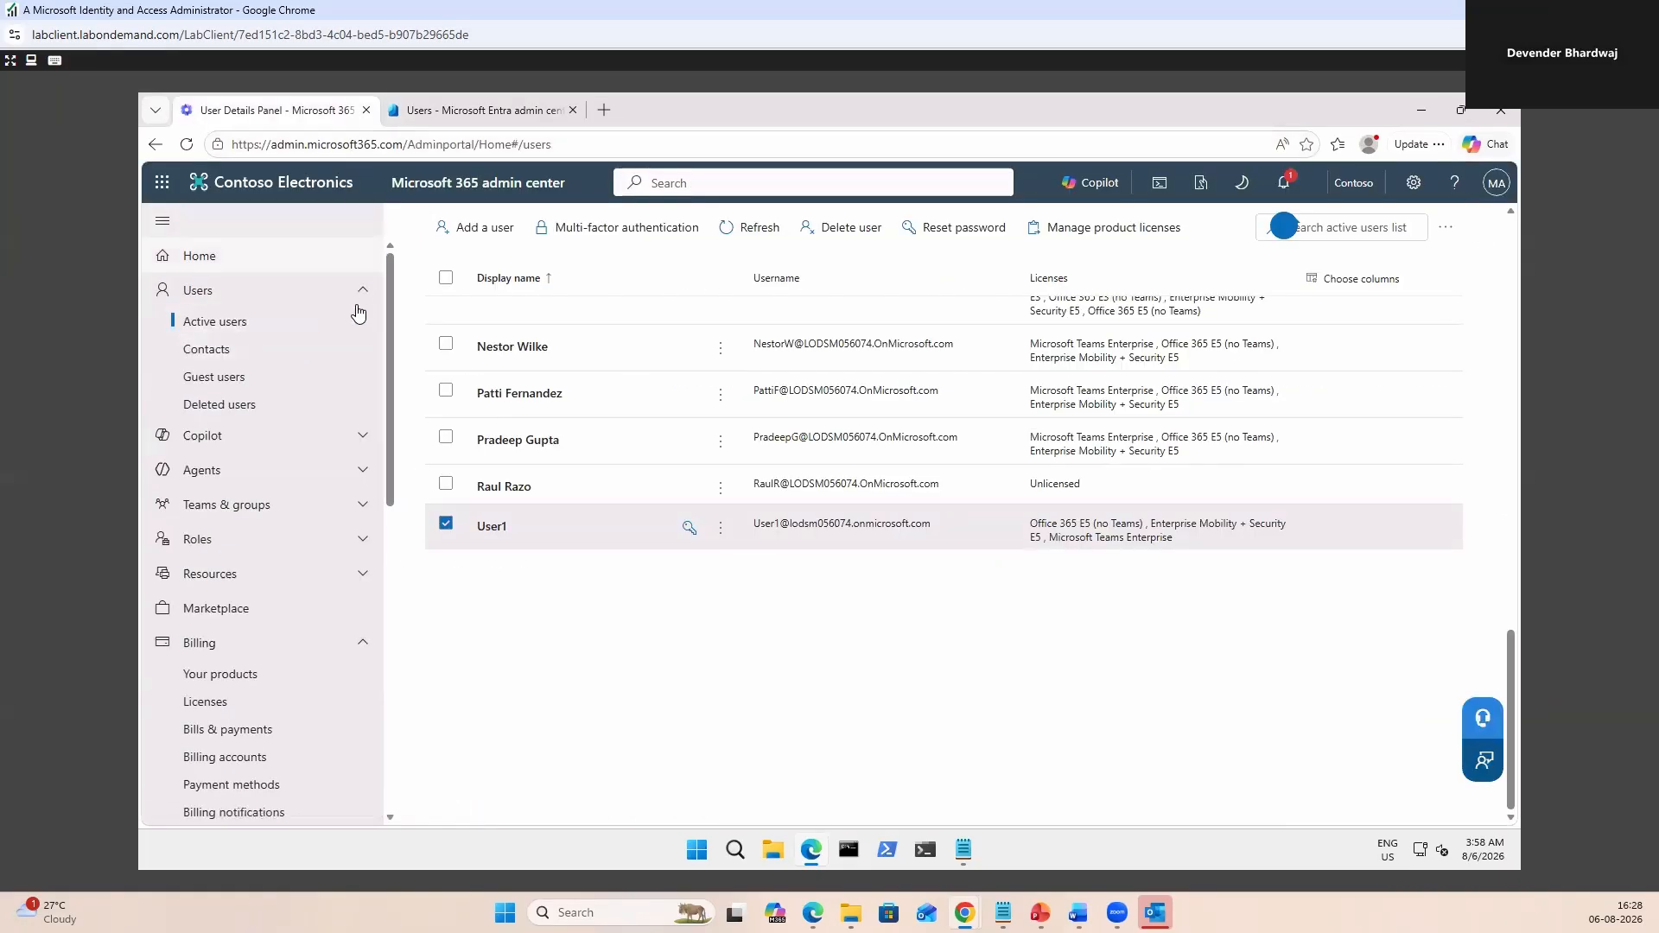
Open Deleted users in the Microsoft 365 admin center and select the deleted guest.
left_click(223, 406)
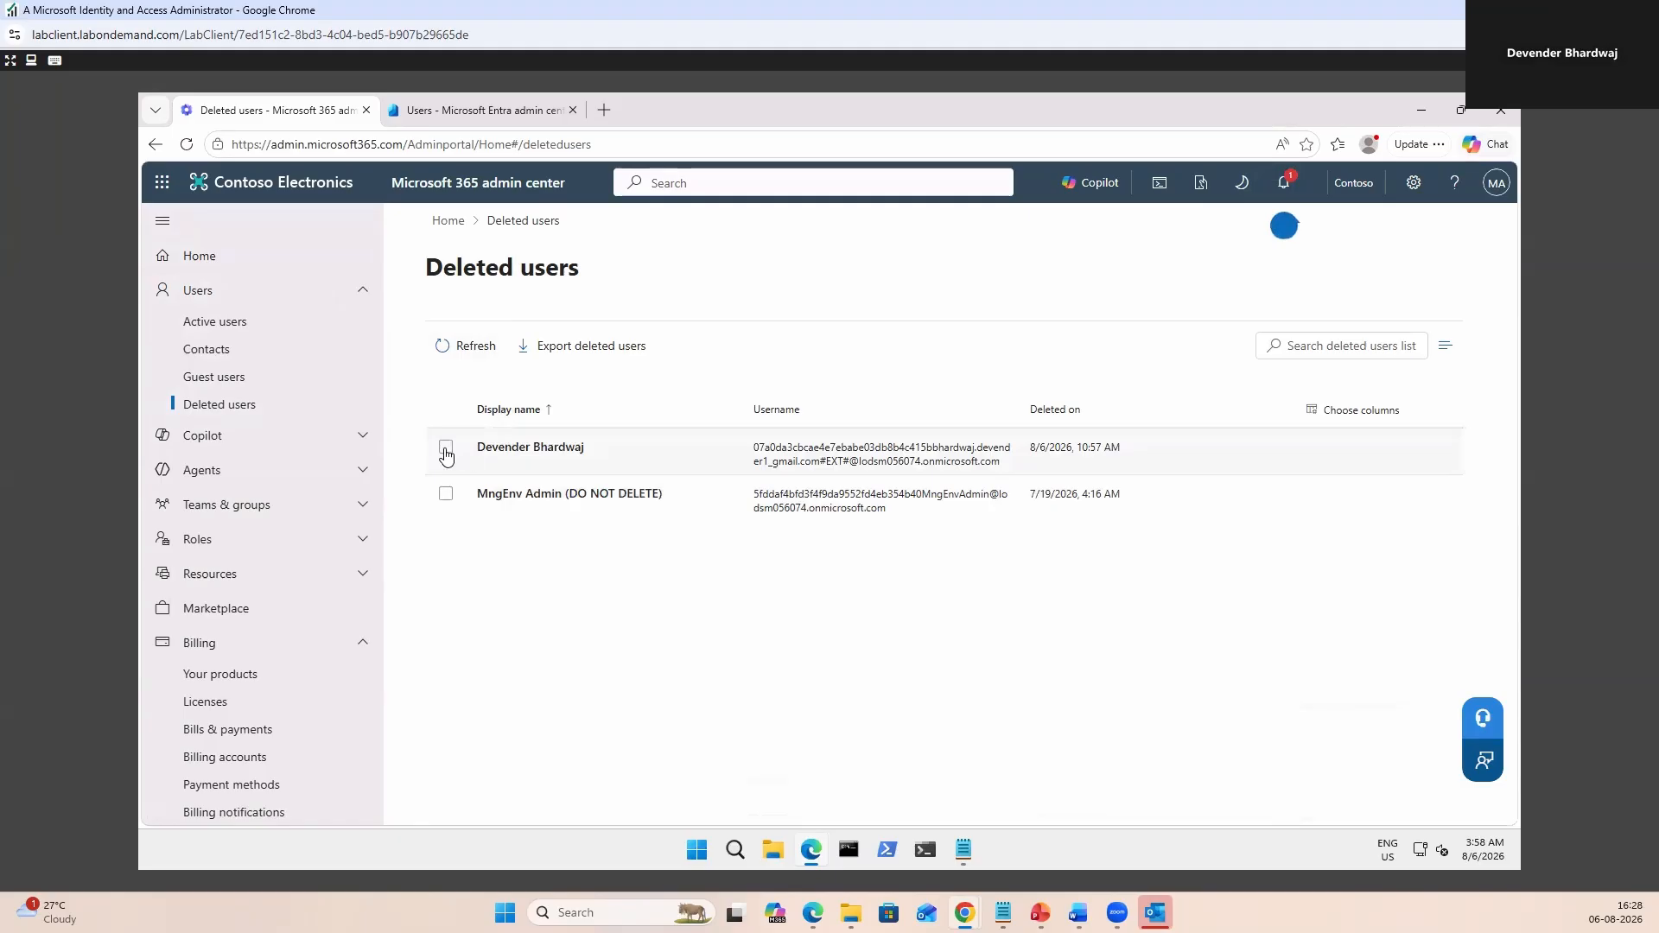
left_click(446, 447)
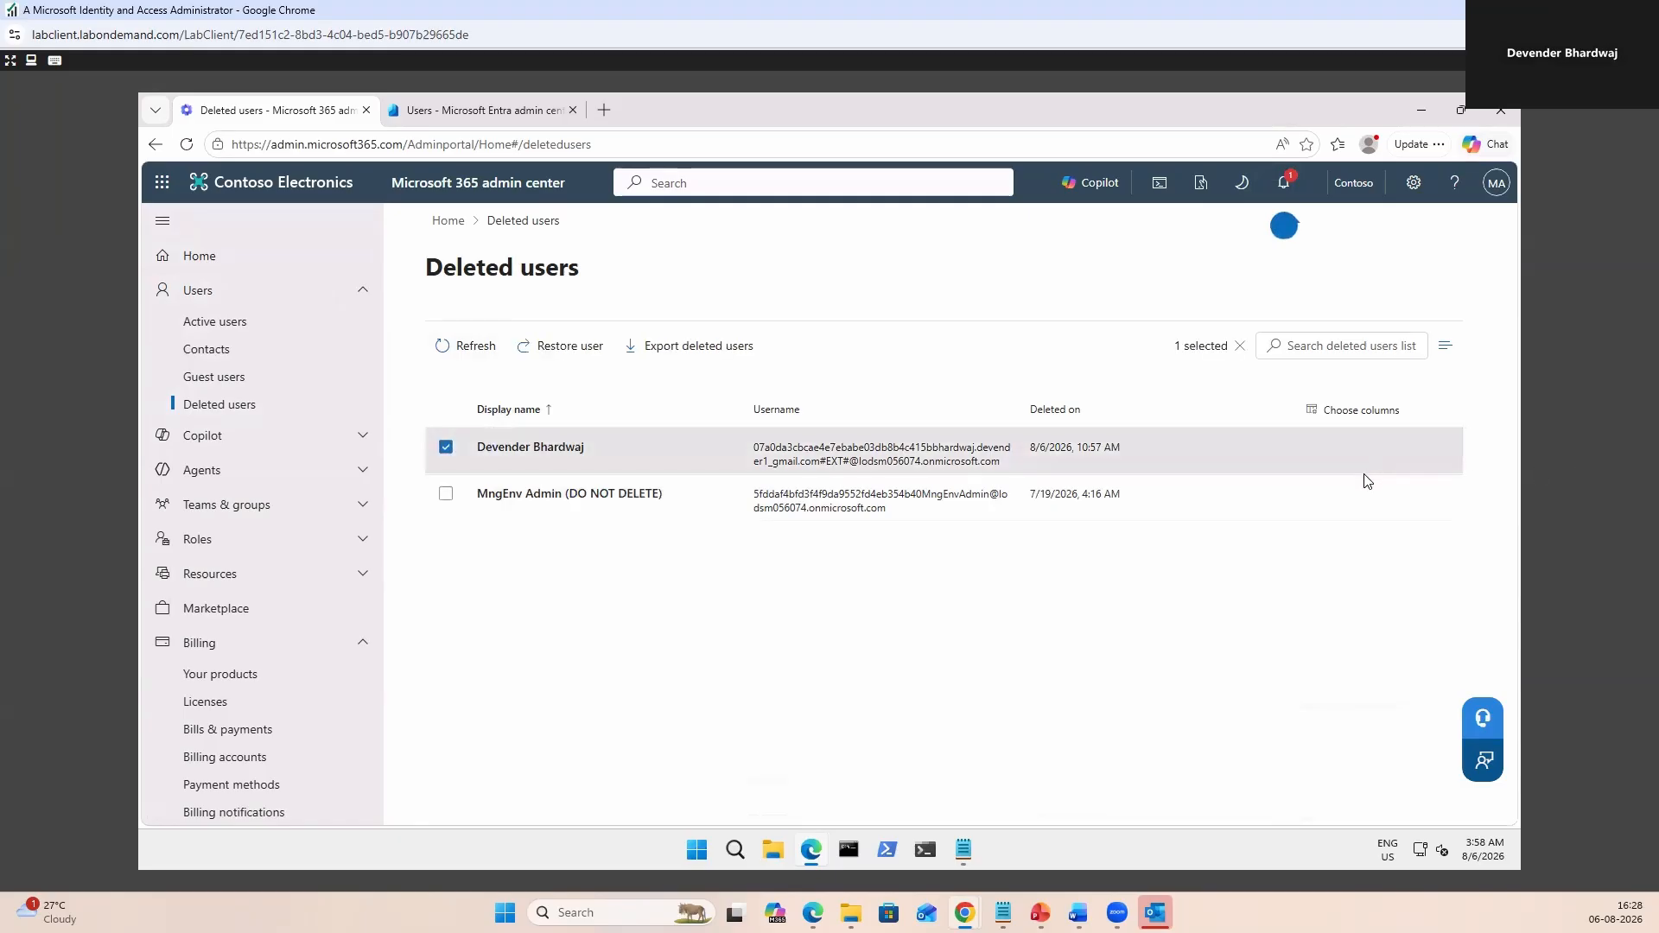
left_click(587, 345)
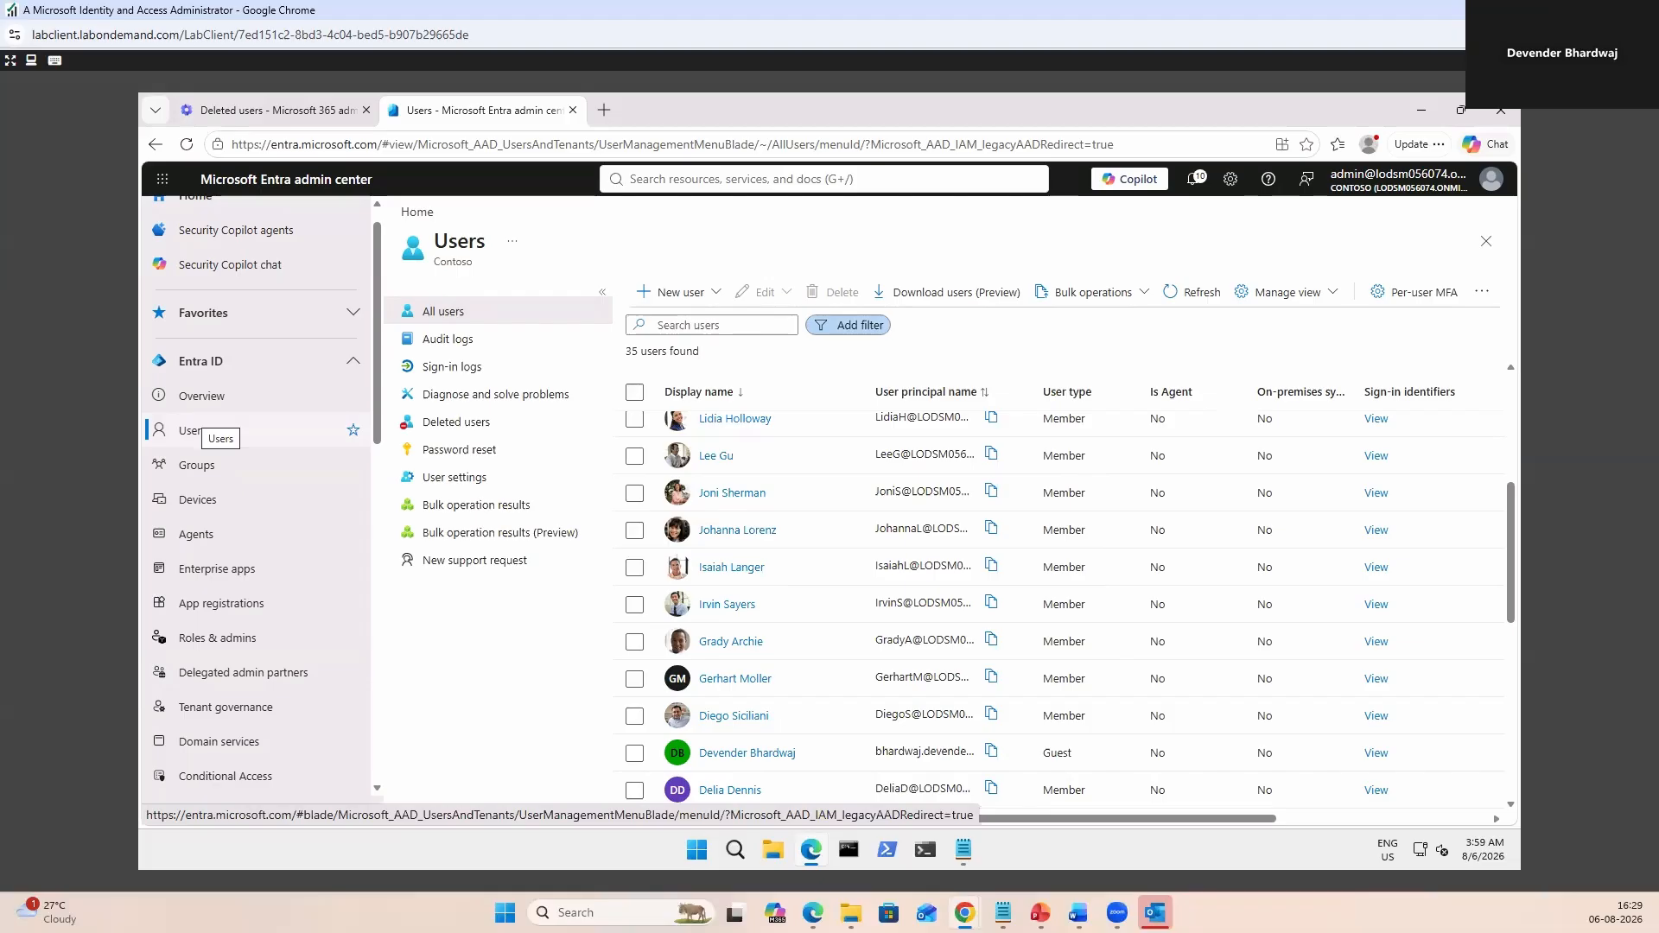
left_click(865, 333)
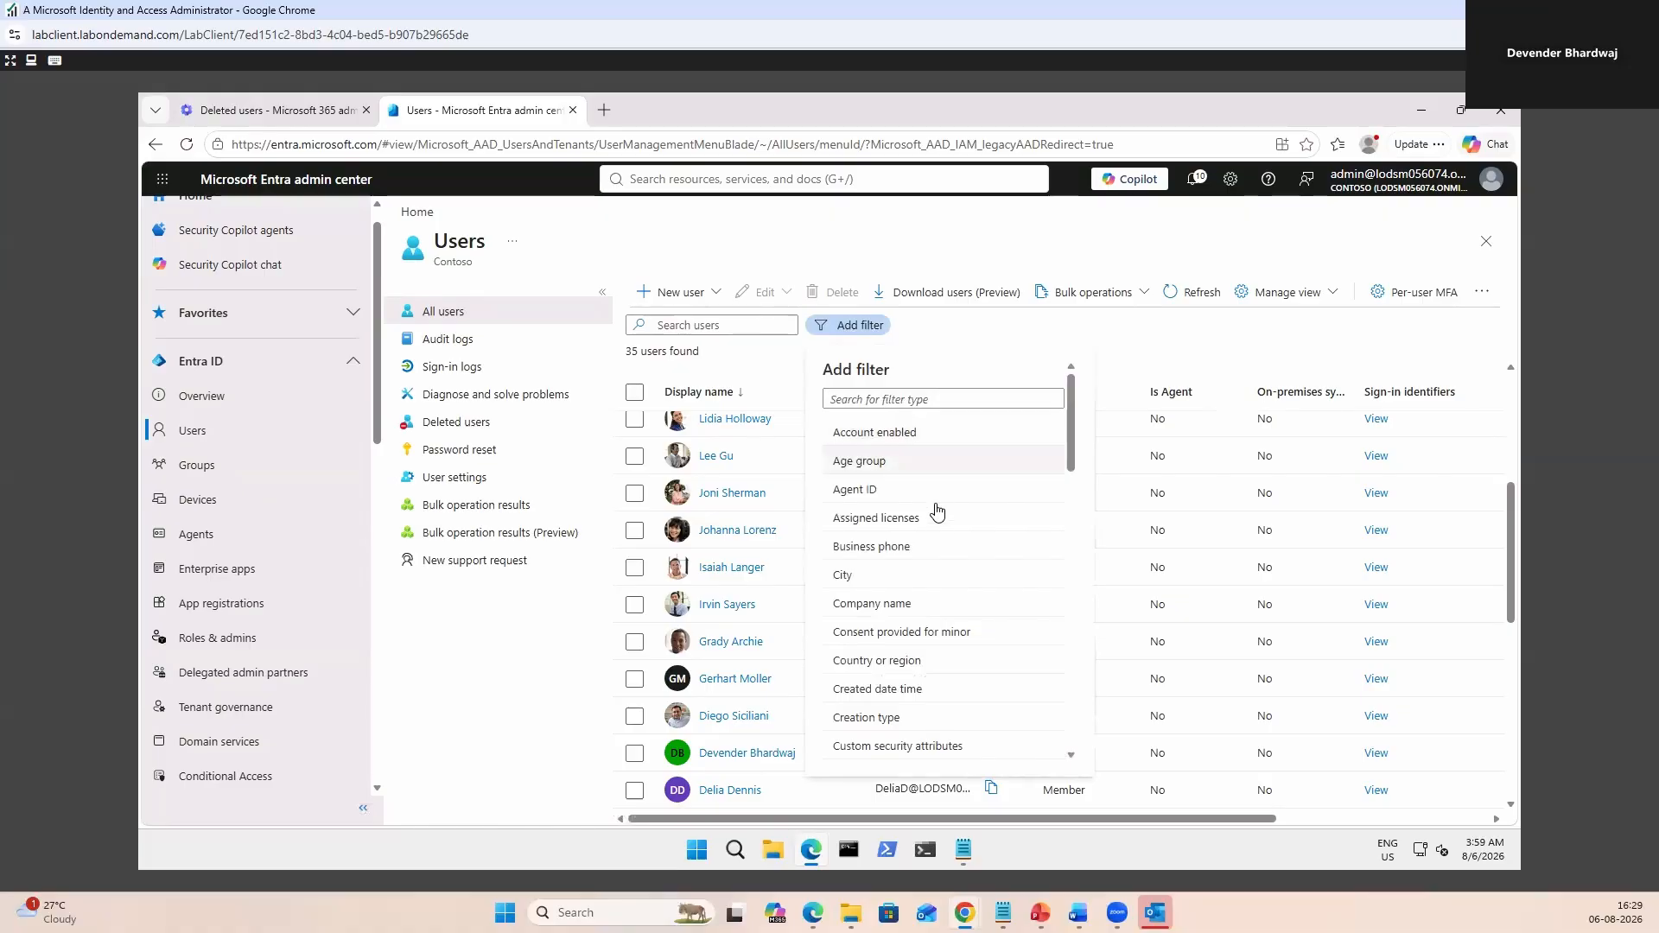
left_click(919, 575)
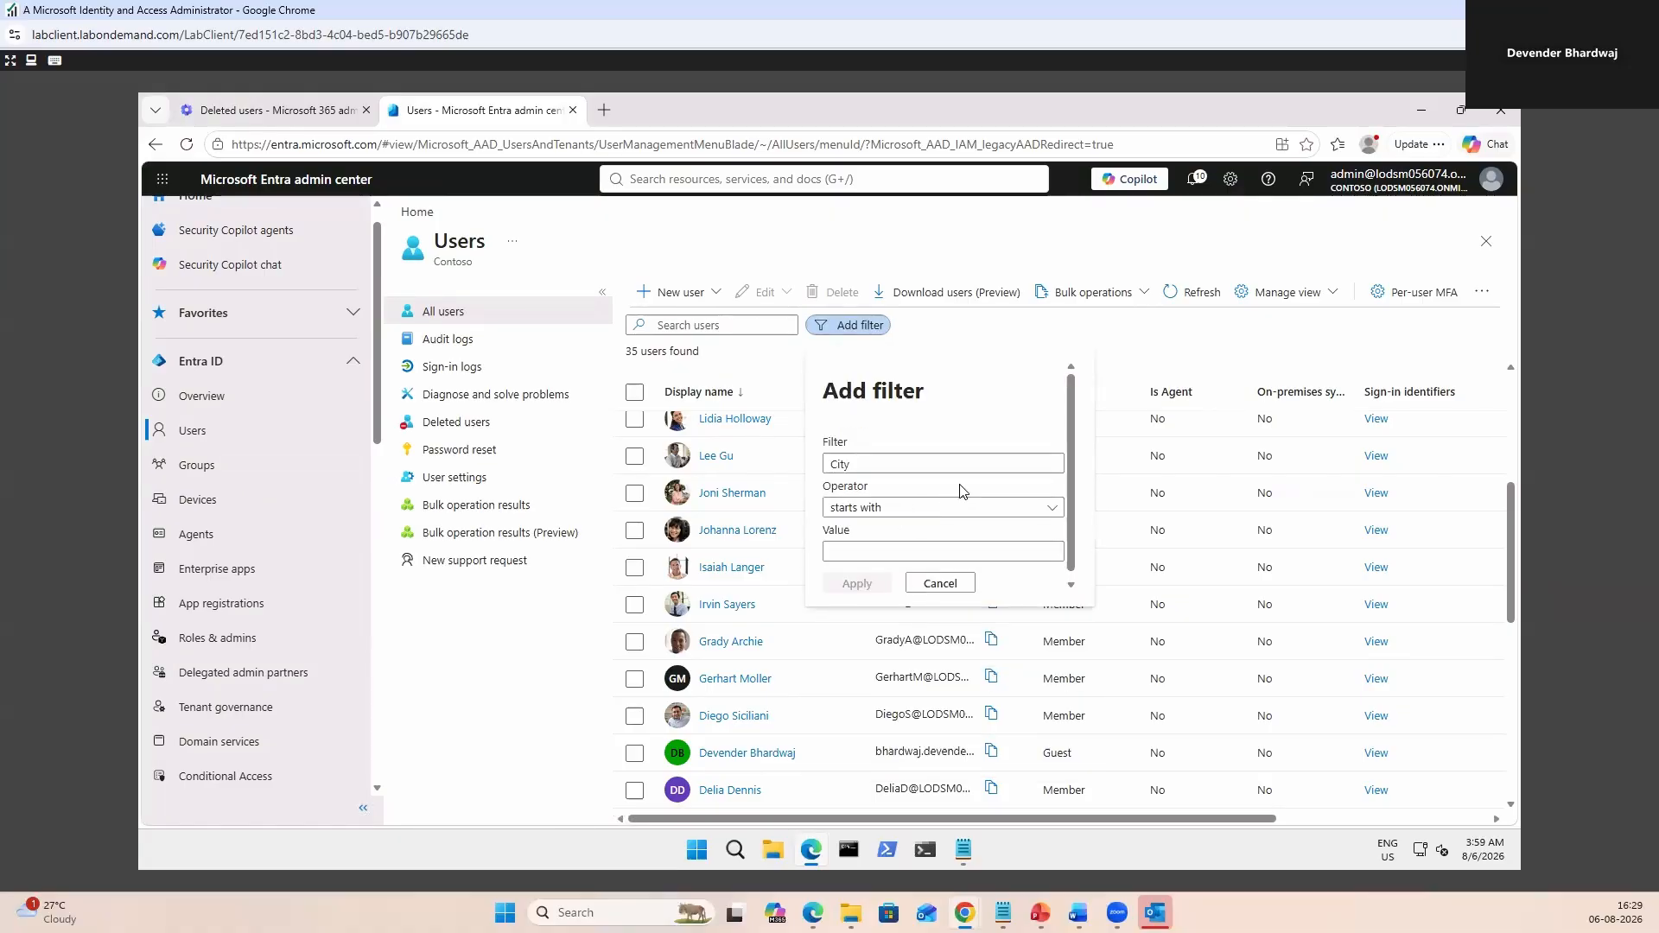
left_click(942, 551)
type("Dubai")
left_click(856, 583)
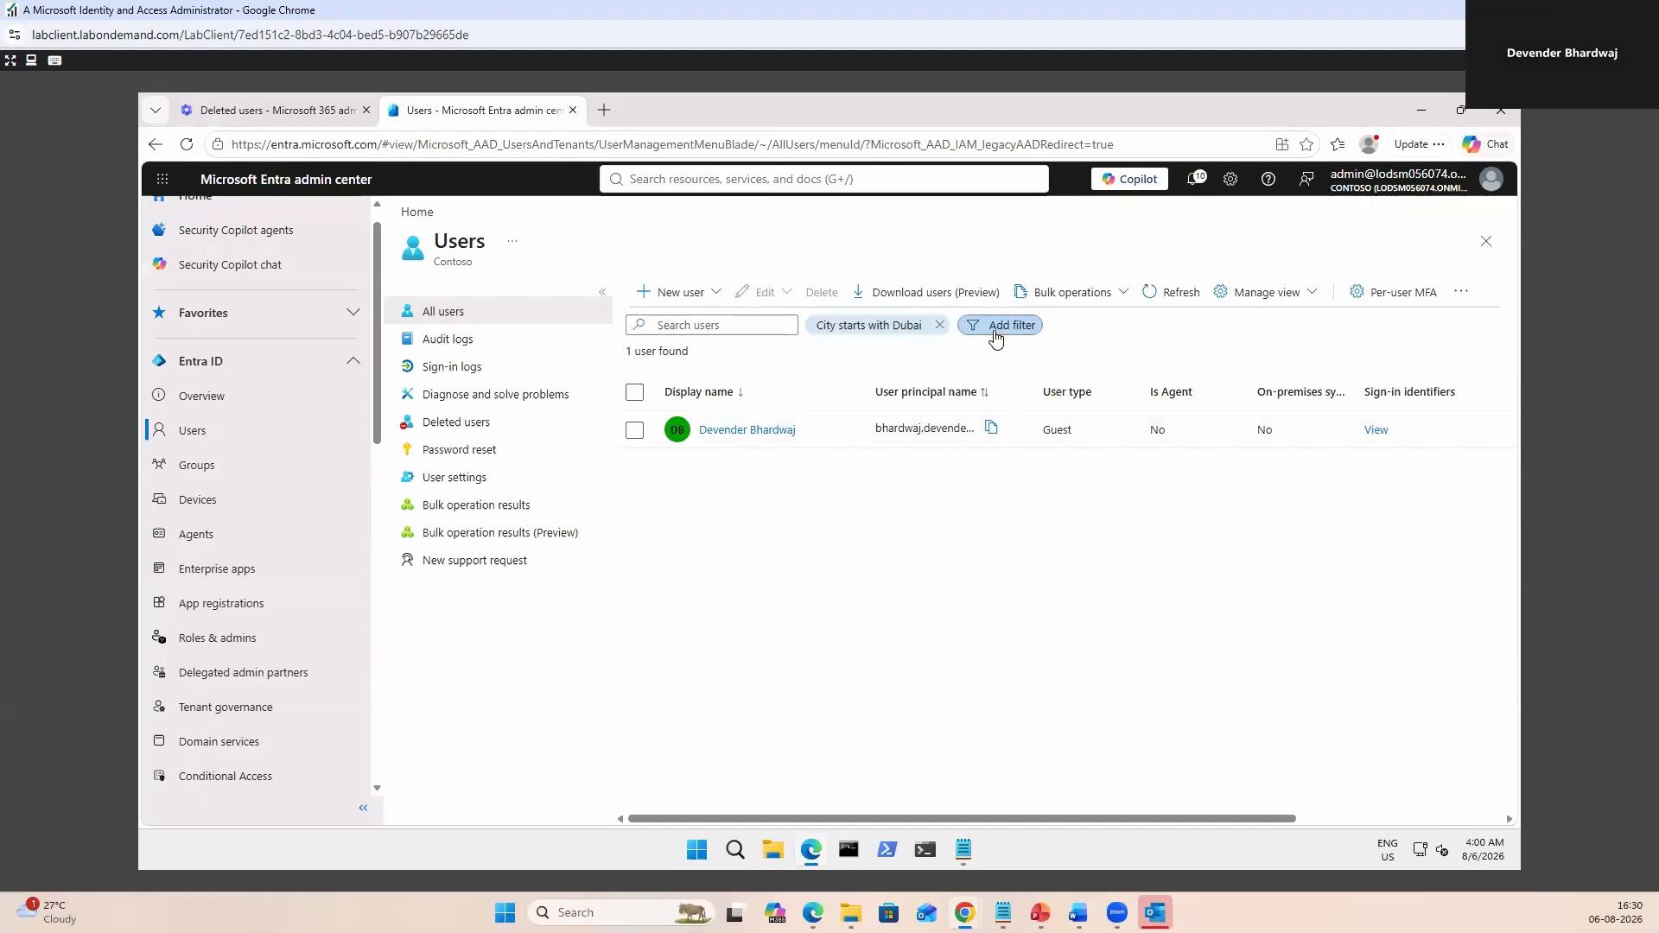
left_click(939, 325)
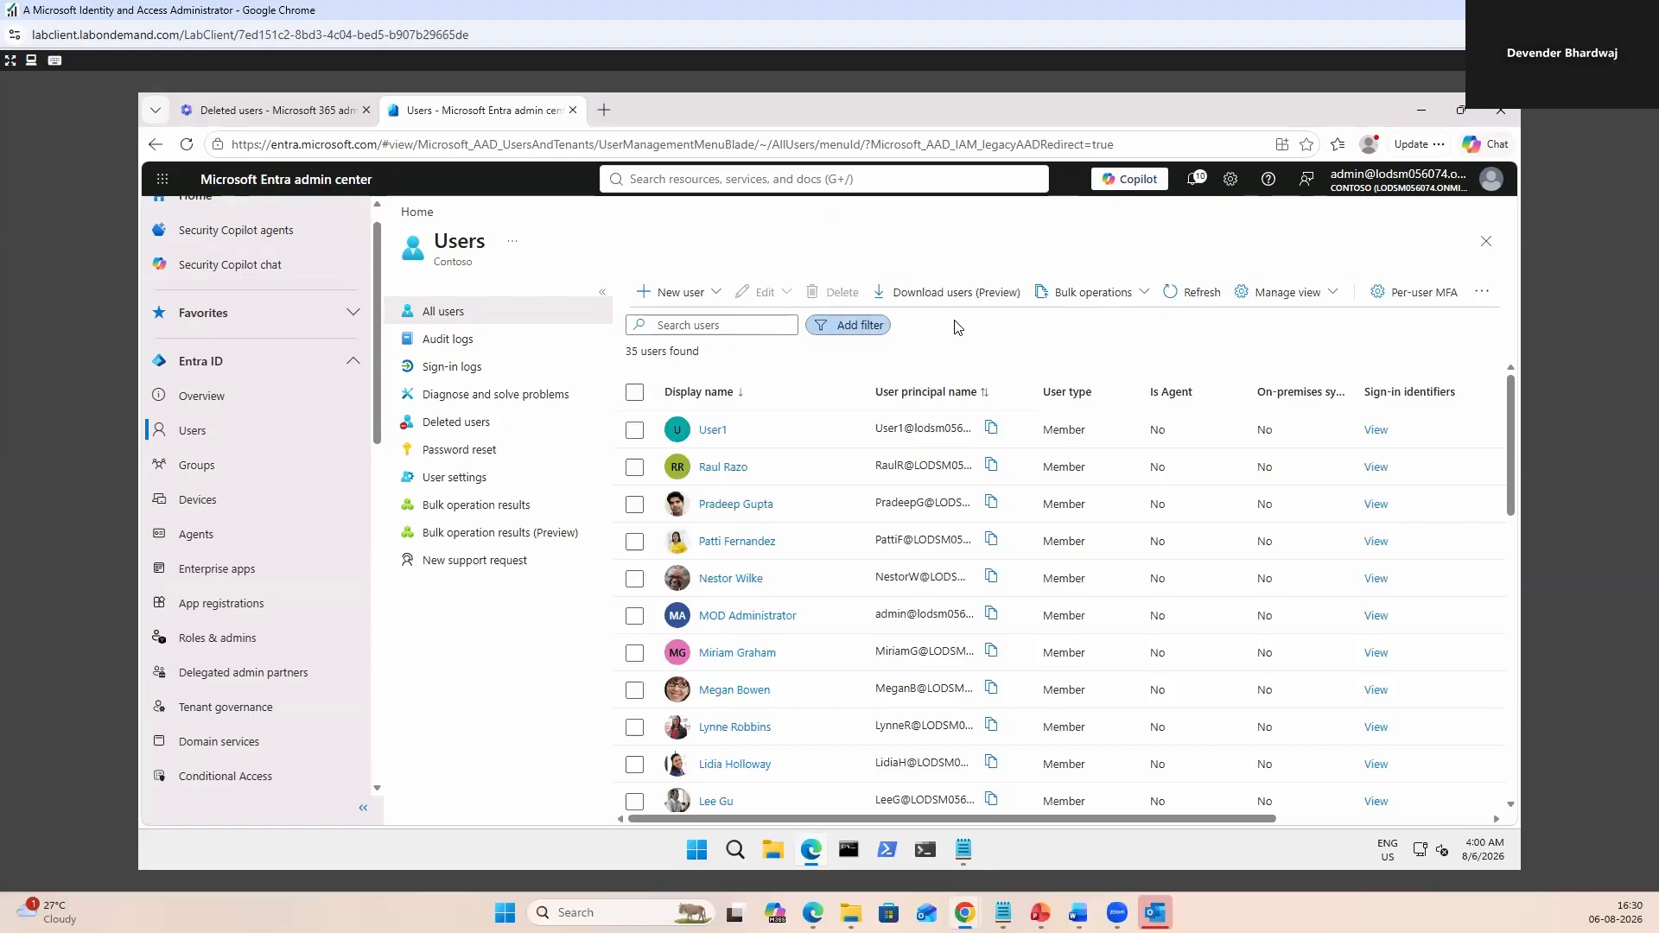
left_click(862, 328)
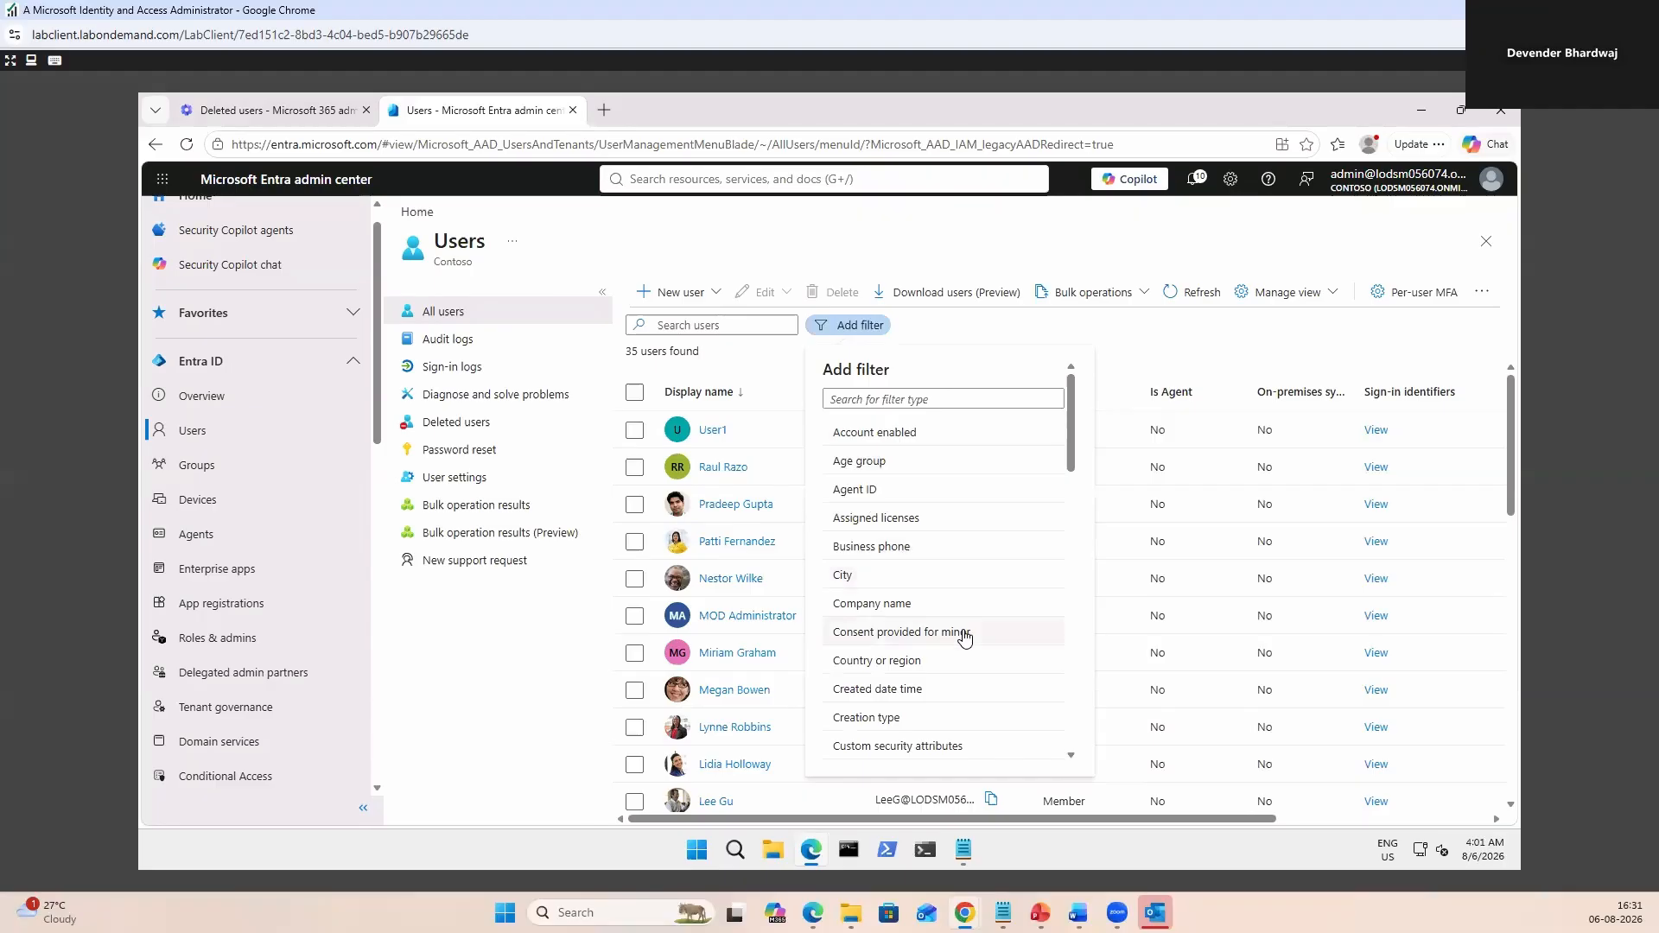
scroll(965, 638, "down", 4)
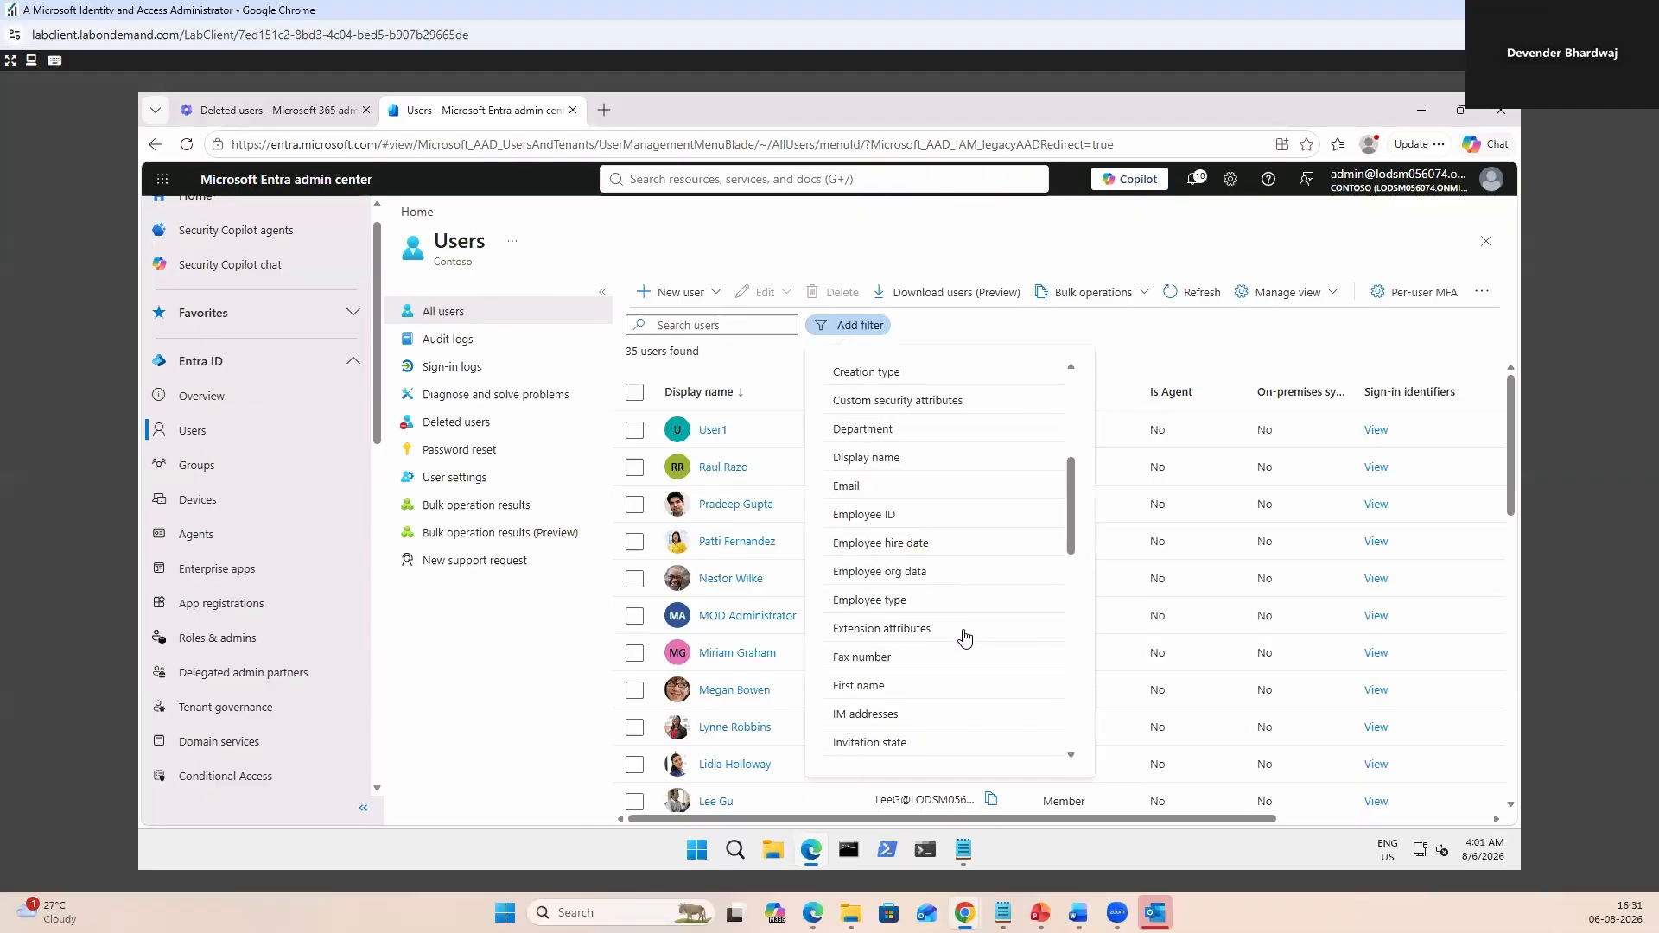
scroll(965, 638, "down", 10)
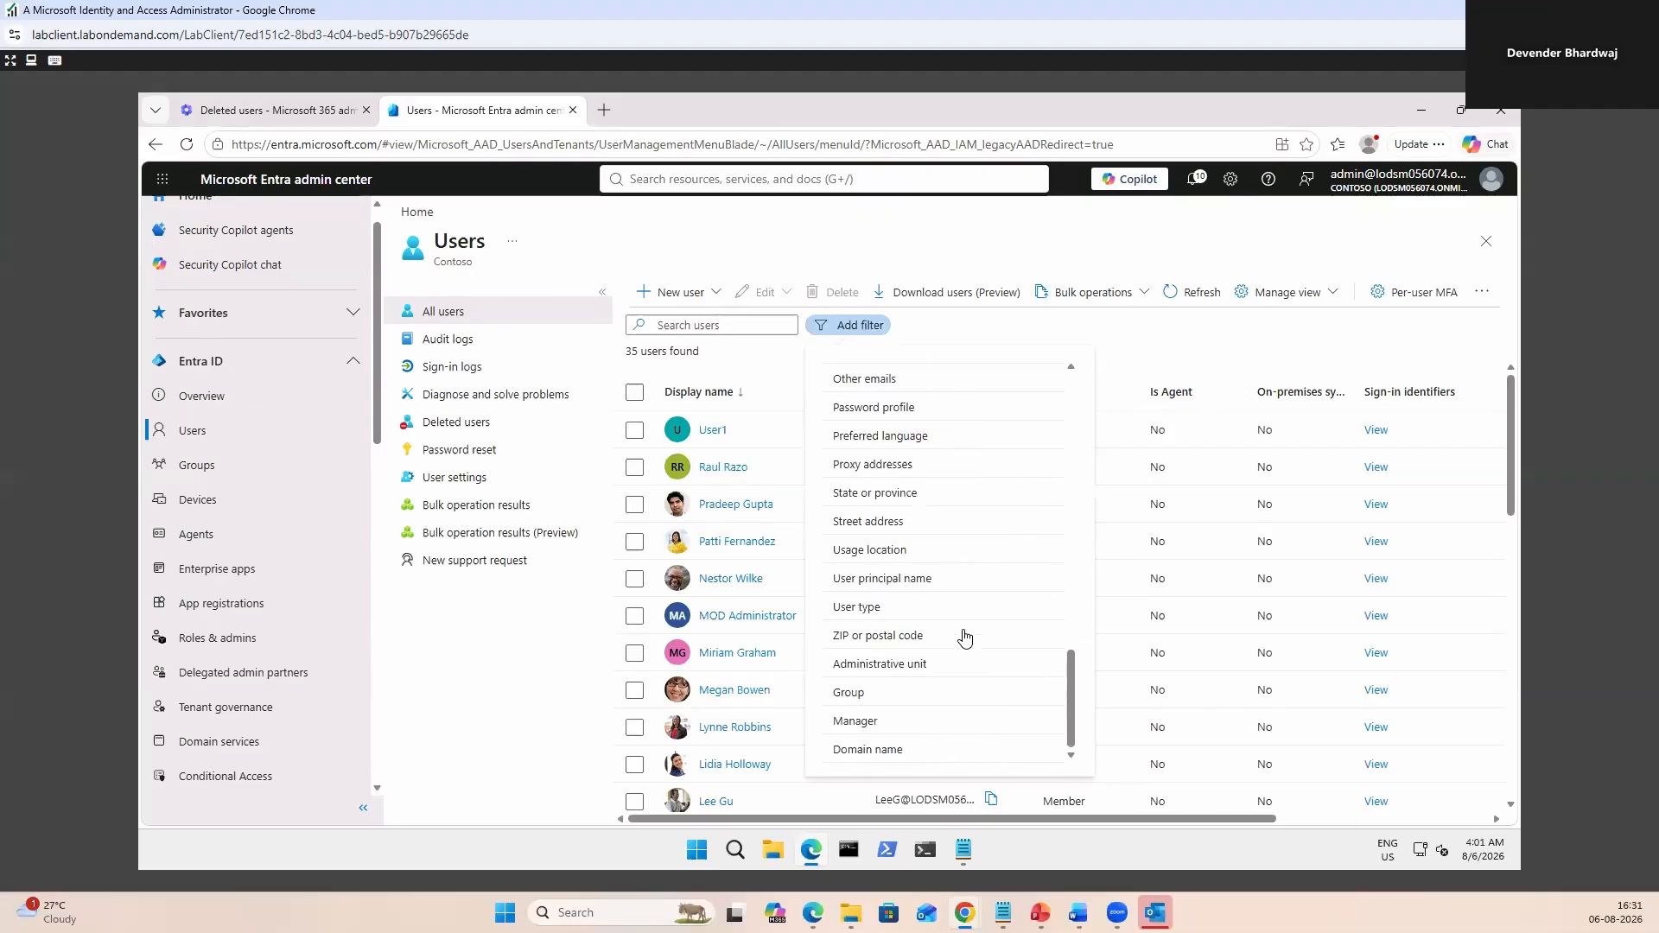
left_click(1169, 342)
mouse_move(964, 849)
mouse_move(1078, 913)
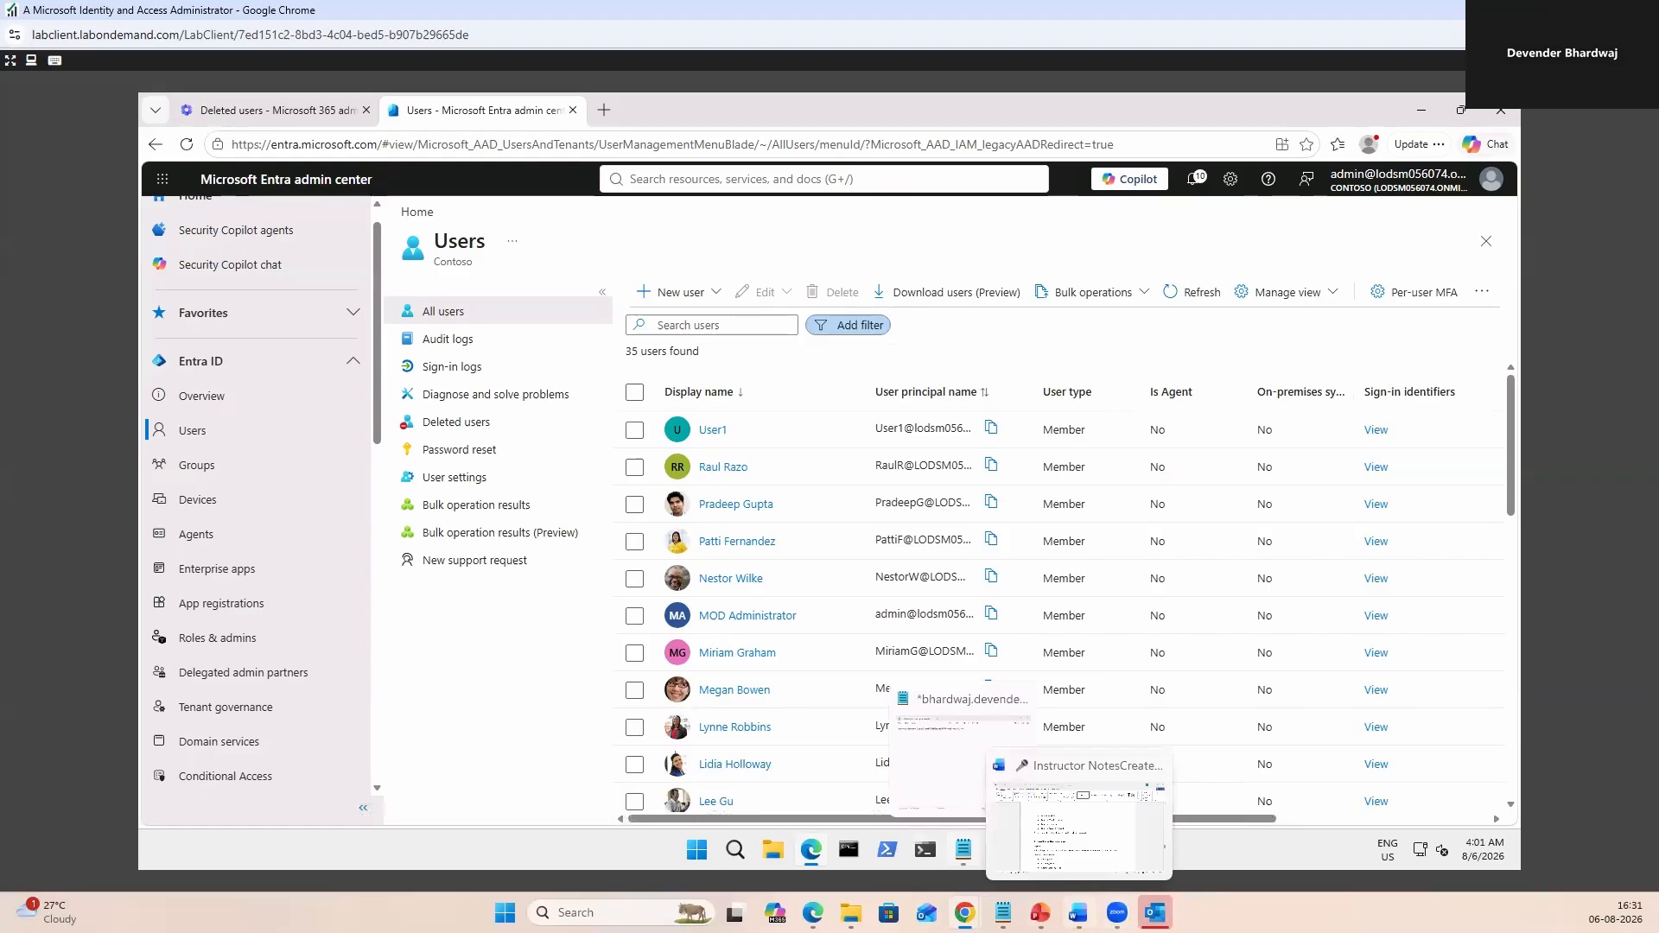
Present the SC-300 recap slide, revealing Configure User Properties, Manage User Access and Manage User Lifecycle.
left_click(1105, 806)
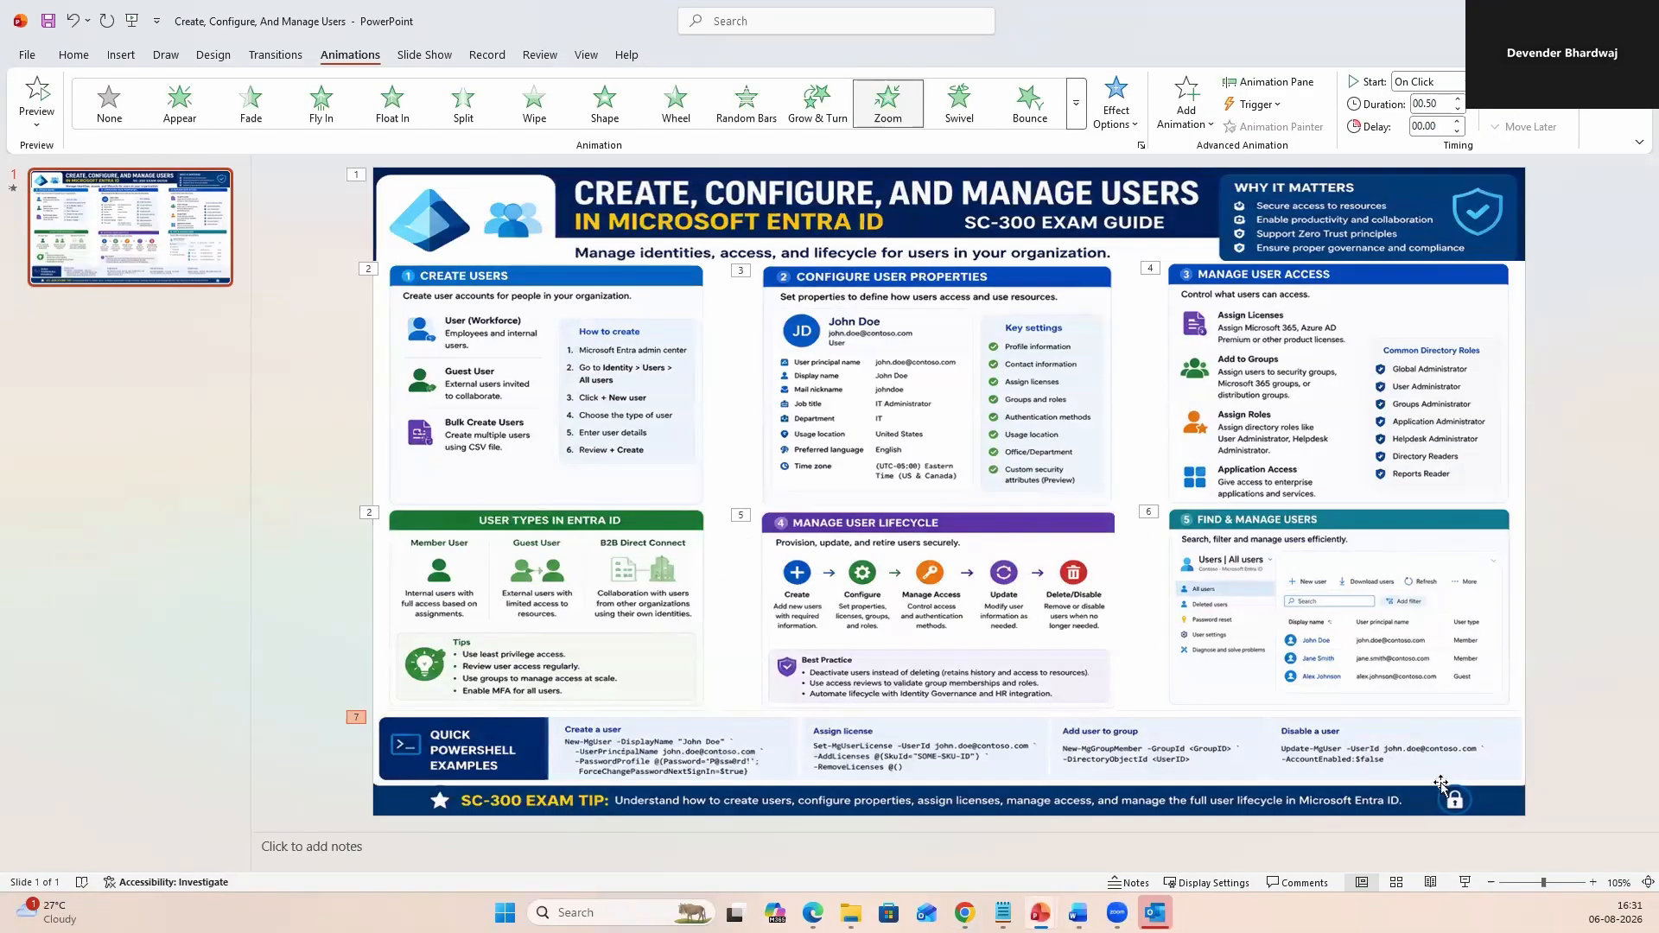
key("F5")
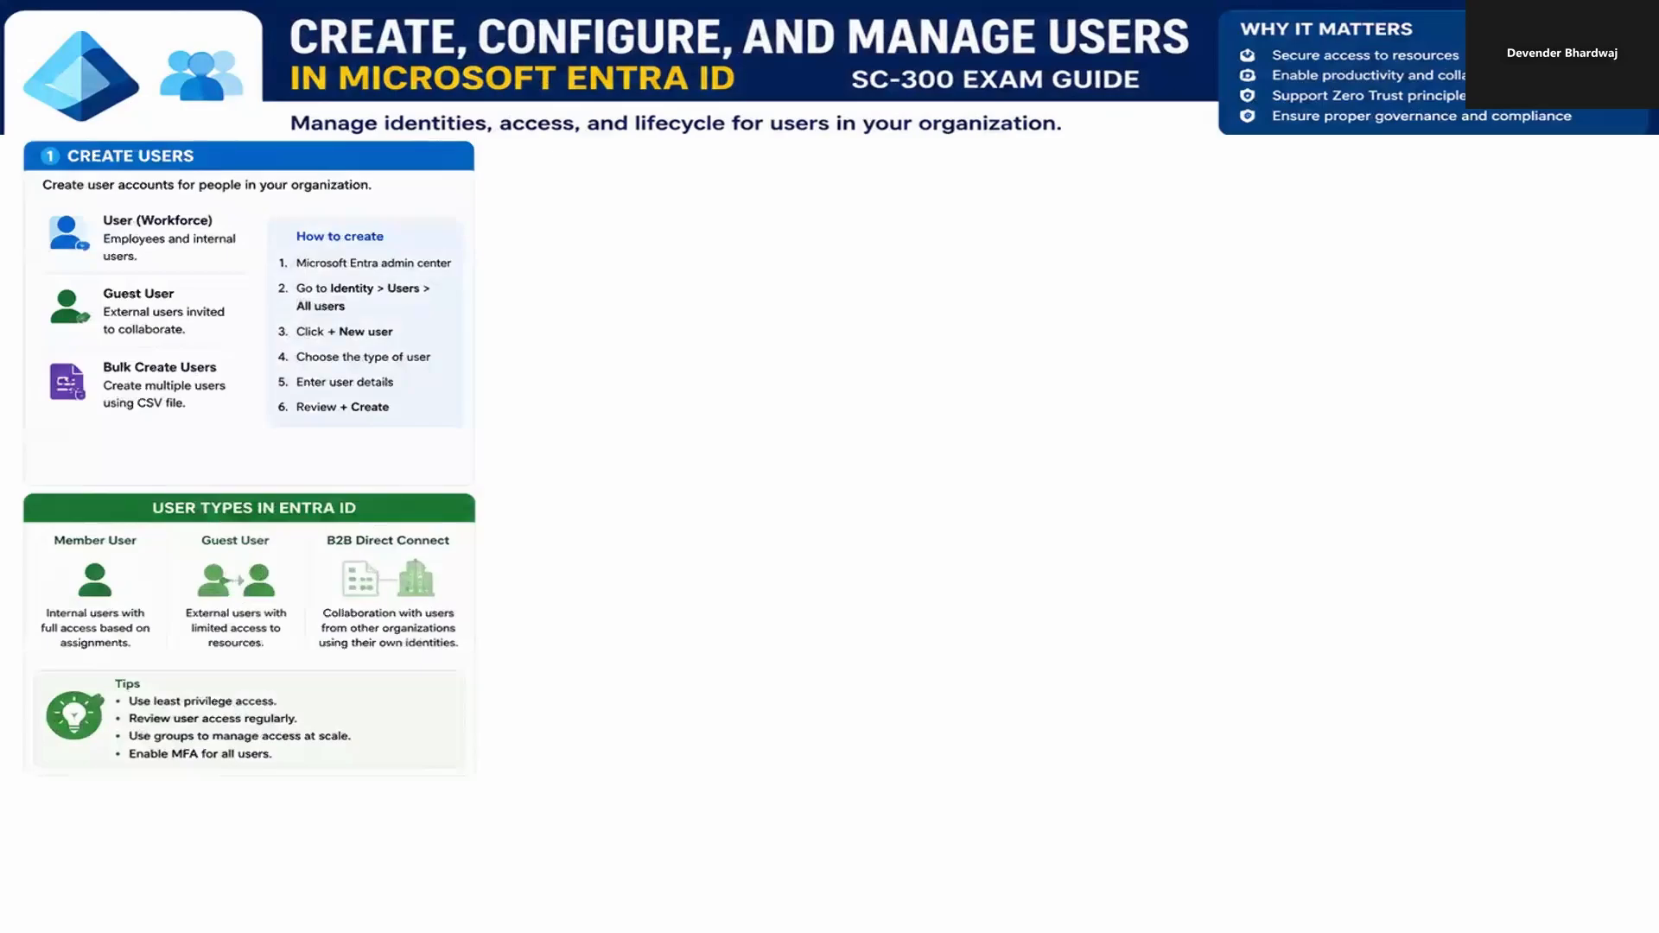
left_click(574, 284)
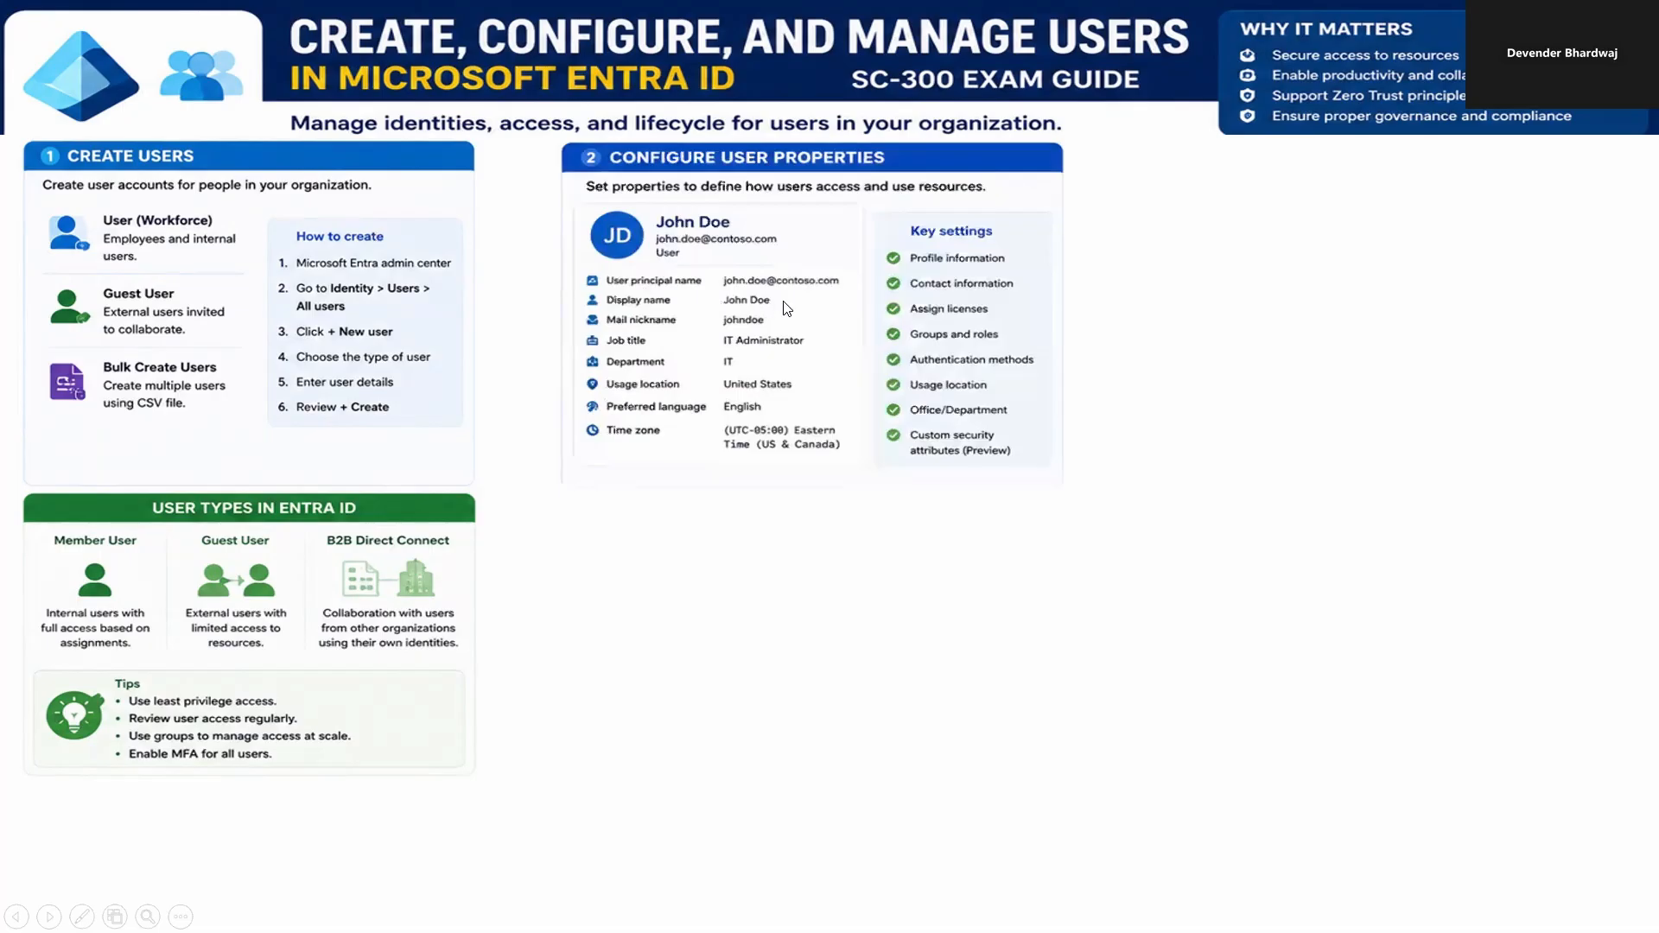
left_click(934, 321)
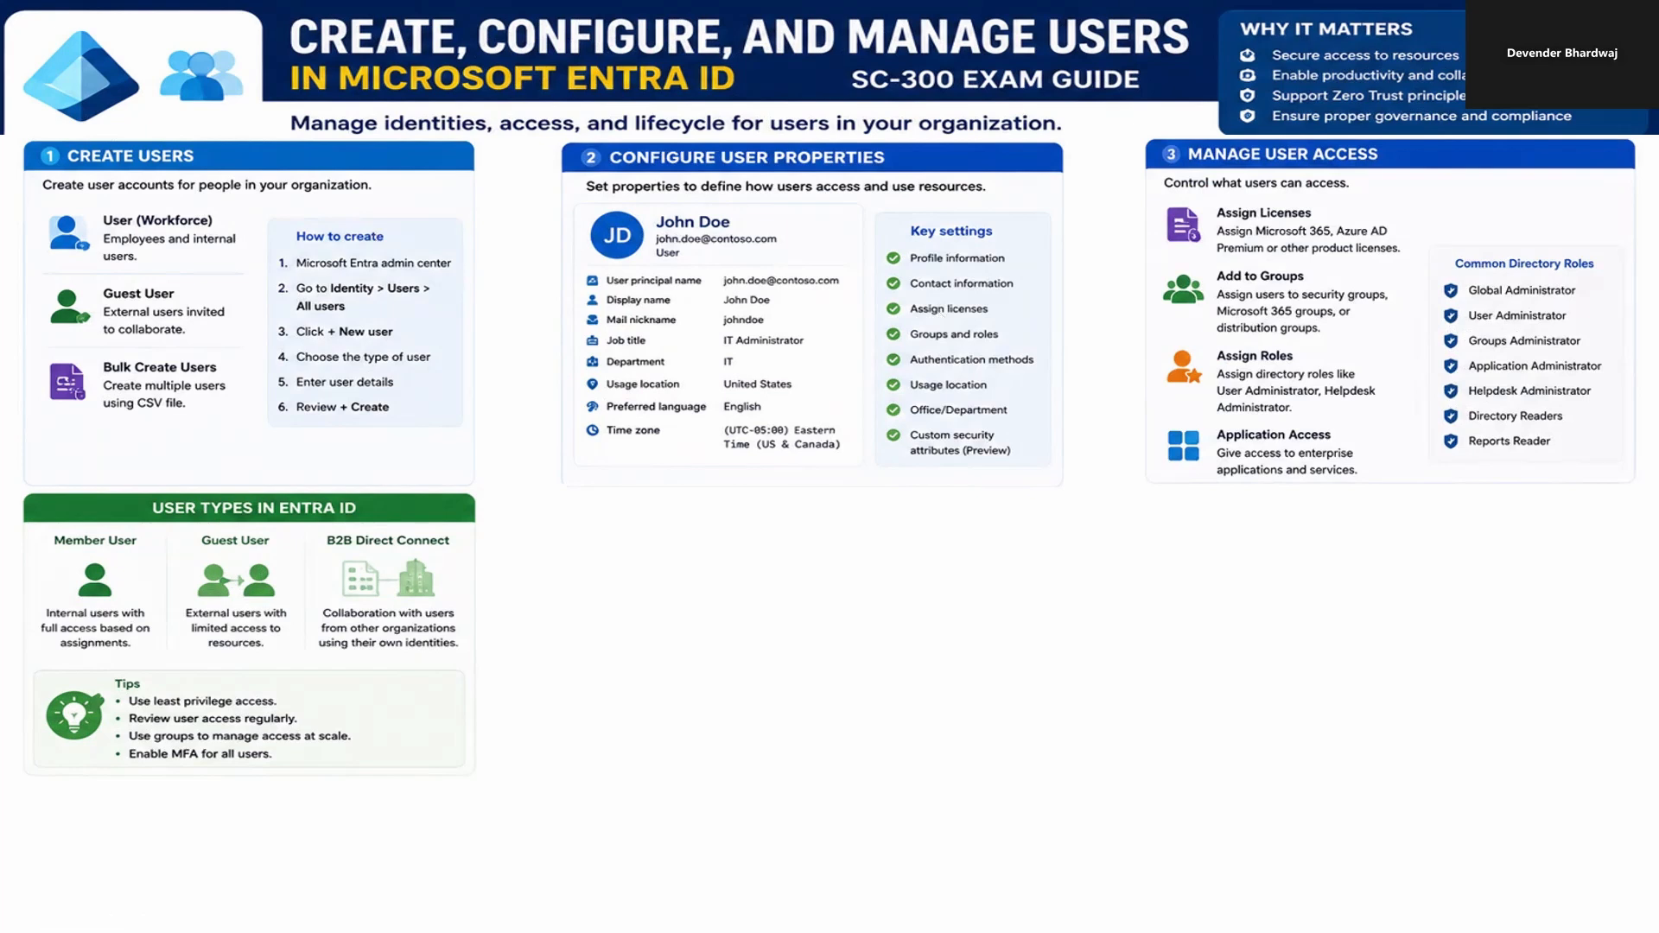
key("Right")
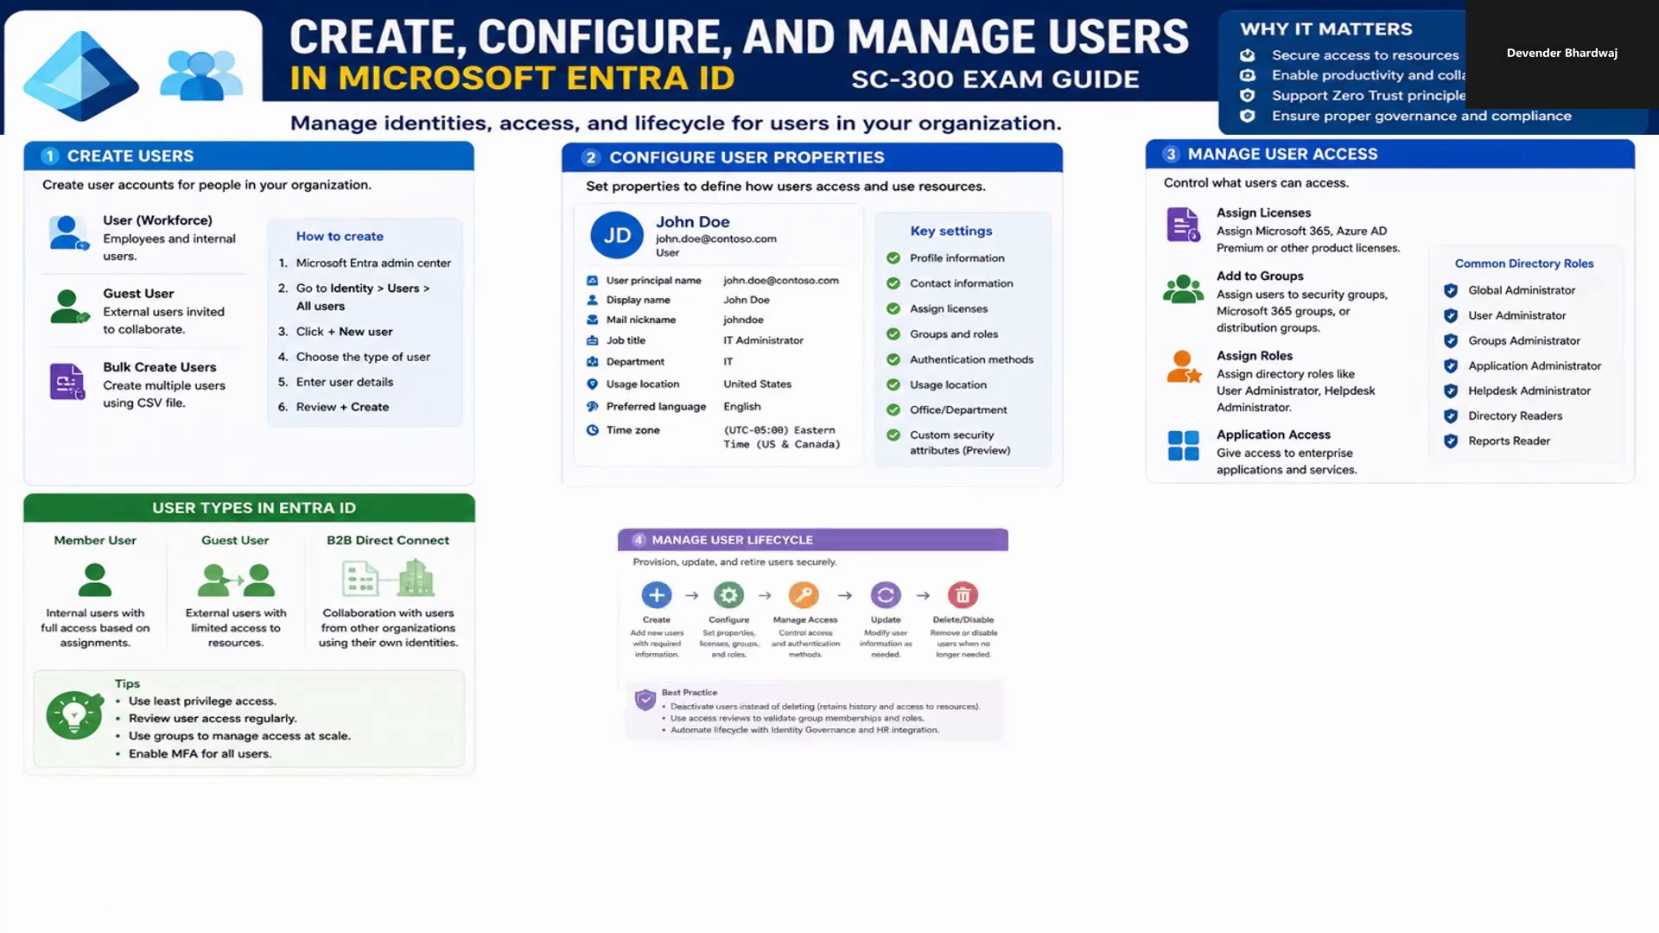